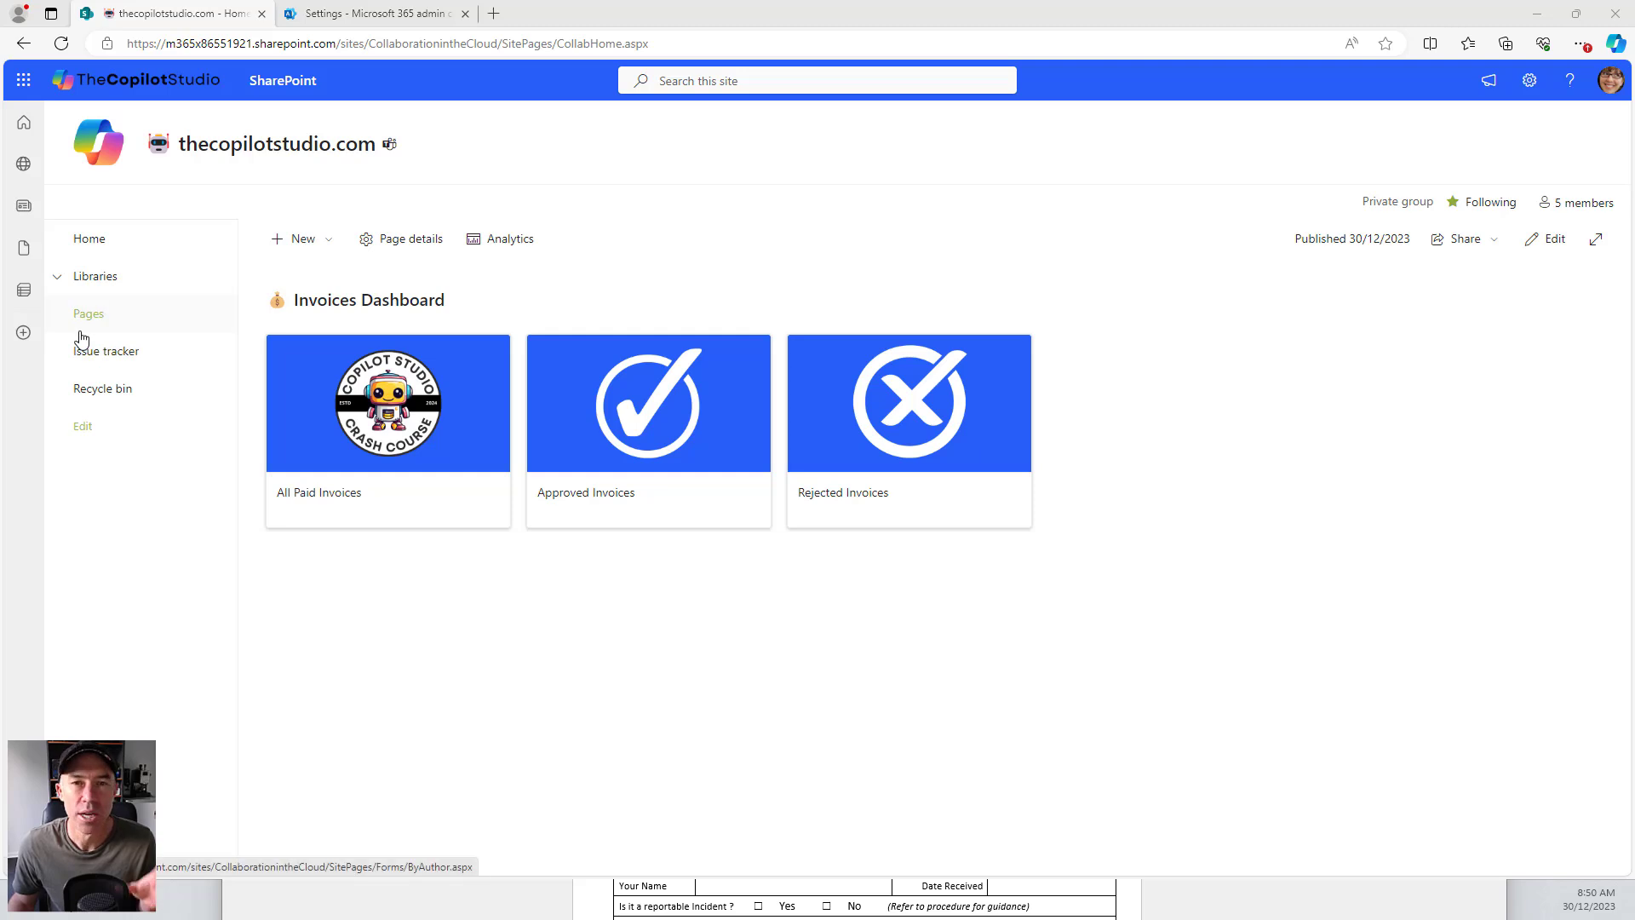
Step: Examine the documents and columns in the Invoices library, and return to the site's home page
click(57, 278)
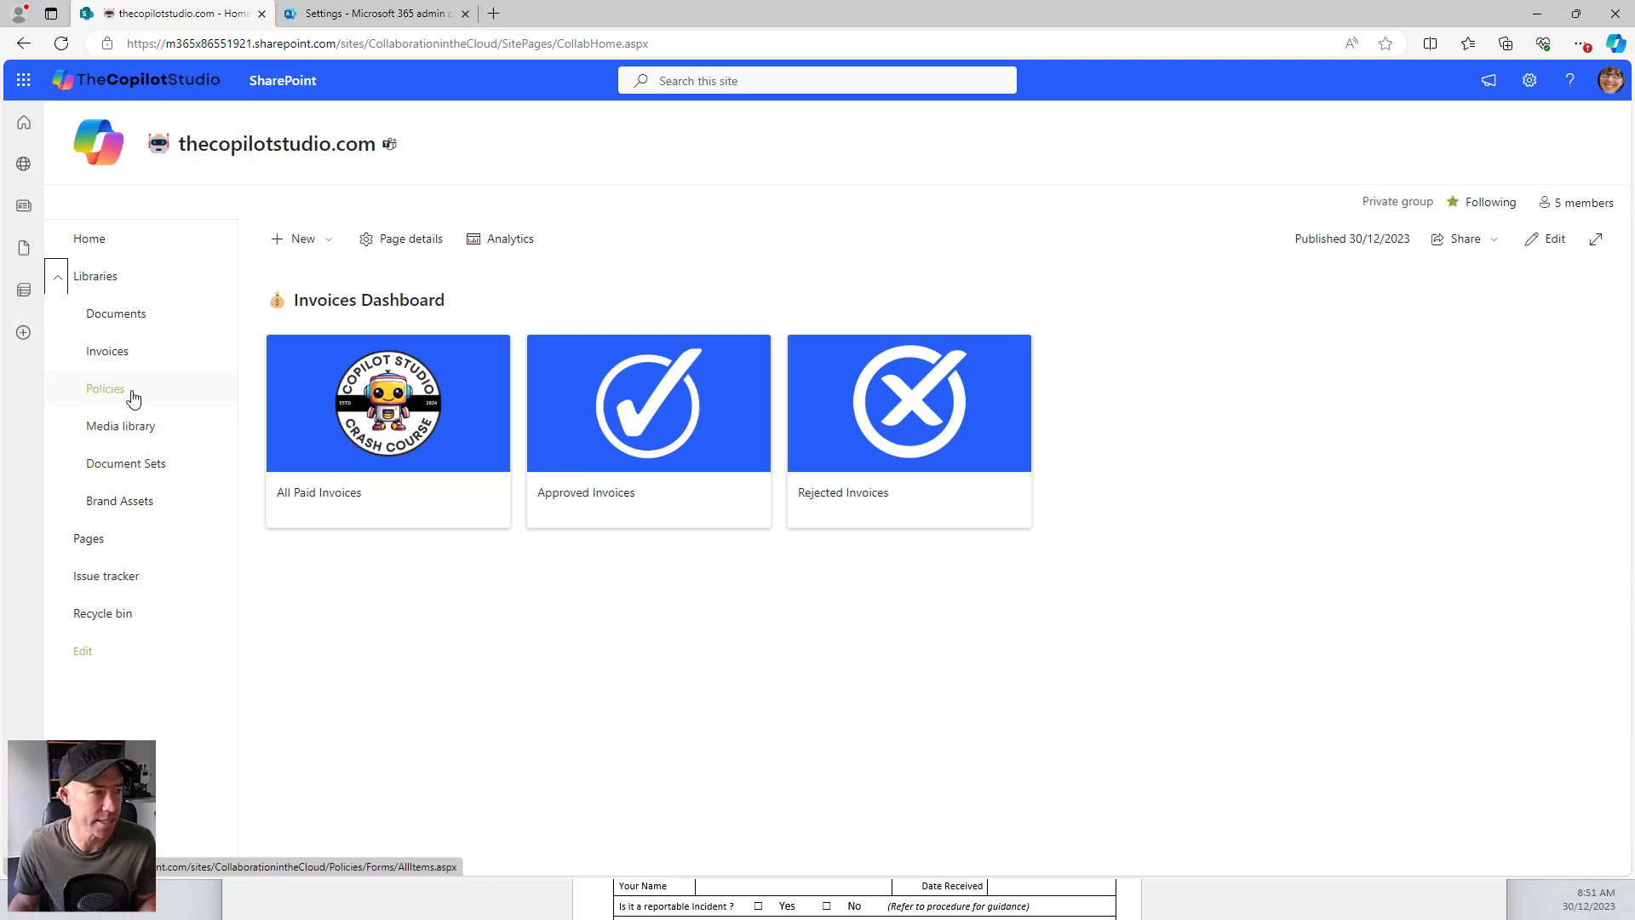
click(118, 358)
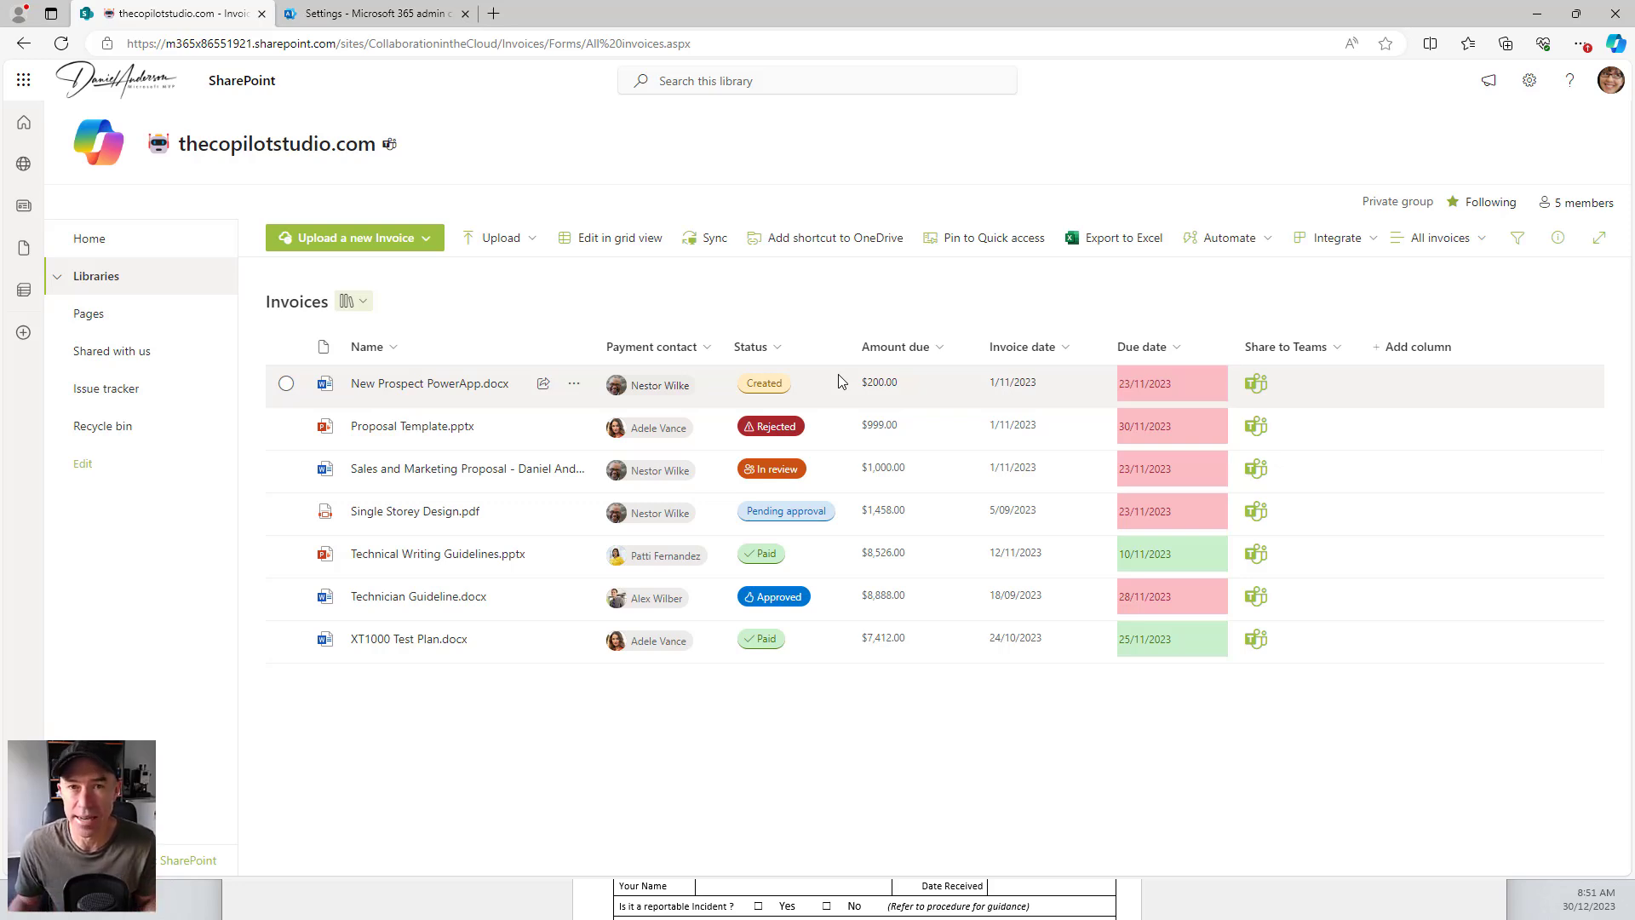
click(94, 245)
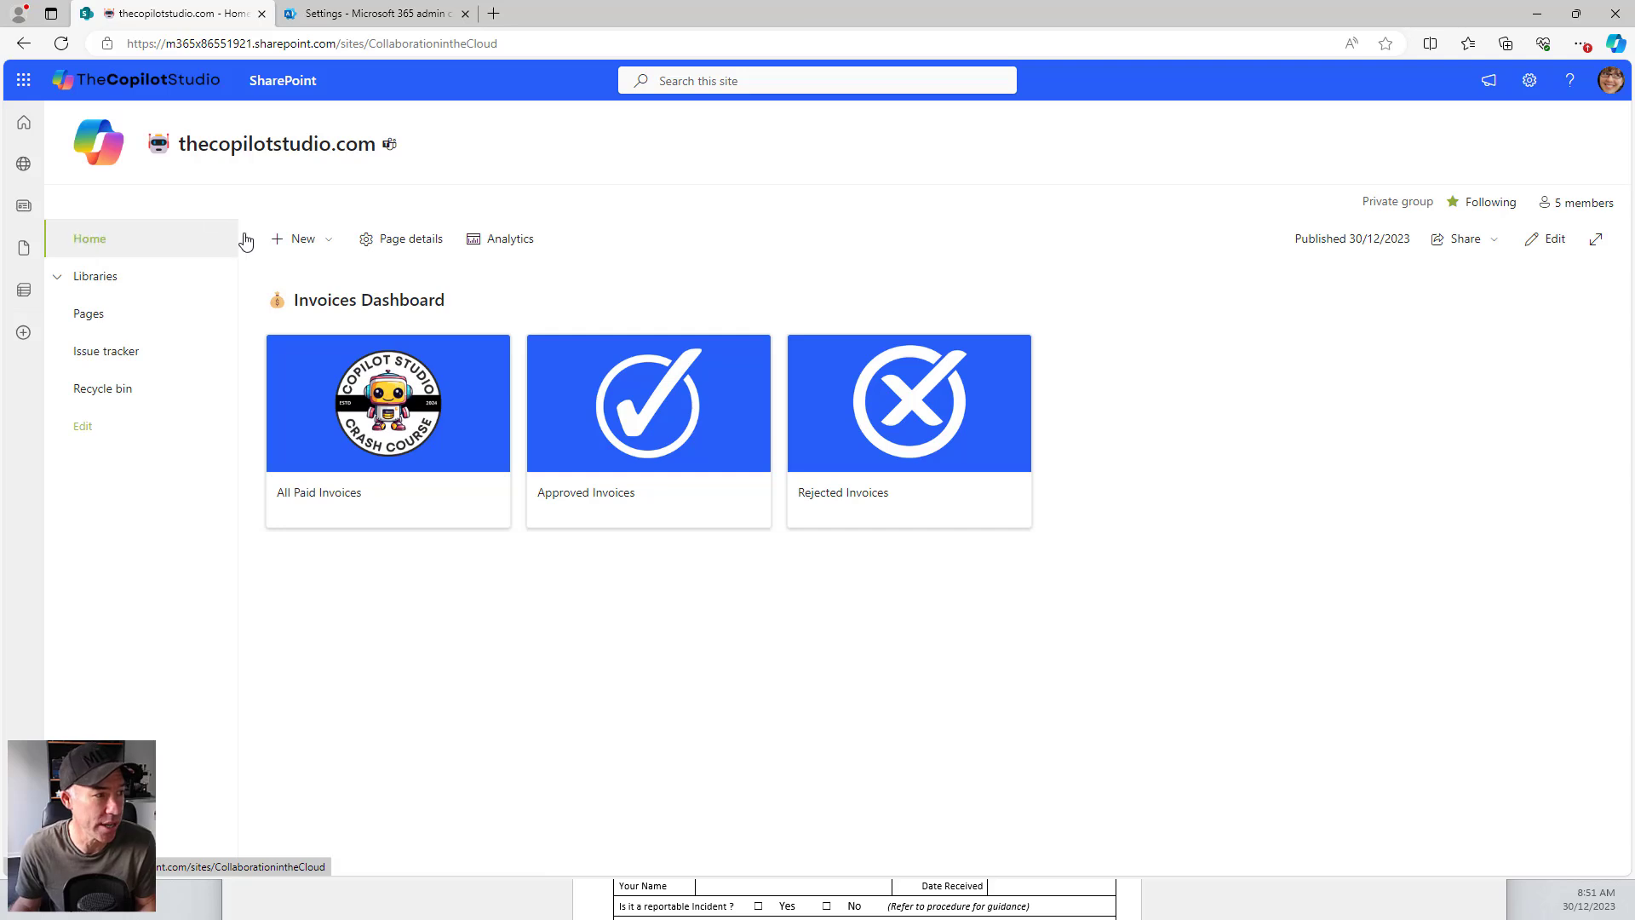
Step: Create a blank list named Vendors on the site, keeping it shown in the site navigation
click(325, 238)
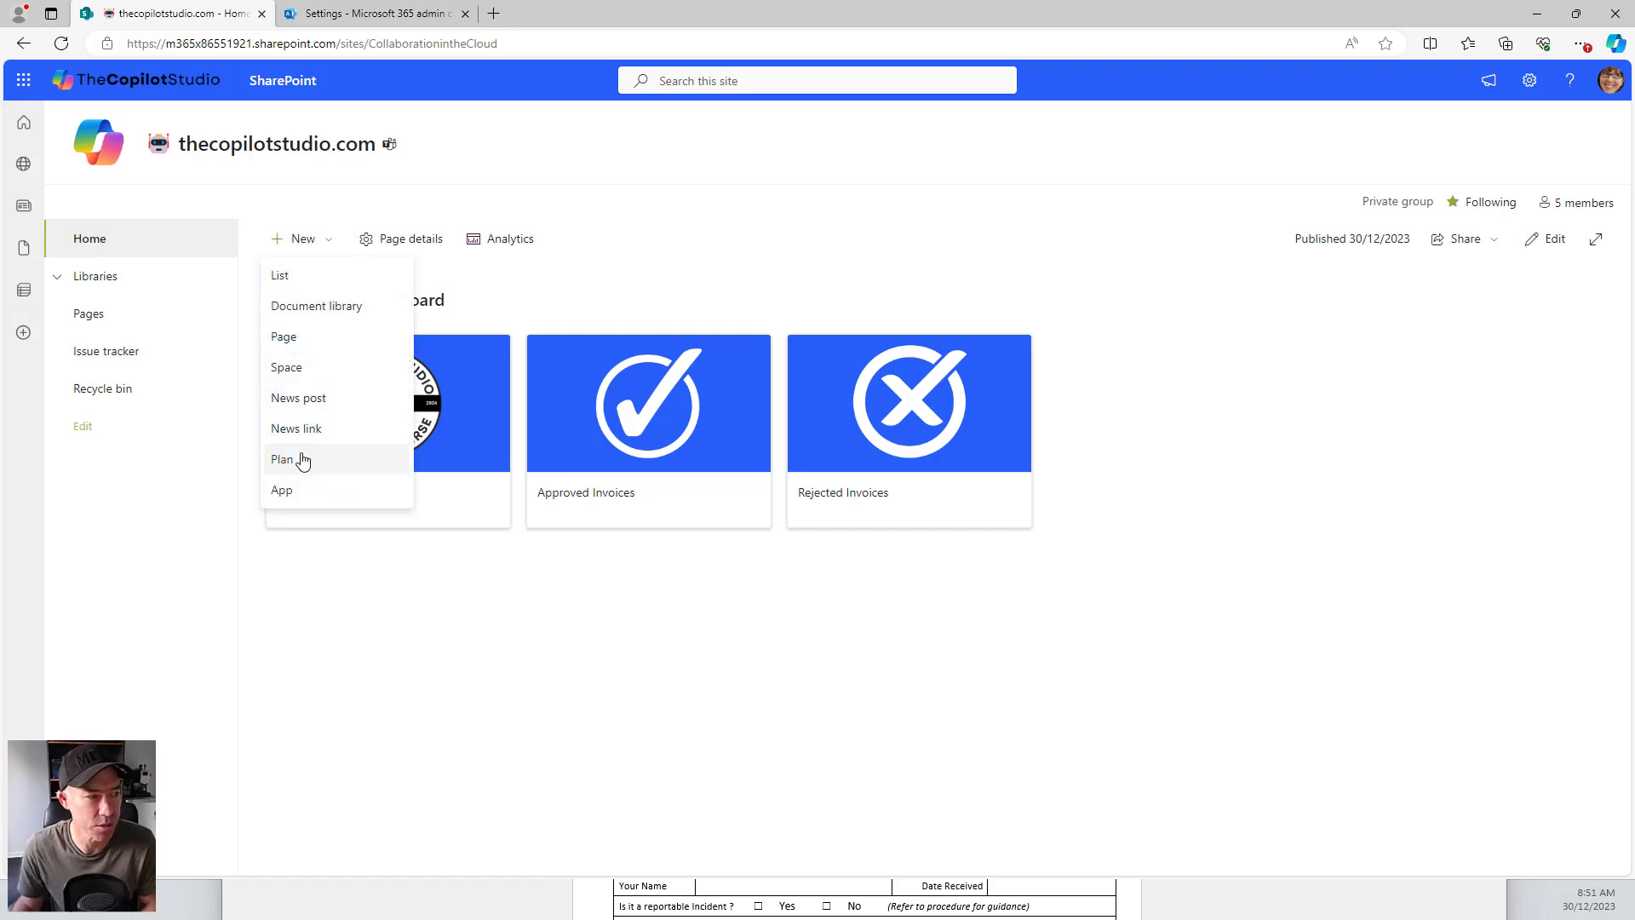
click(279, 276)
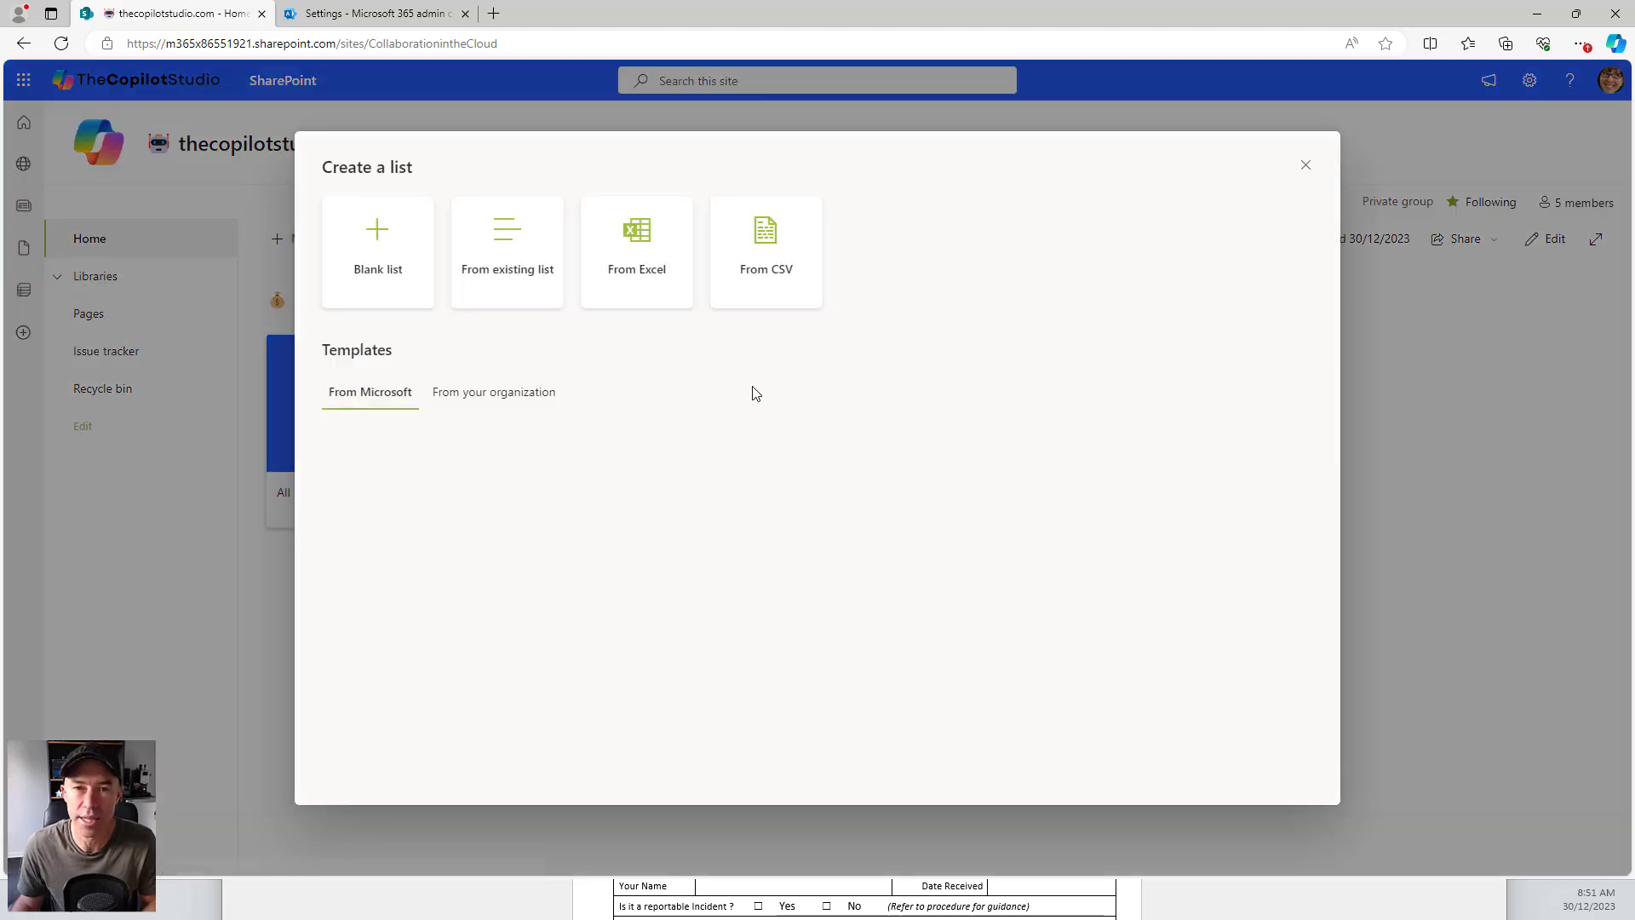
click(390, 270)
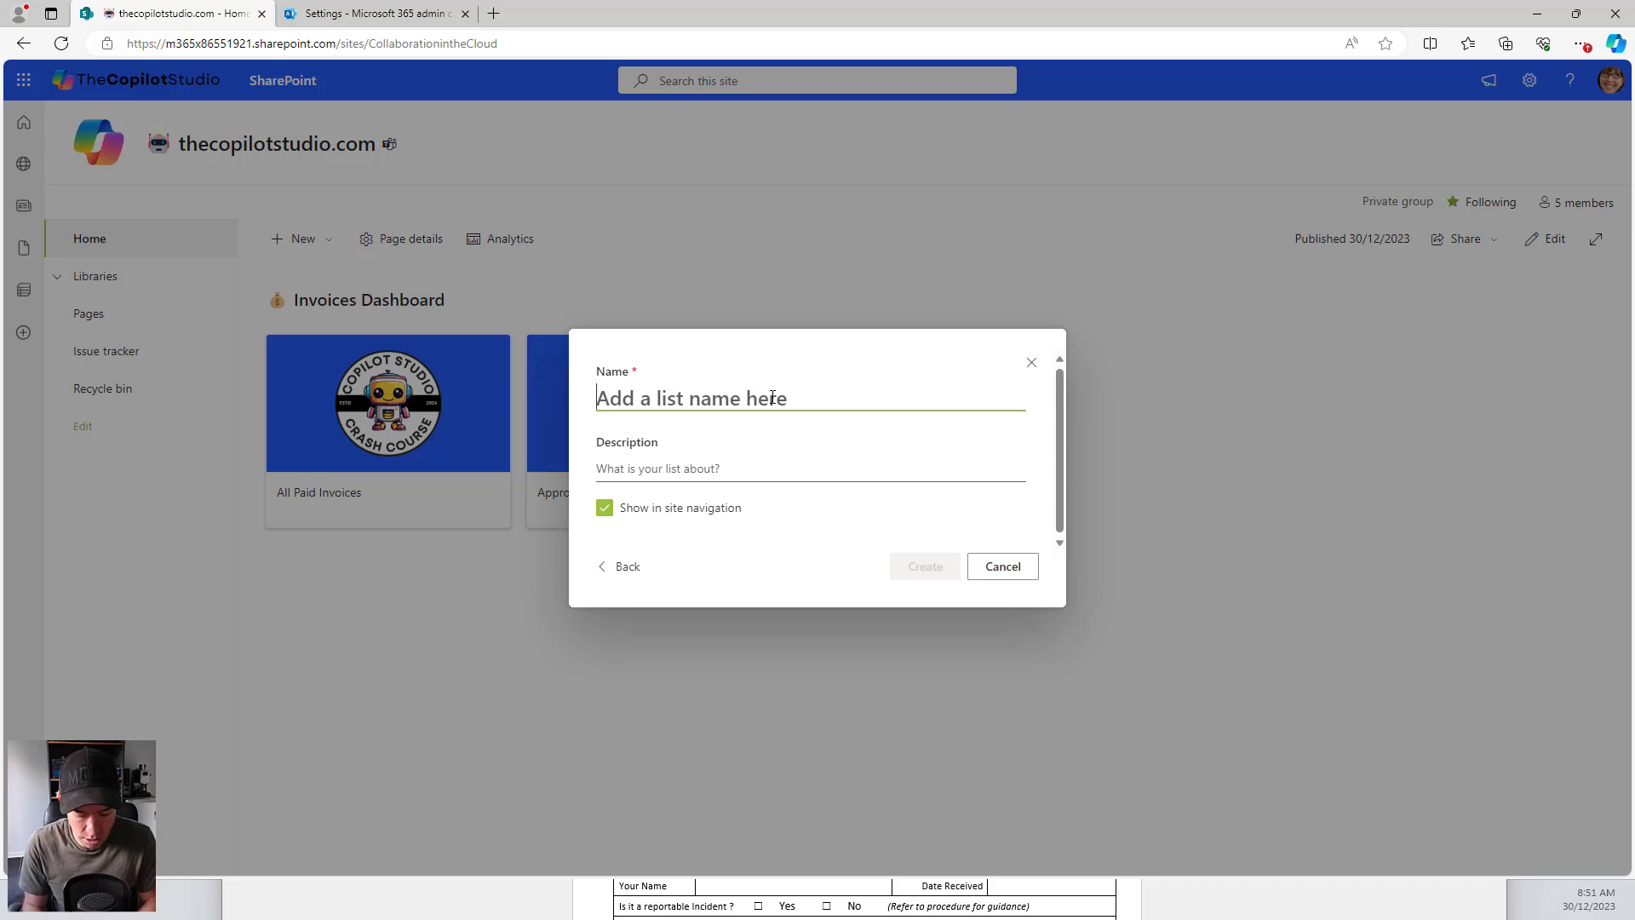
text(Vendors)
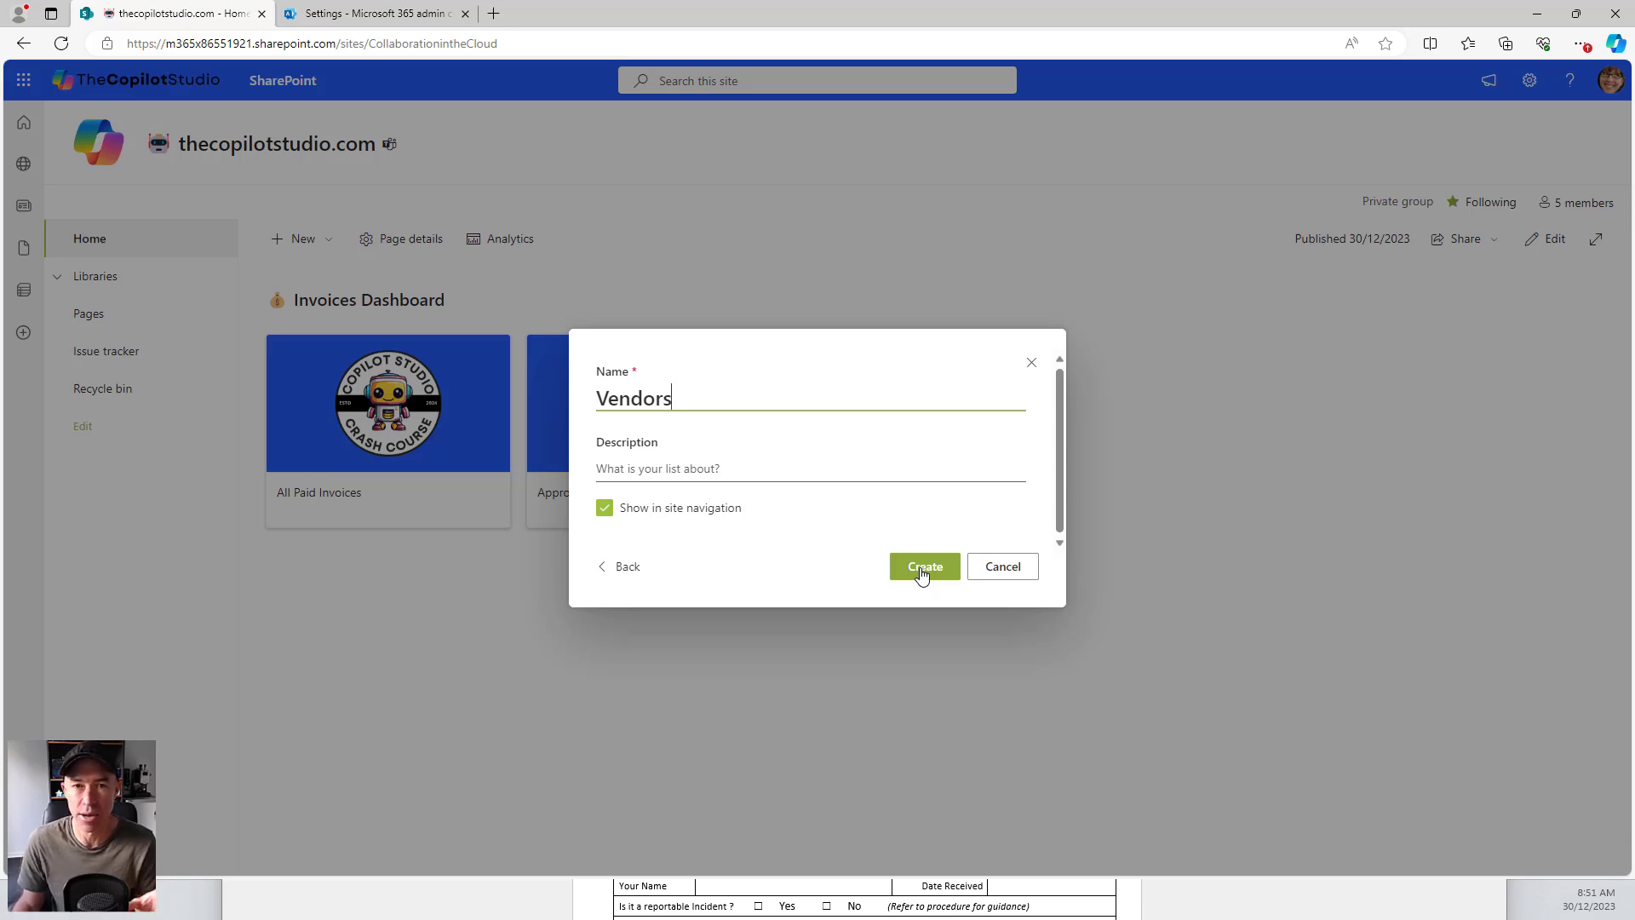
click(925, 576)
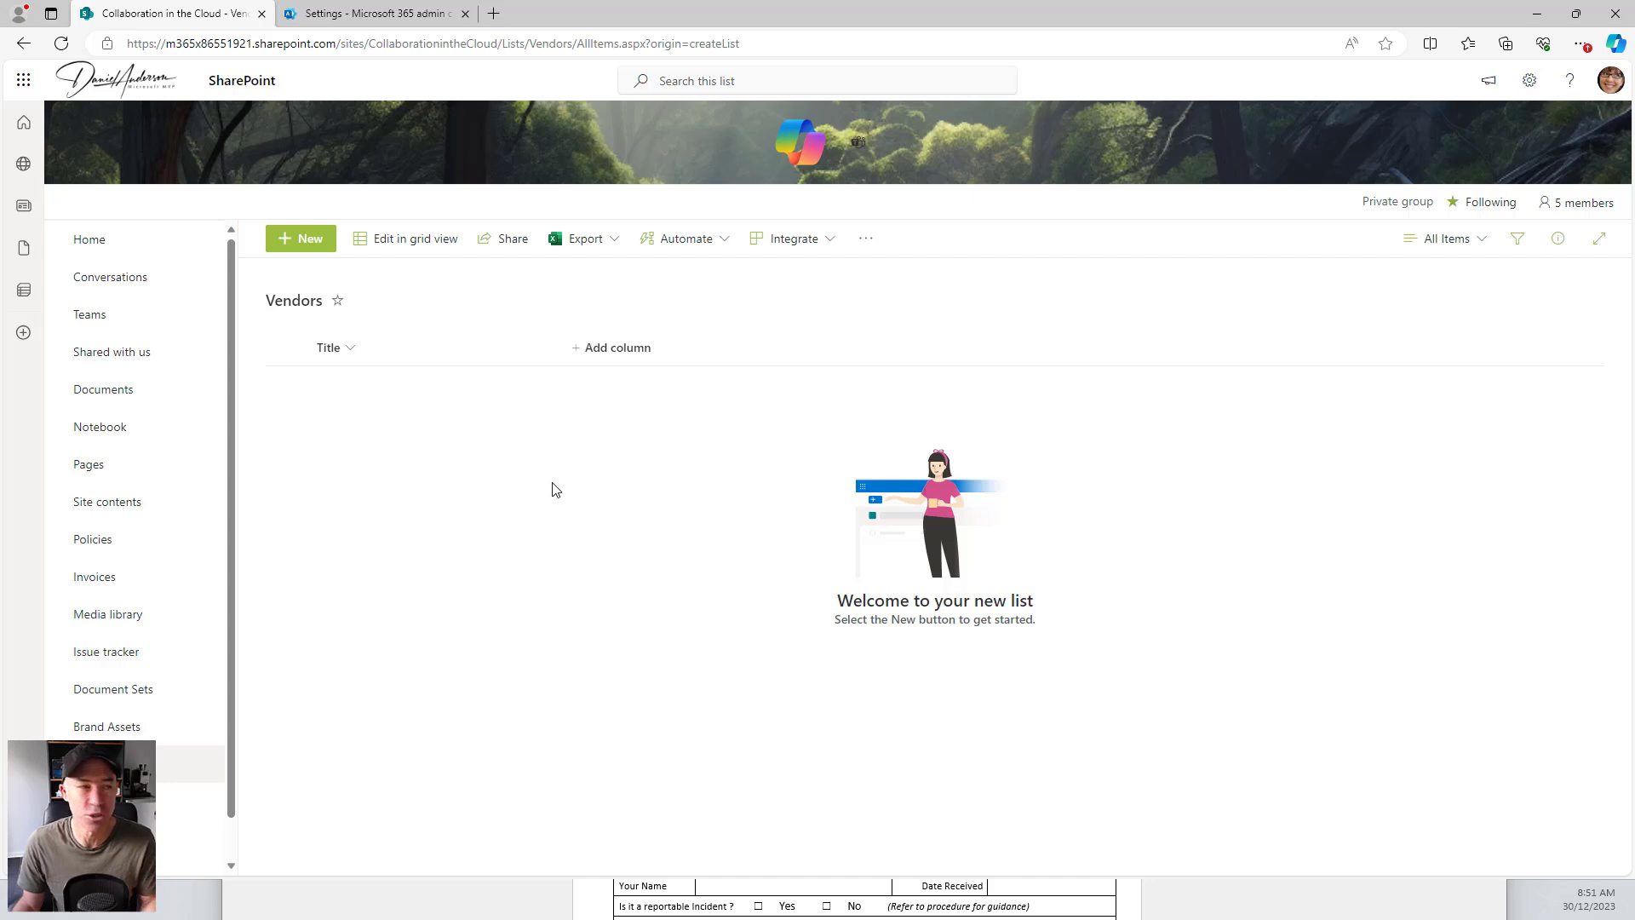
Step: Add two items titled Microsoft and Apple to the Vendors list
click(289, 237)
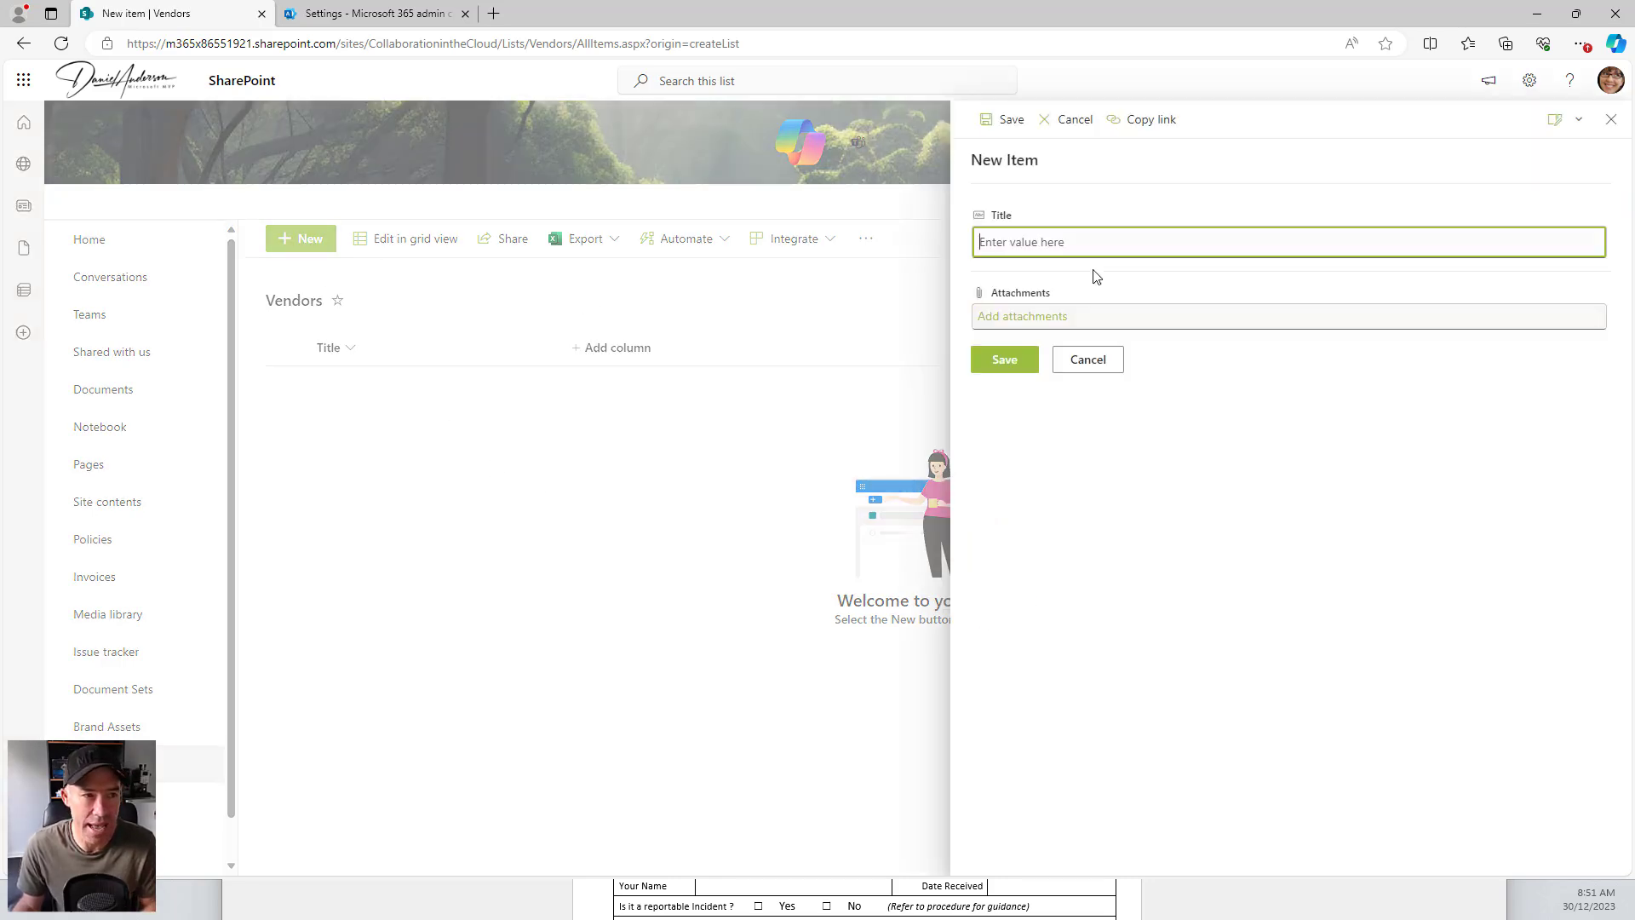
text(Microsoft)
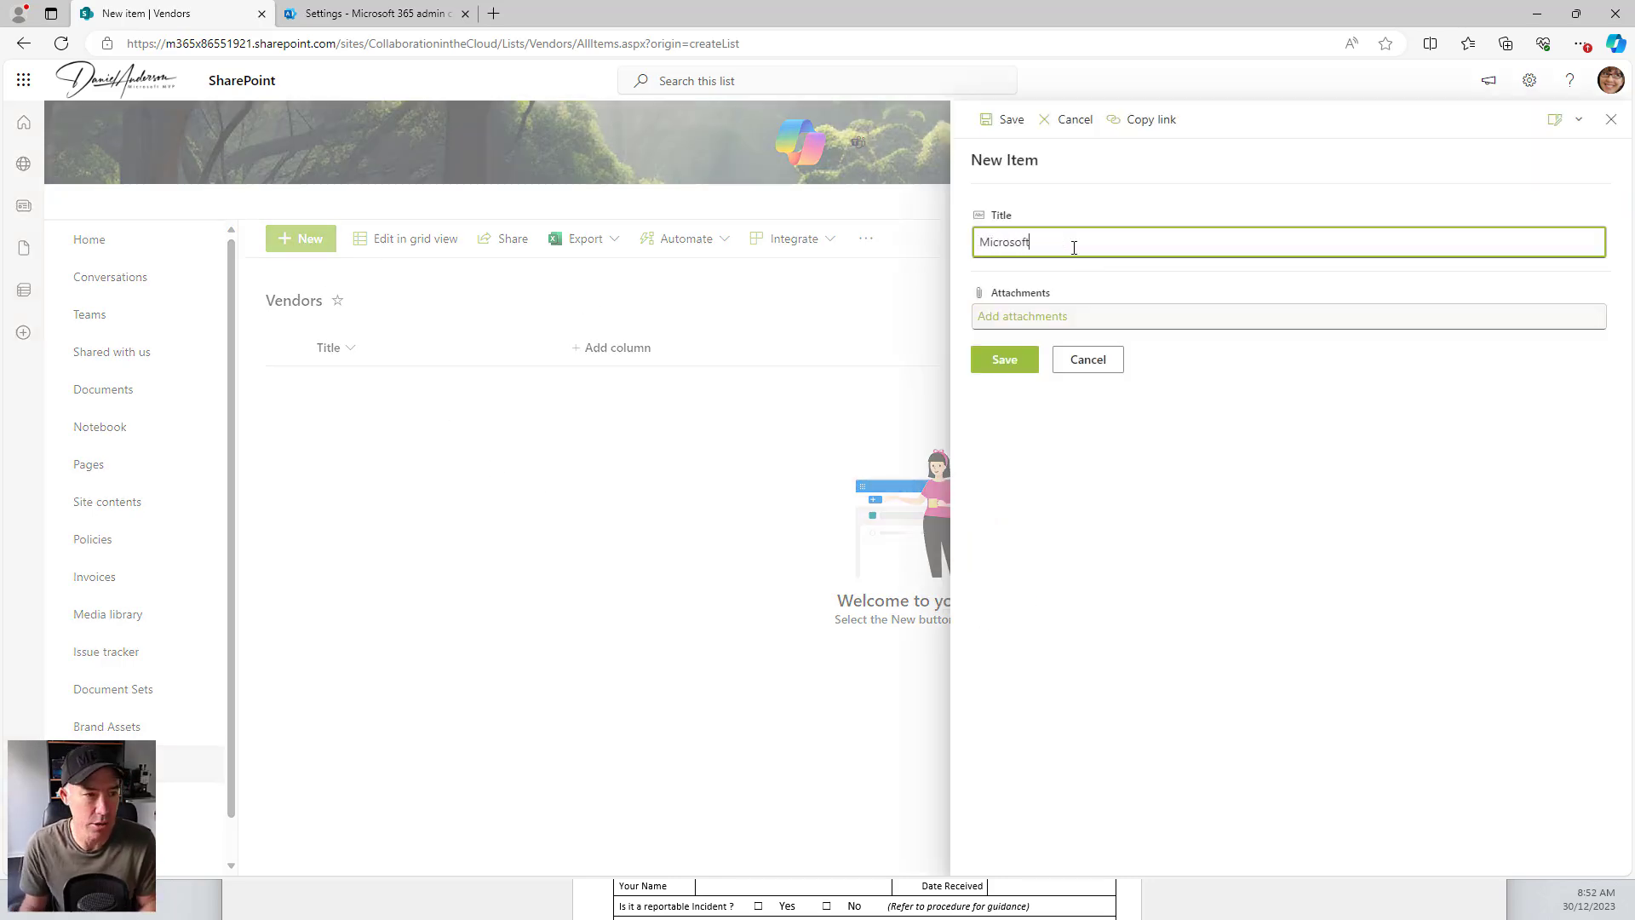
click(1030, 370)
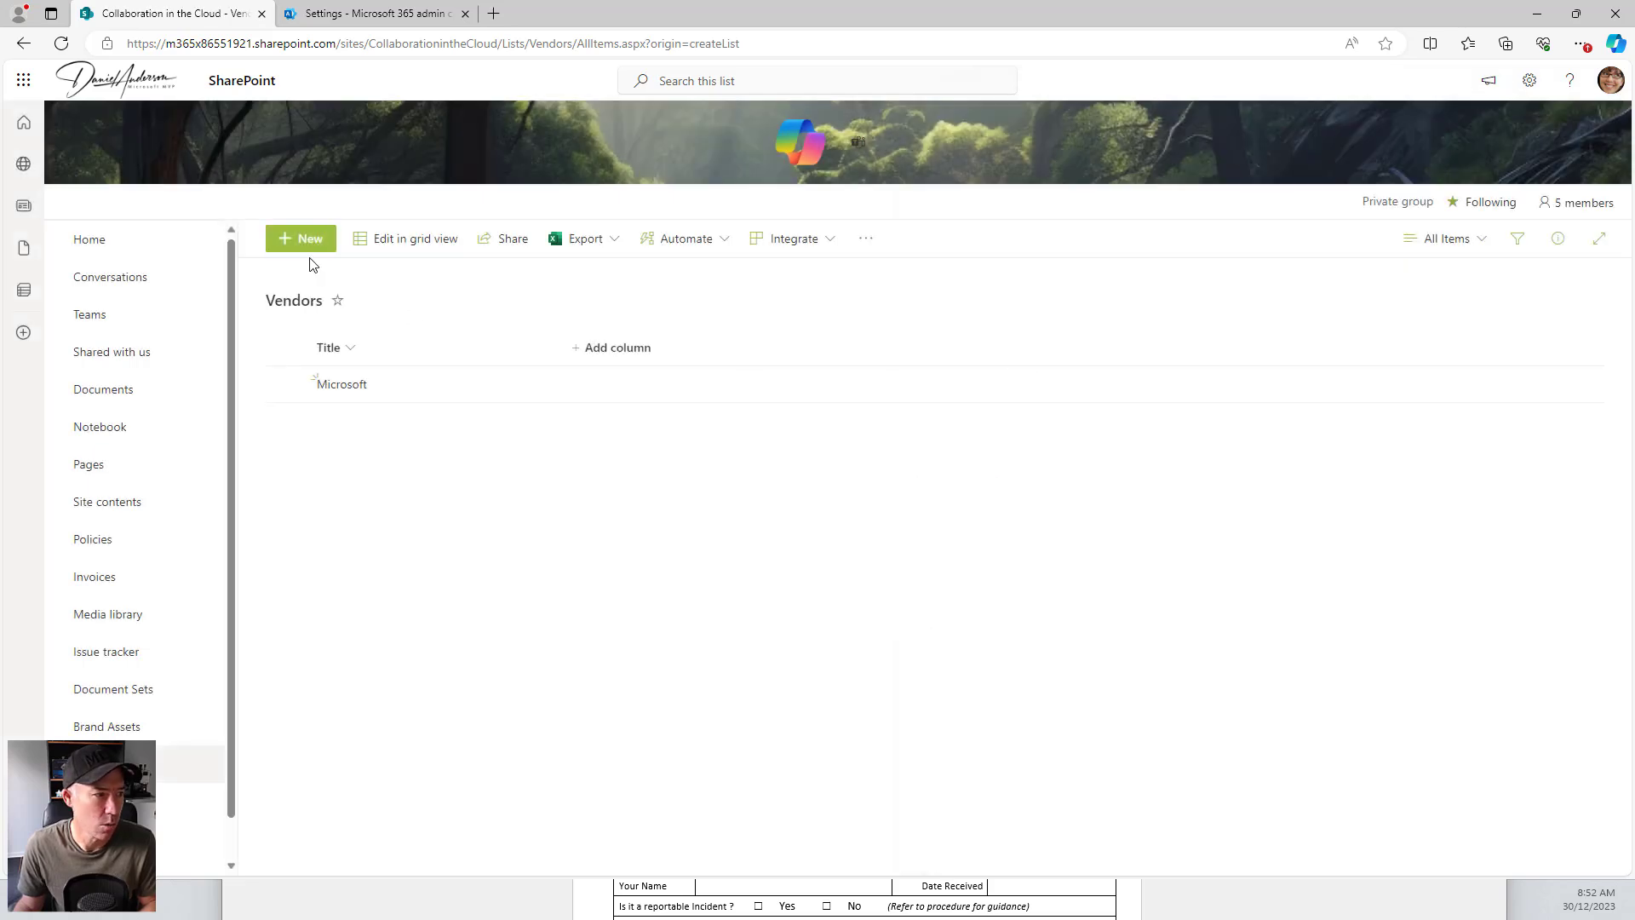
click(308, 242)
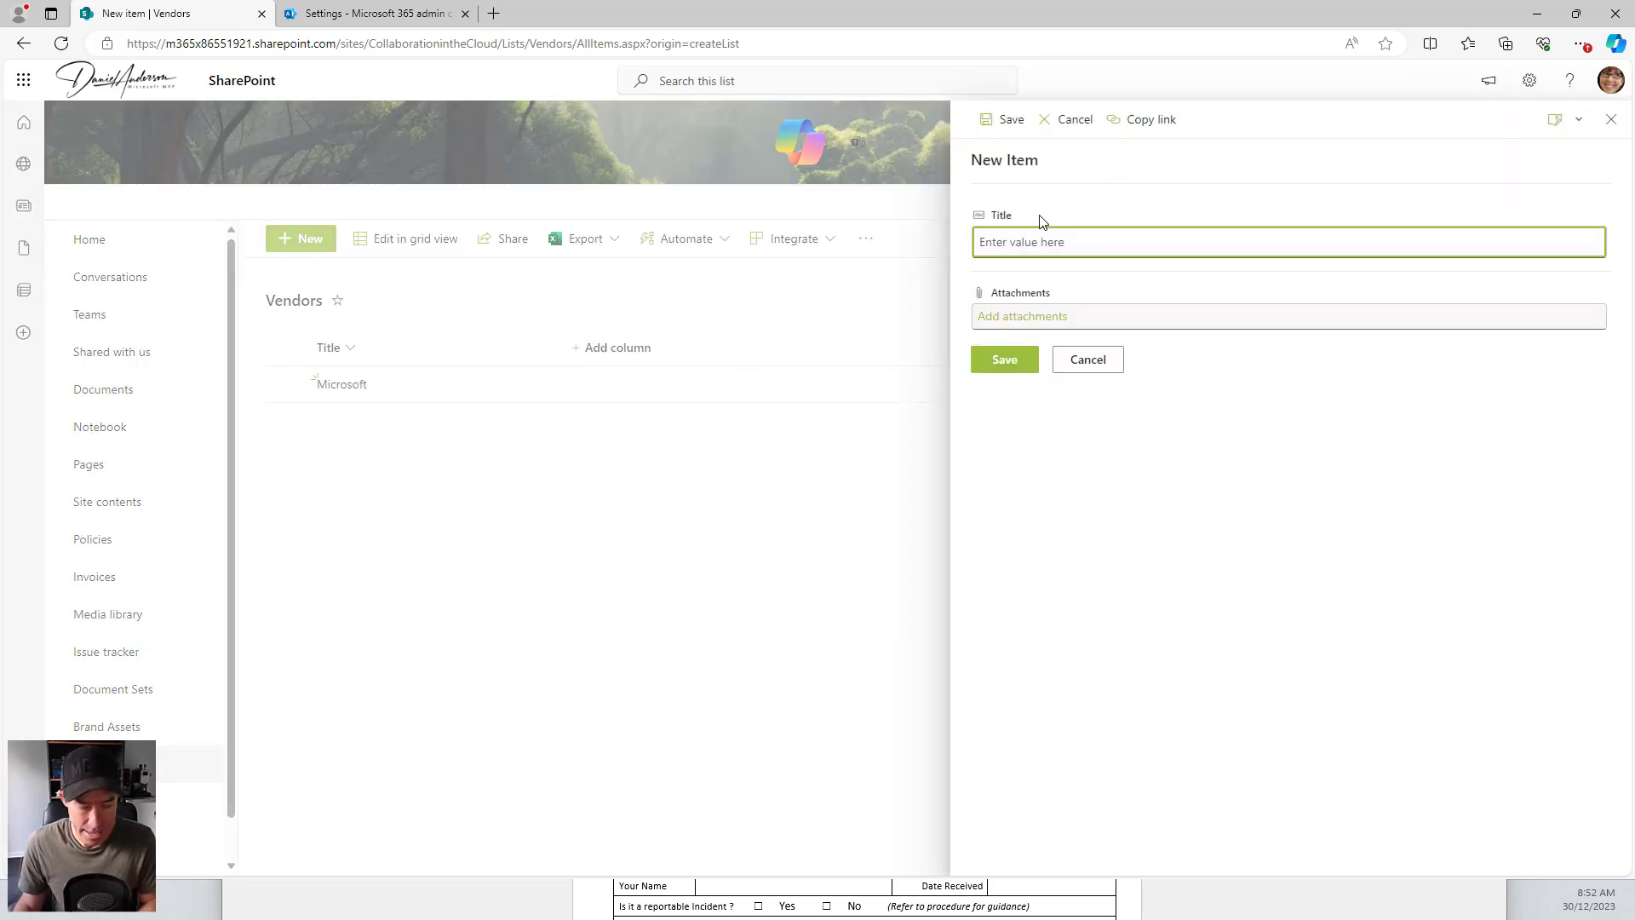
text(Apple)
click(1026, 365)
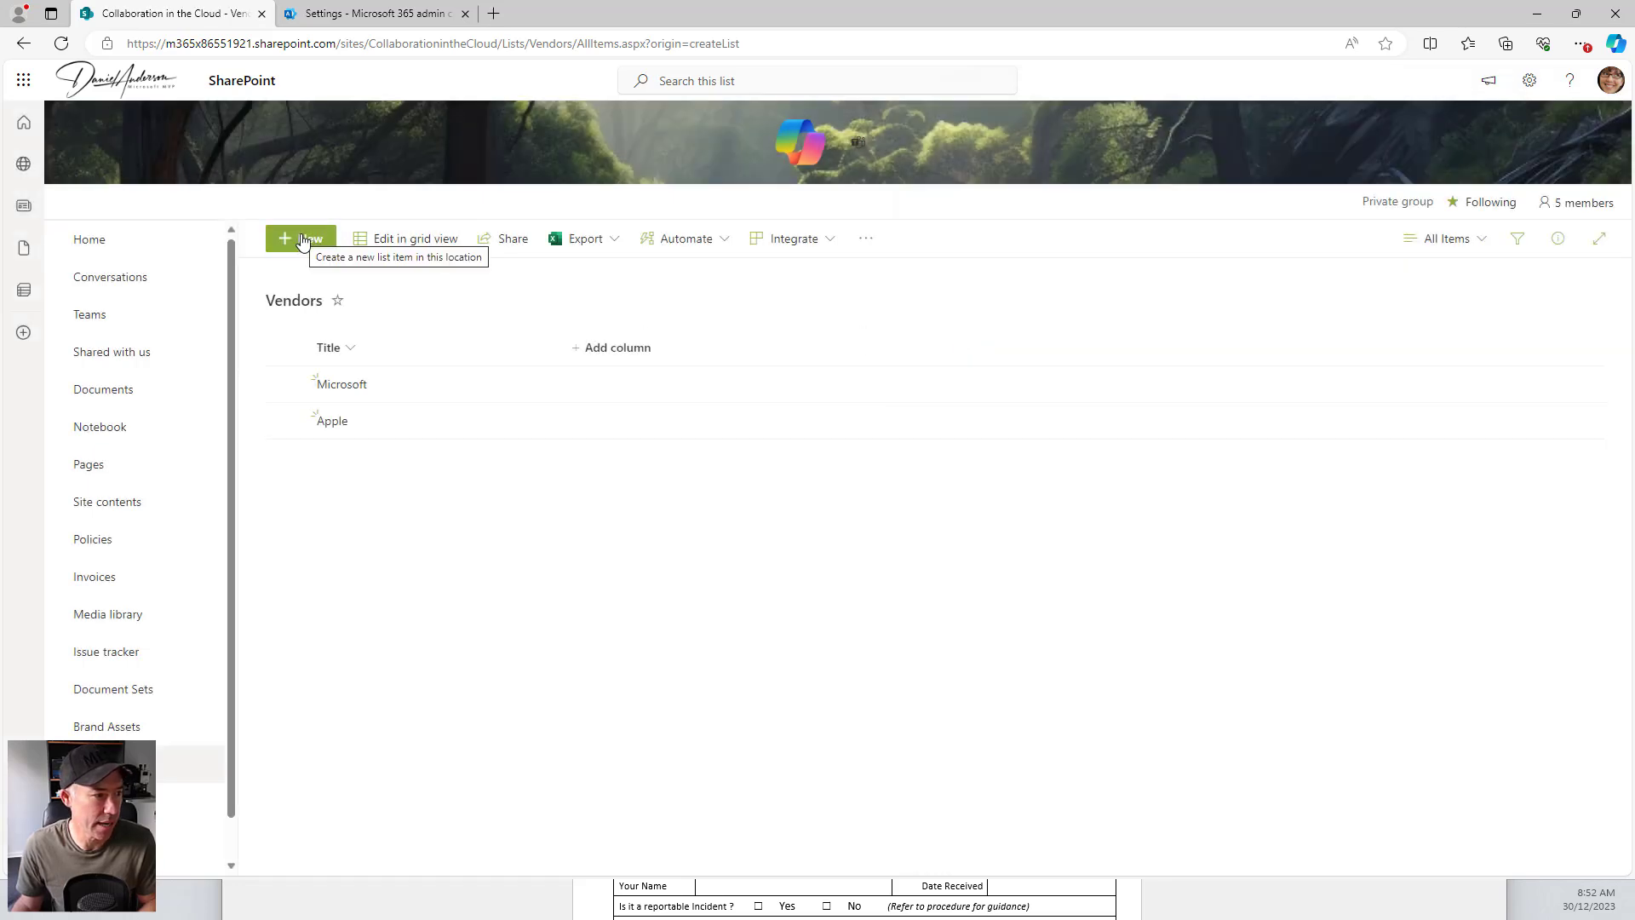
Step: Add two more items titled Contoso and Fabricam to the Vendors list
click(304, 242)
text(Contoso)
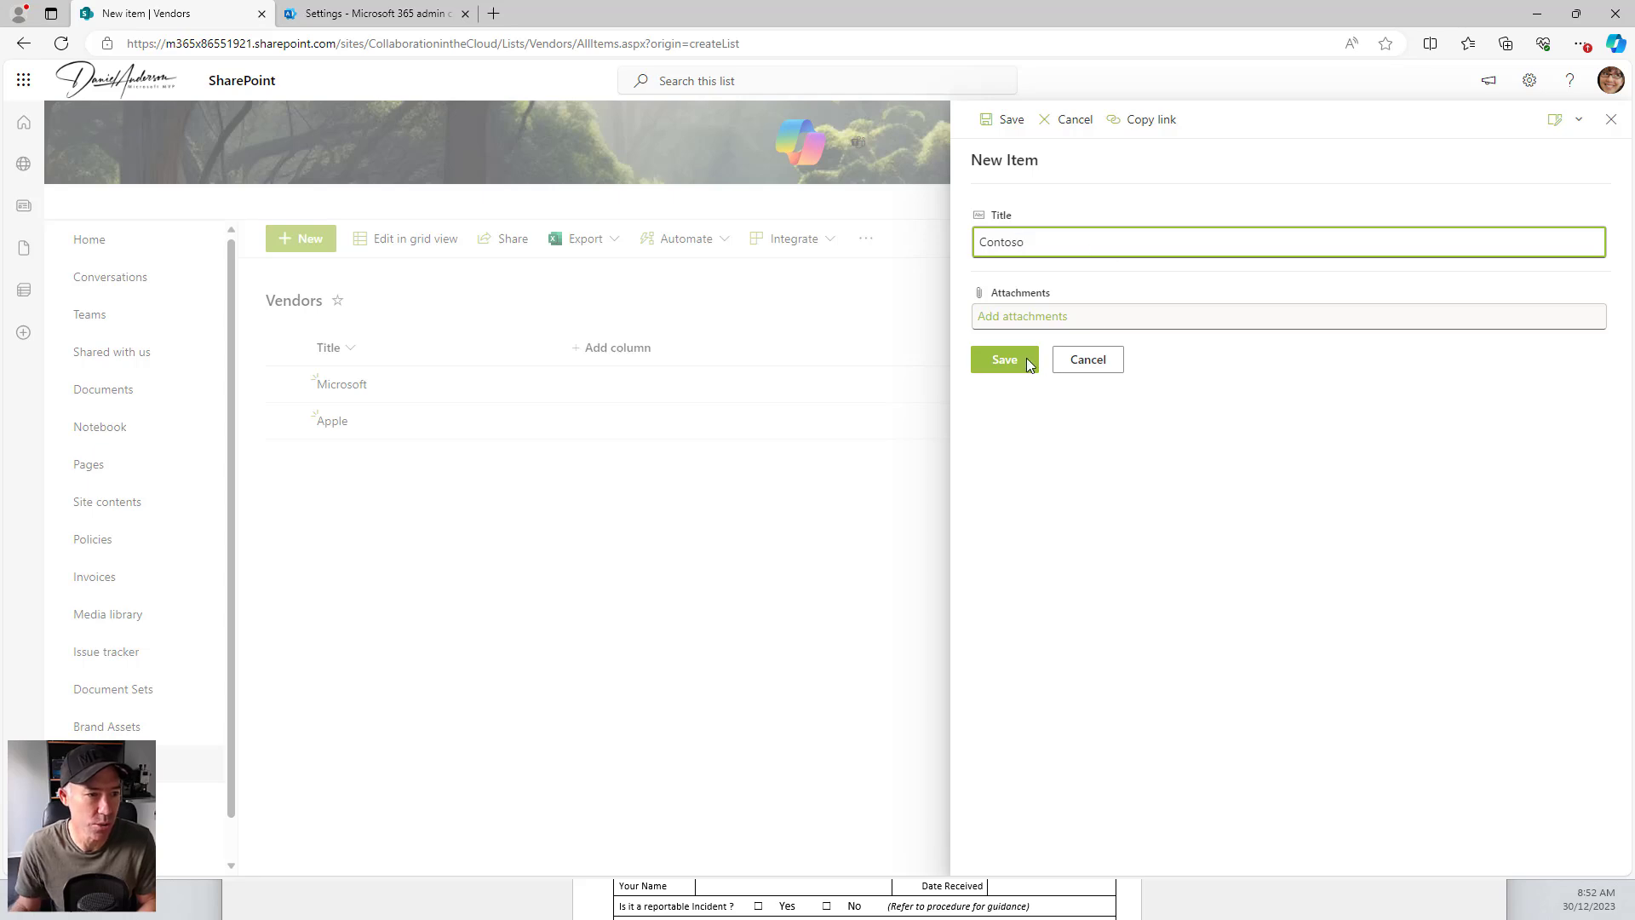
click(1027, 361)
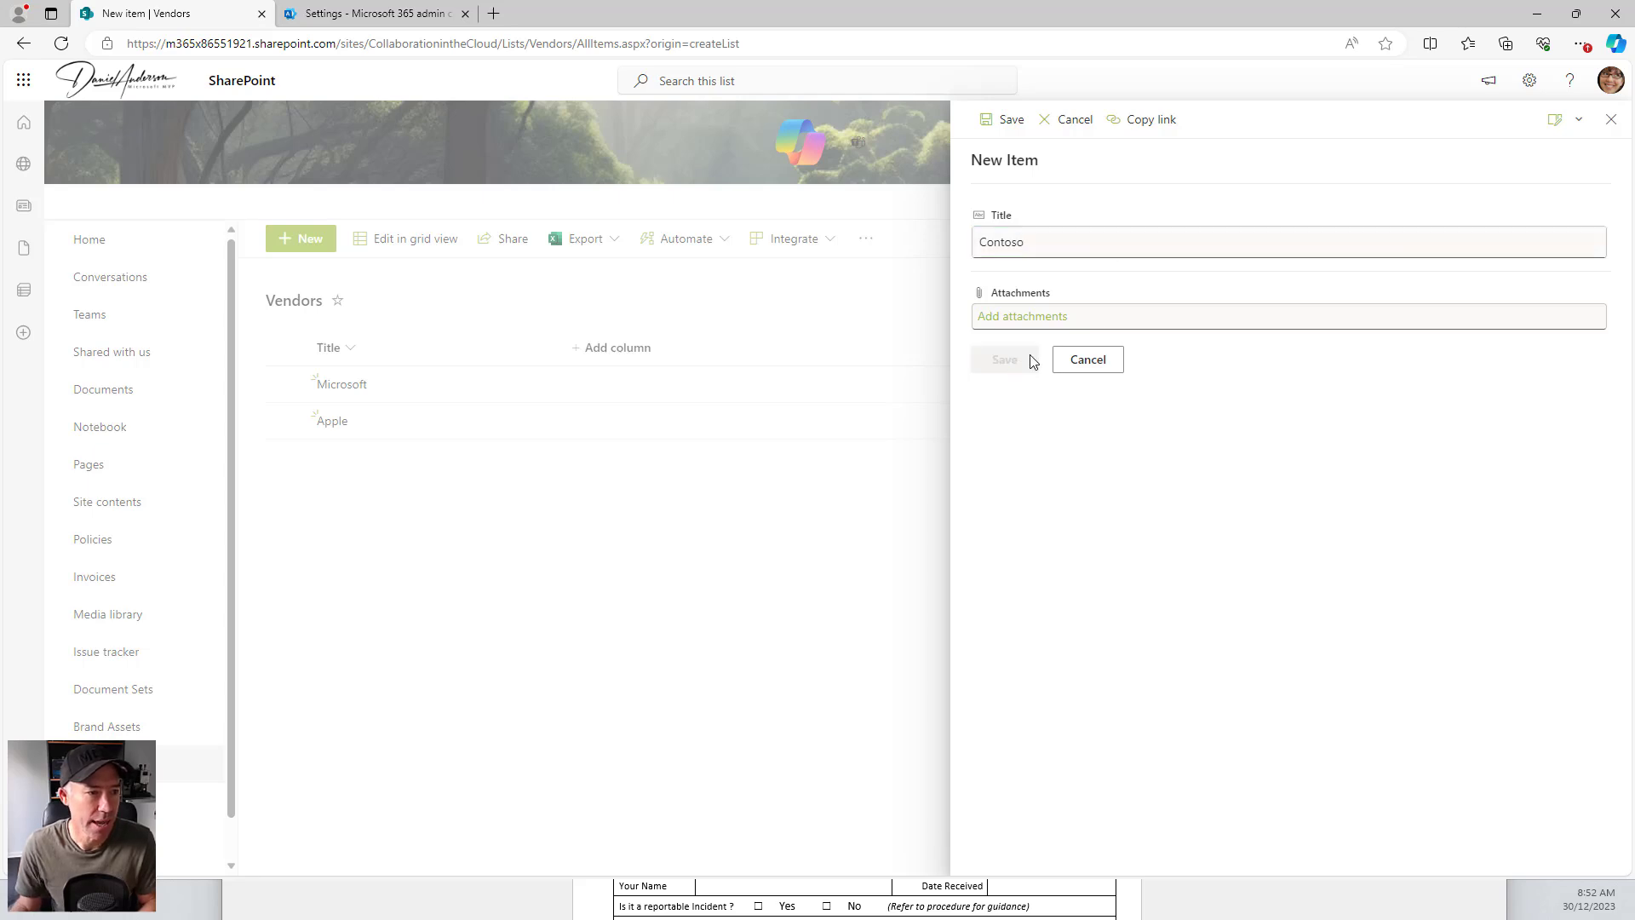
click(307, 243)
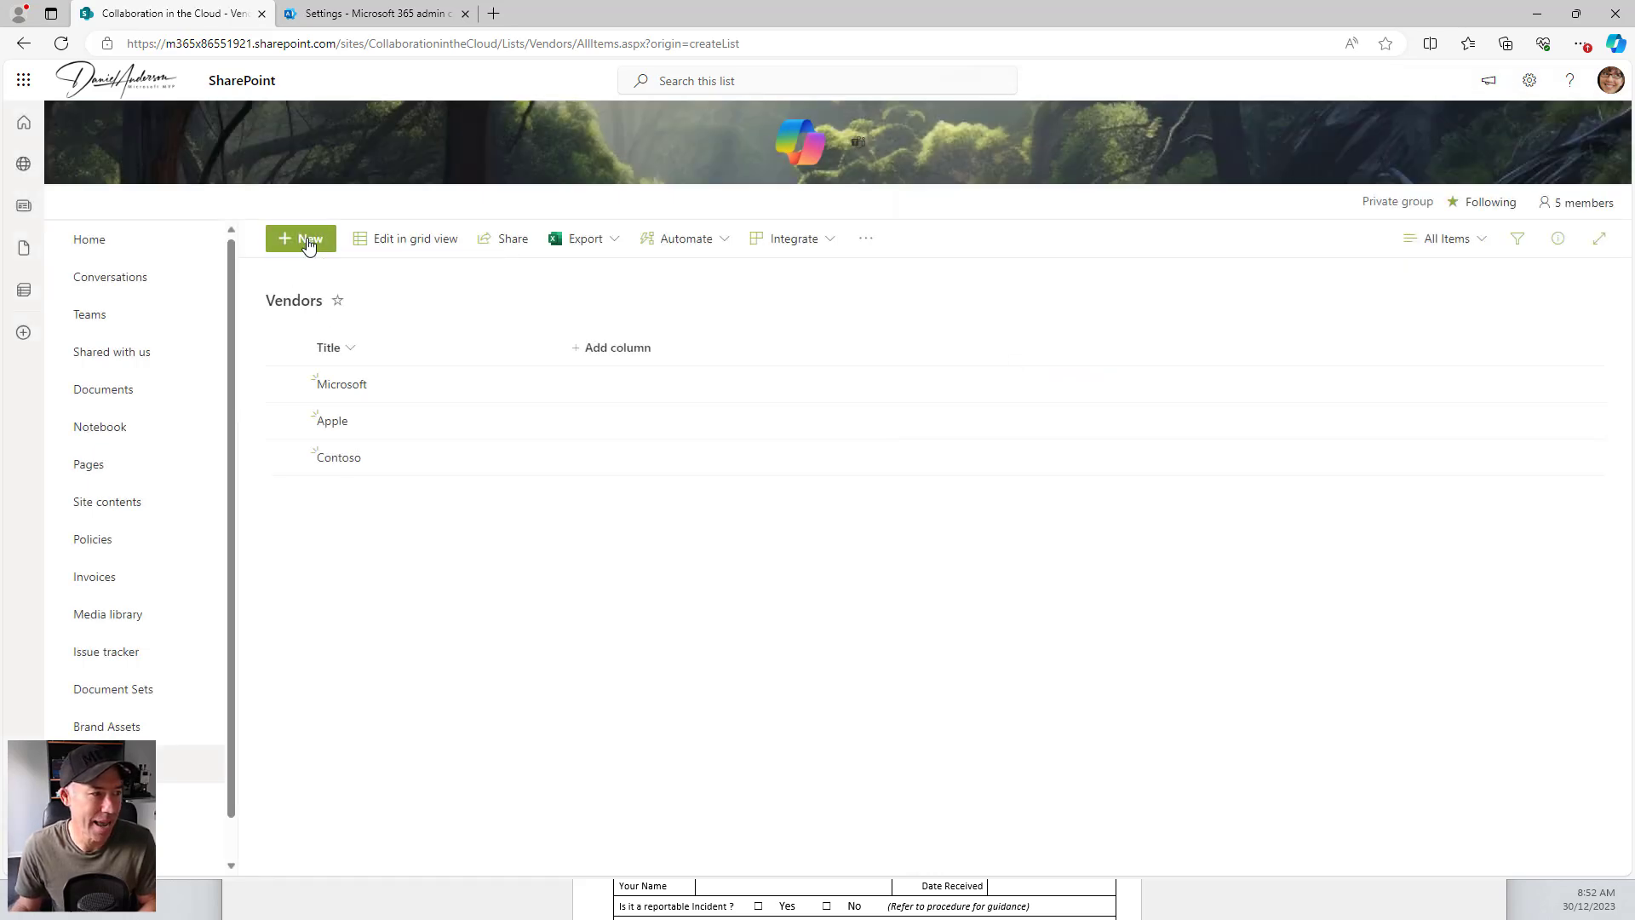
text(F)
key(BackSpace)
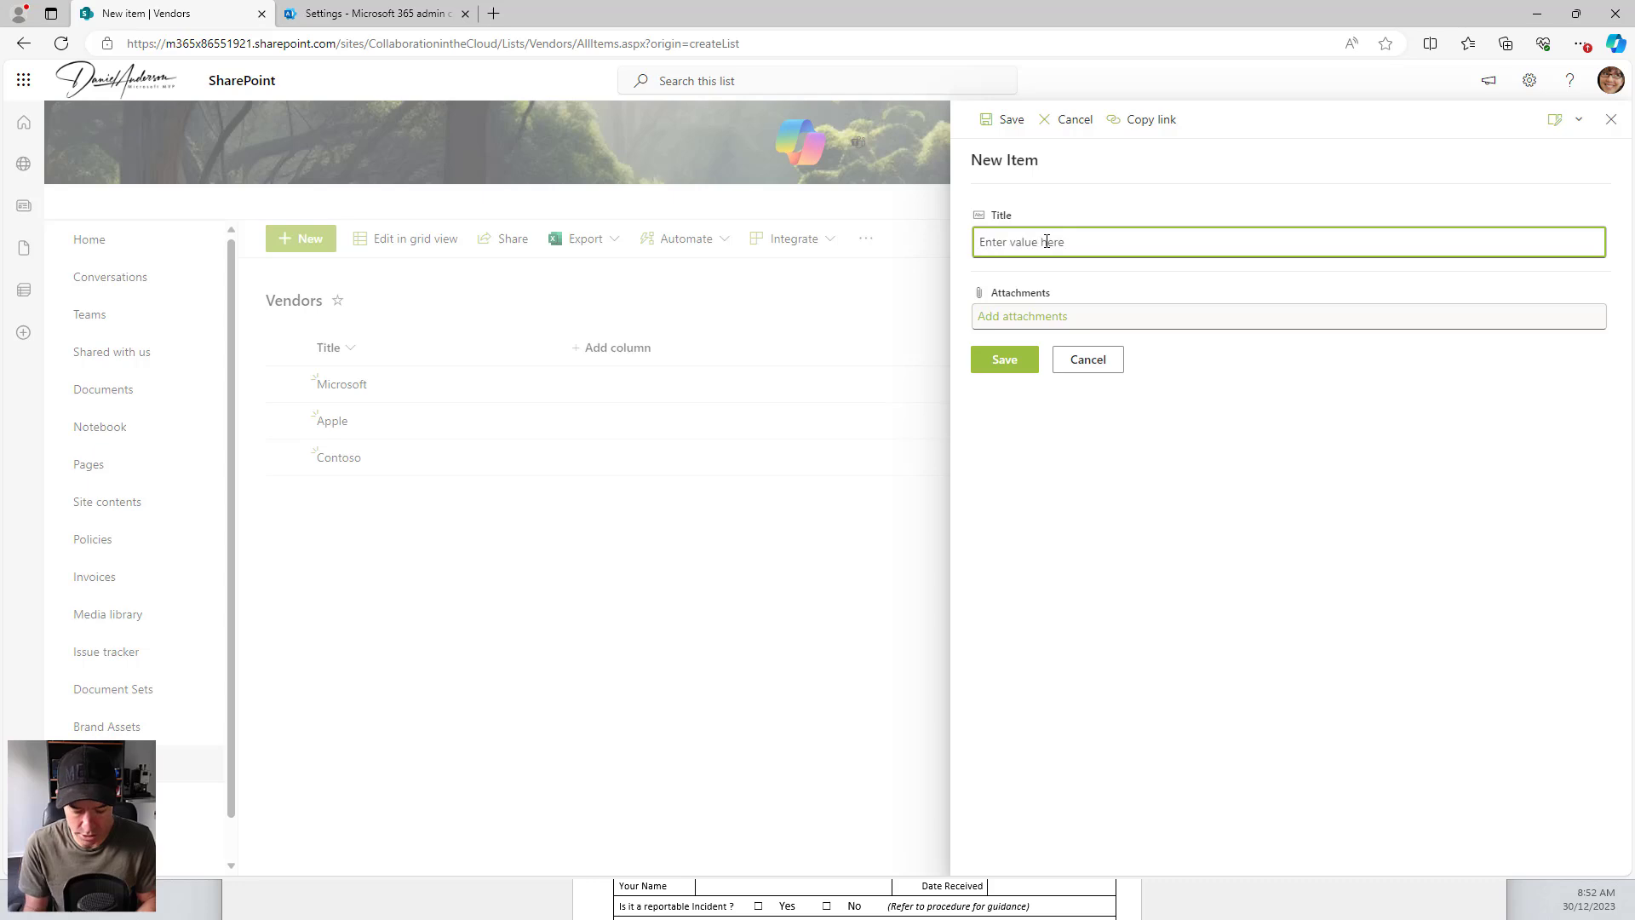
text(Fabricam)
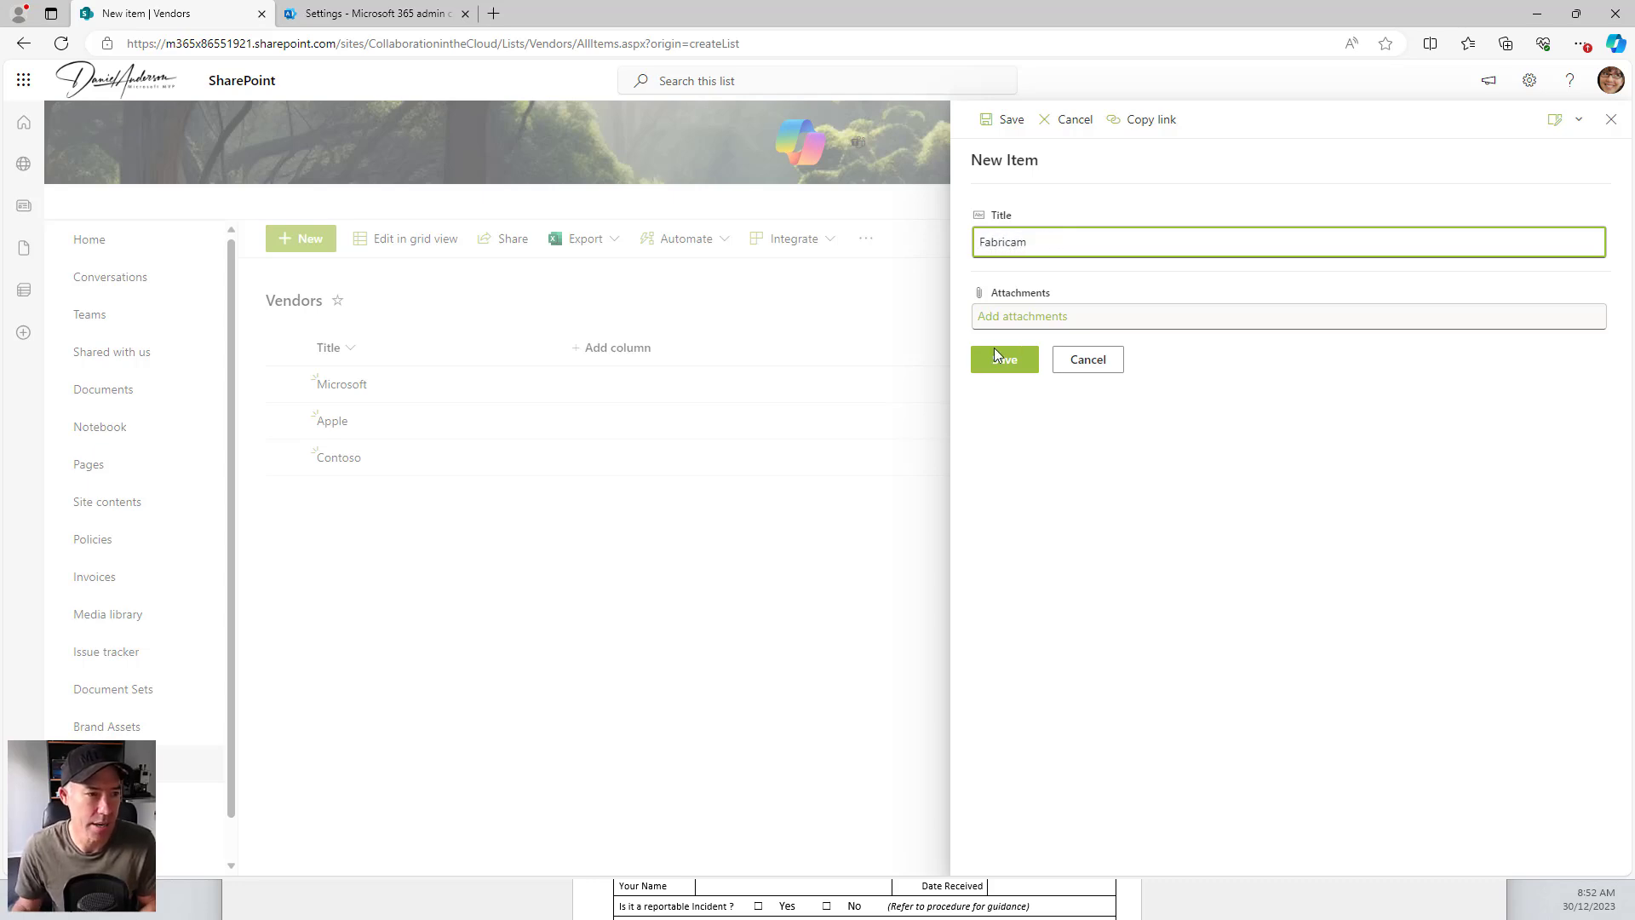
click(995, 354)
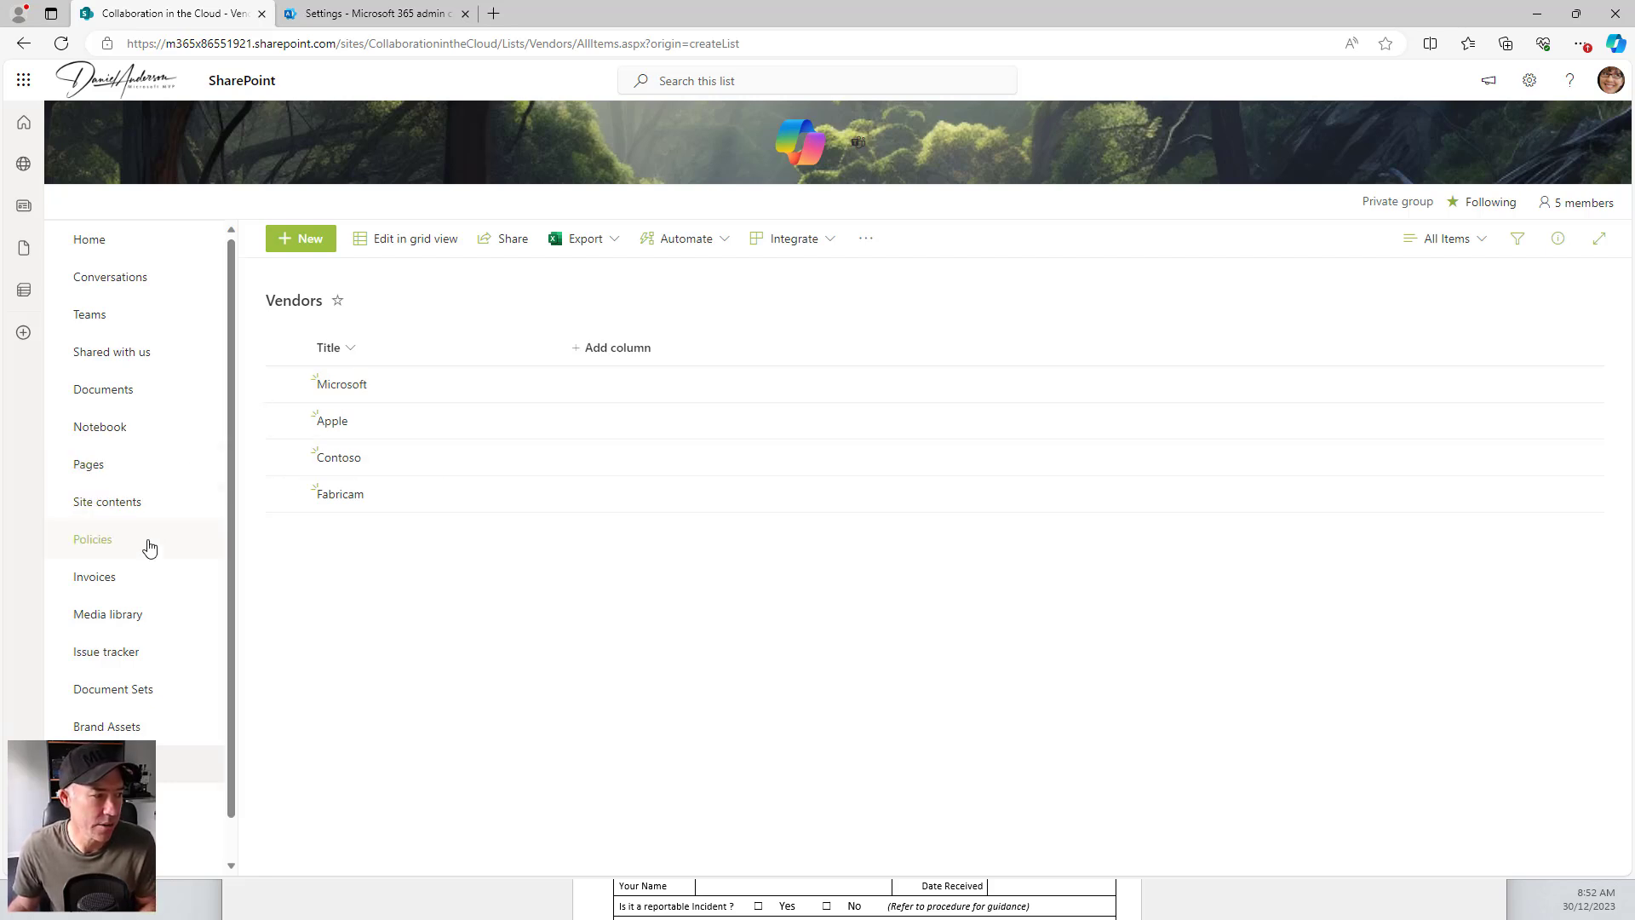
Step: In the Invoices library, create a Lookup column named Vendor Name that draws from the Title column of the Vendors list
click(109, 588)
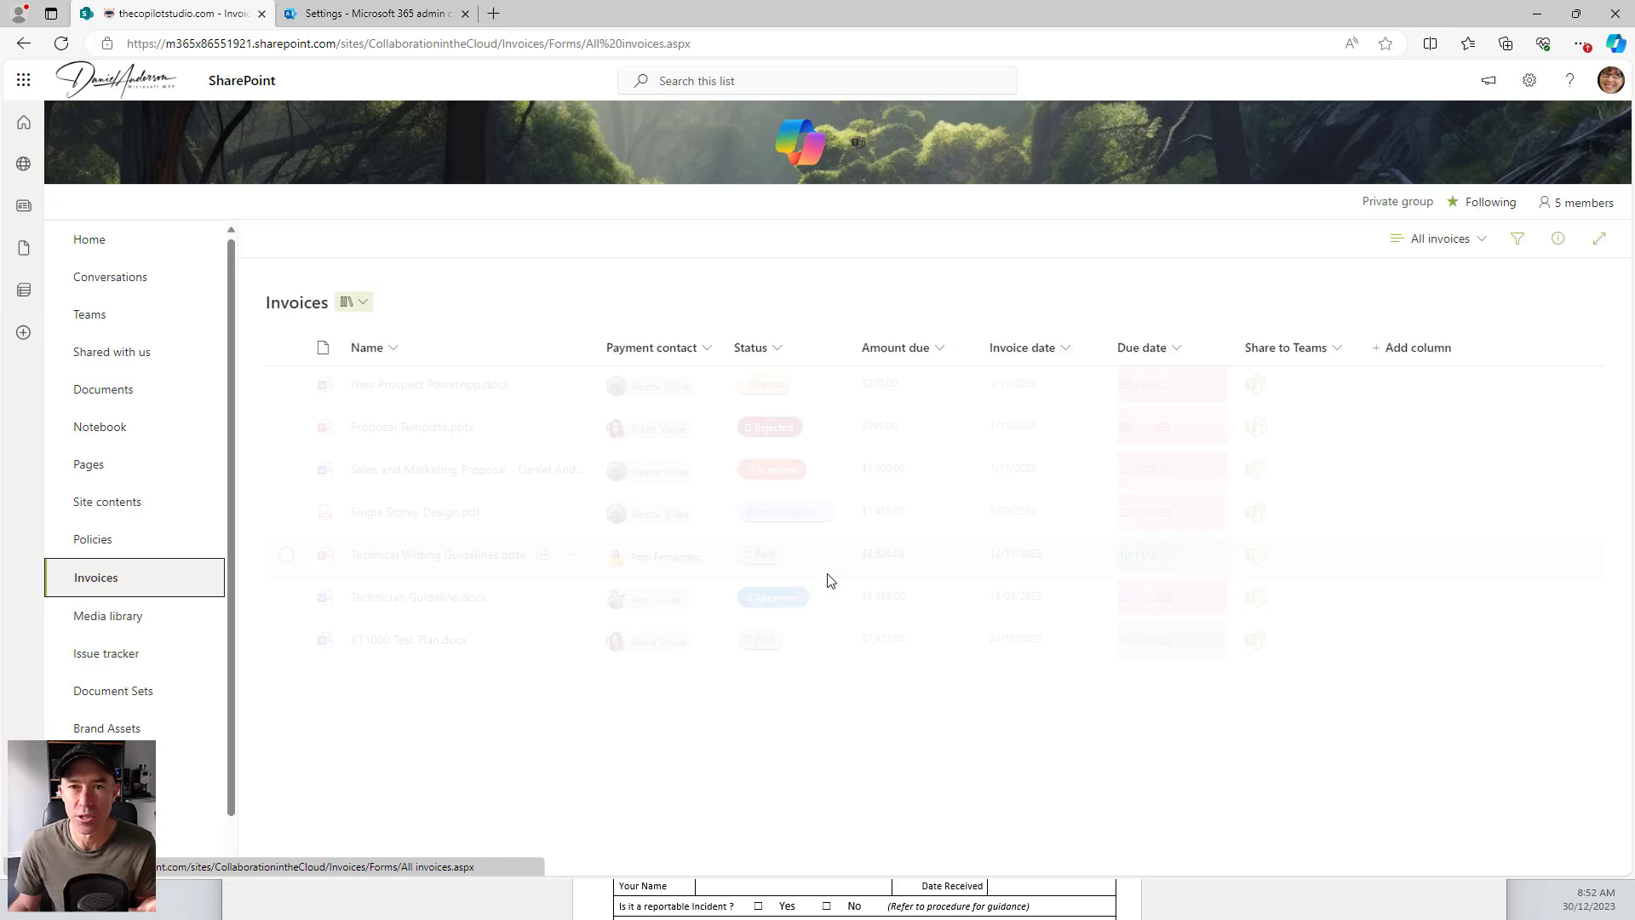
click(1418, 351)
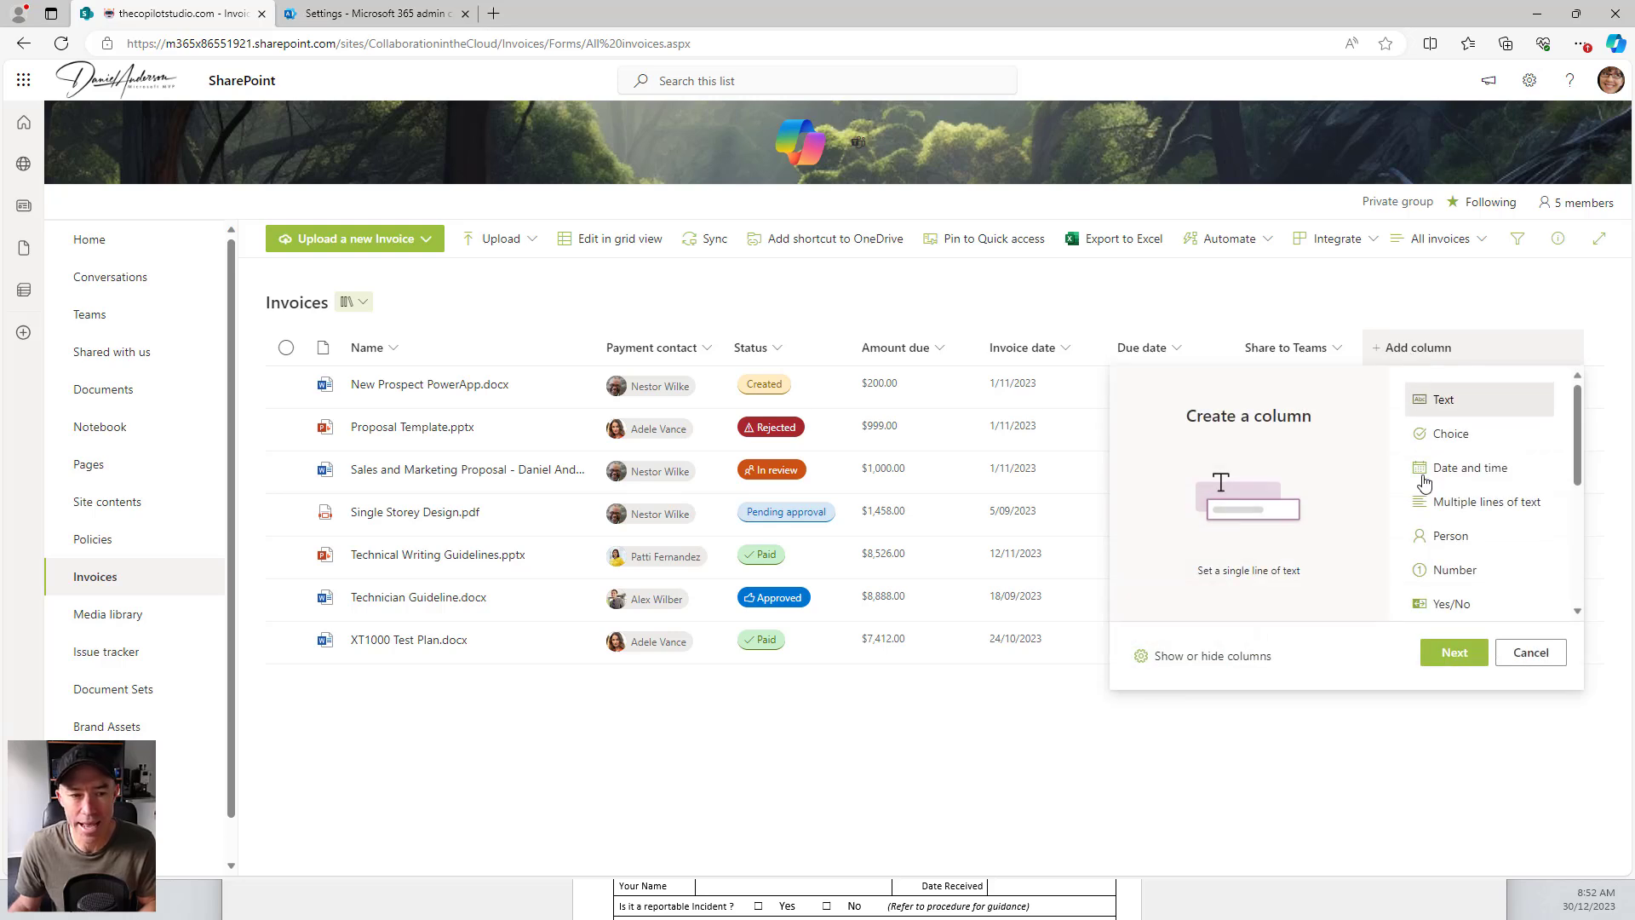
scroll(1430, 511, down, 3)
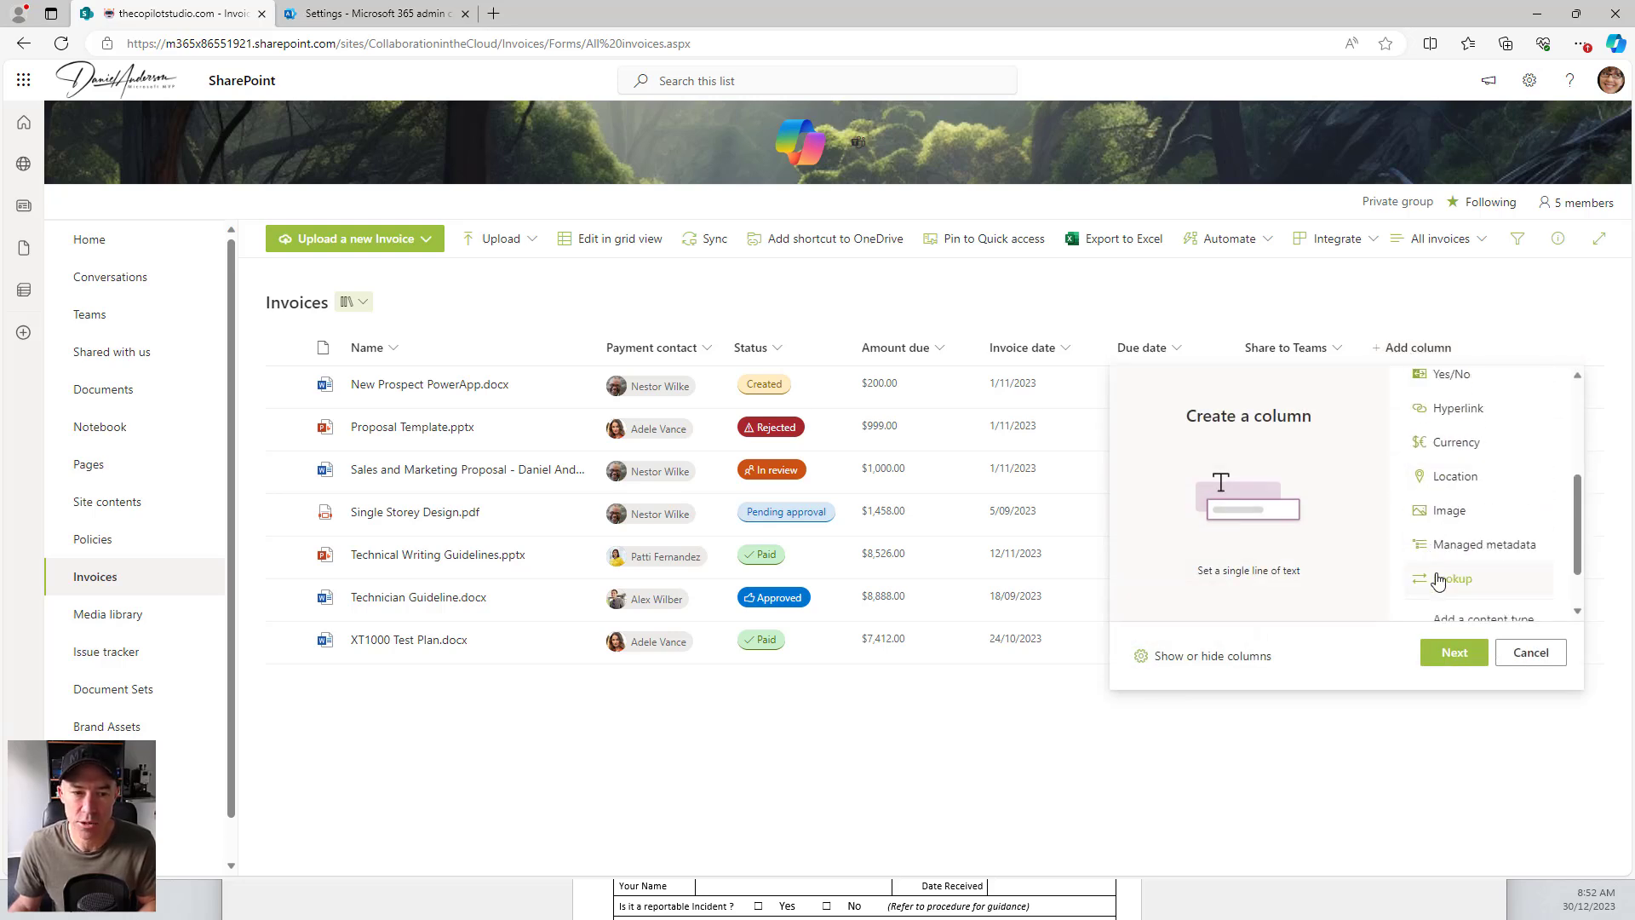
click(1438, 579)
click(1458, 656)
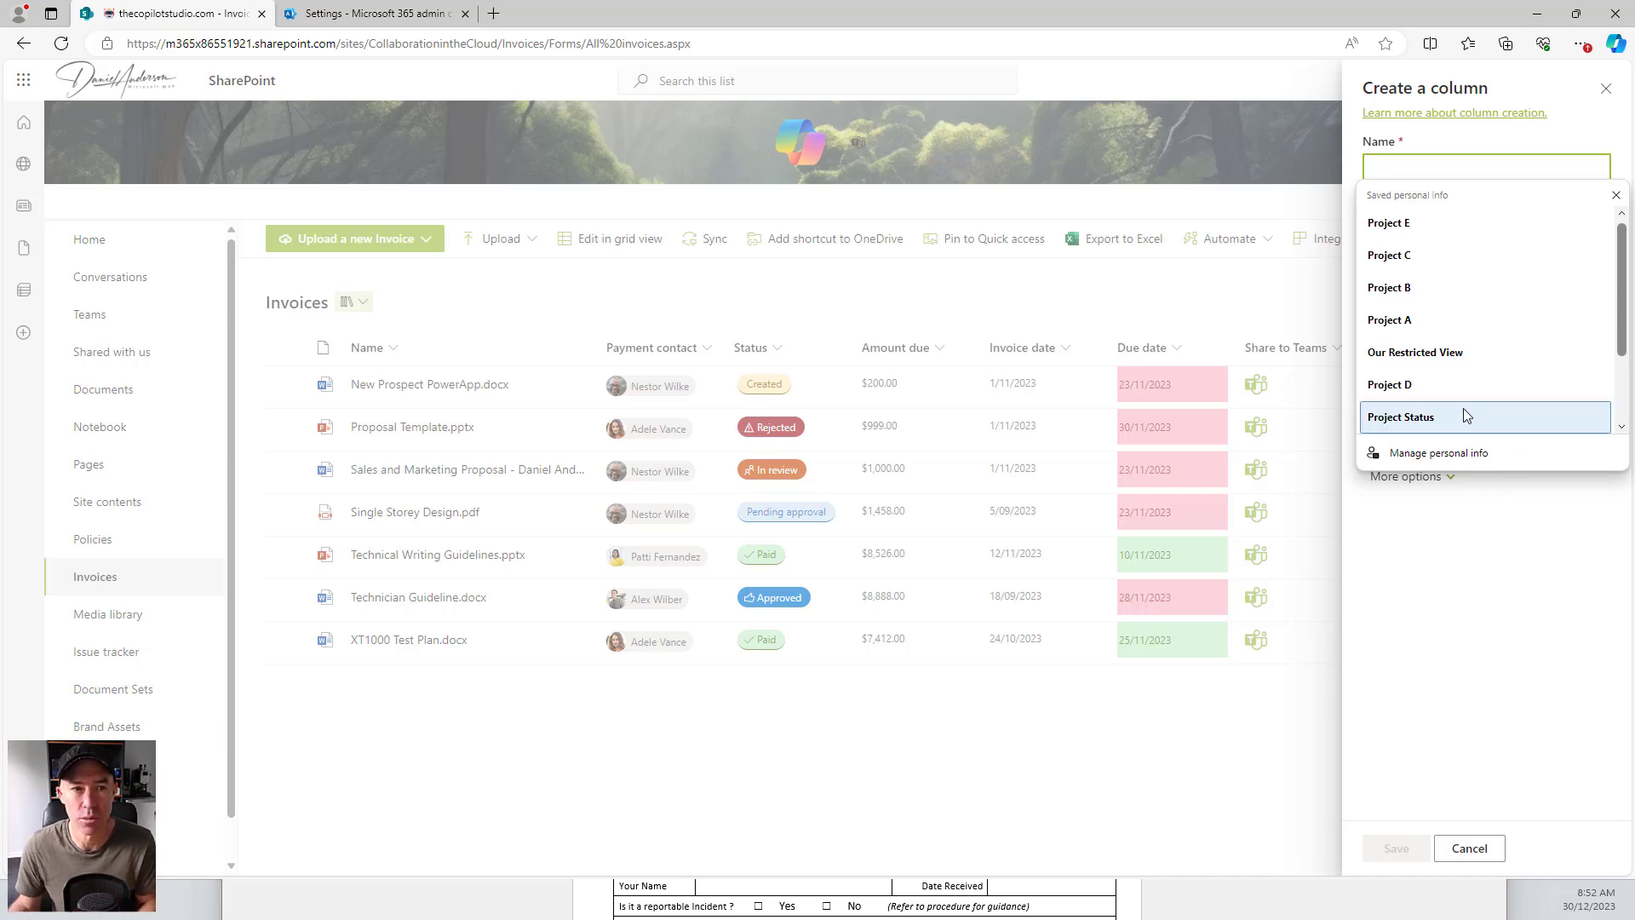
text(Ven)
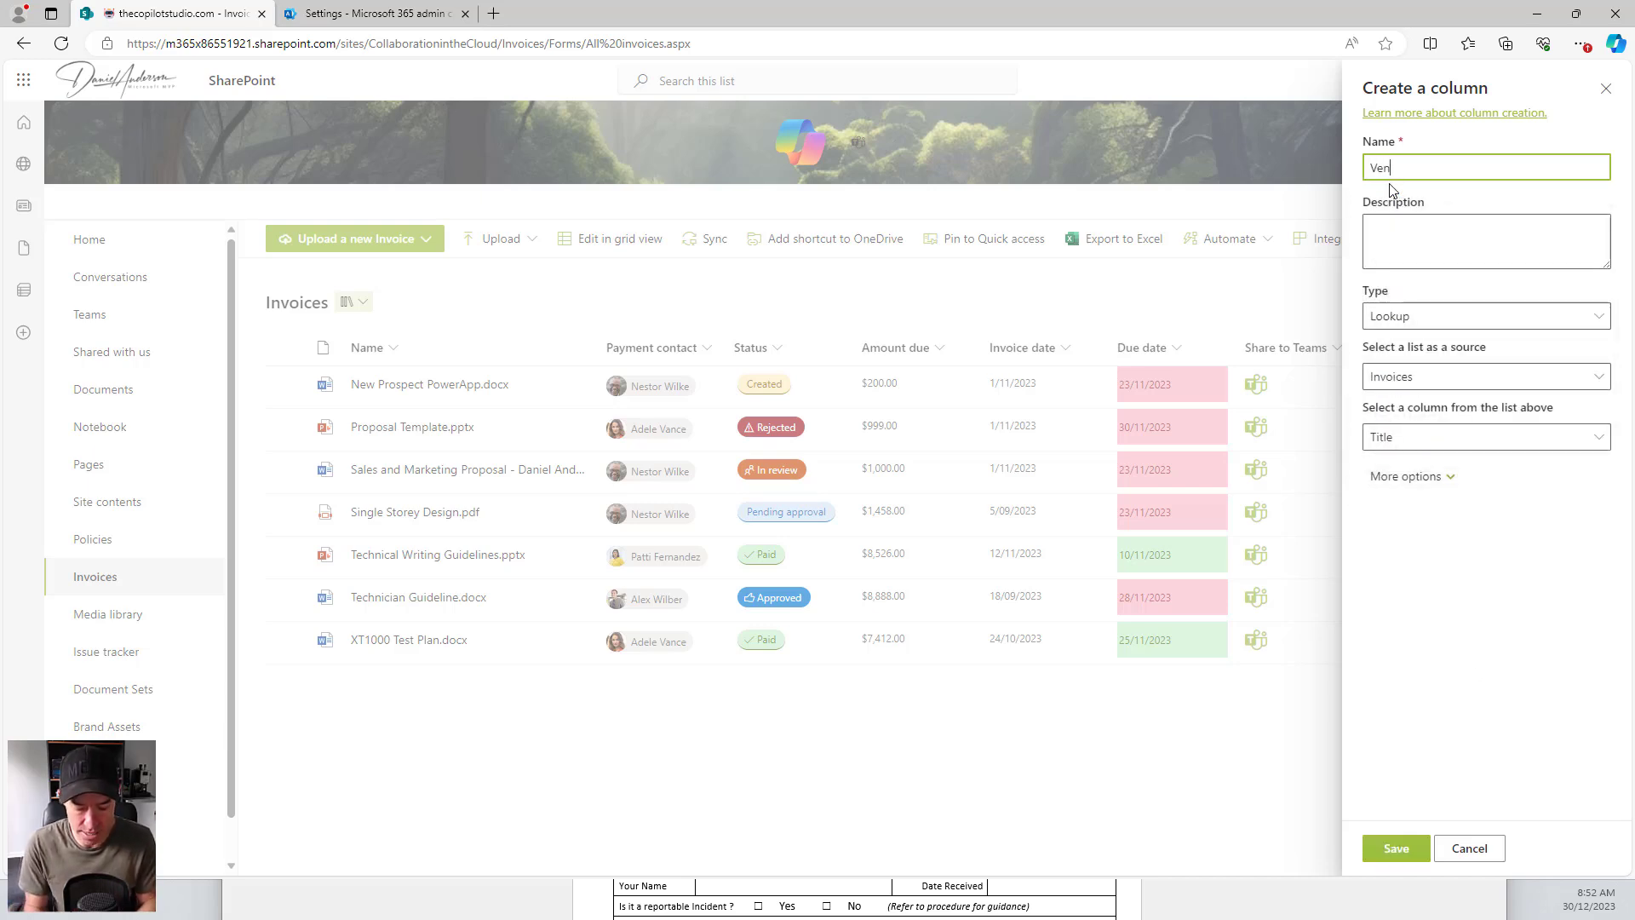
text(dor Name)
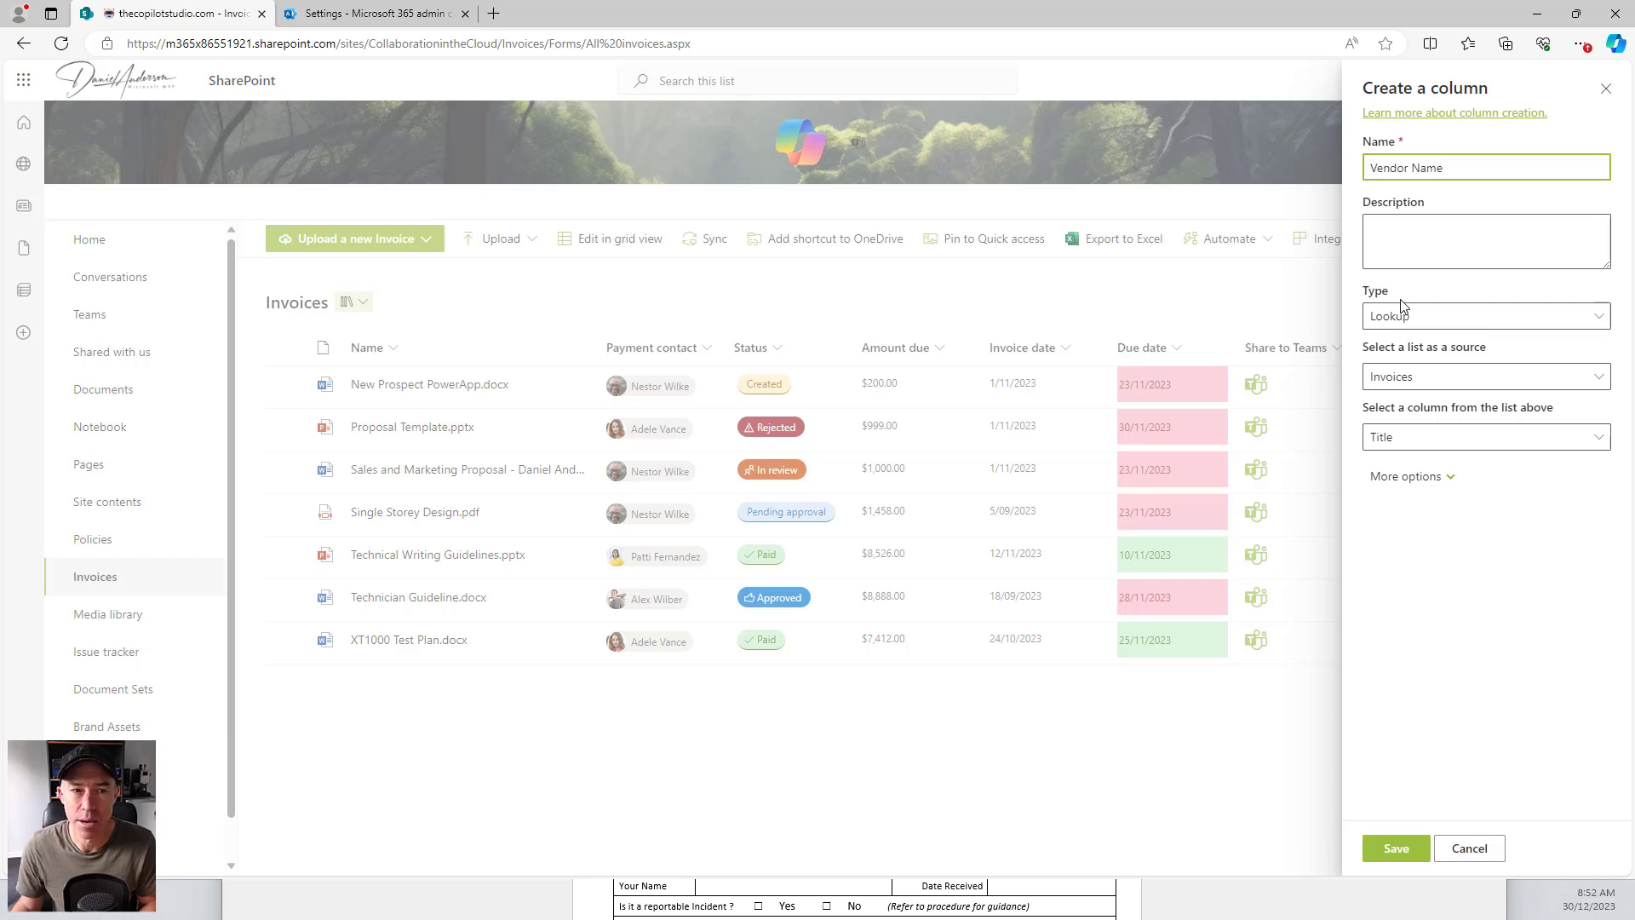
click(1387, 376)
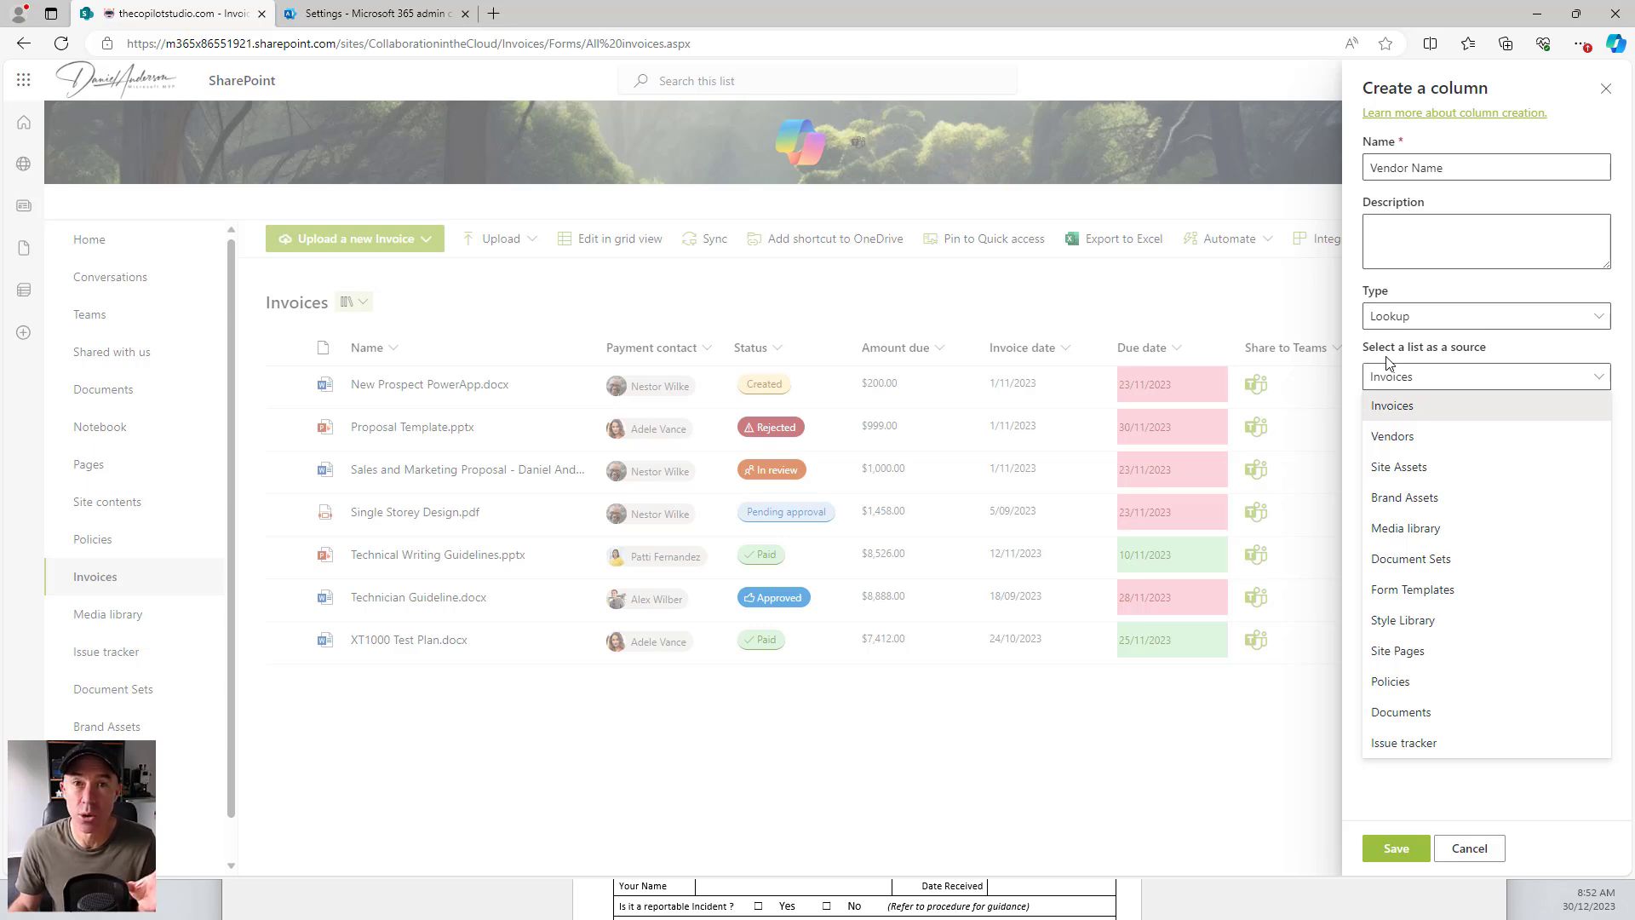
click(1401, 439)
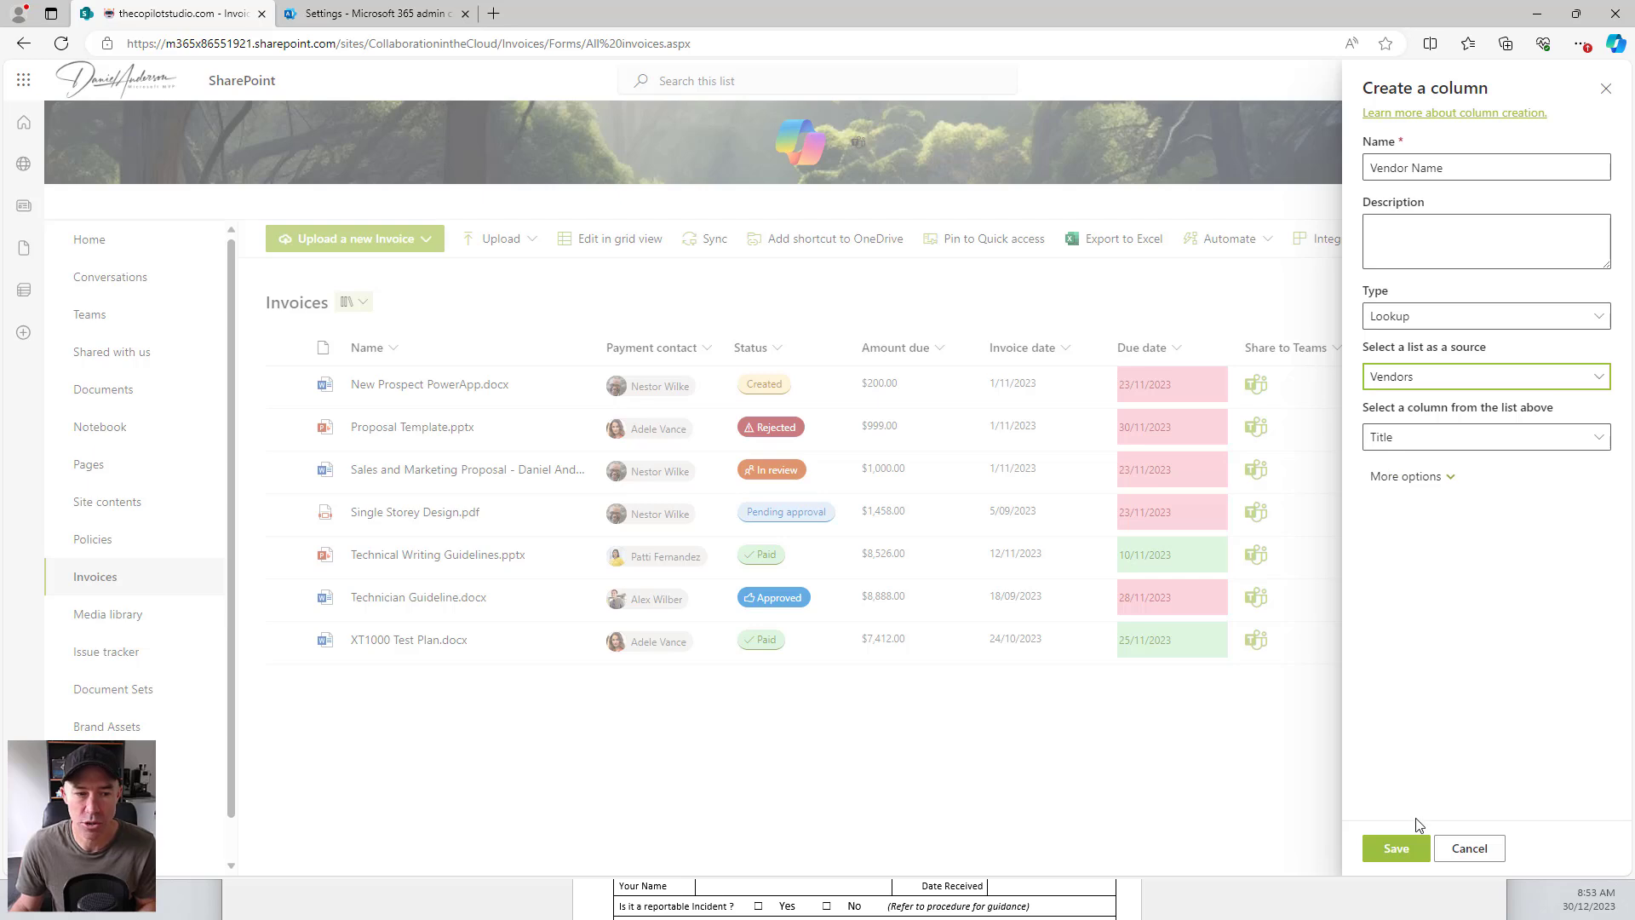
click(1416, 851)
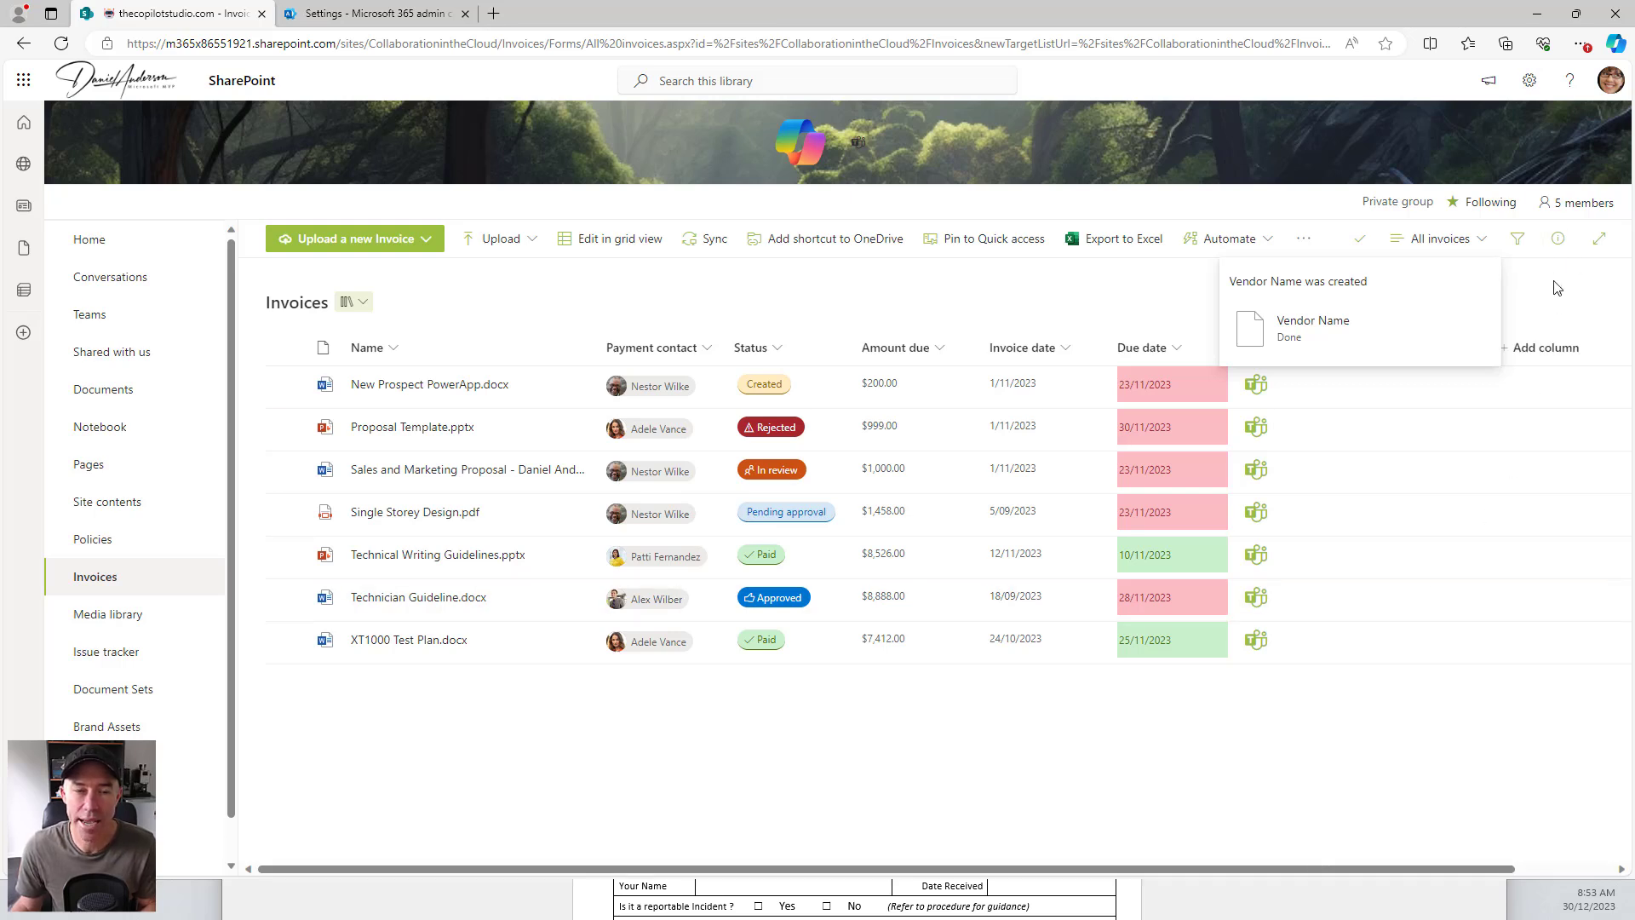
Step: Bulk edit the first three documents in the Invoices library to set their Vendor Name to Apple
click(287, 384)
click(286, 428)
click(286, 469)
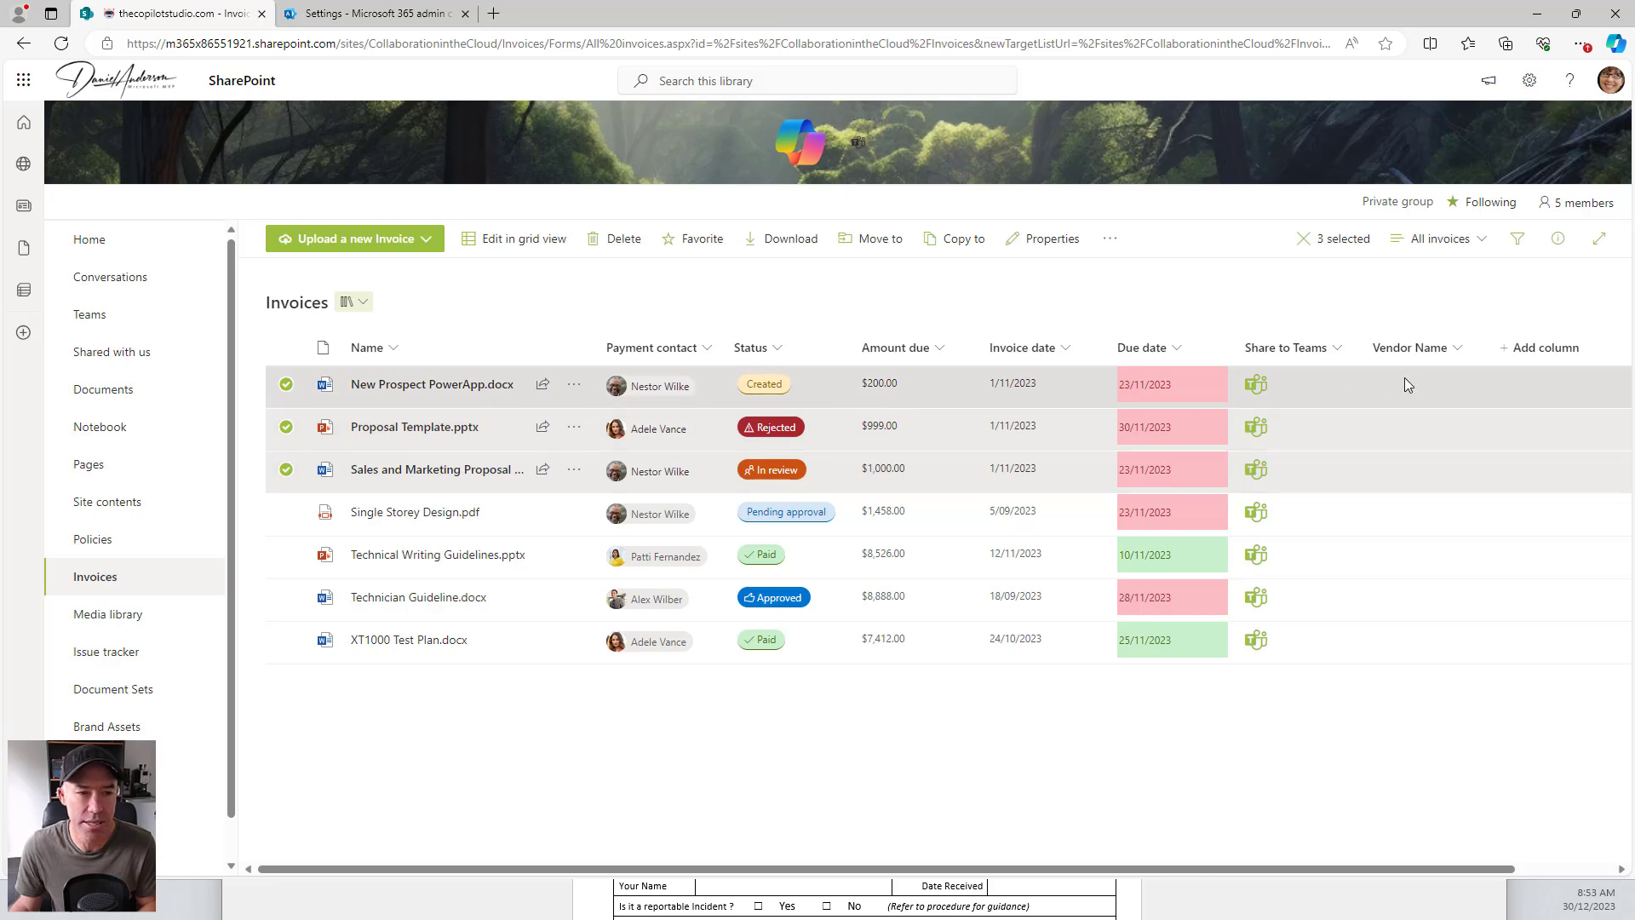
click(1558, 238)
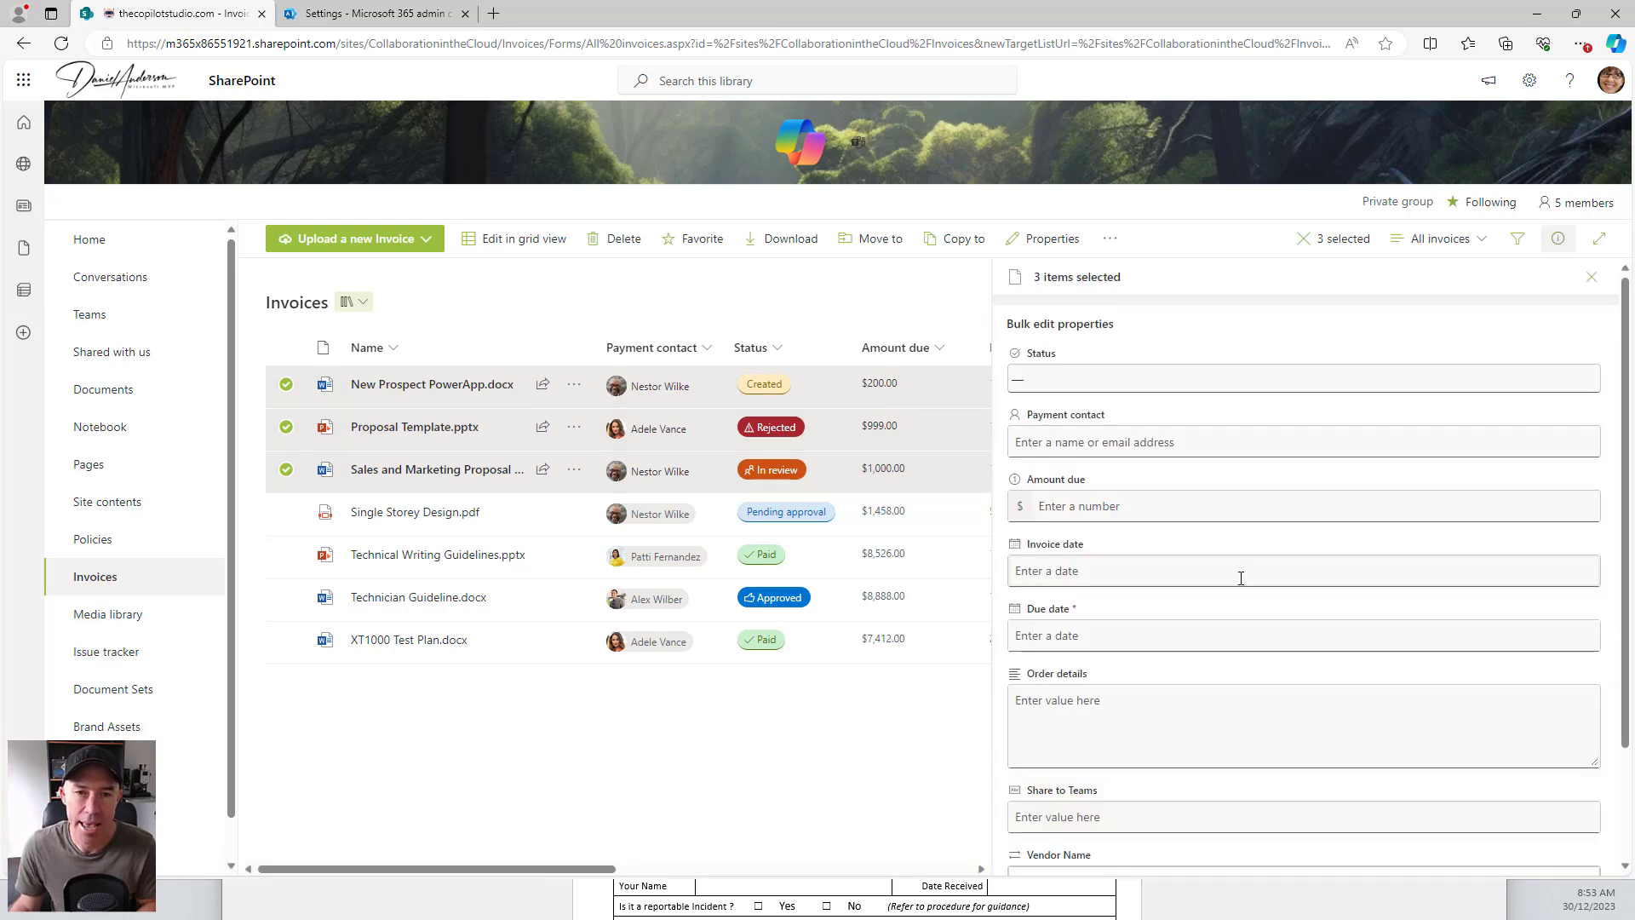
scroll(1241, 579, down, 3)
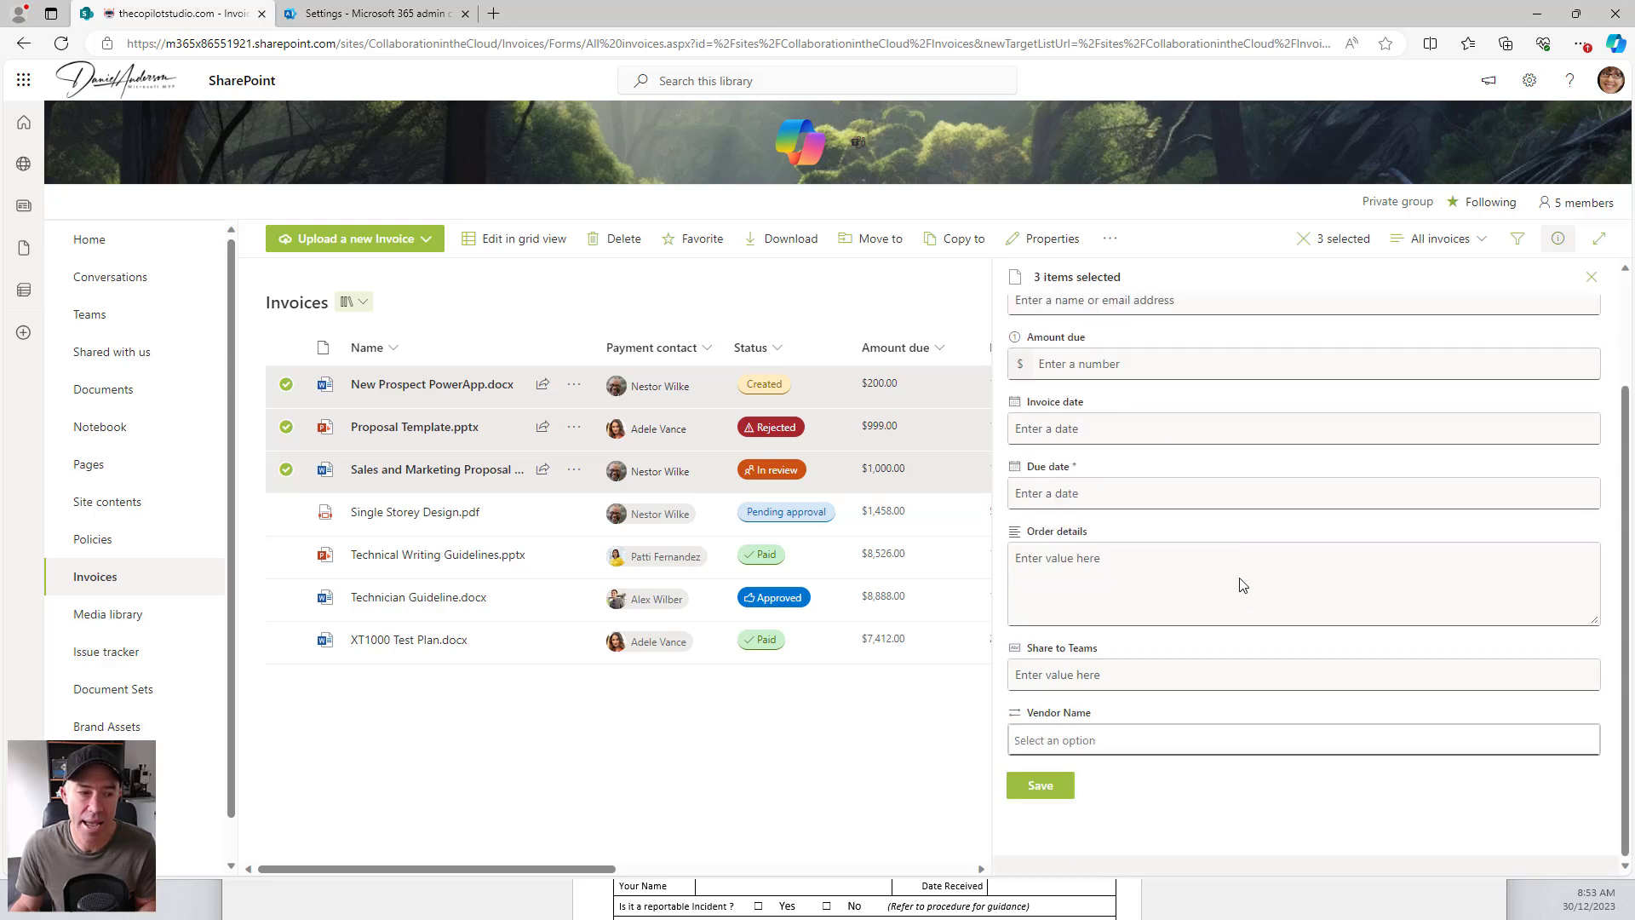
click(1145, 741)
click(1487, 734)
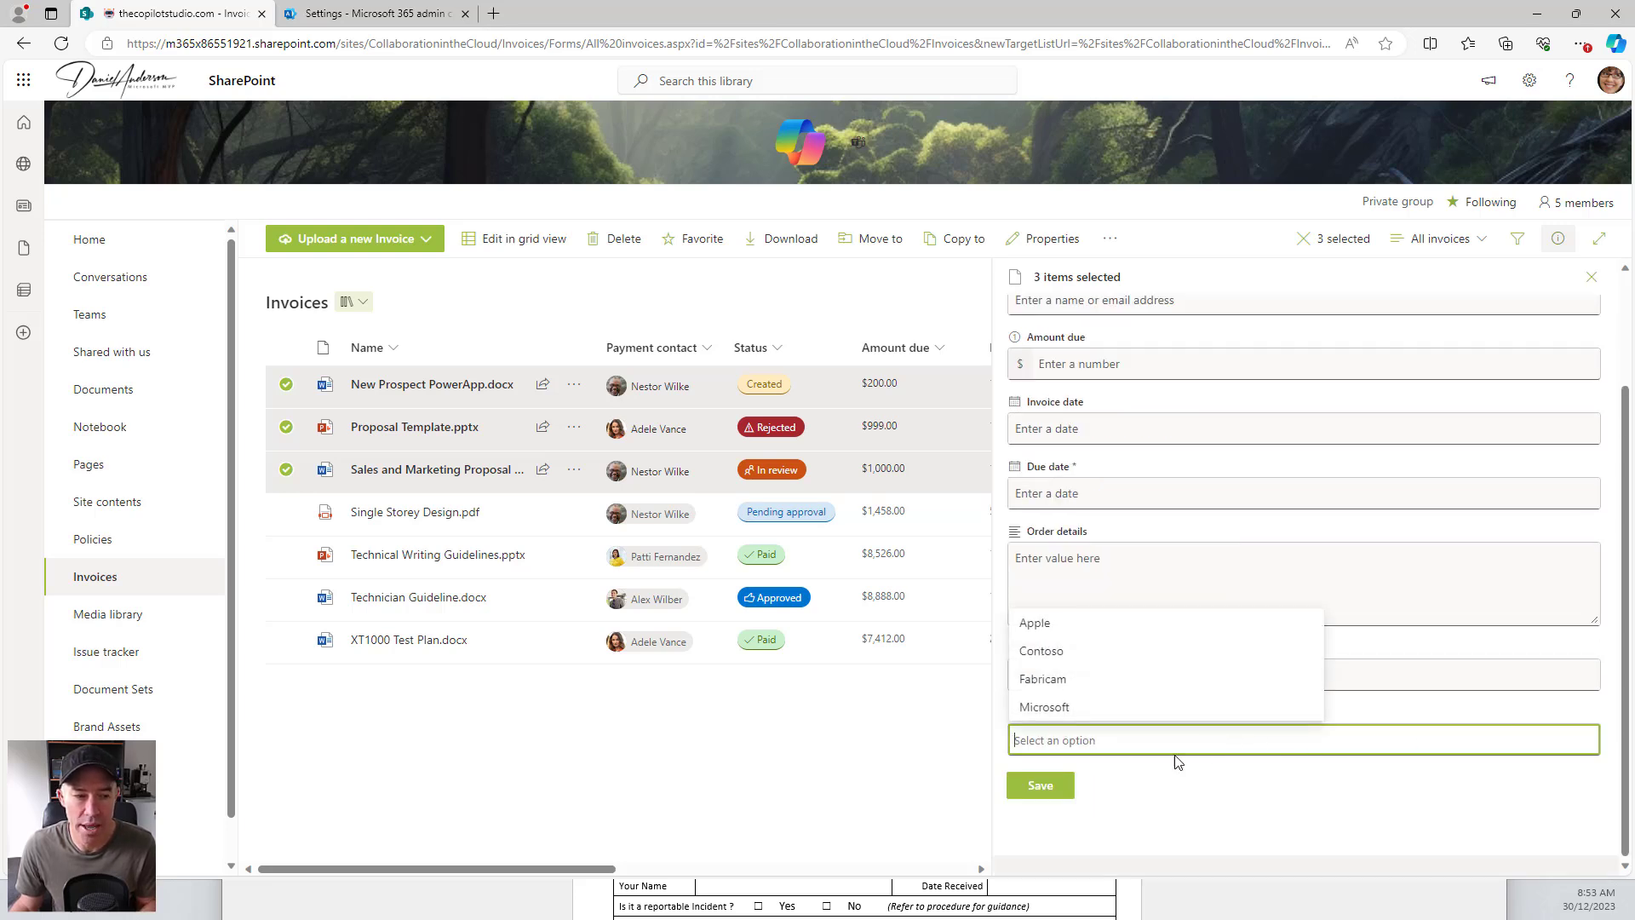
click(1070, 636)
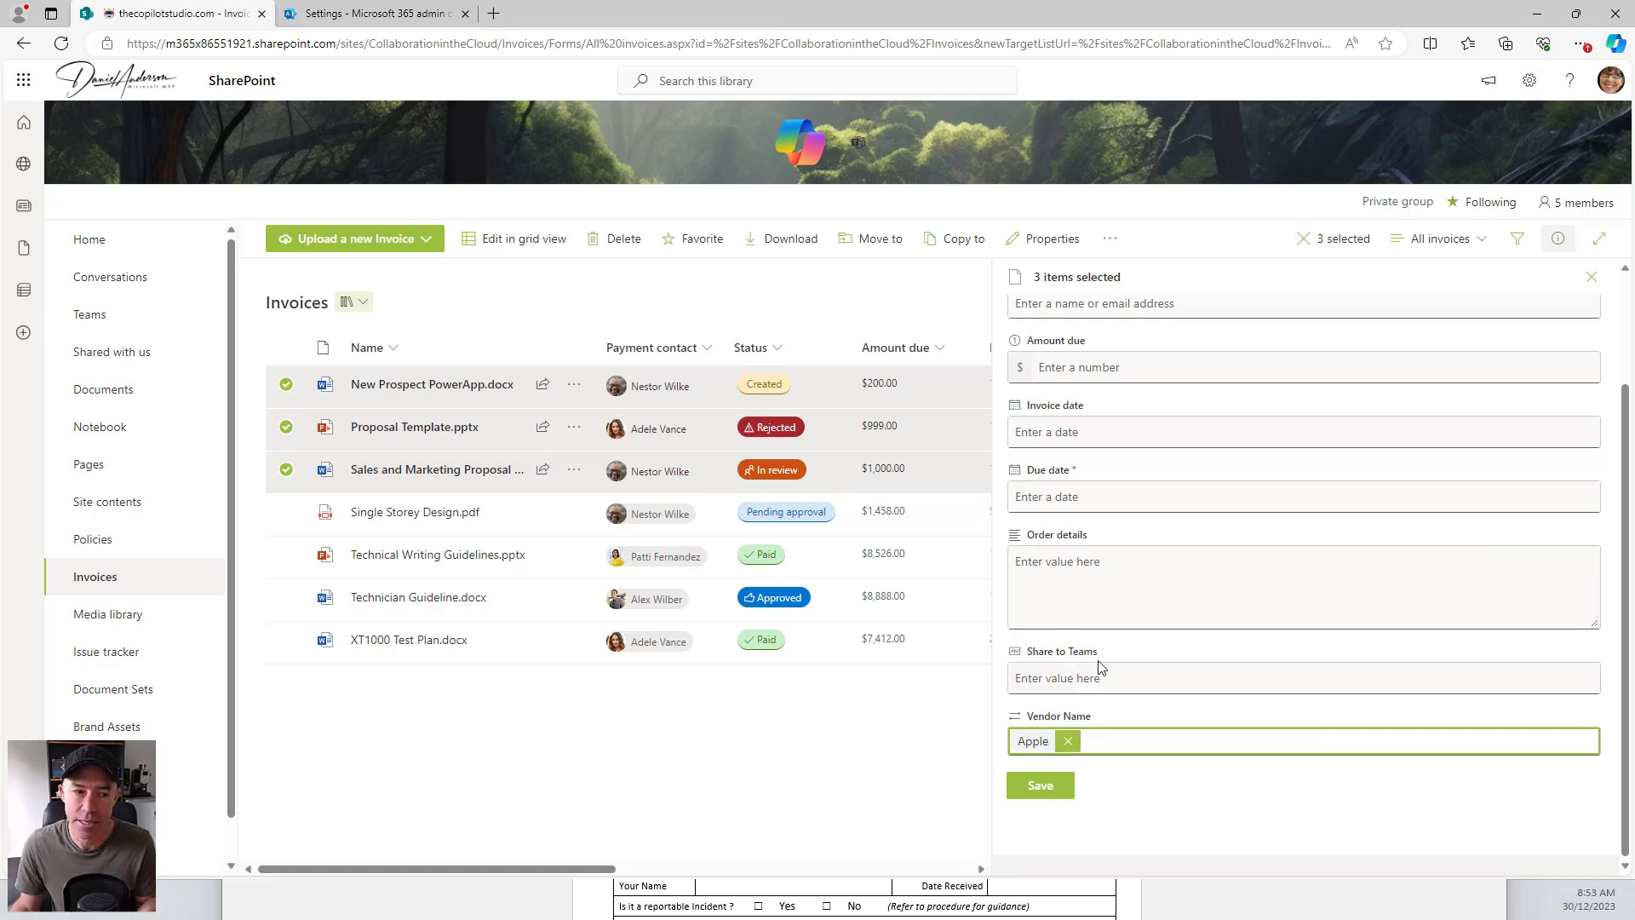
click(1050, 790)
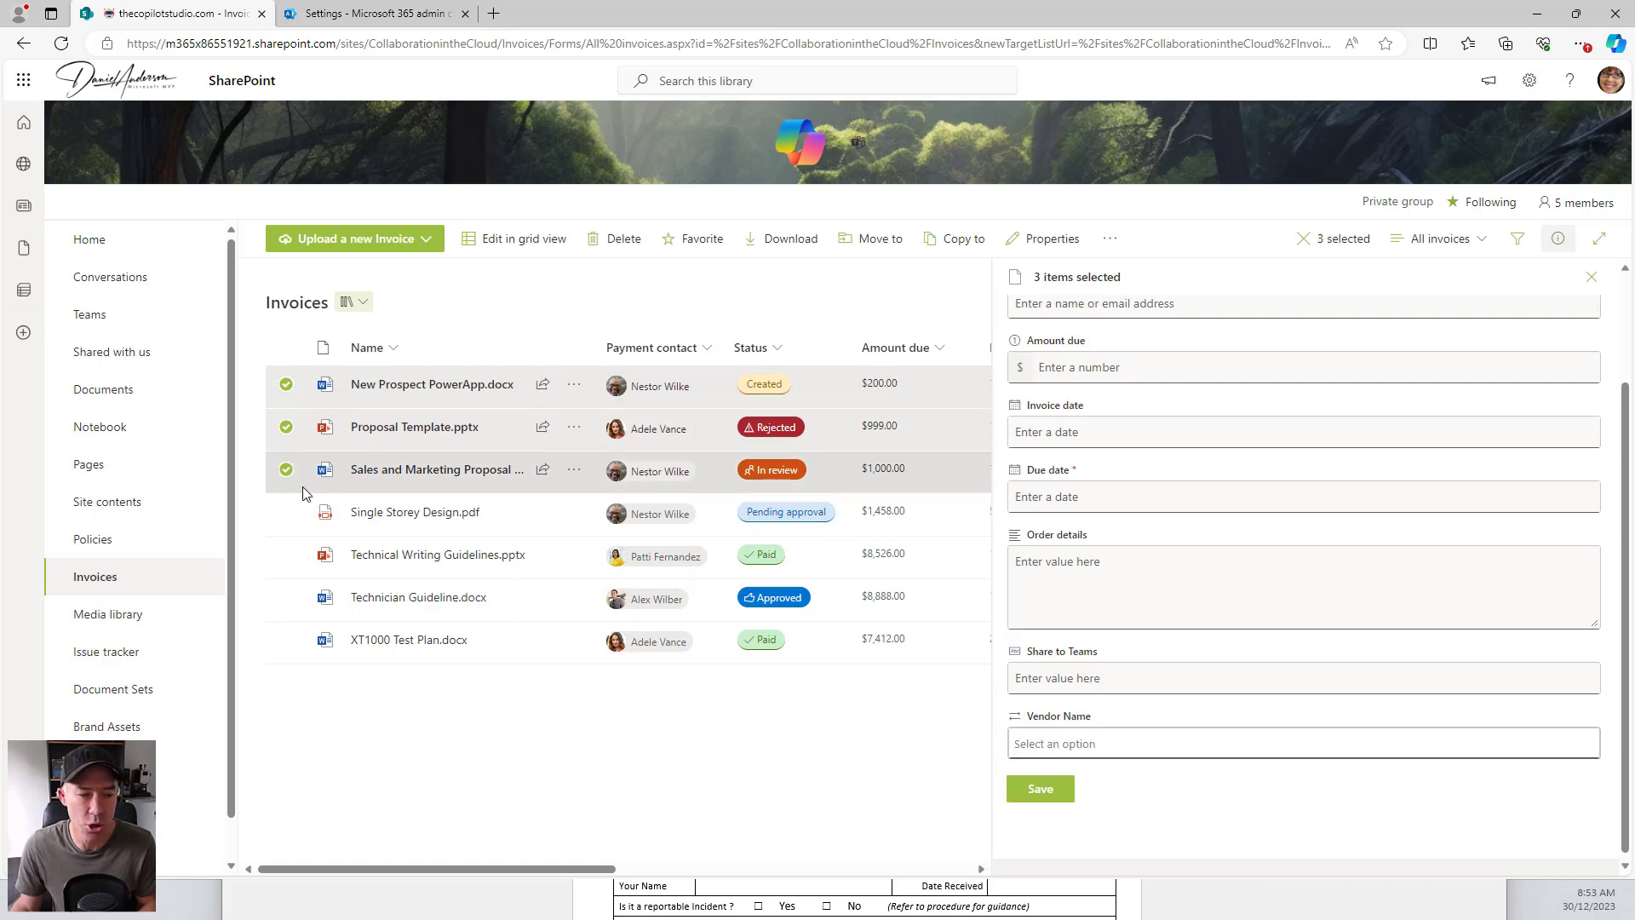
click(1591, 277)
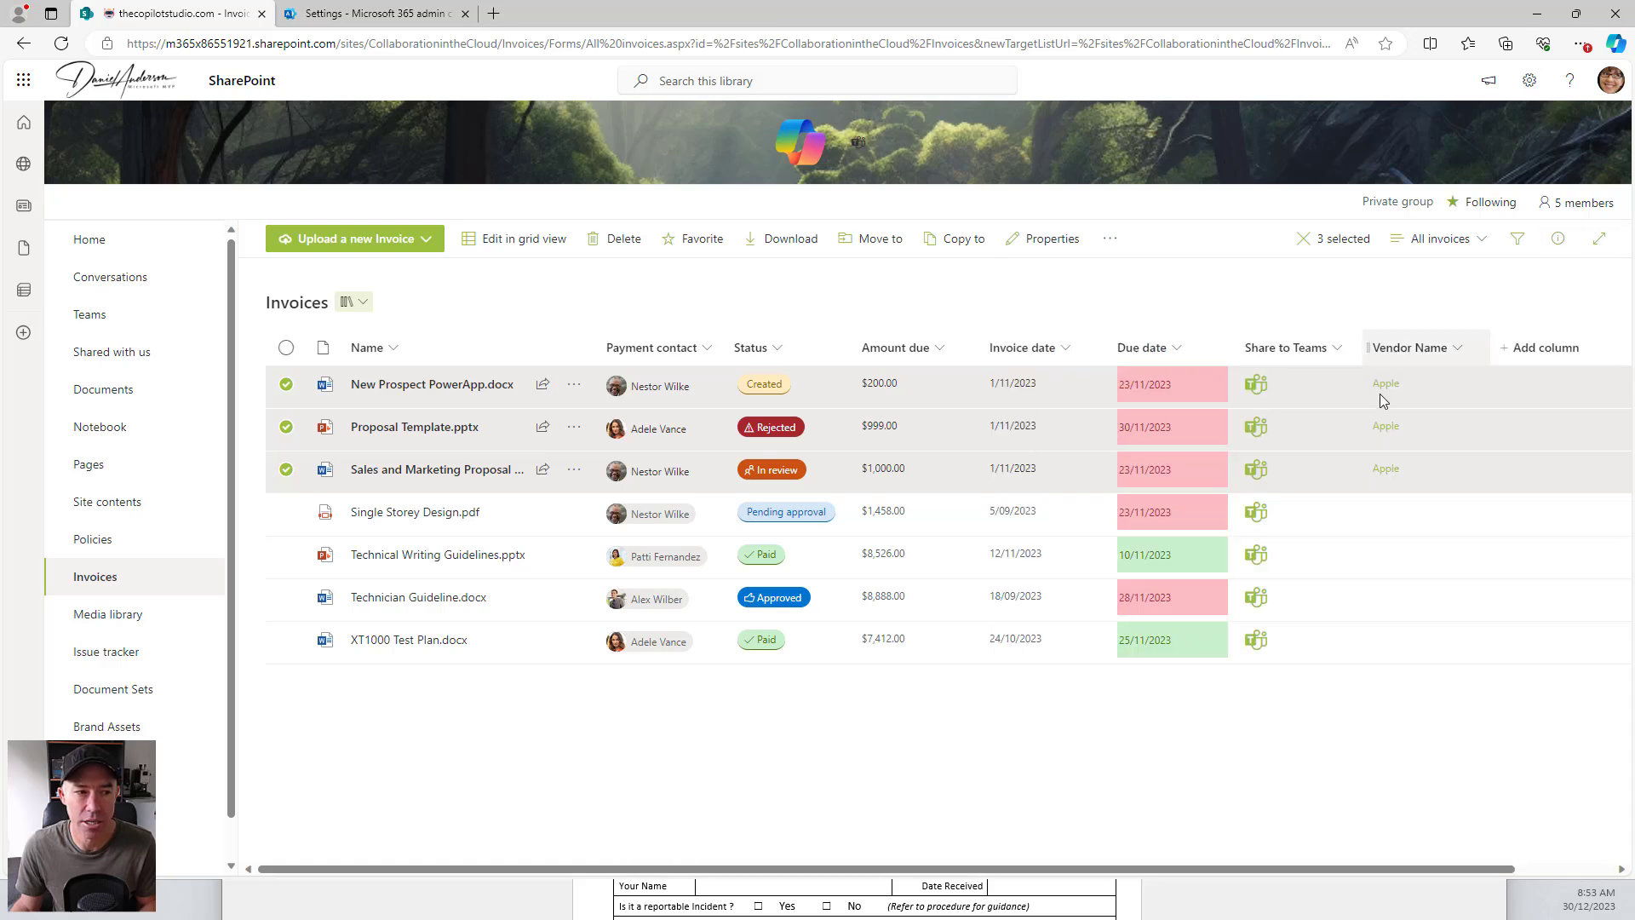
Step: Bulk edit Single Storey Design.pdf and Technical Writing Guidelines.pptx to set their Vendor Name to Microsoft
click(1407, 288)
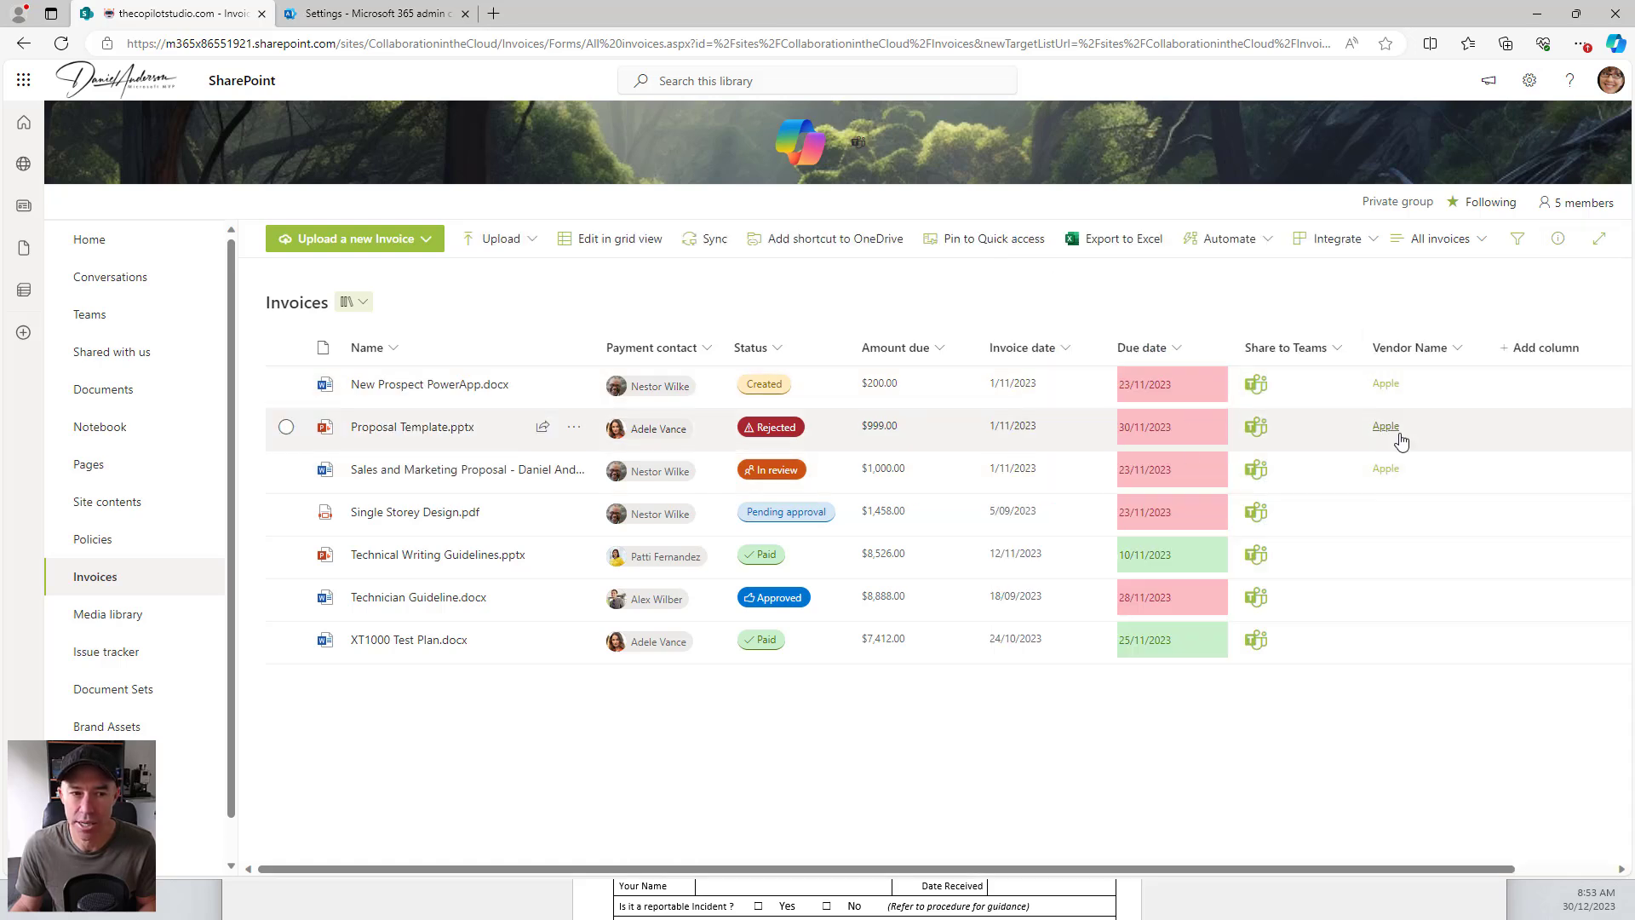
click(286, 511)
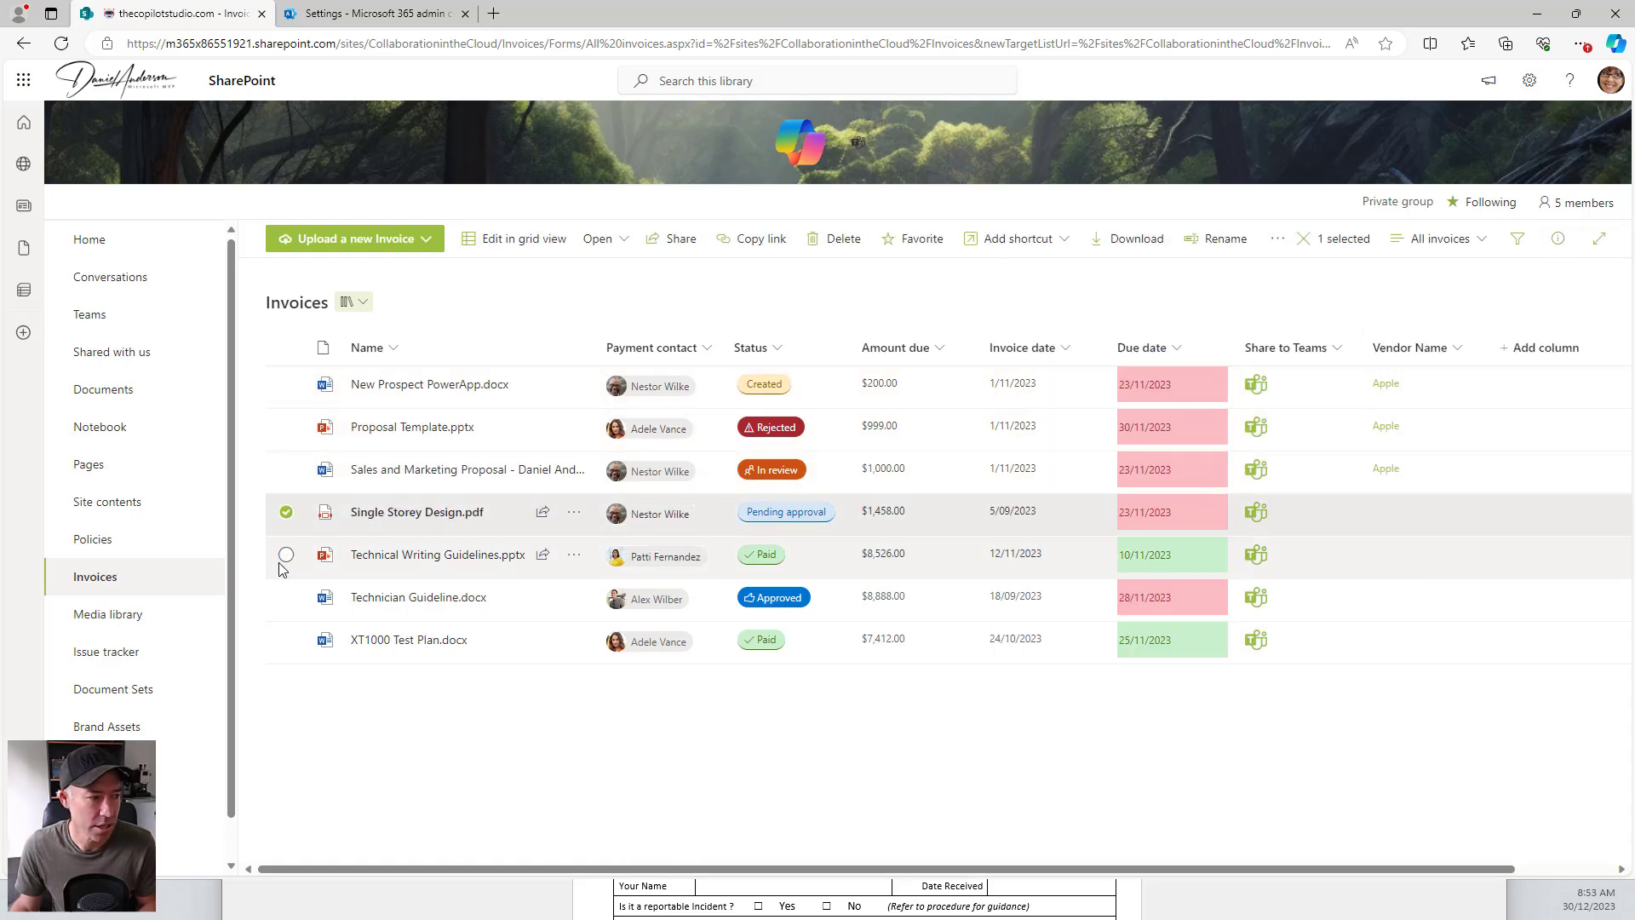
click(286, 555)
click(1558, 238)
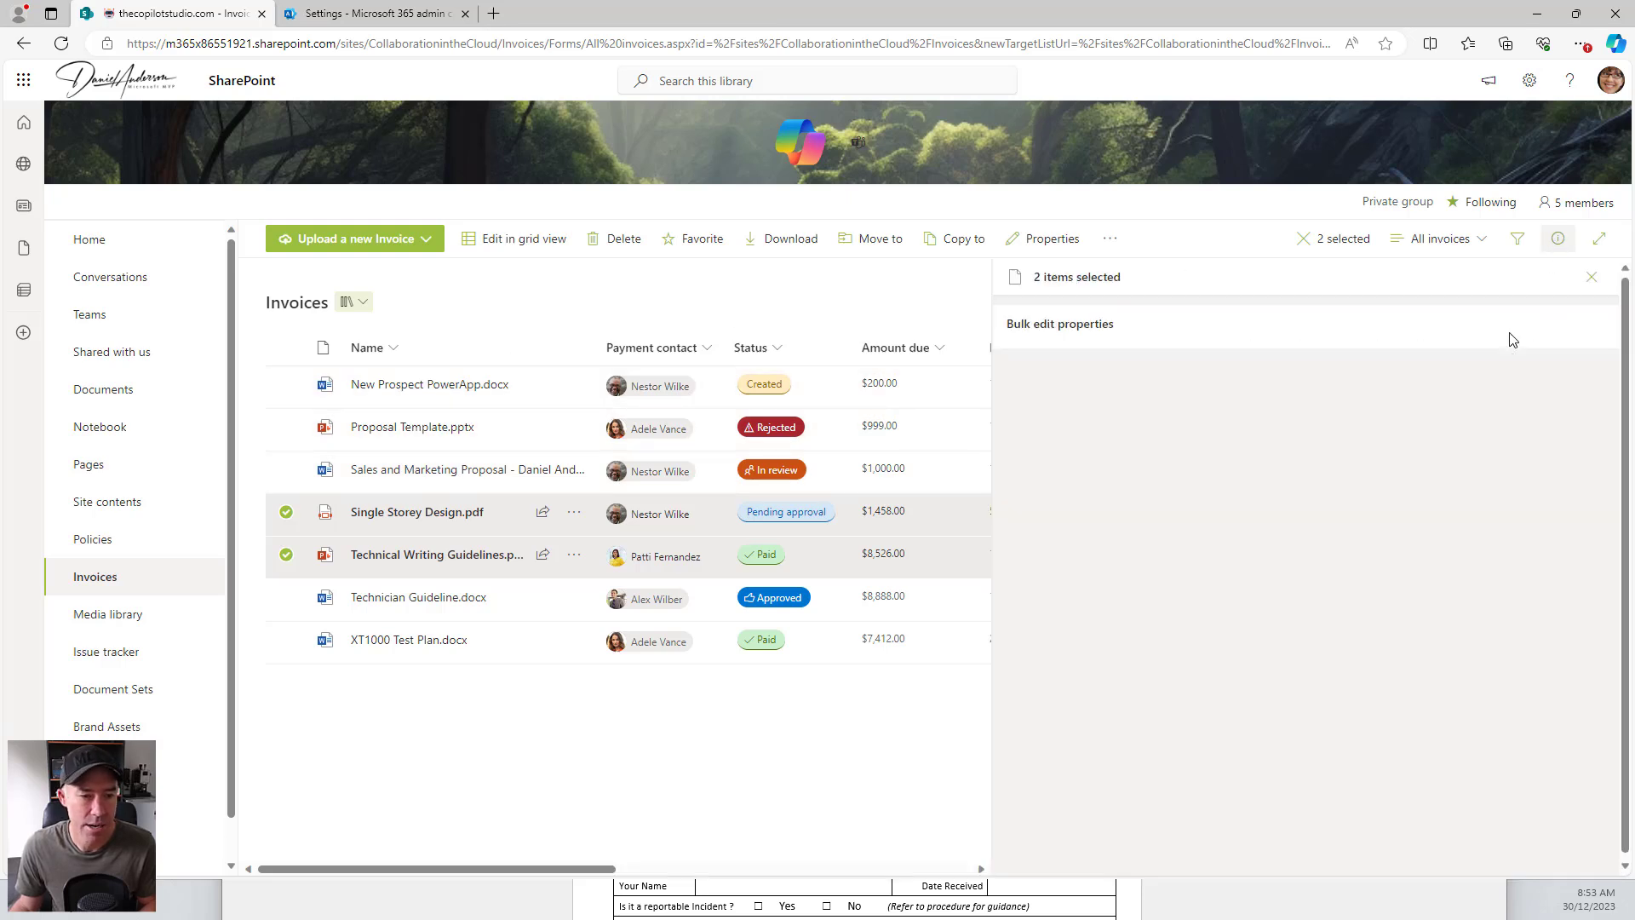
scroll(1141, 545, down, 3)
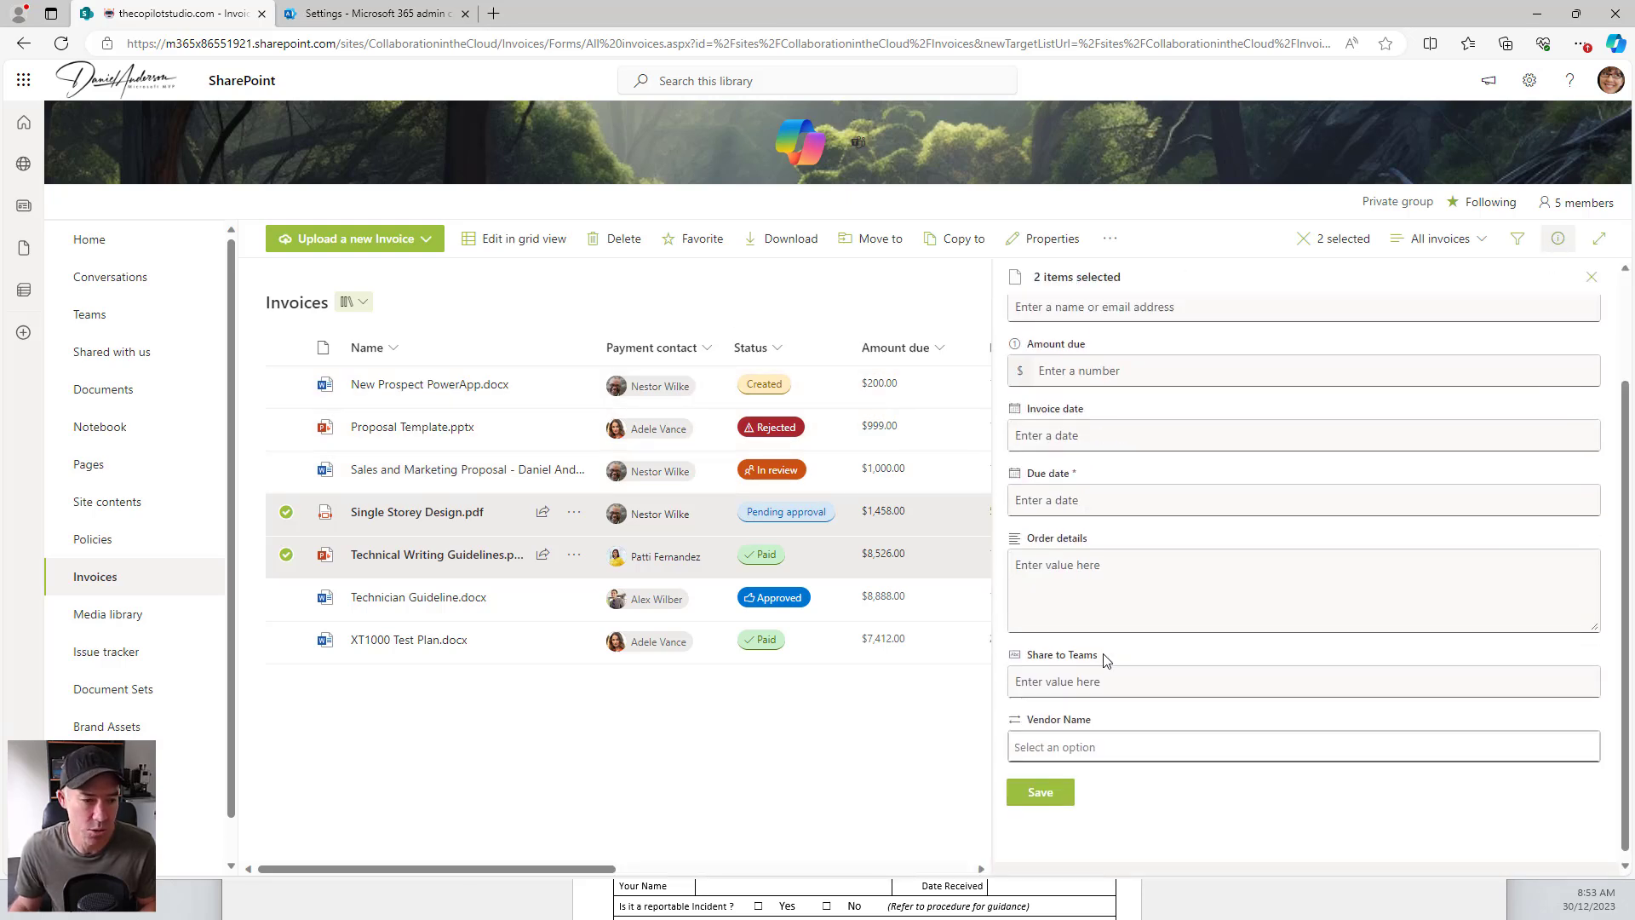
click(1103, 740)
click(1068, 715)
click(1044, 788)
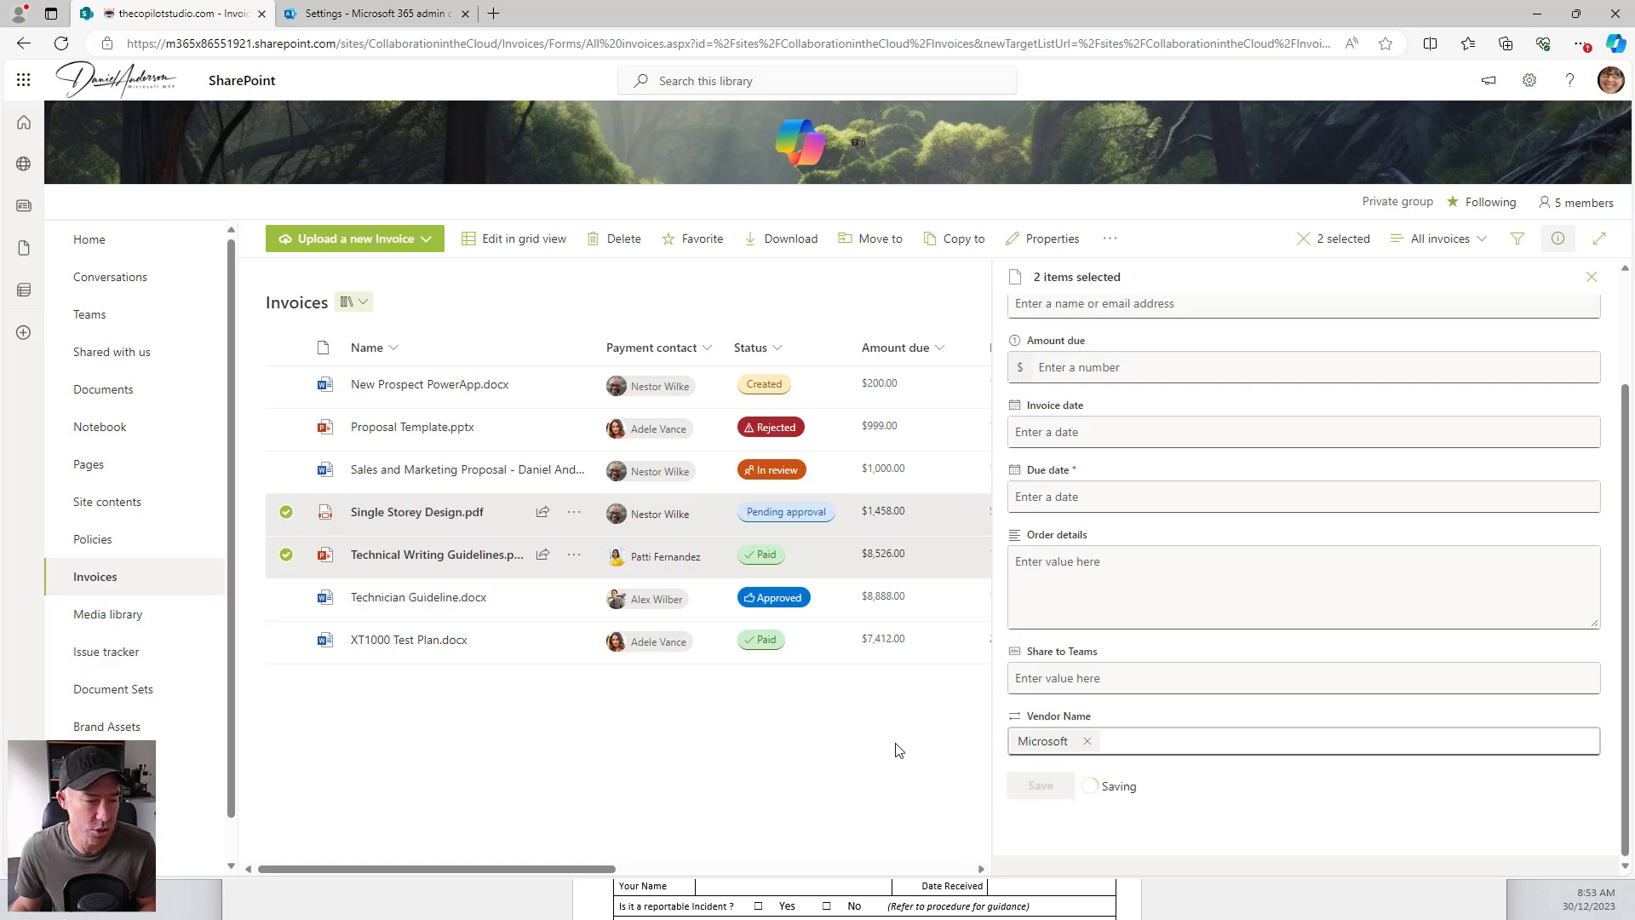
Step: Bulk edit Technician Guideline.docx and XT1000 Test Plan.docx to set their Vendor Name to Contoso, and clear the selection
click(286, 597)
click(286, 555)
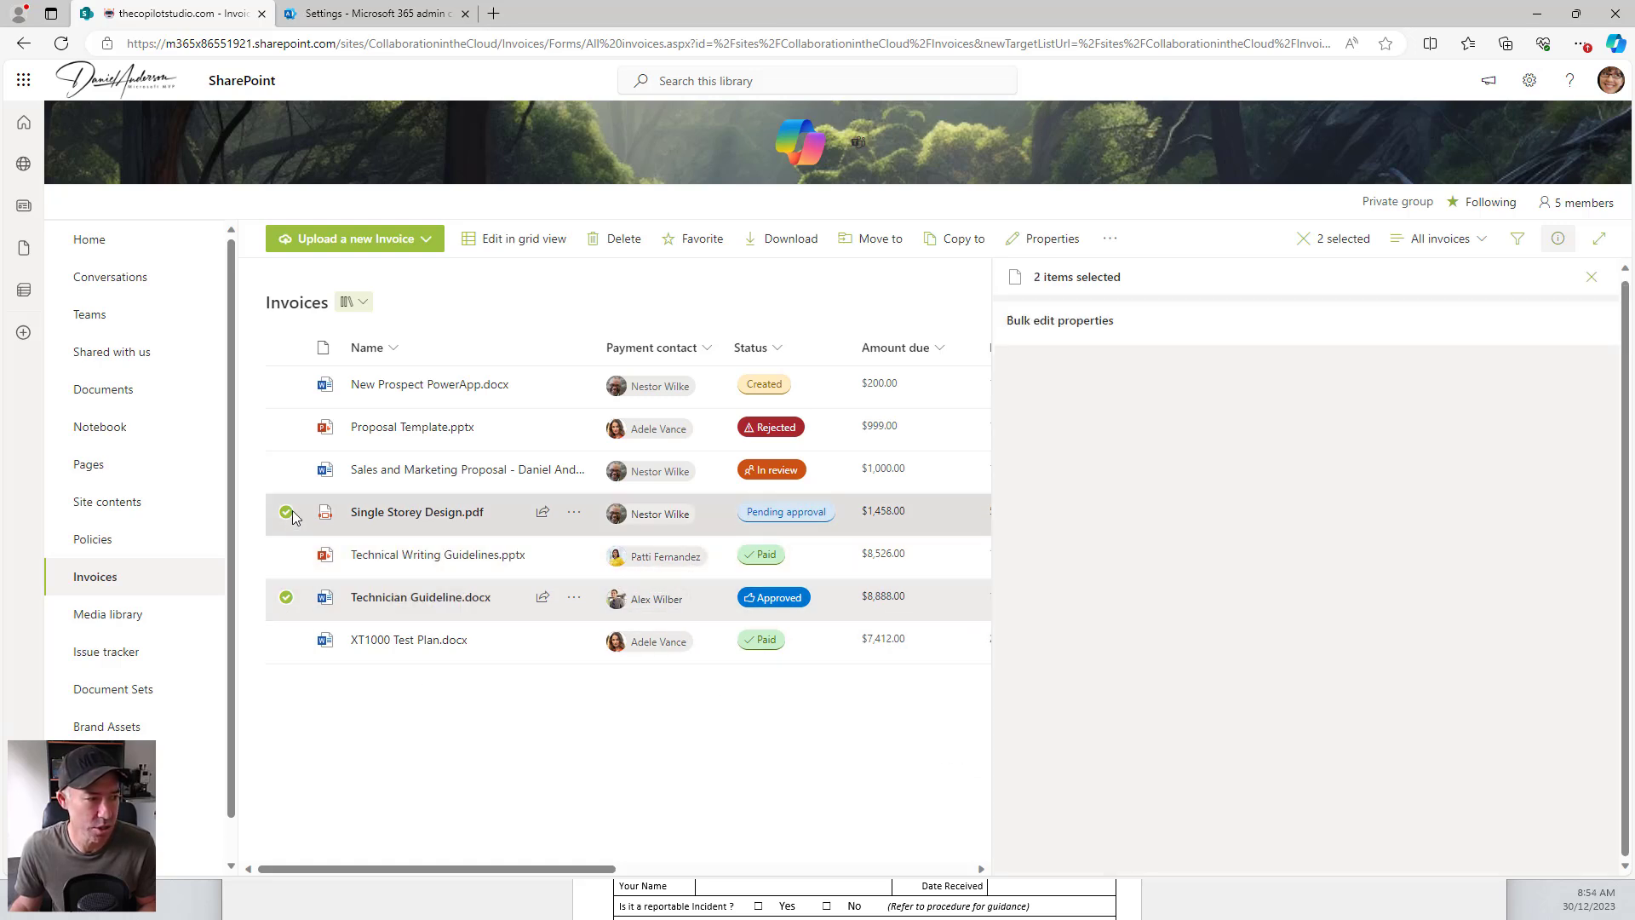
click(286, 512)
click(286, 640)
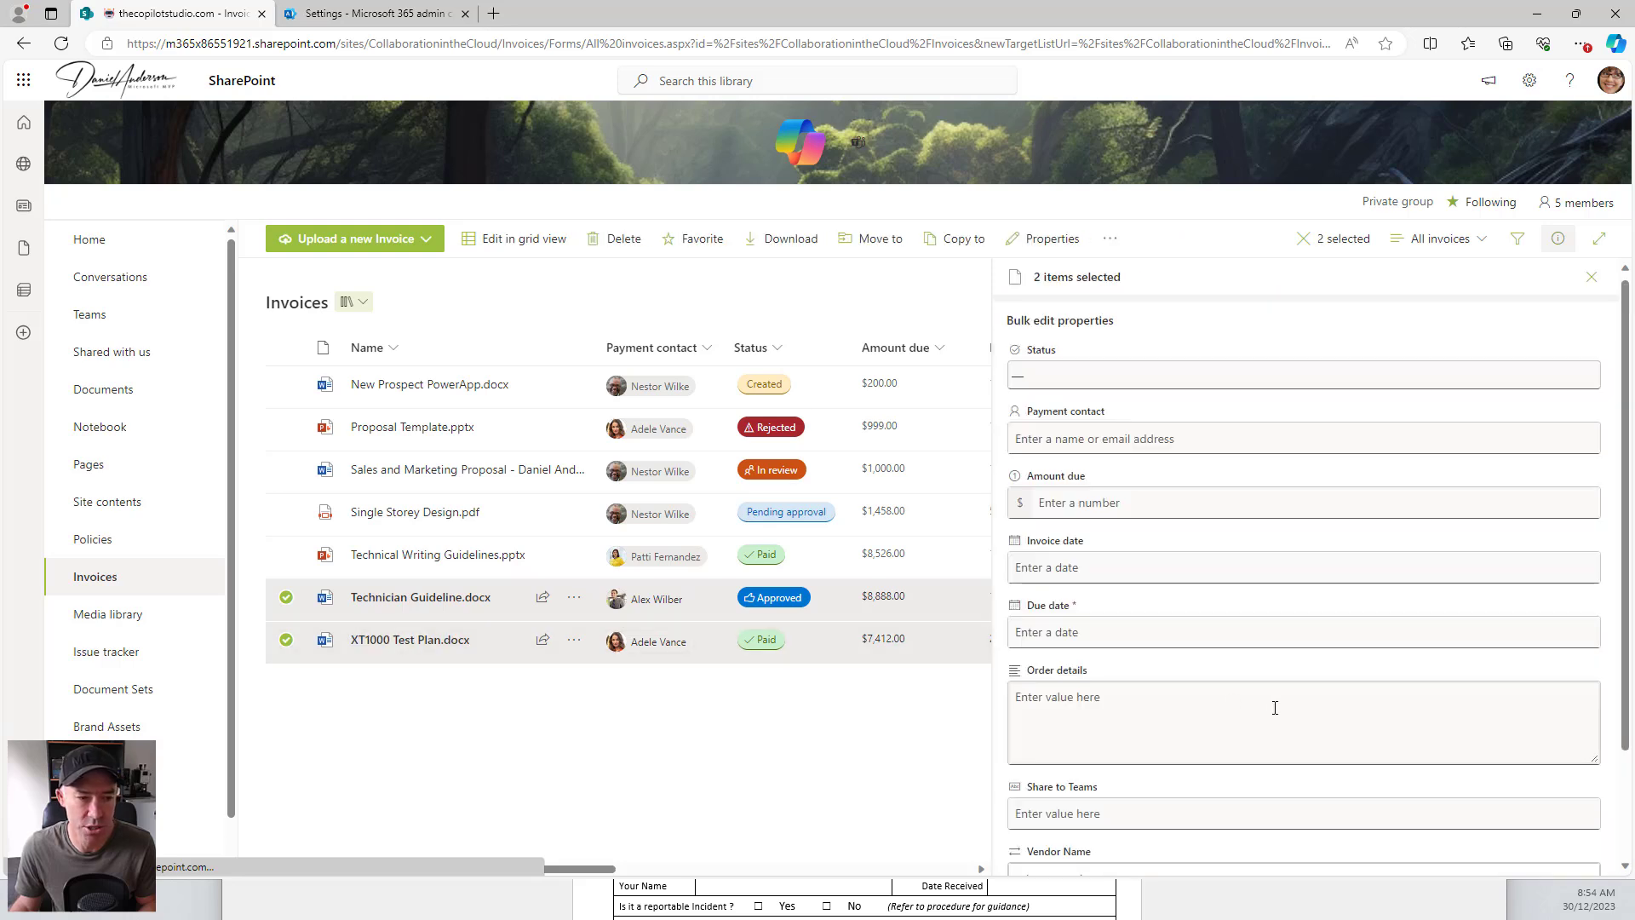
scroll(1274, 707, down, 3)
click(1124, 741)
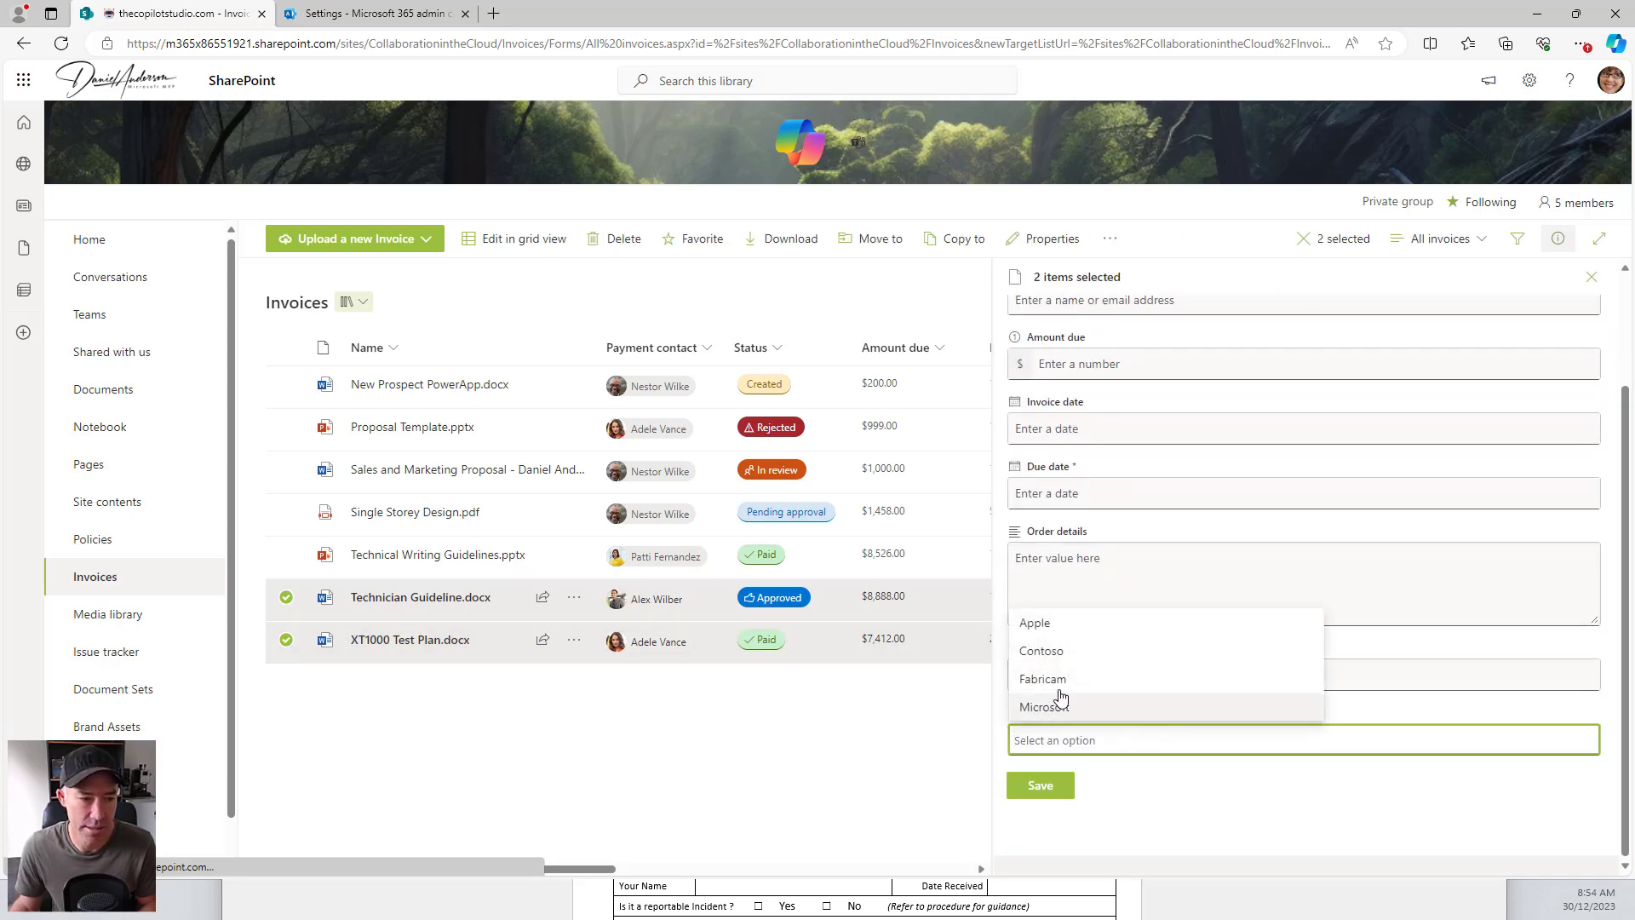
click(1063, 652)
click(1035, 782)
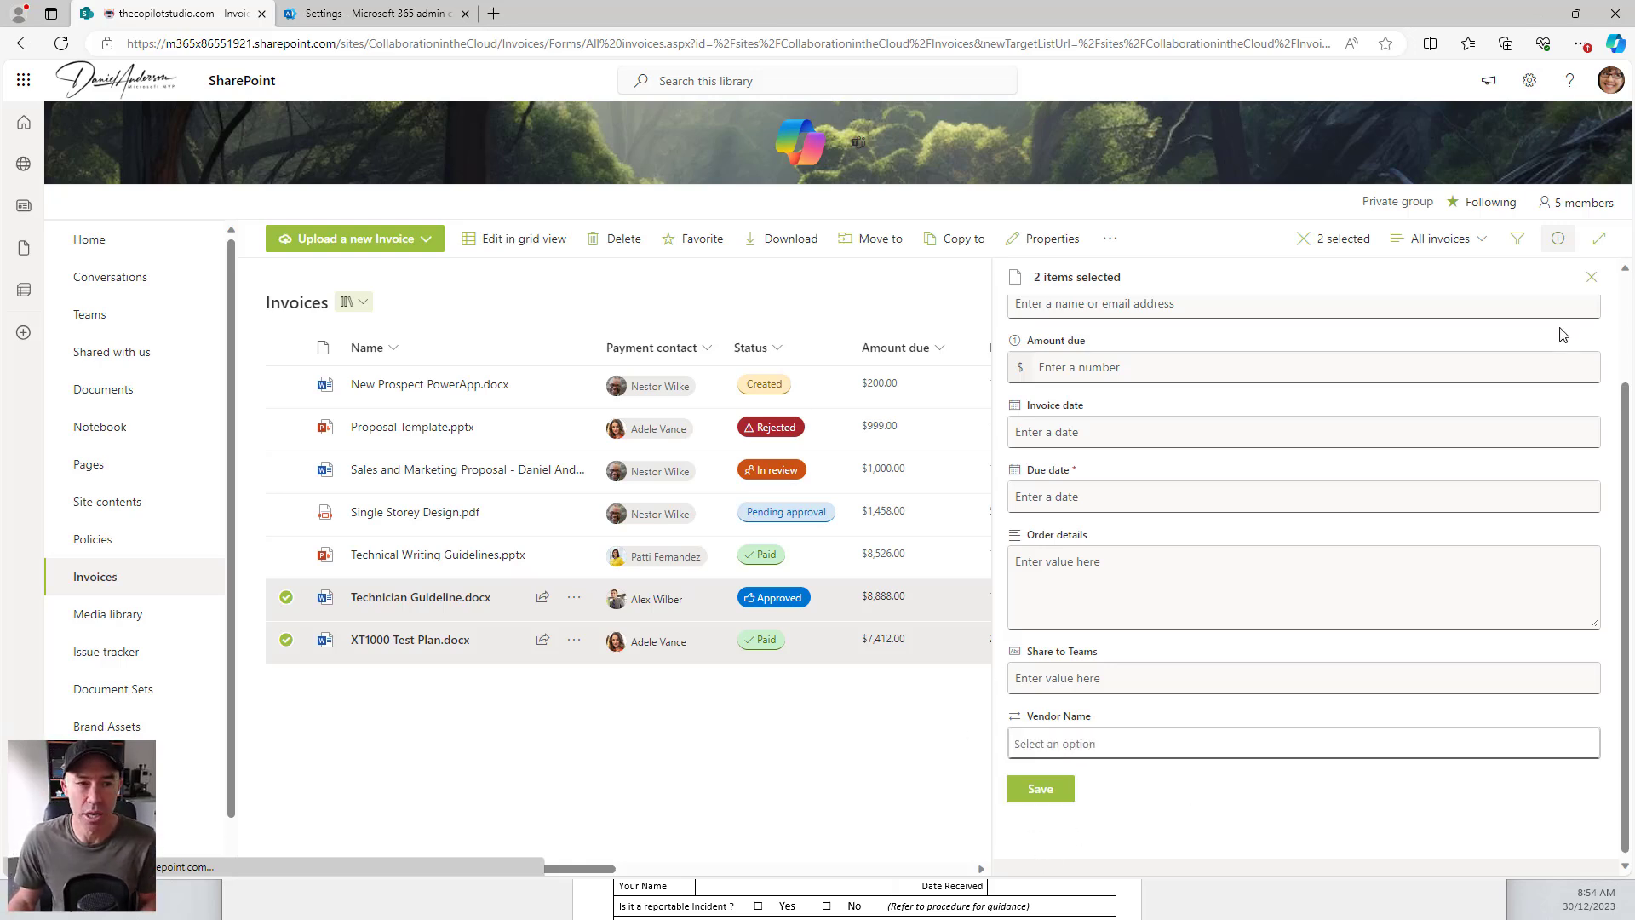
click(1590, 277)
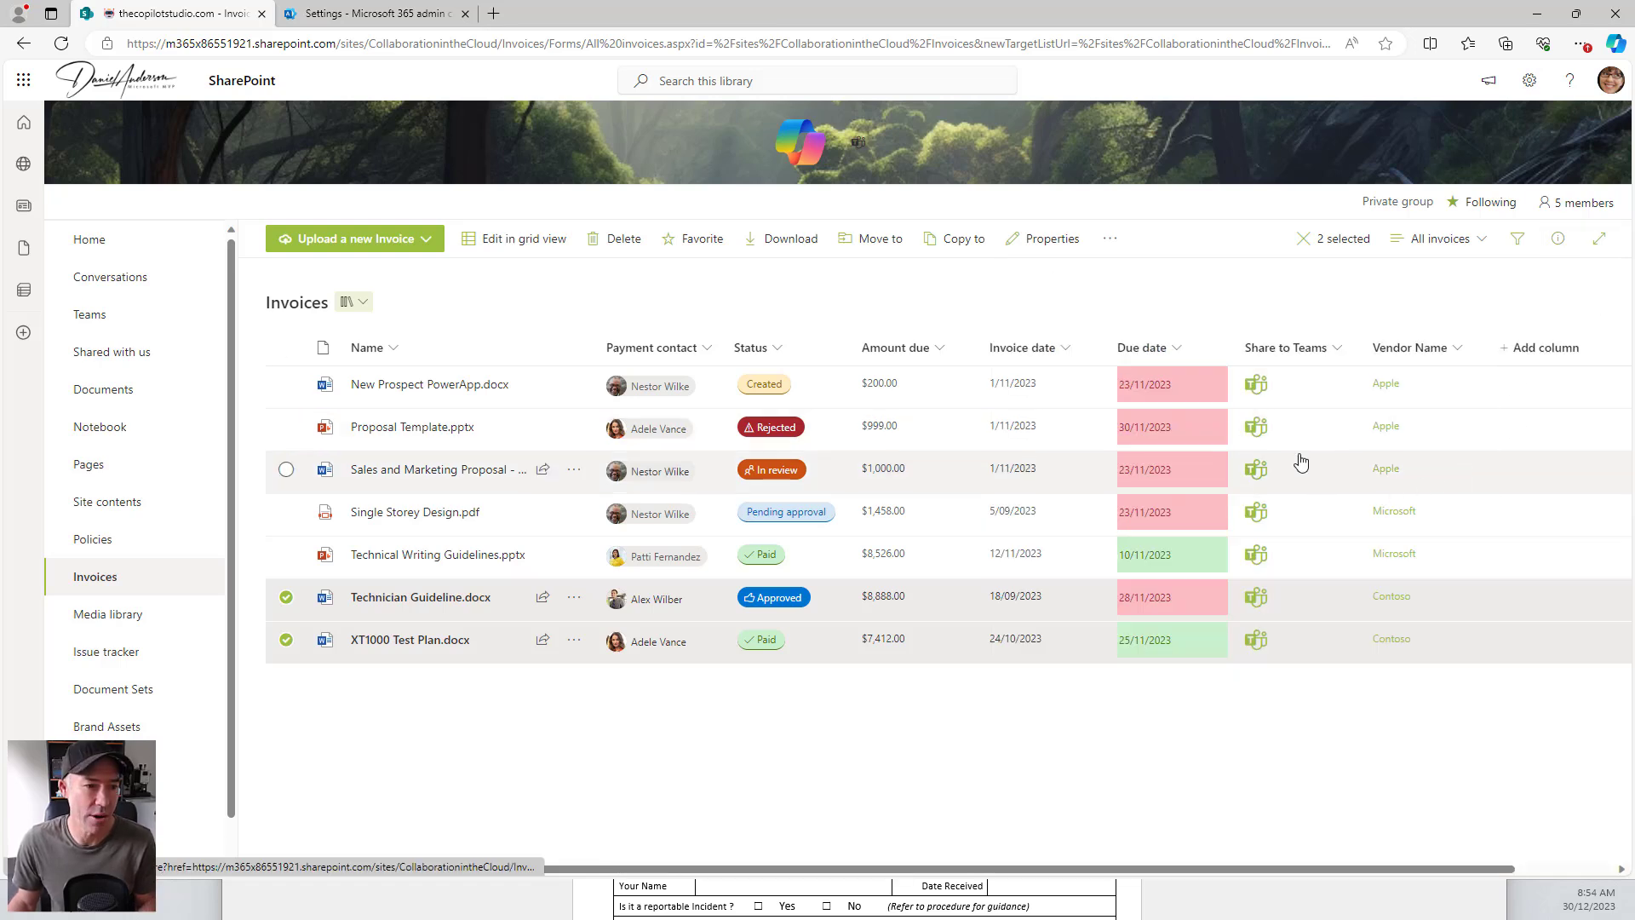
click(1410, 698)
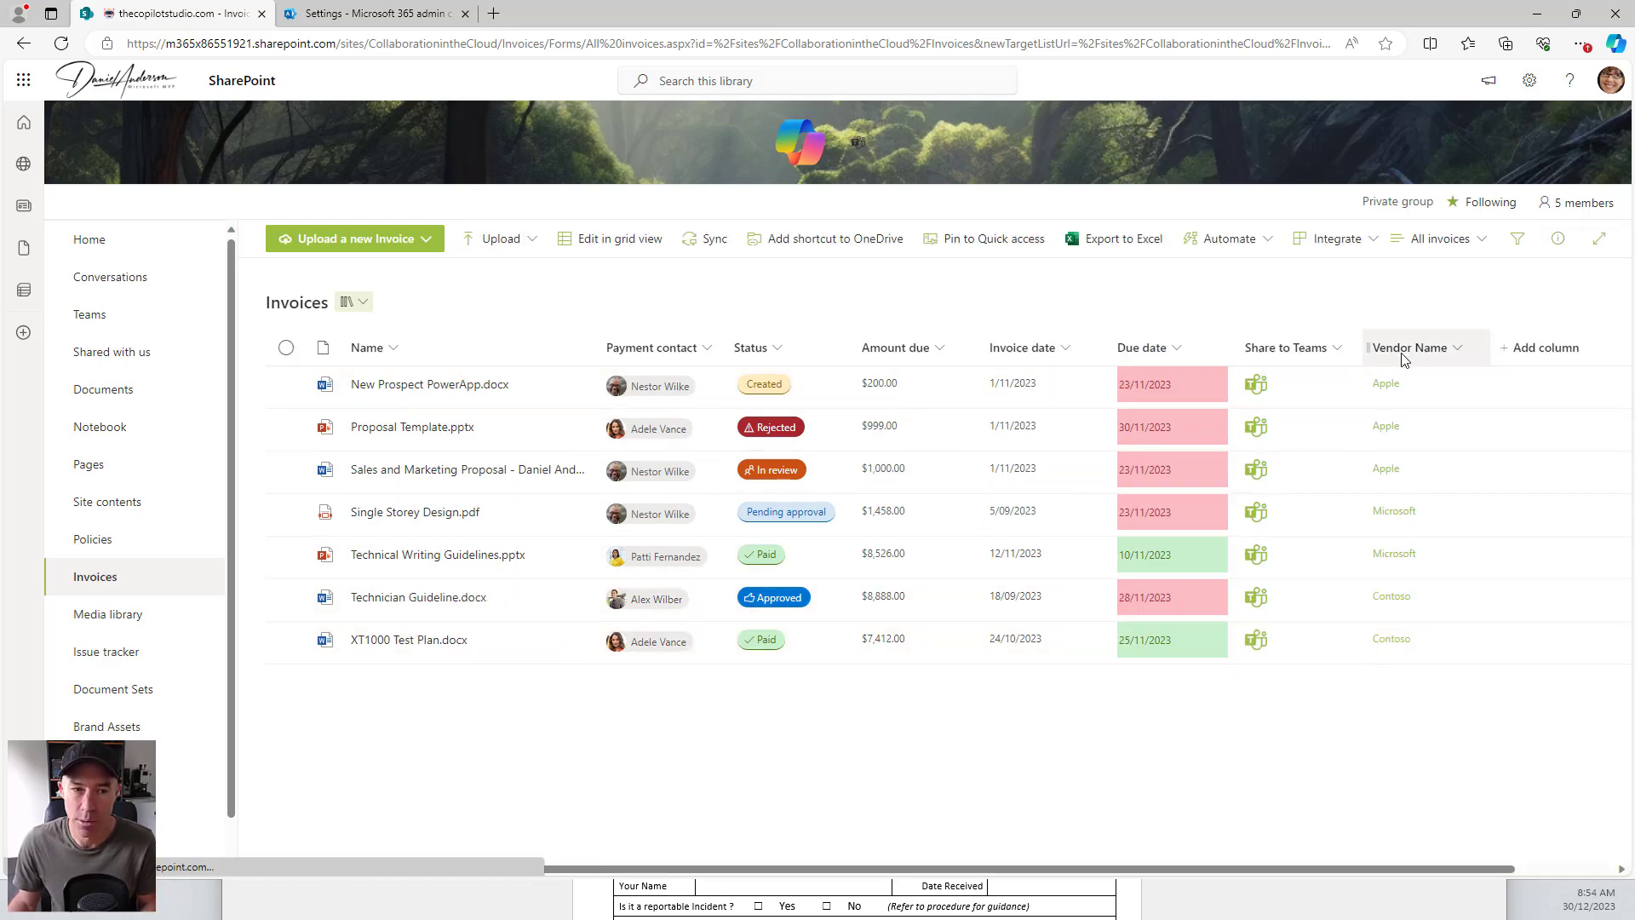
Step: Group the Invoices library by Vendor Name, and collapse and re-expand all the groups
click(1469, 351)
click(1448, 475)
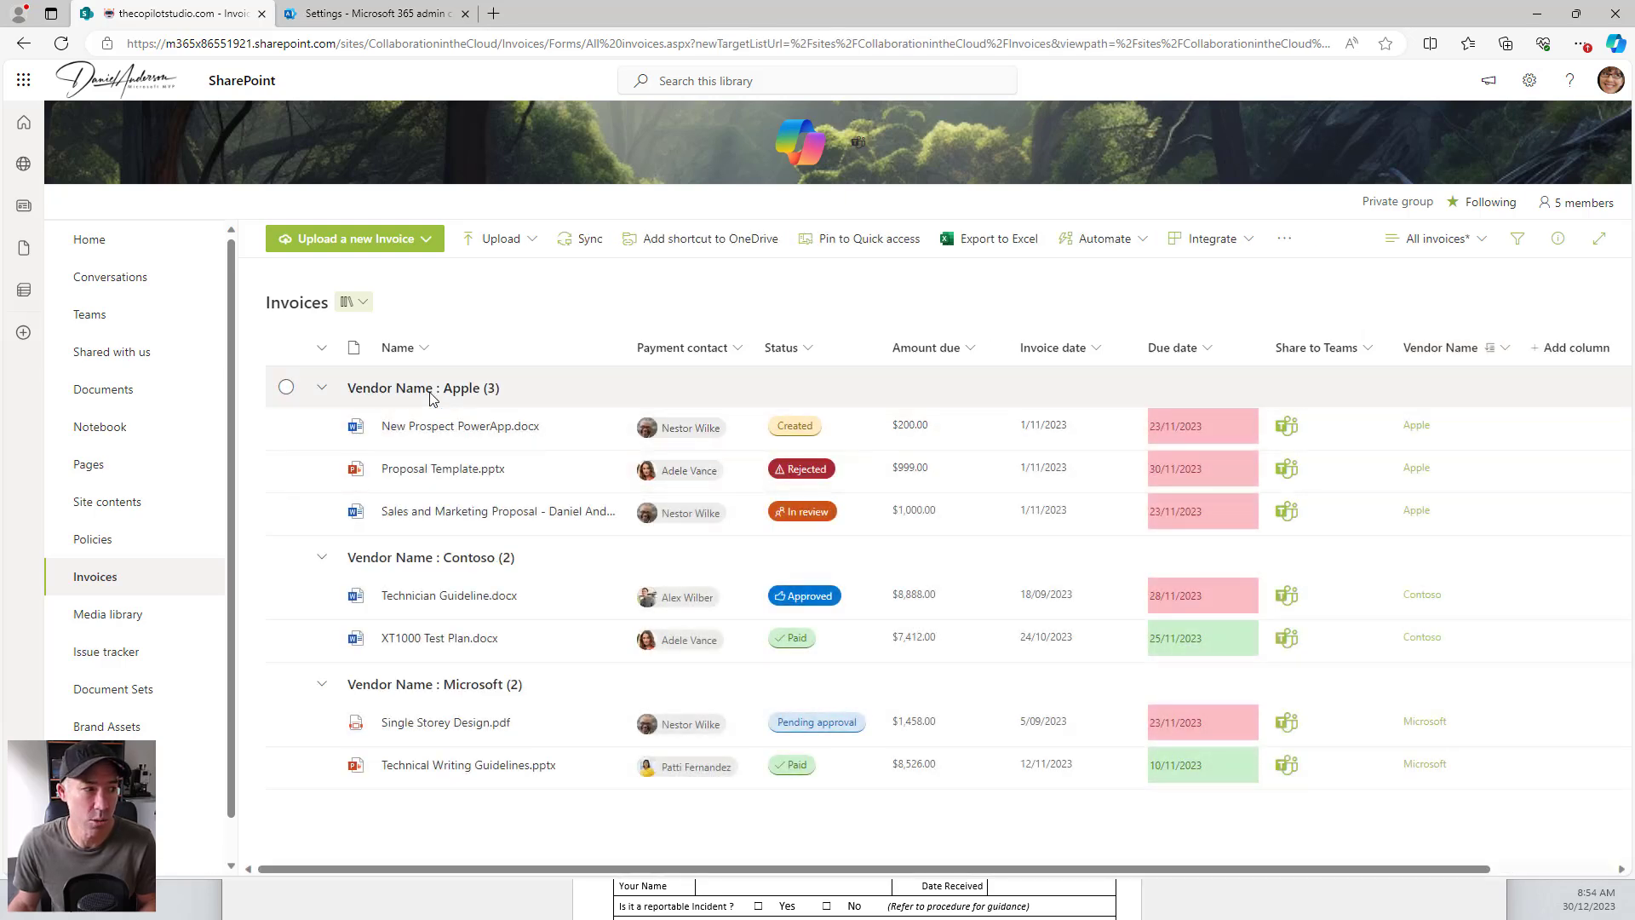
click(320, 348)
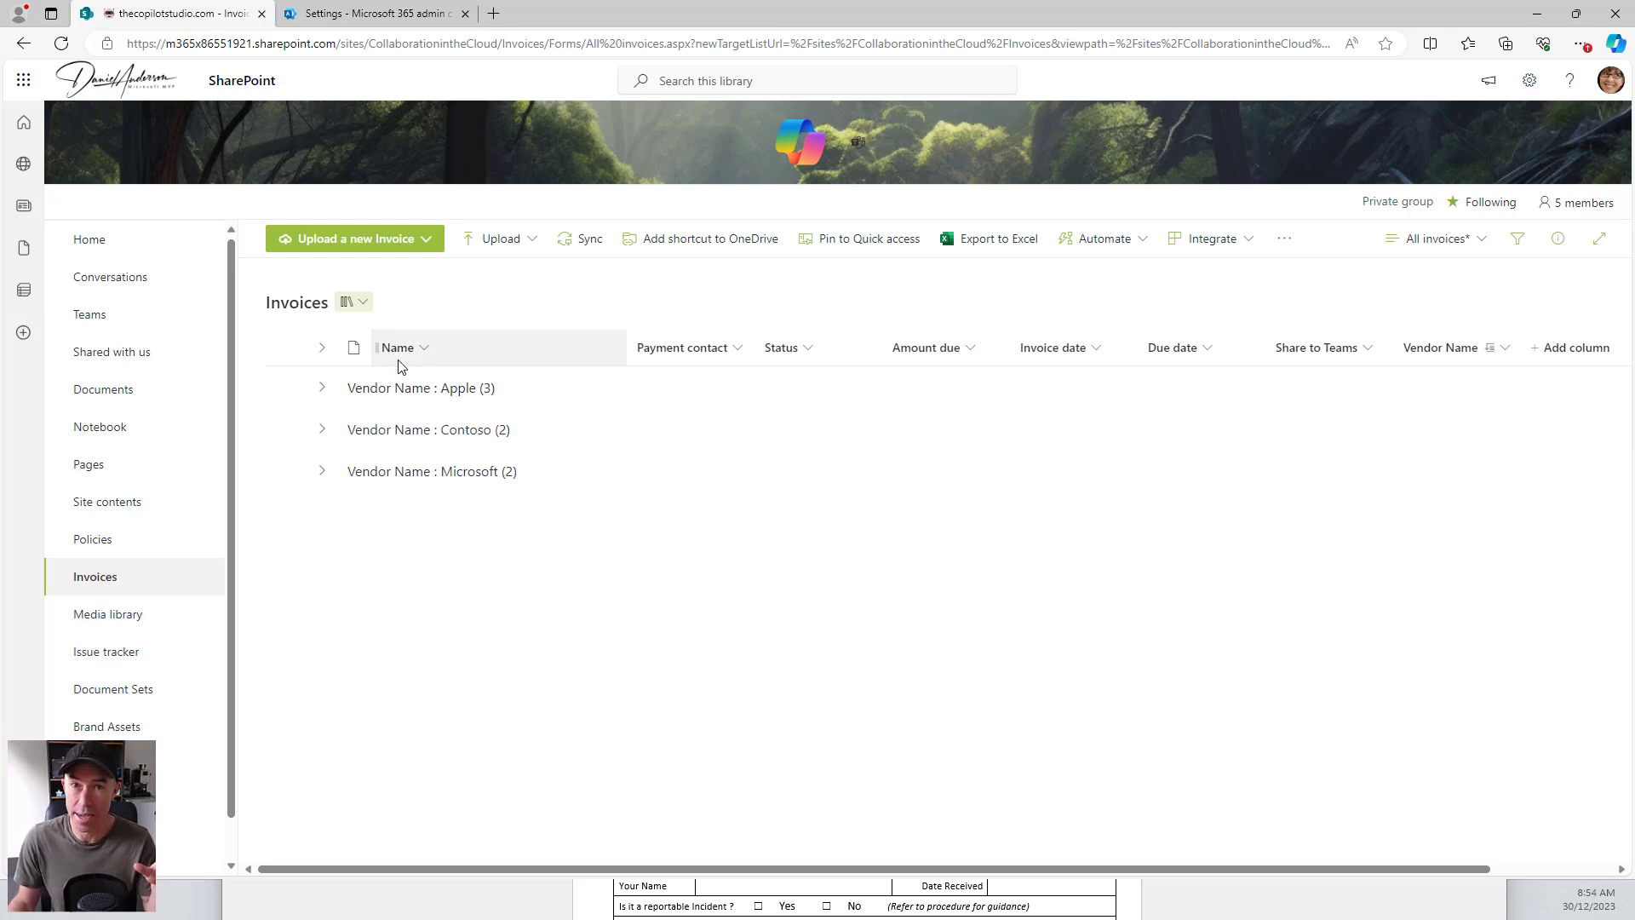
click(322, 347)
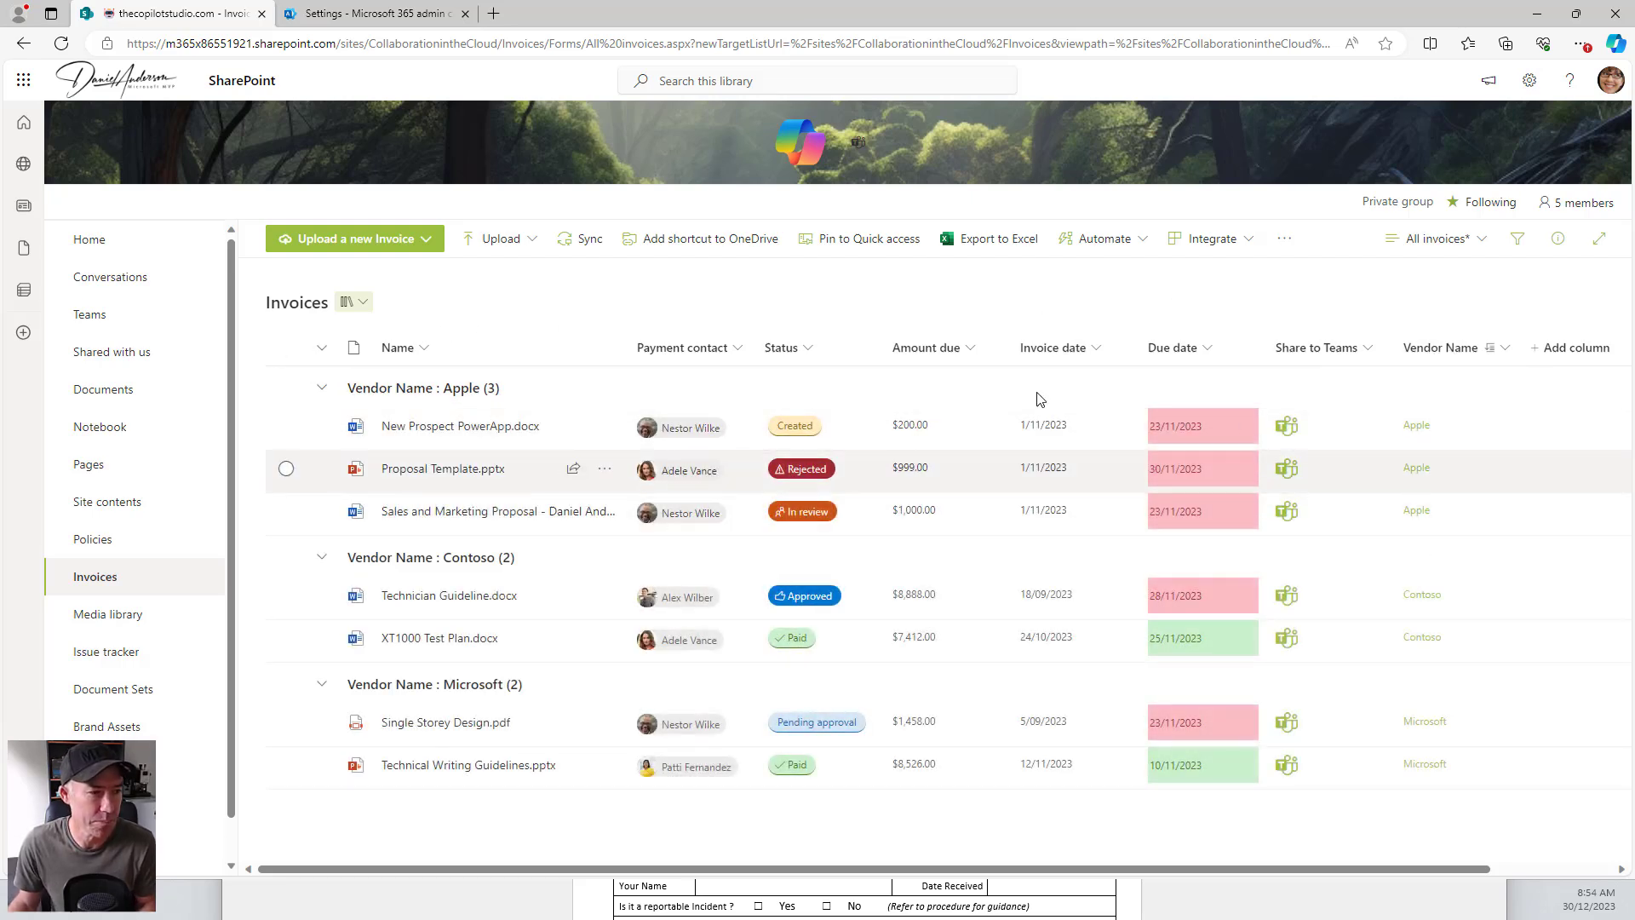
Step: Go to the site's home page and open the Invoices library from the Libraries navigation group
click(129, 250)
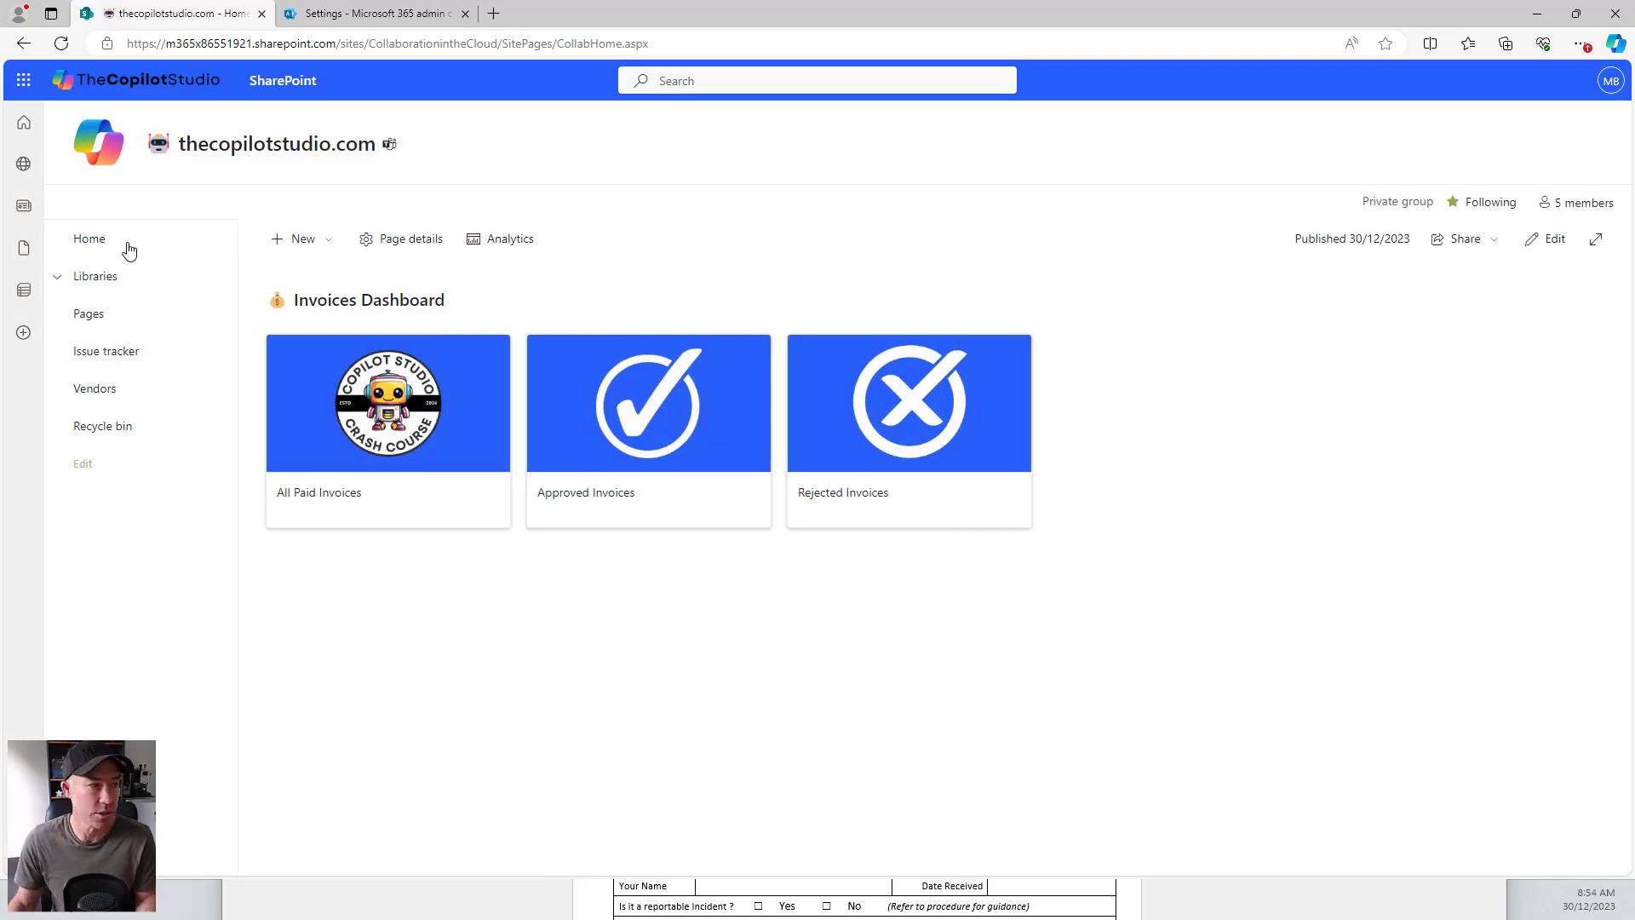
click(57, 276)
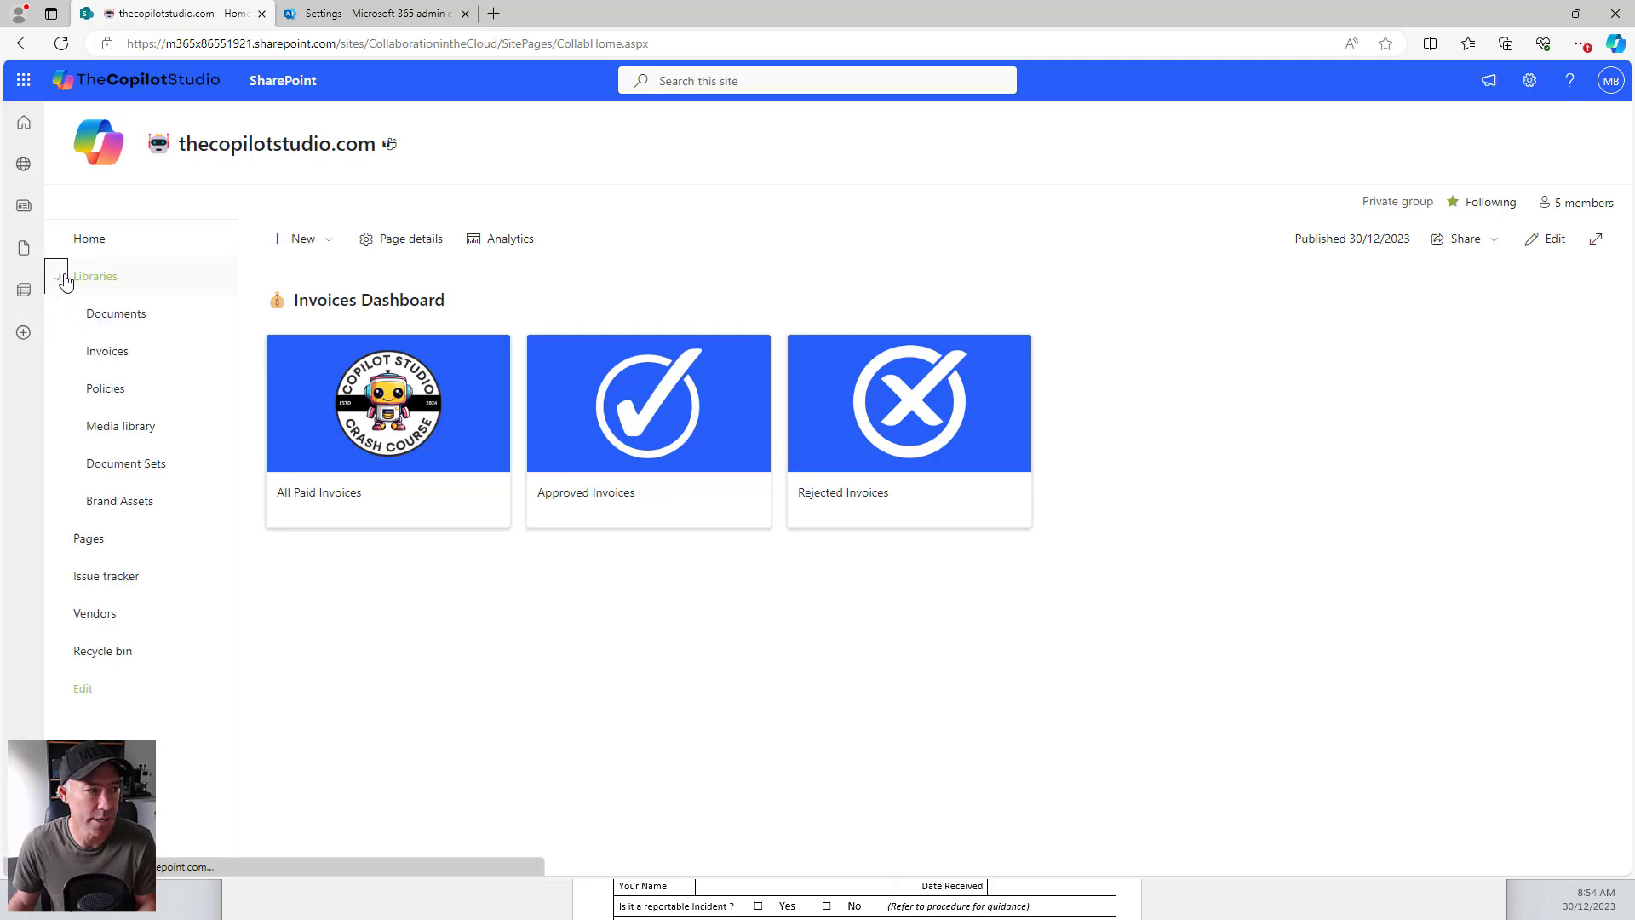
click(109, 353)
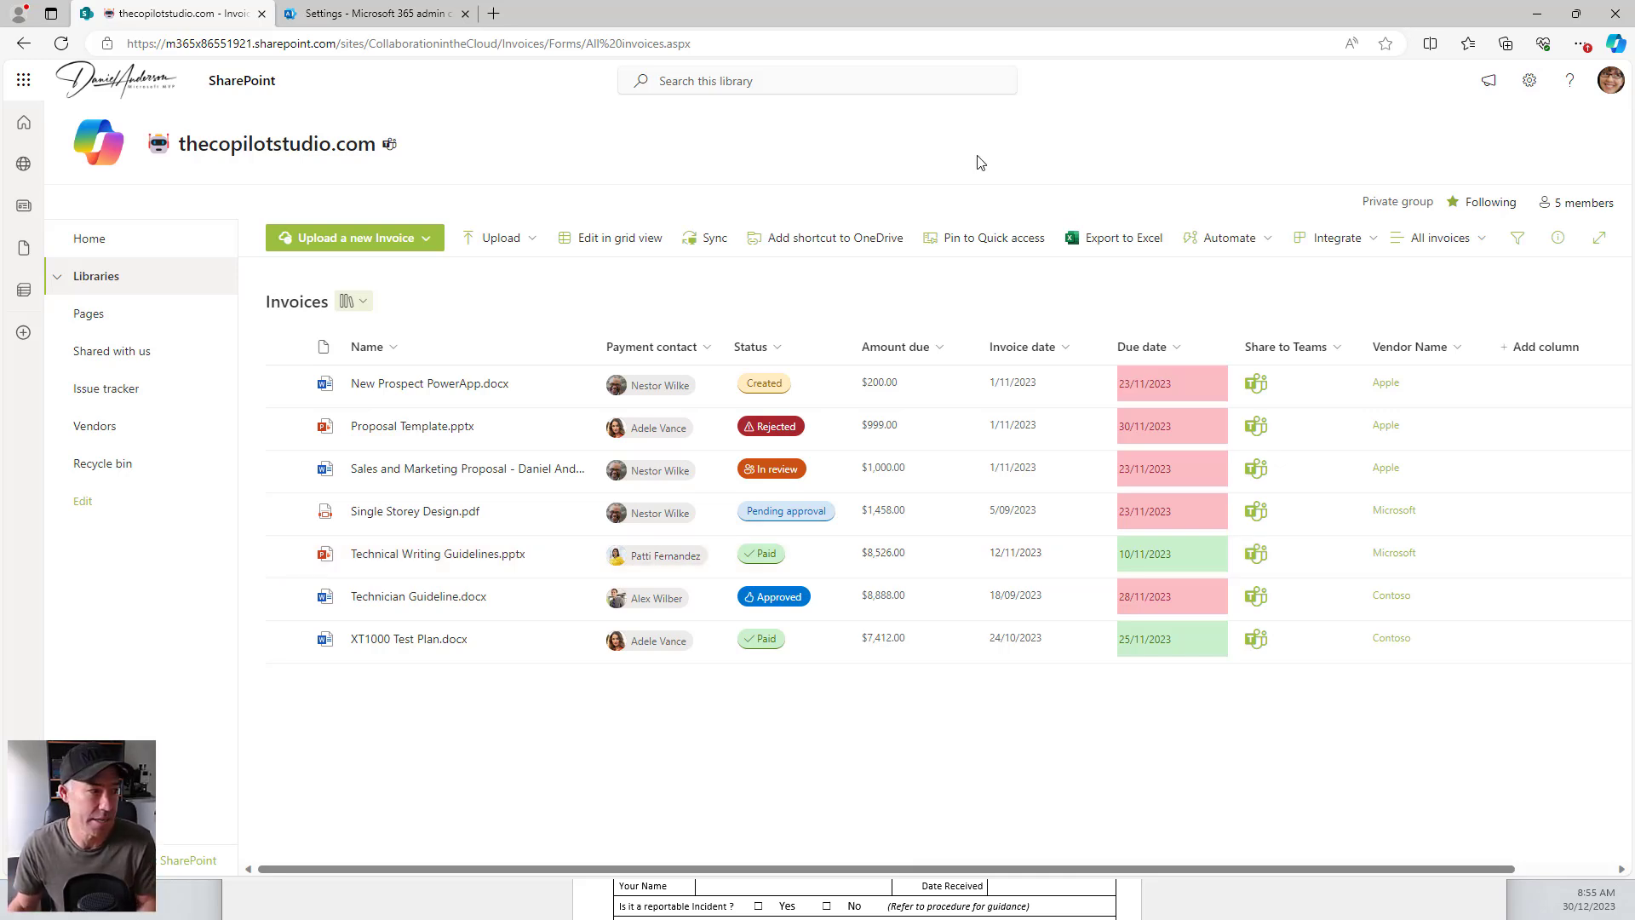
Step: From the site's home page, create a new site page with the Blank template
click(94, 241)
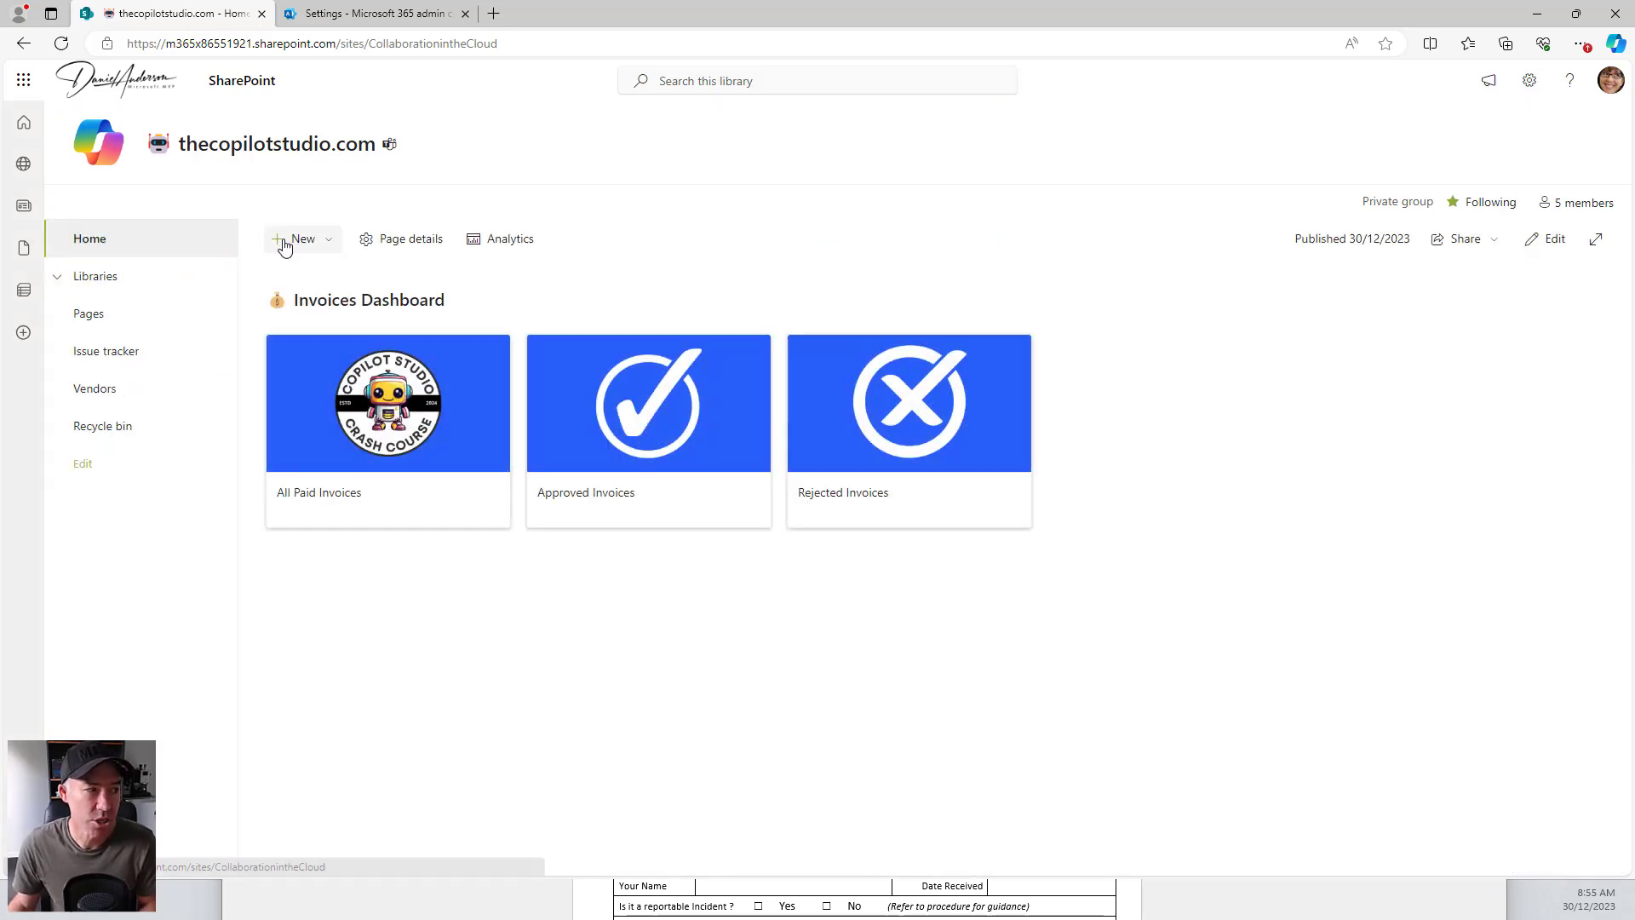
click(285, 244)
click(460, 355)
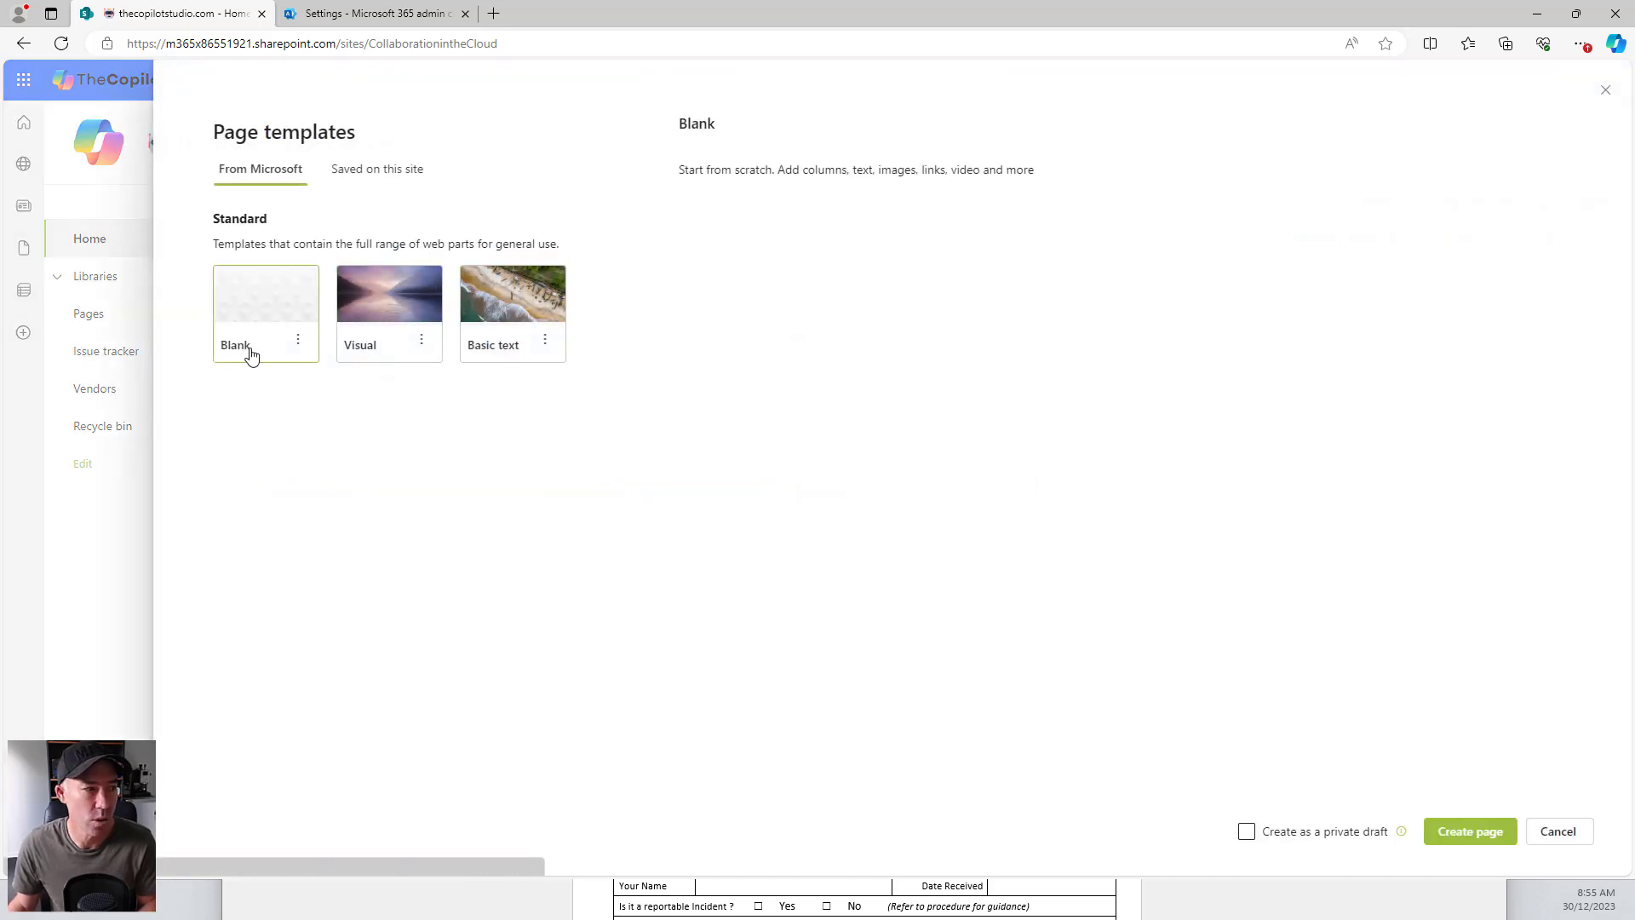
click(1470, 831)
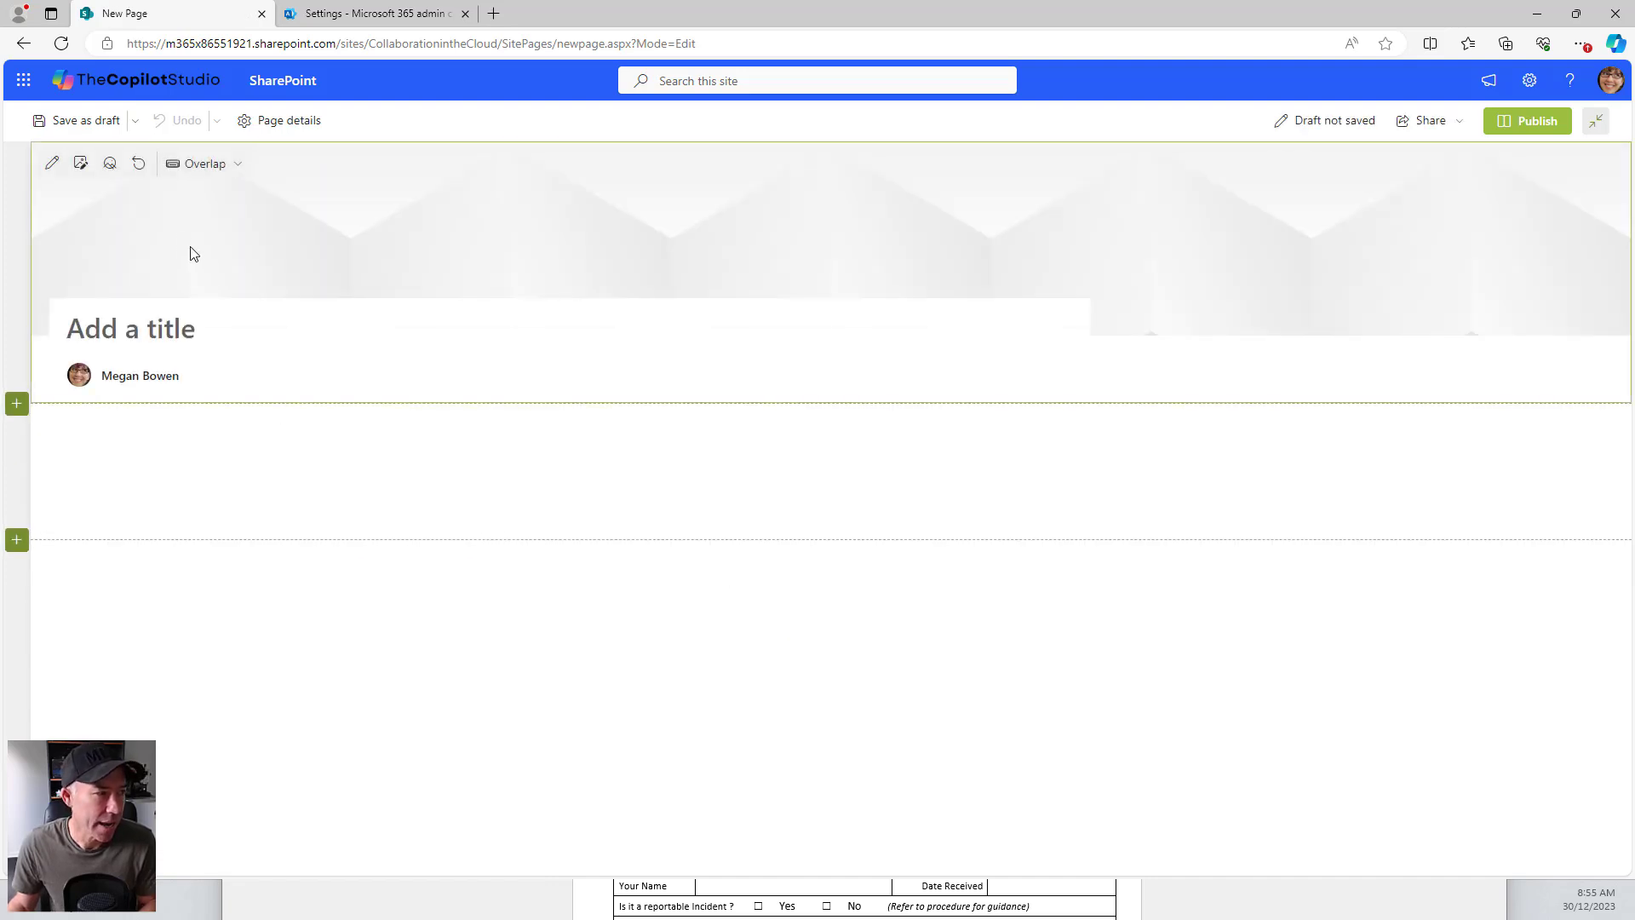
Step: Title the page Vendor Portal with the Image and title header layout, and delete the empty text web part below it
click(187, 165)
click(215, 194)
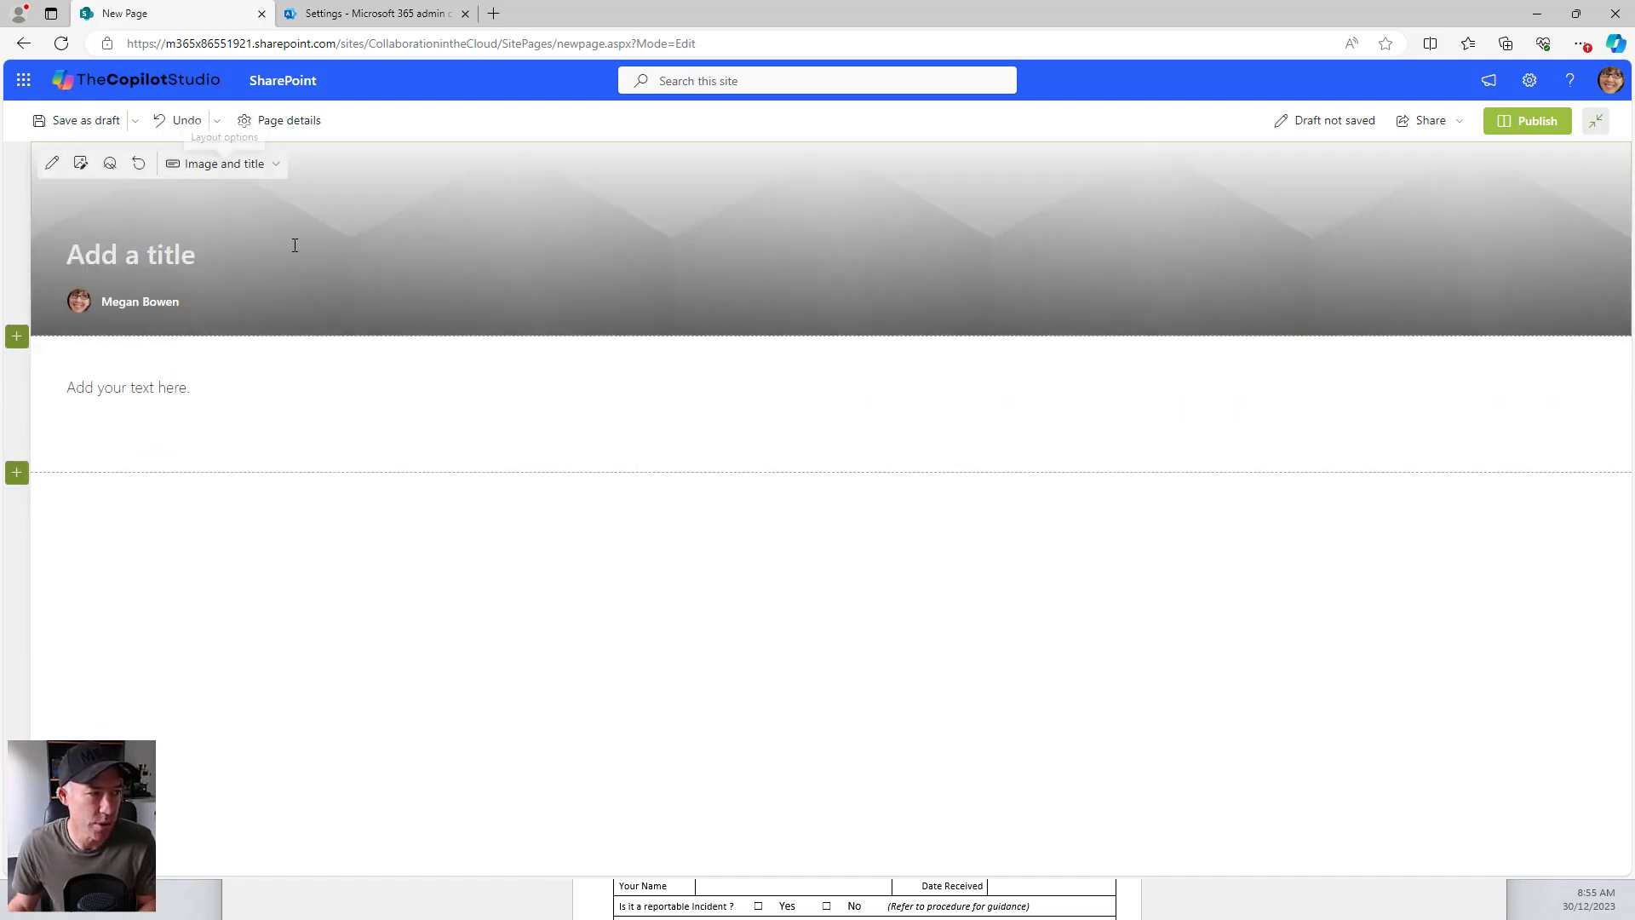
click(127, 244)
text(V)
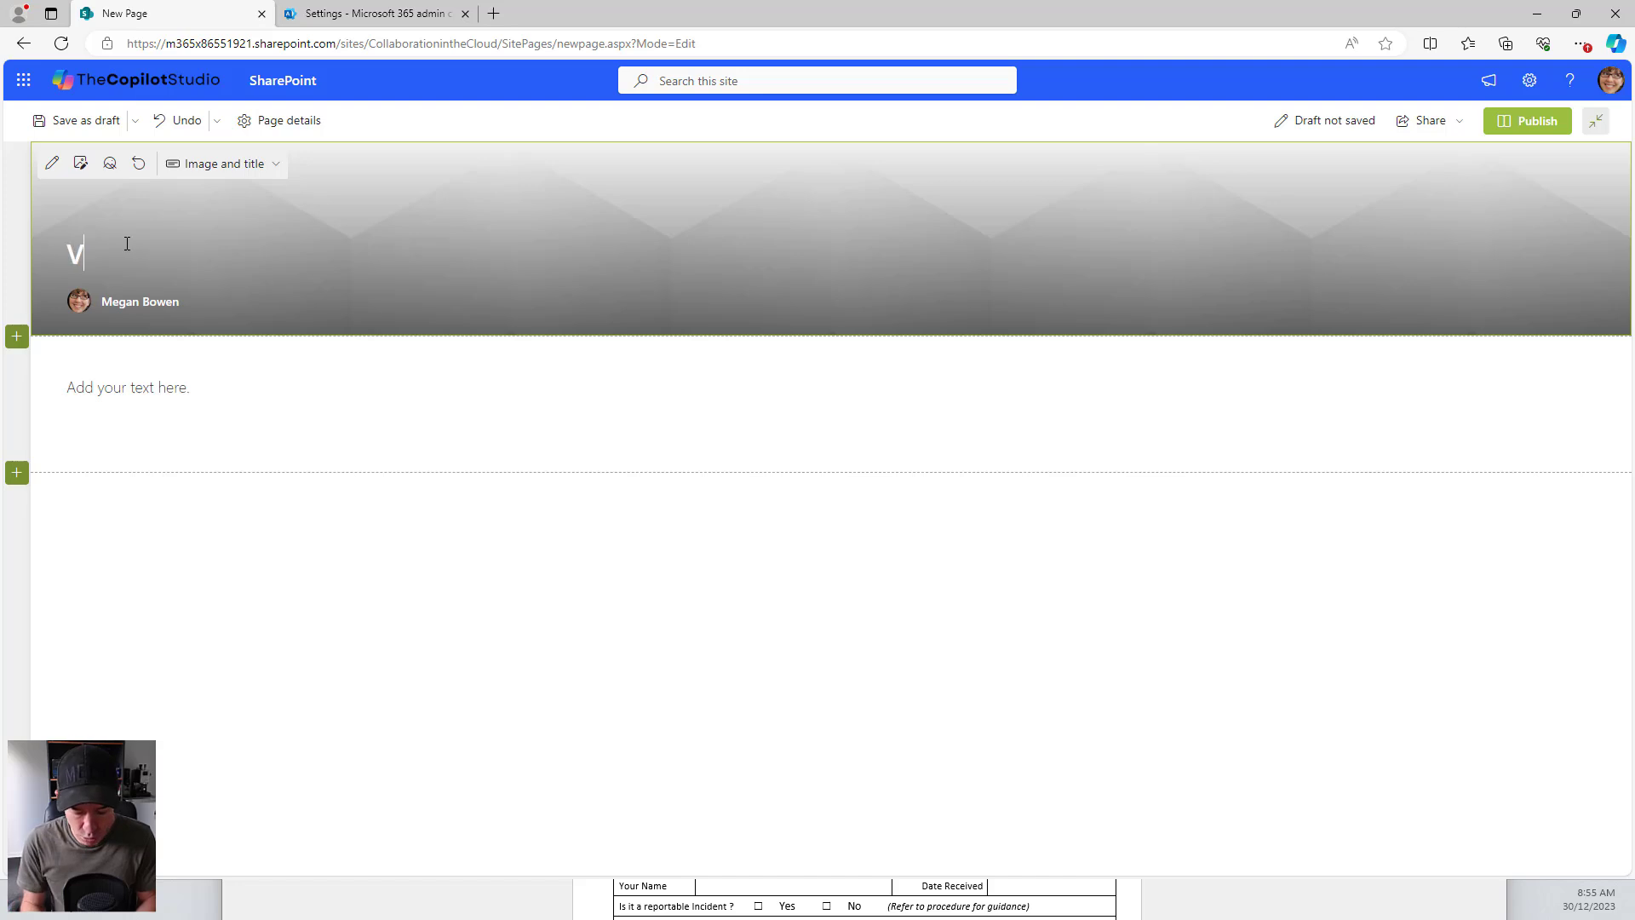
text(endor Portal)
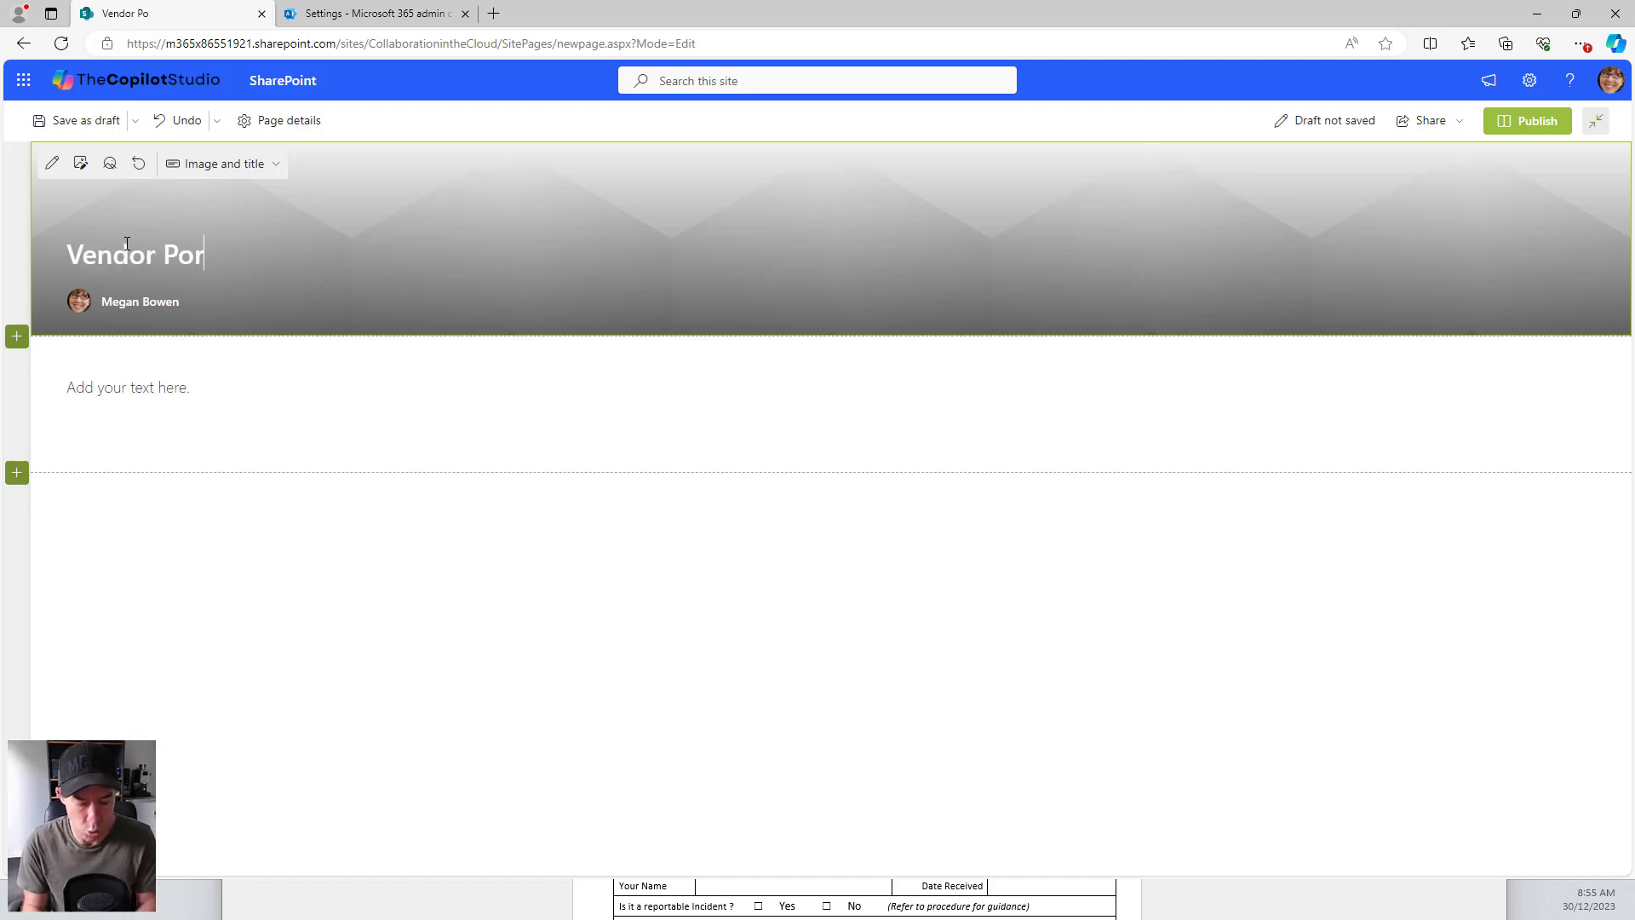
click(131, 390)
click(129, 348)
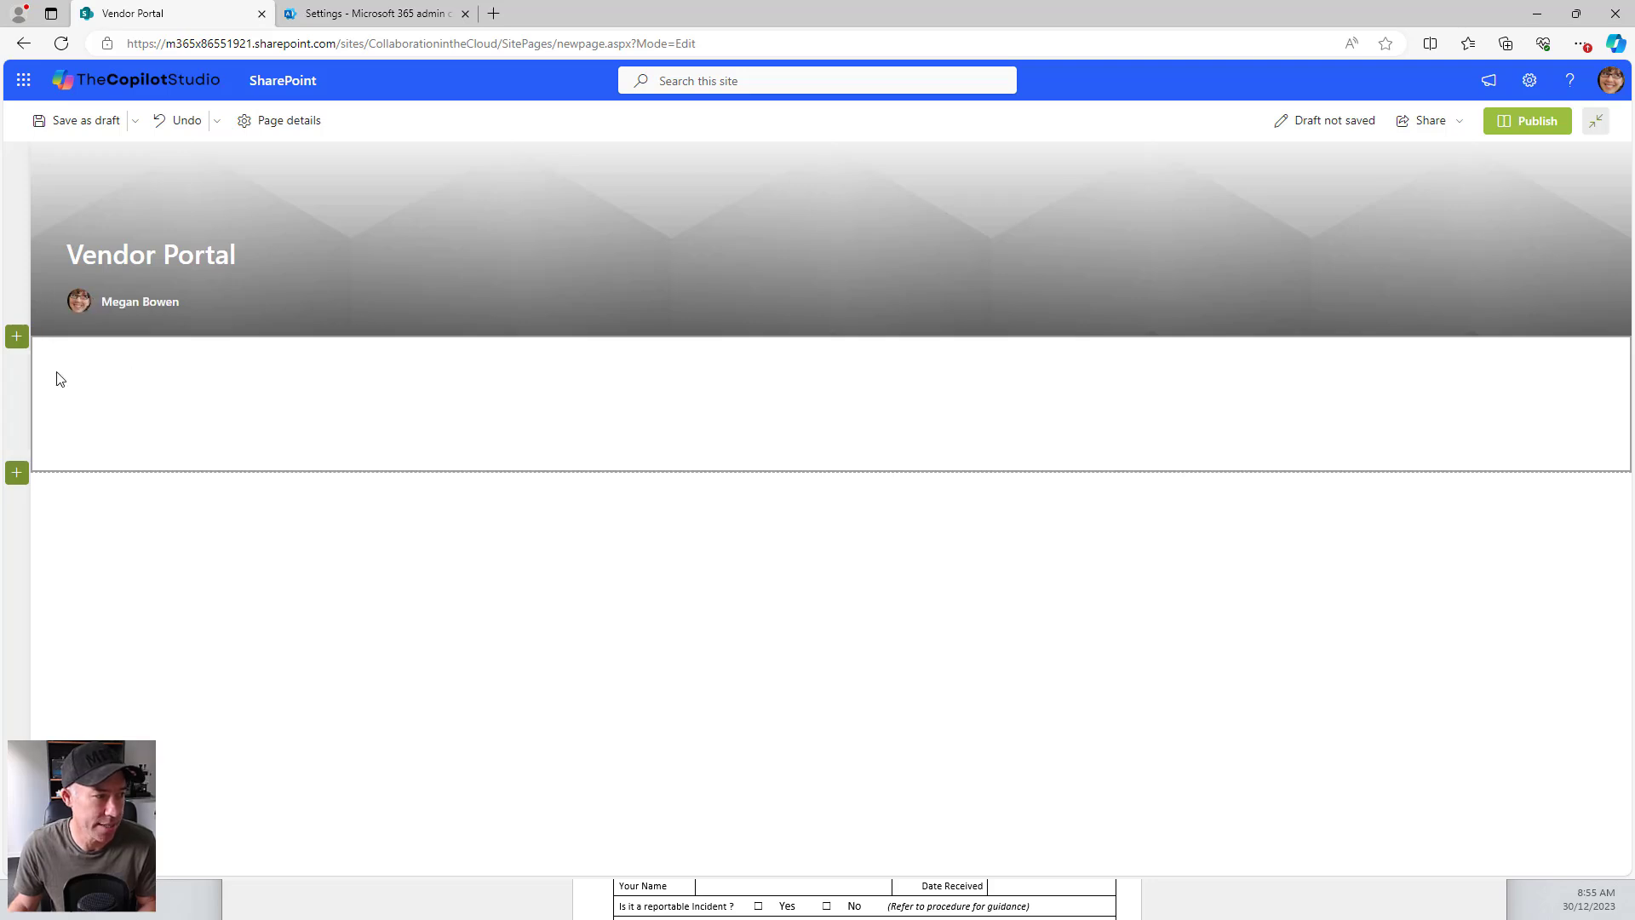
Step: Try the One-third right layout for the section below the title and look at the web parts available for its second column
click(17, 362)
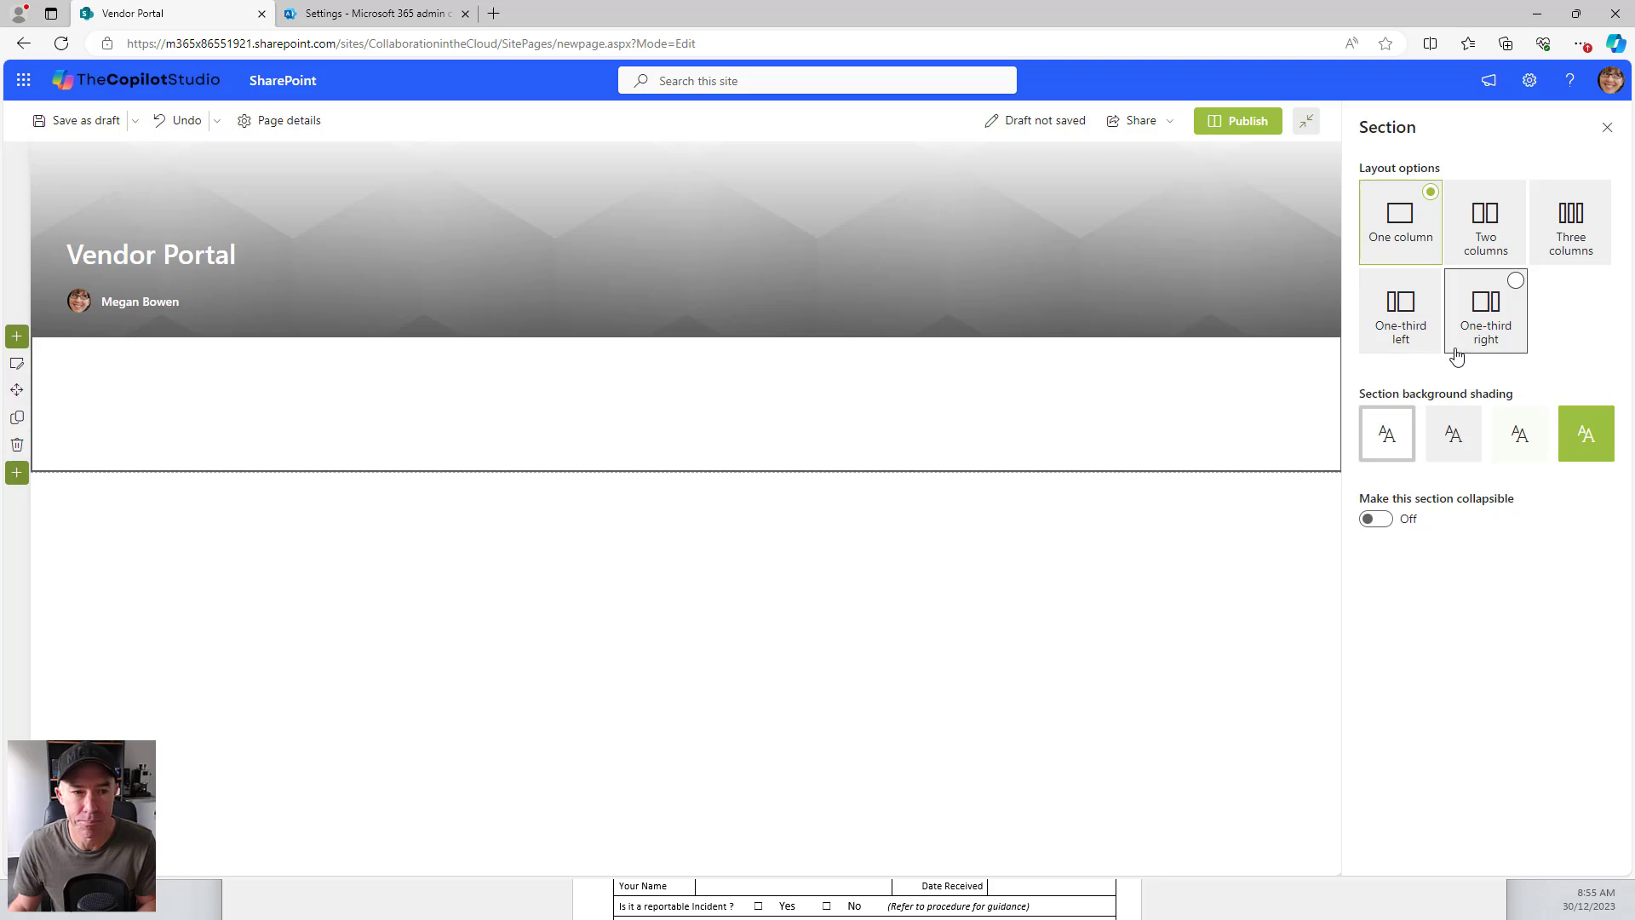
click(1474, 344)
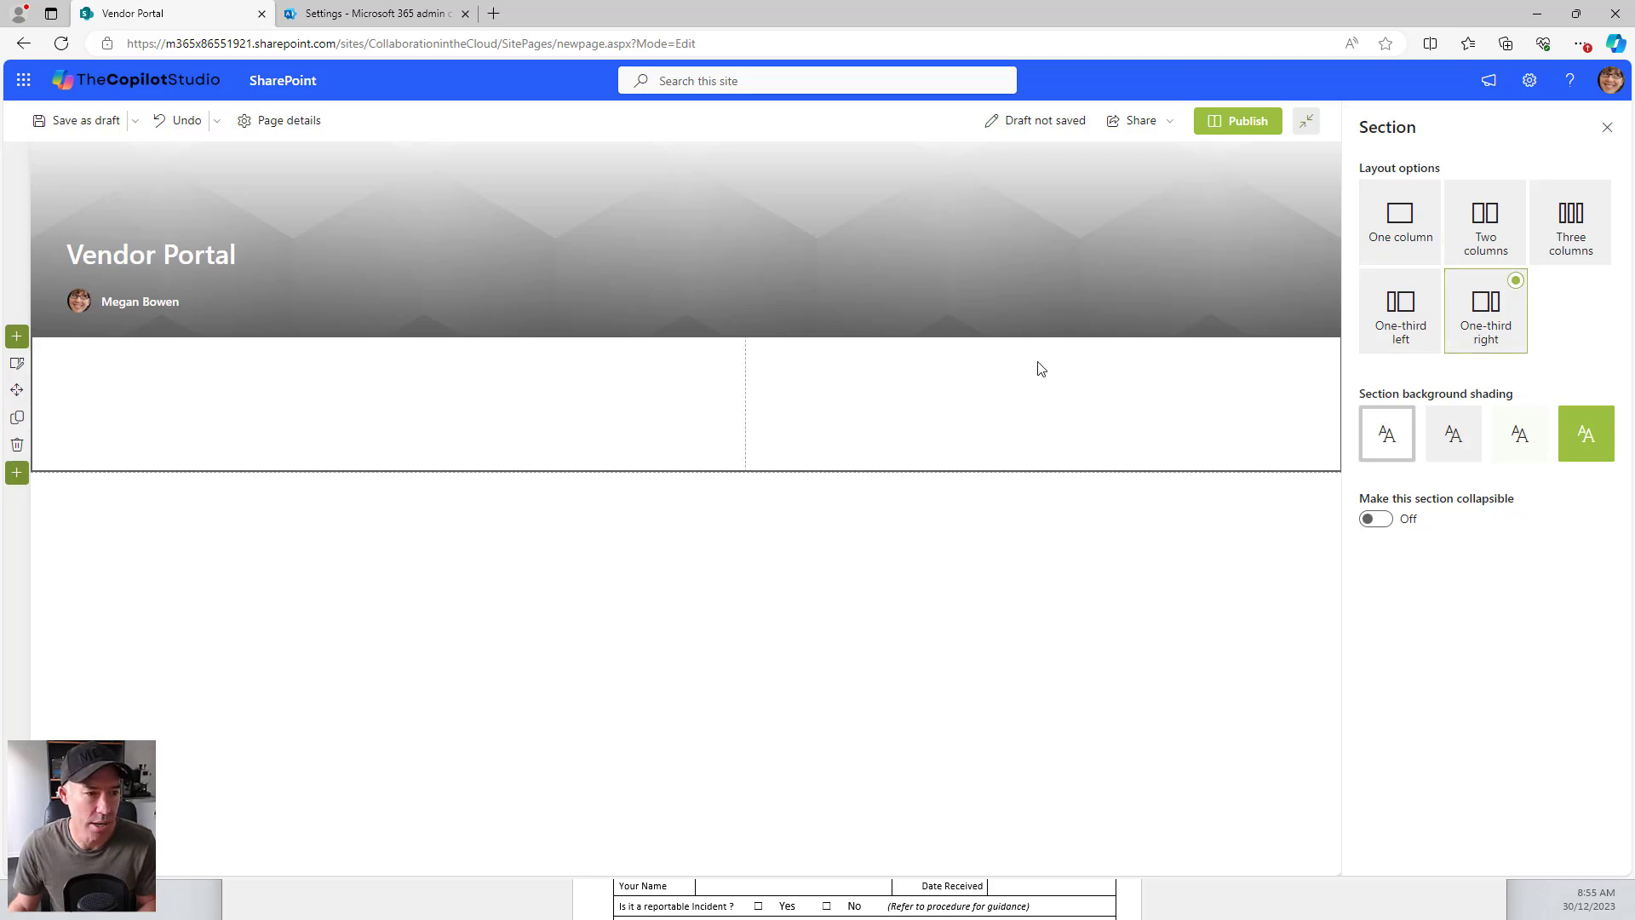
click(920, 349)
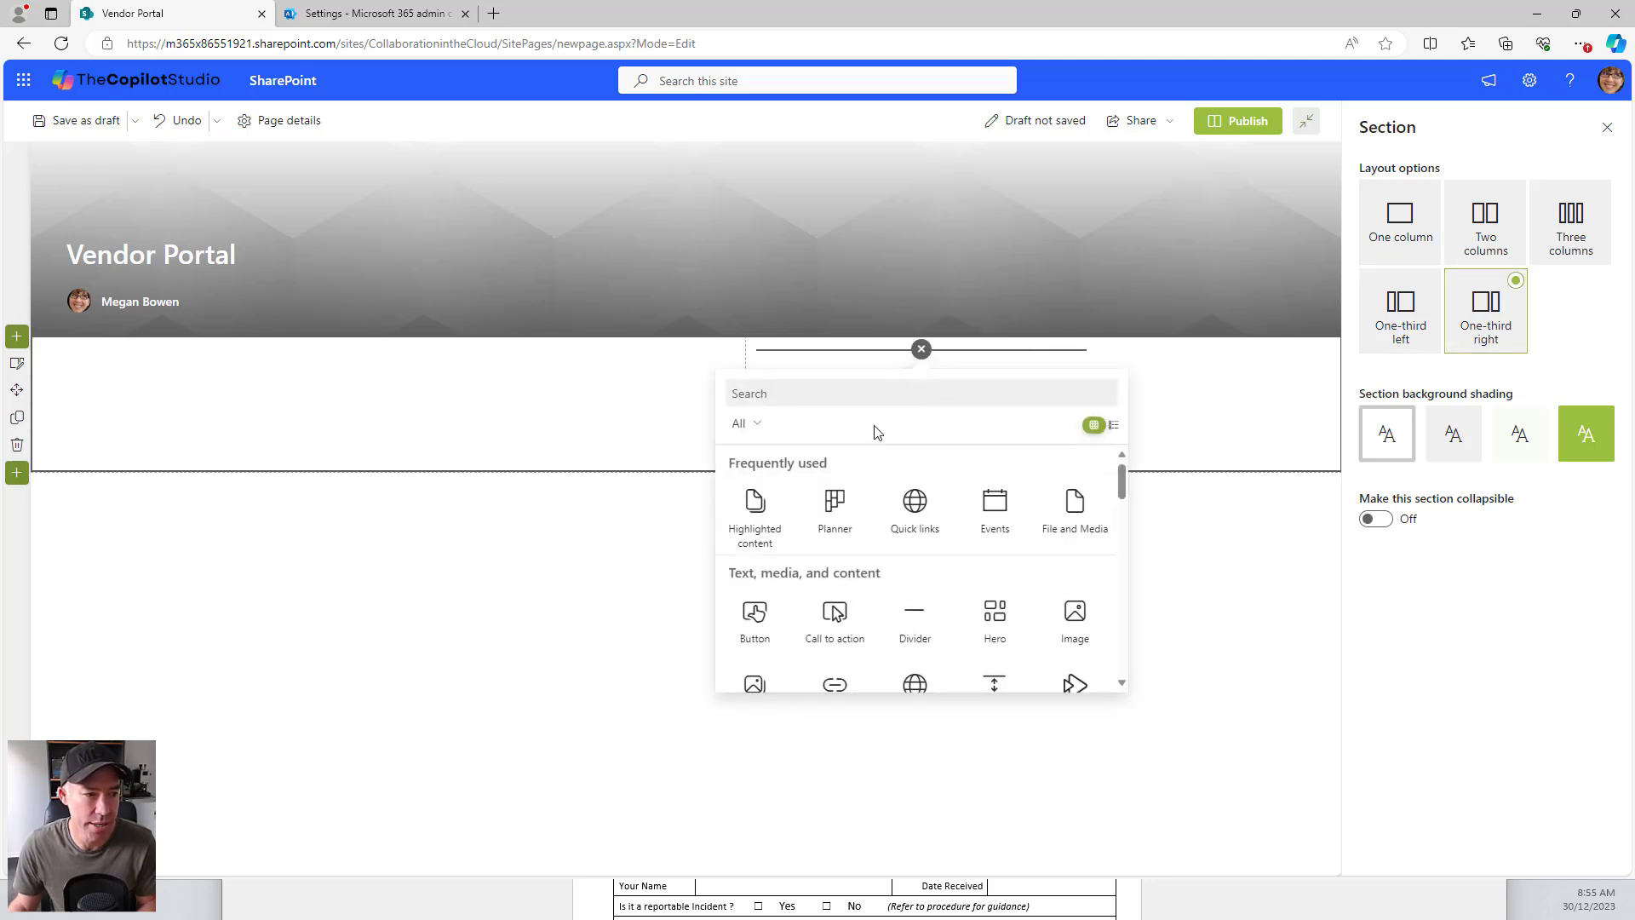
click(193, 405)
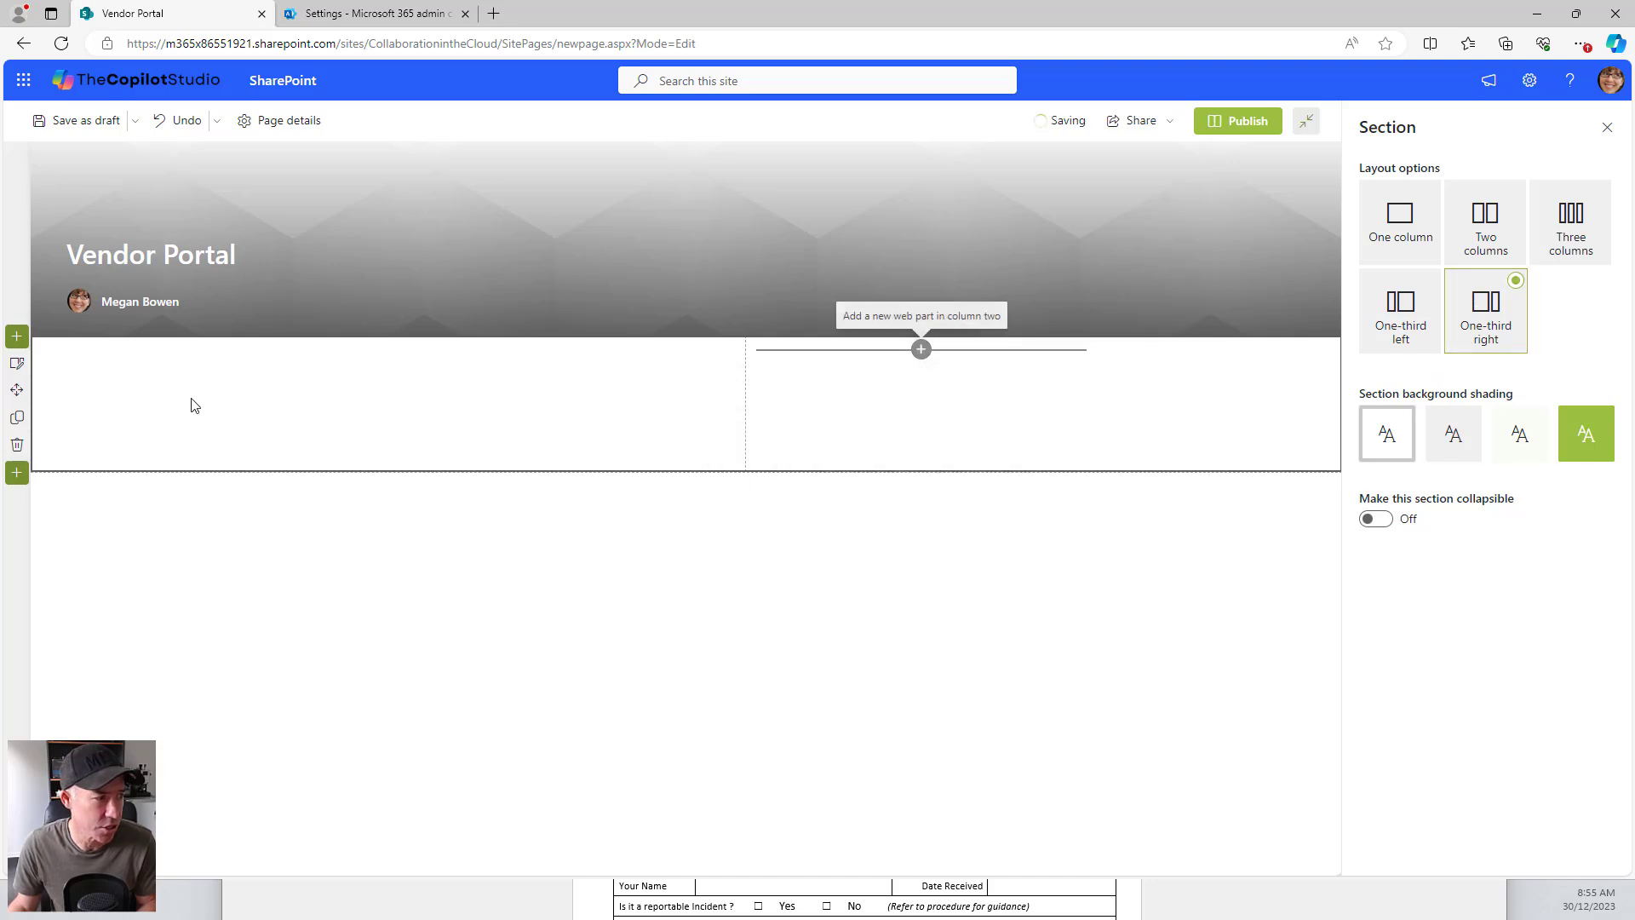
Step: Add a vertical section to the page and set the main section's layout to One column
click(17, 336)
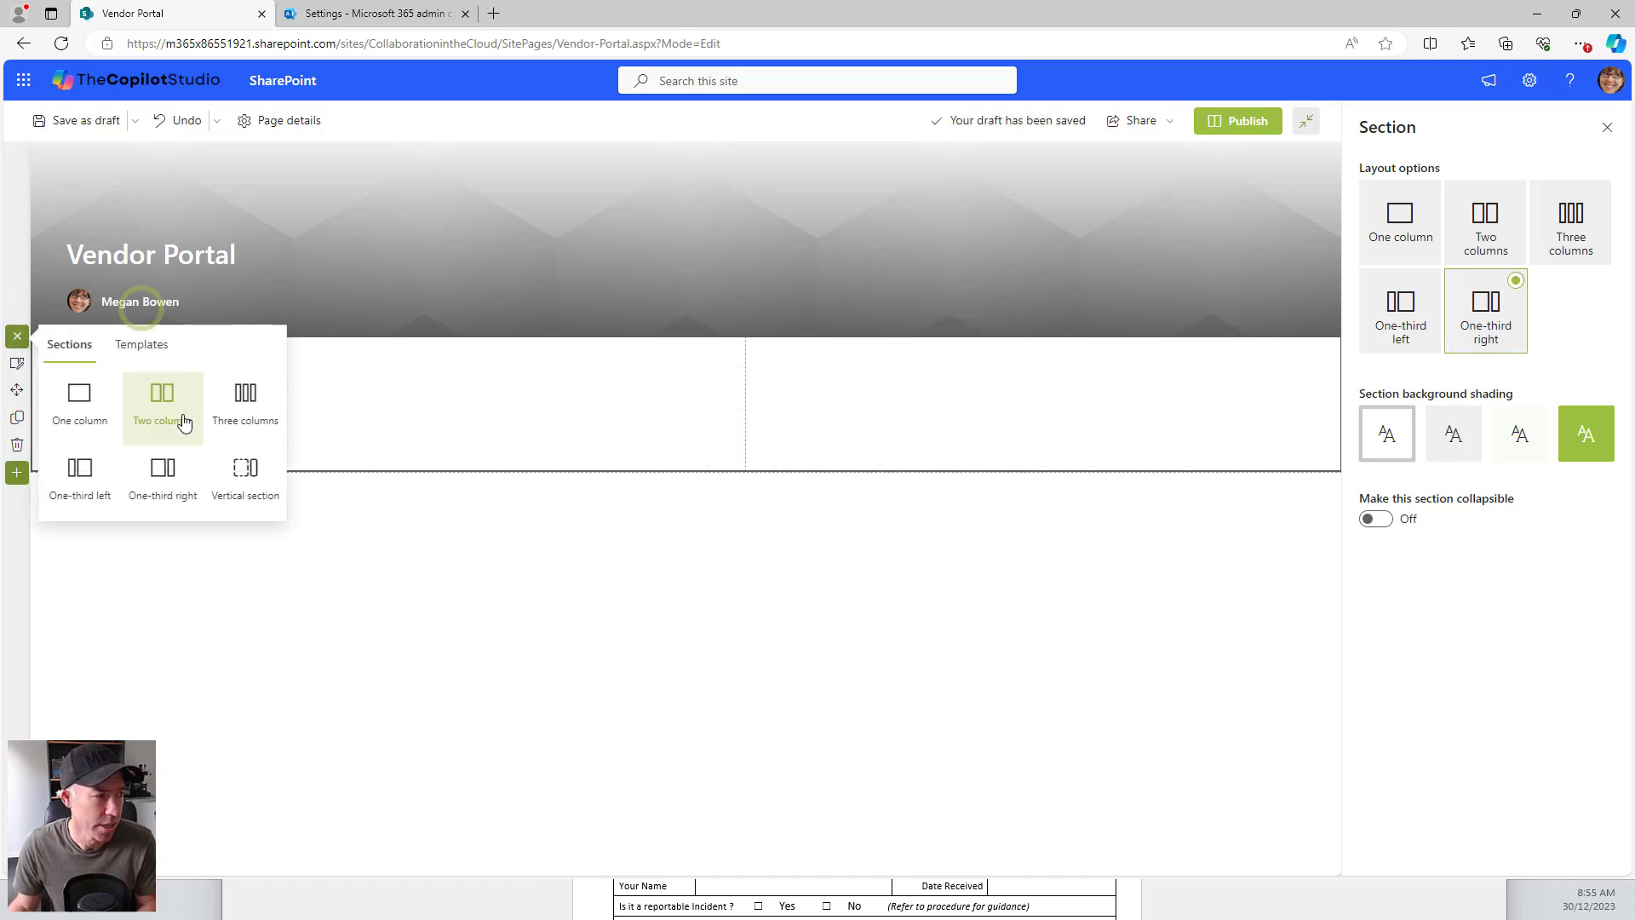
click(246, 470)
click(513, 446)
click(17, 390)
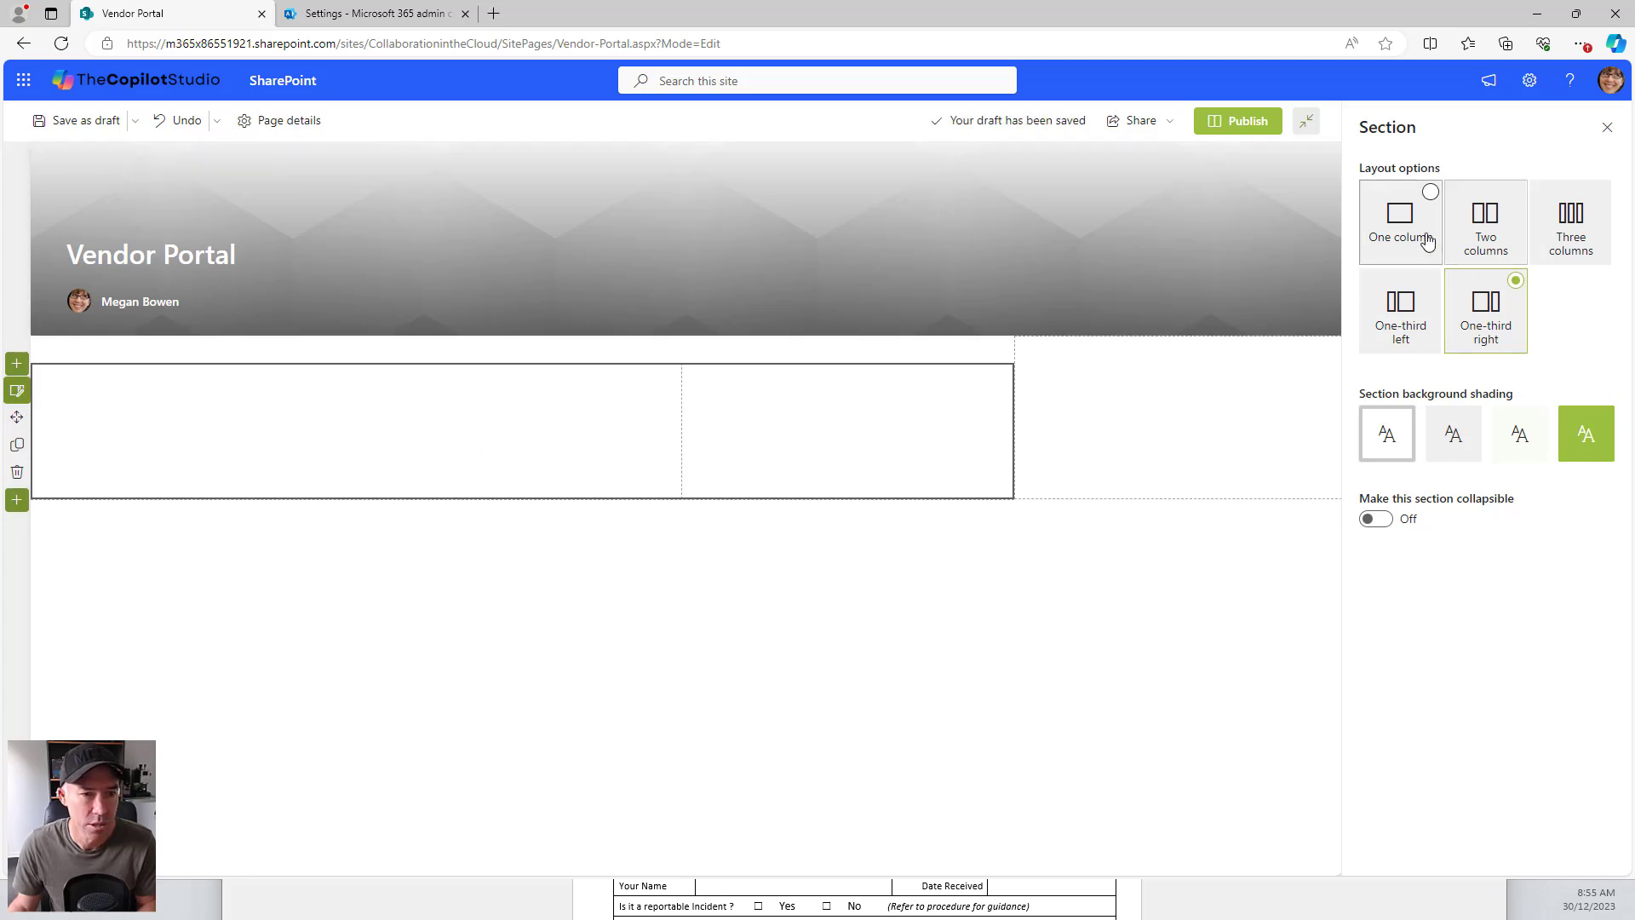
Step: Add a List web part showing the Vendors list to the vertical section, and set it to hide the command bar
click(1155, 375)
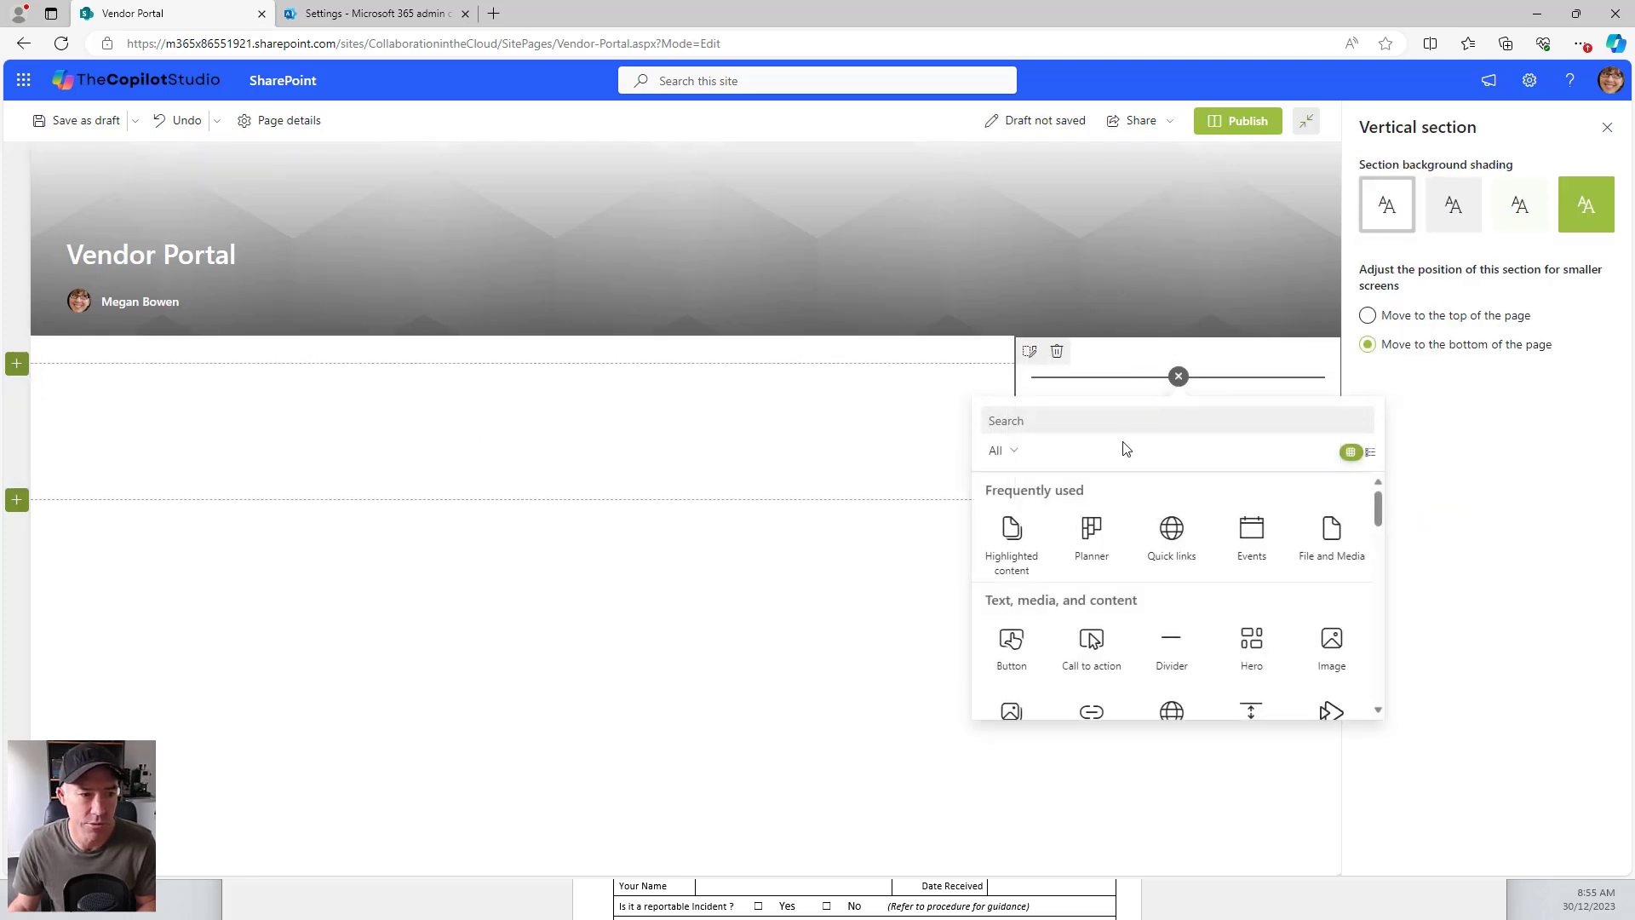
text(list)
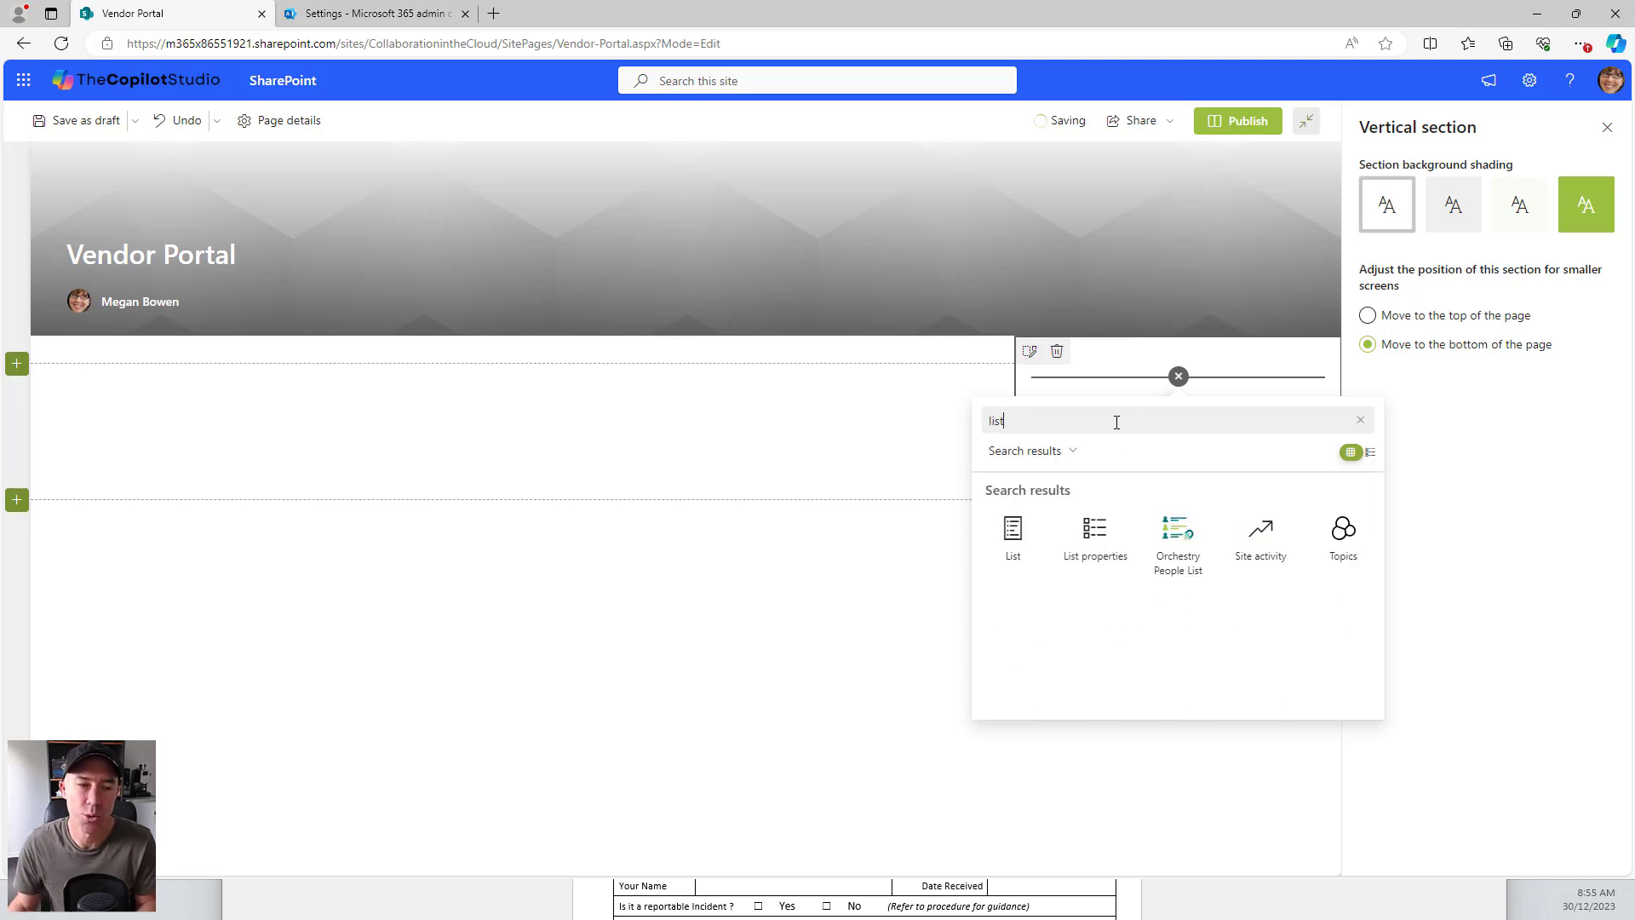
click(1033, 555)
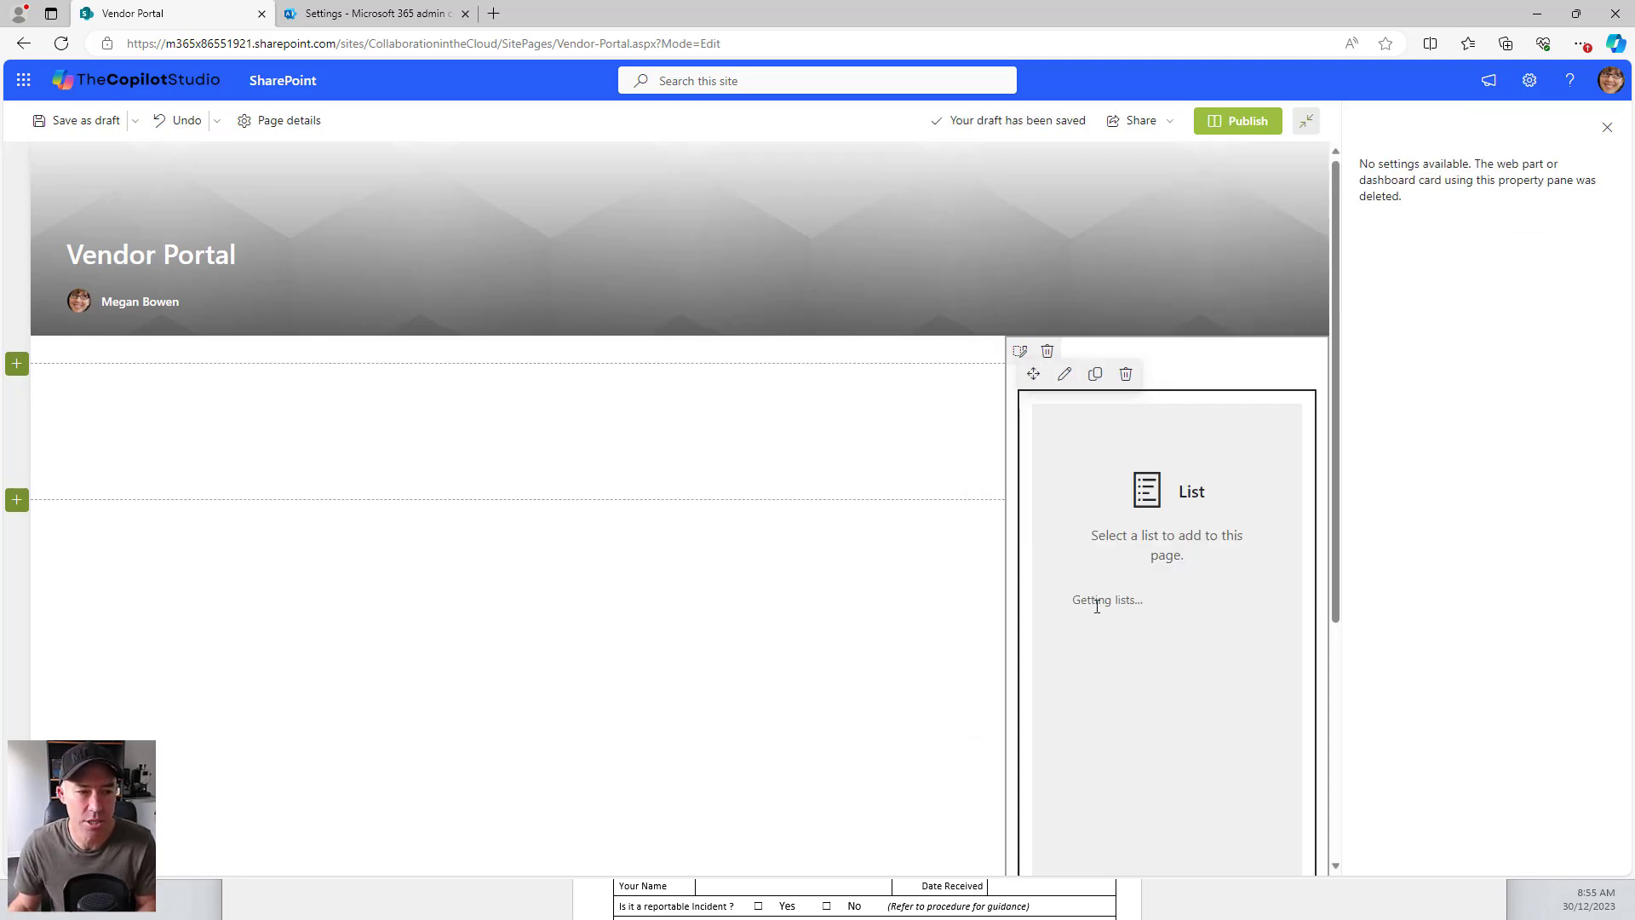
click(1129, 649)
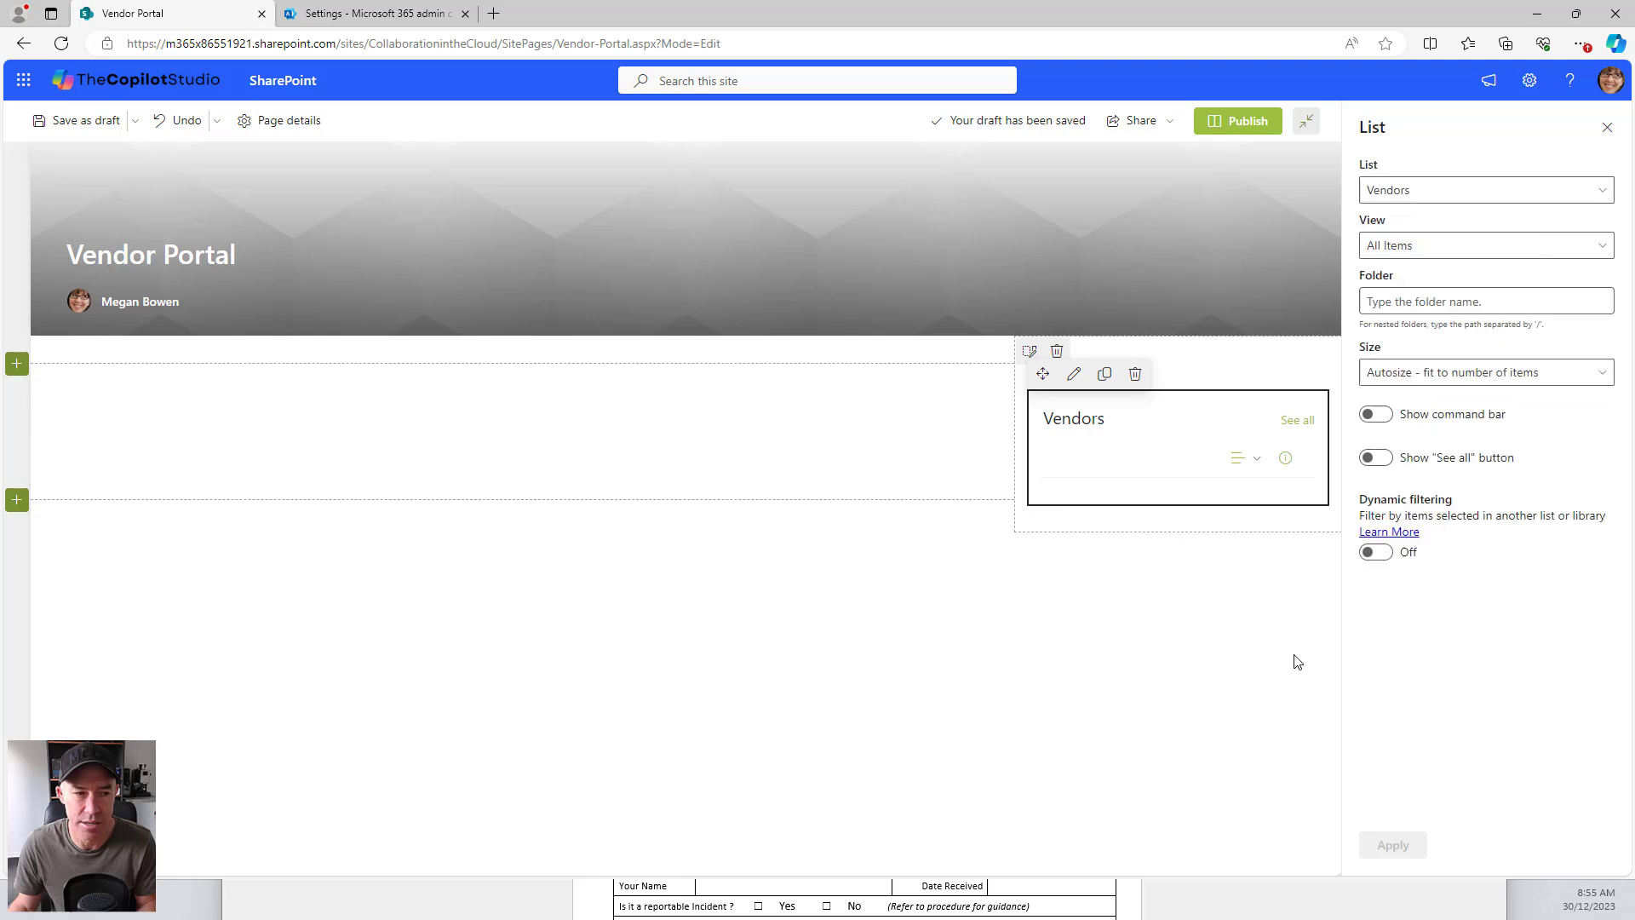
click(1368, 426)
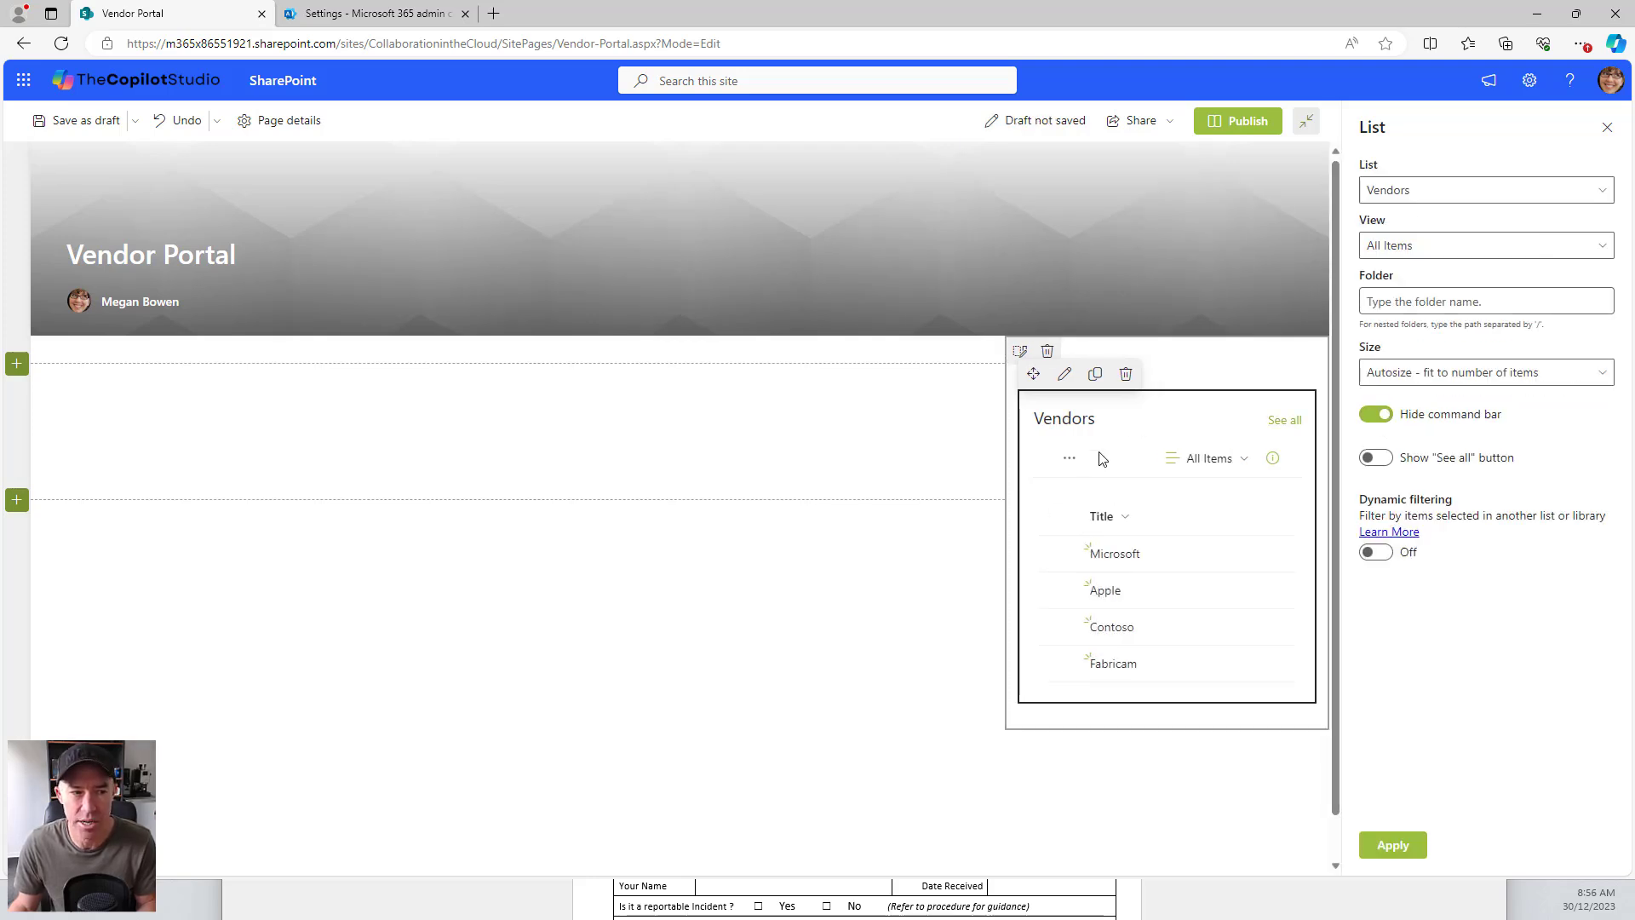
Step: Hide the "See all" button of the Vendors list web part and apply its settings
click(1370, 458)
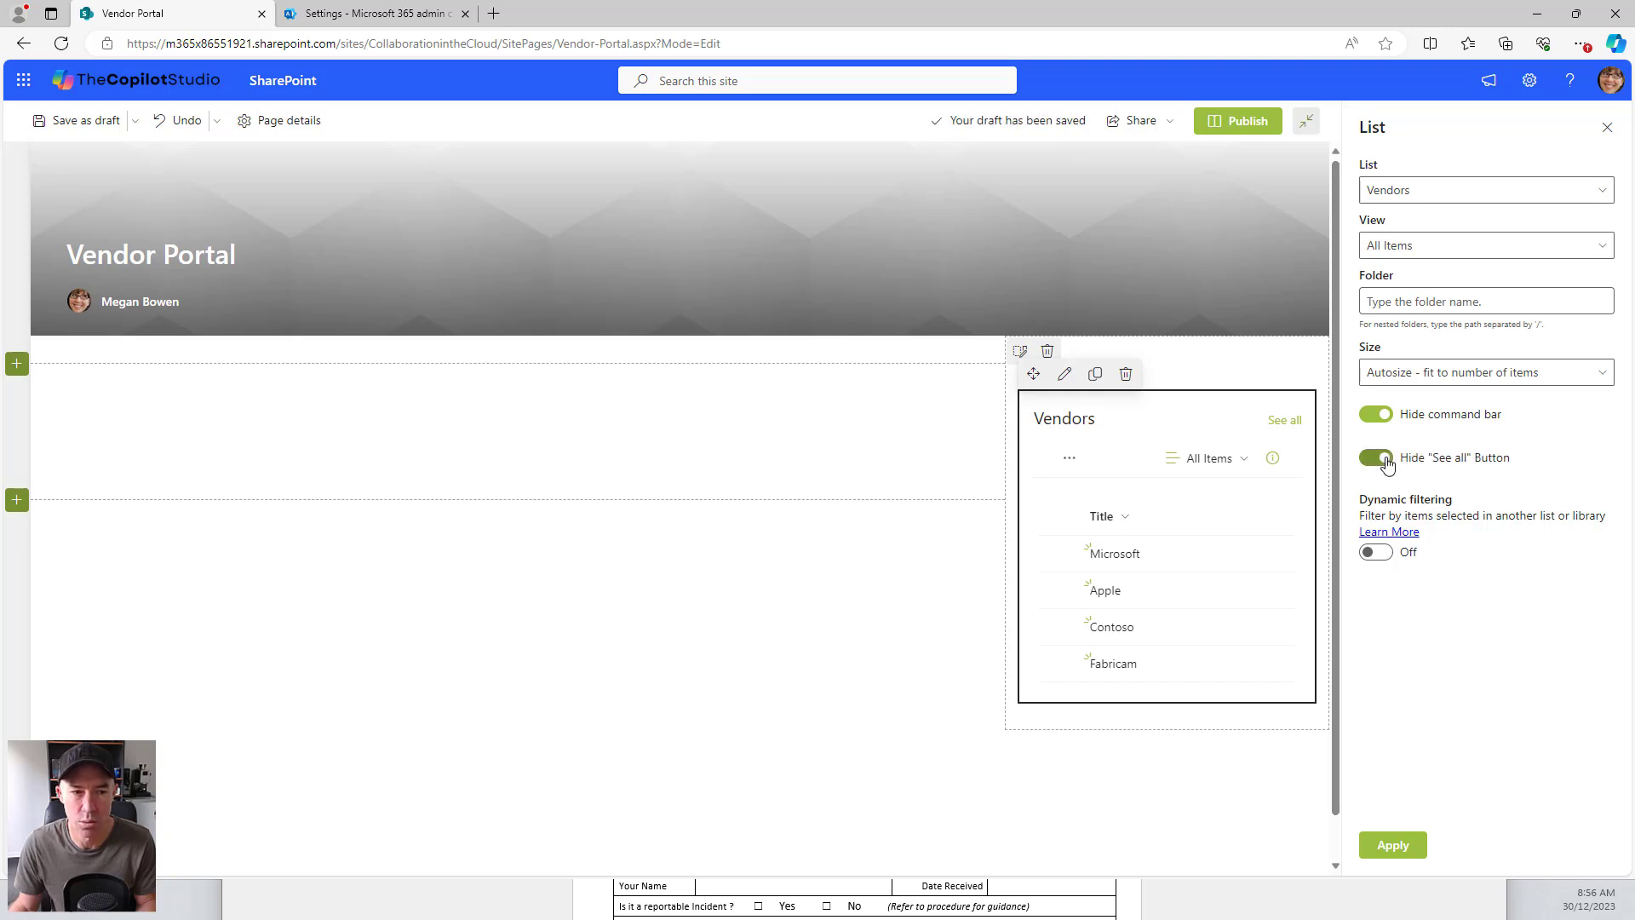
click(1381, 848)
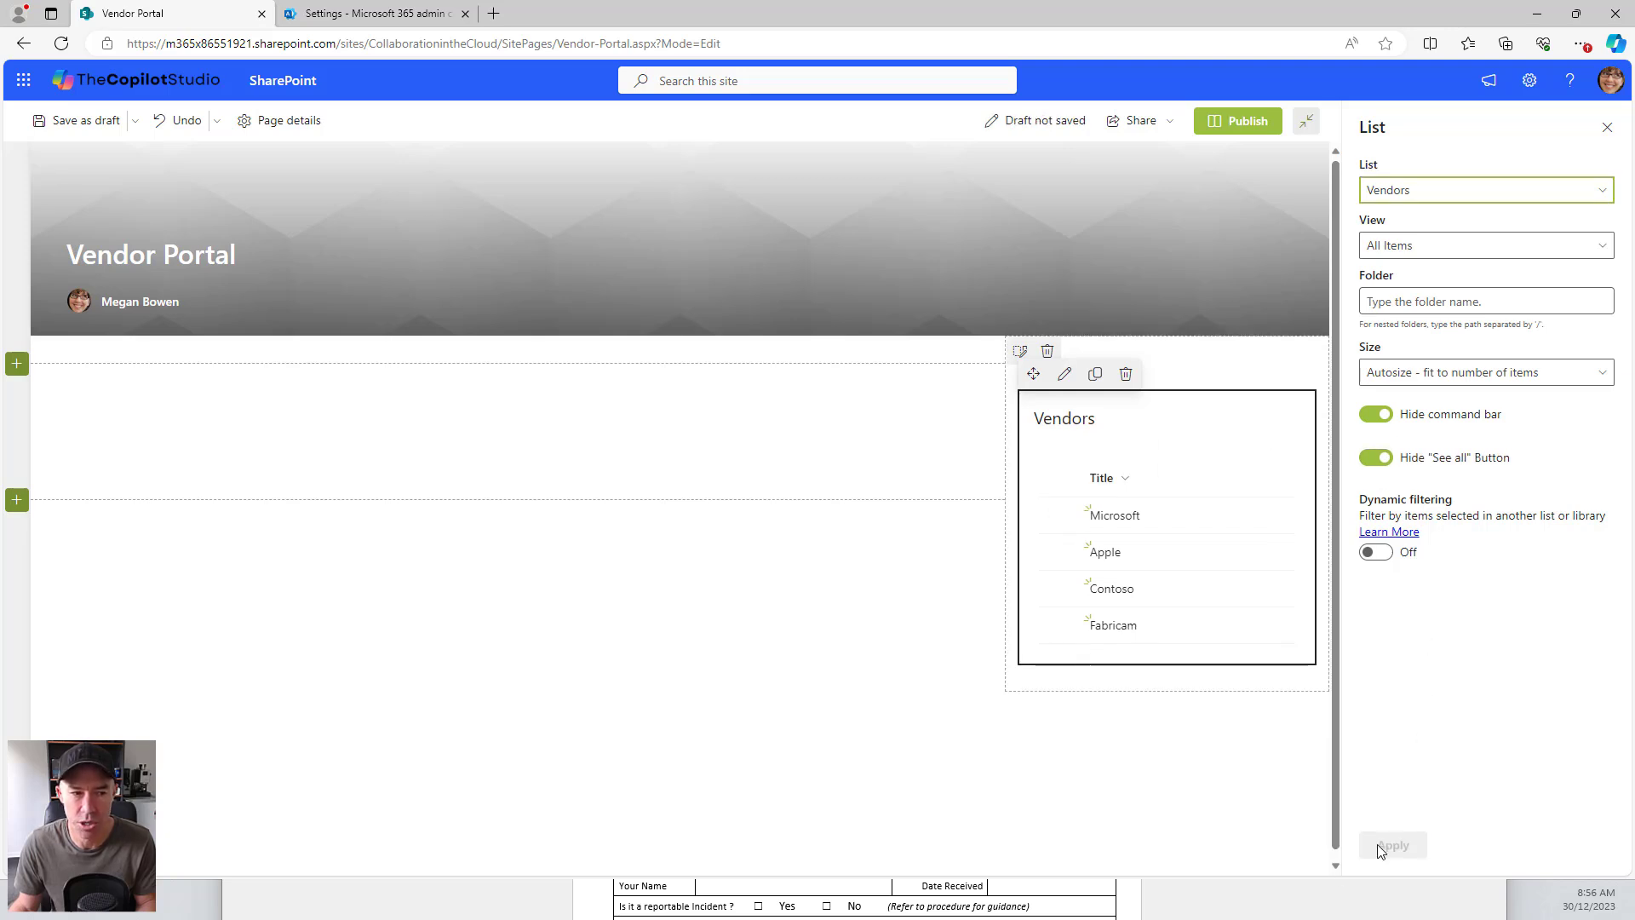
Step: Add a Document library web part showing the Invoices library to the one-column section and publish the page
click(528, 396)
click(331, 392)
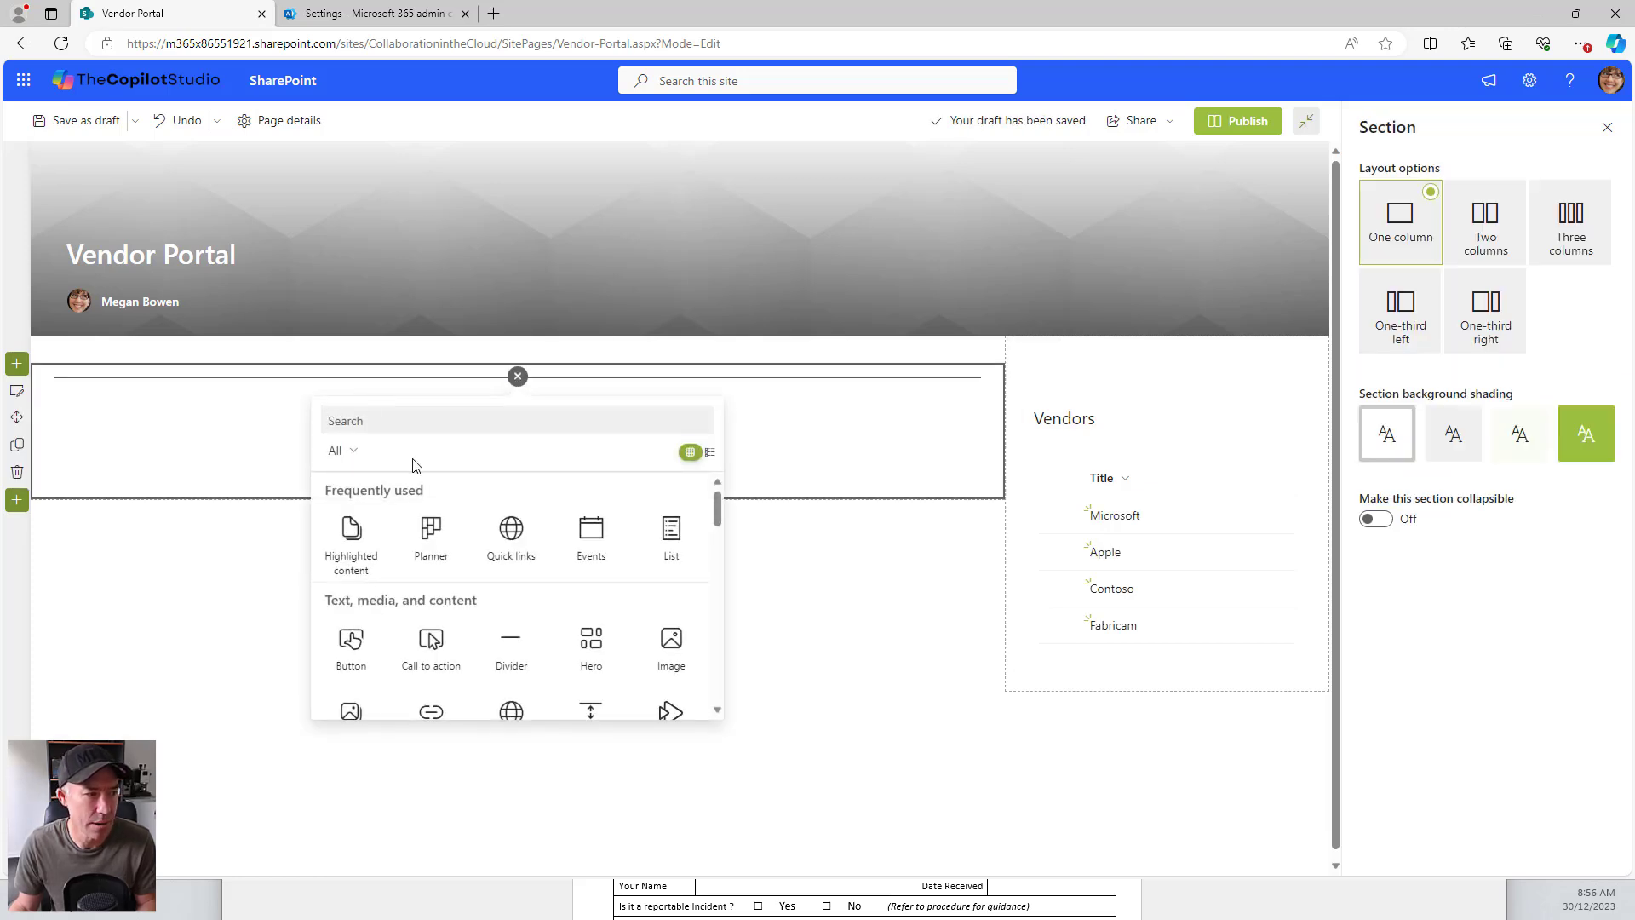
text(doc)
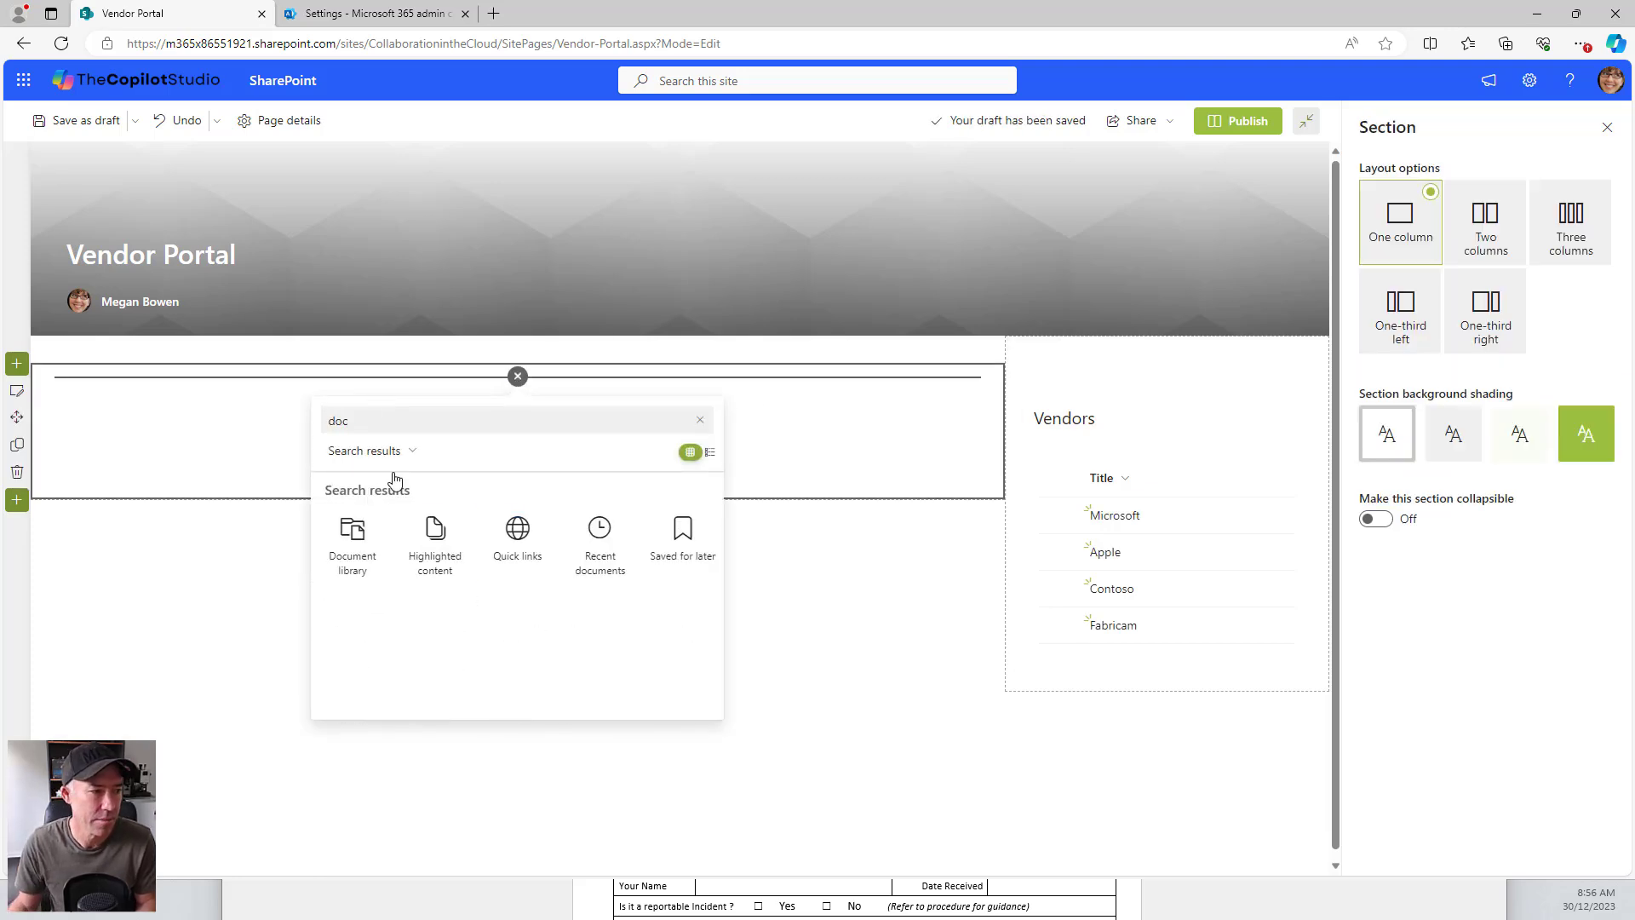
click(357, 561)
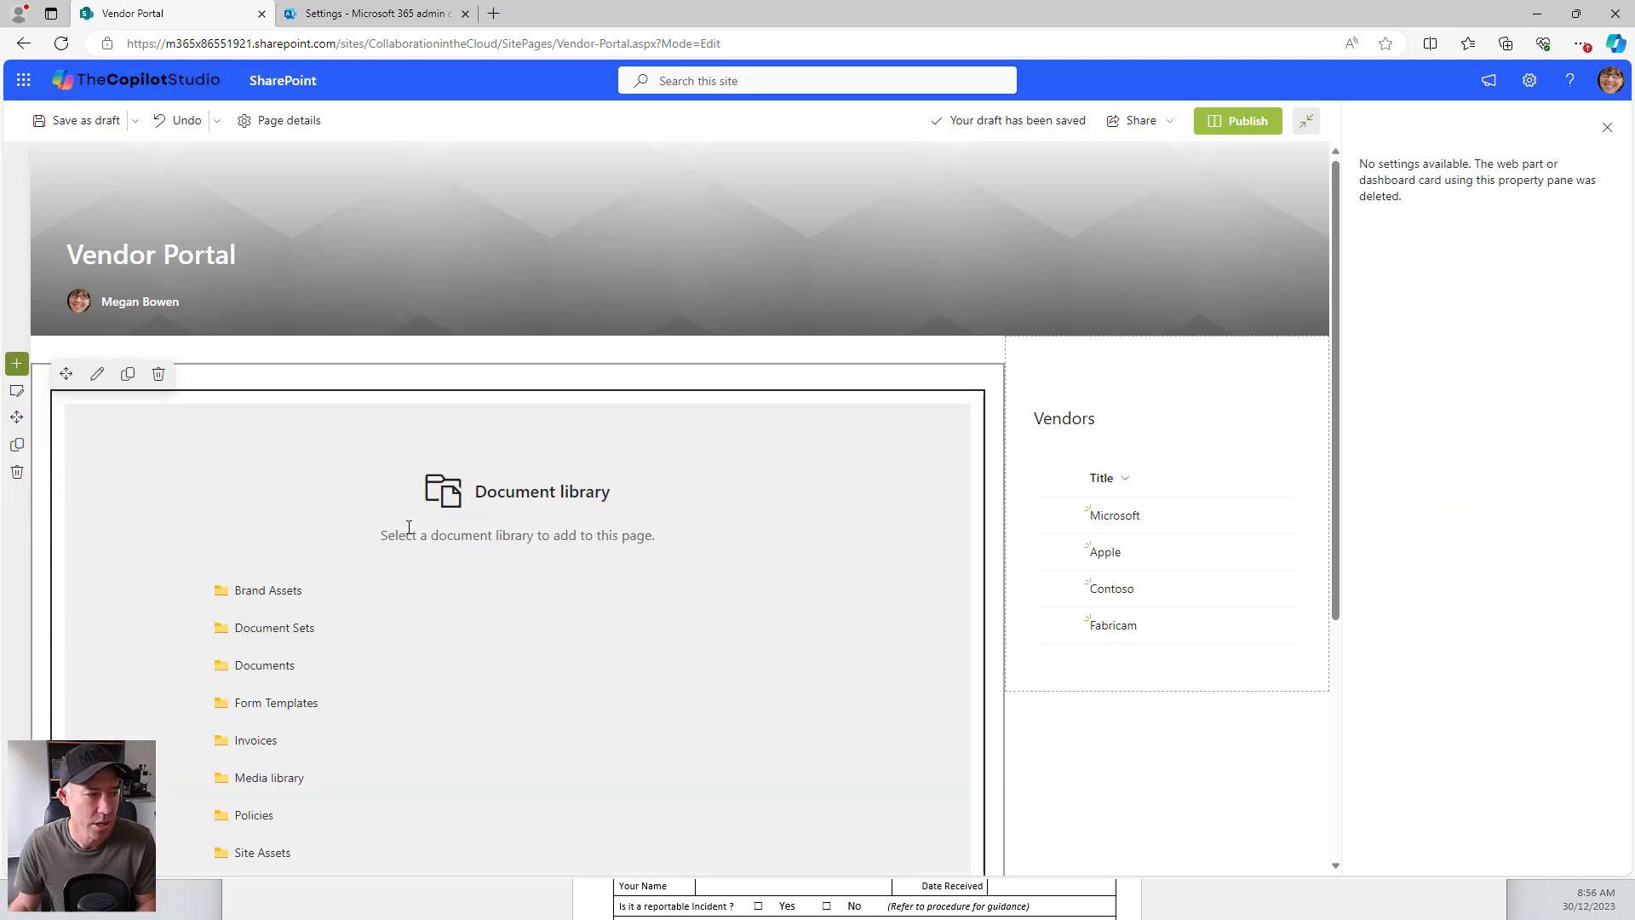
click(256, 741)
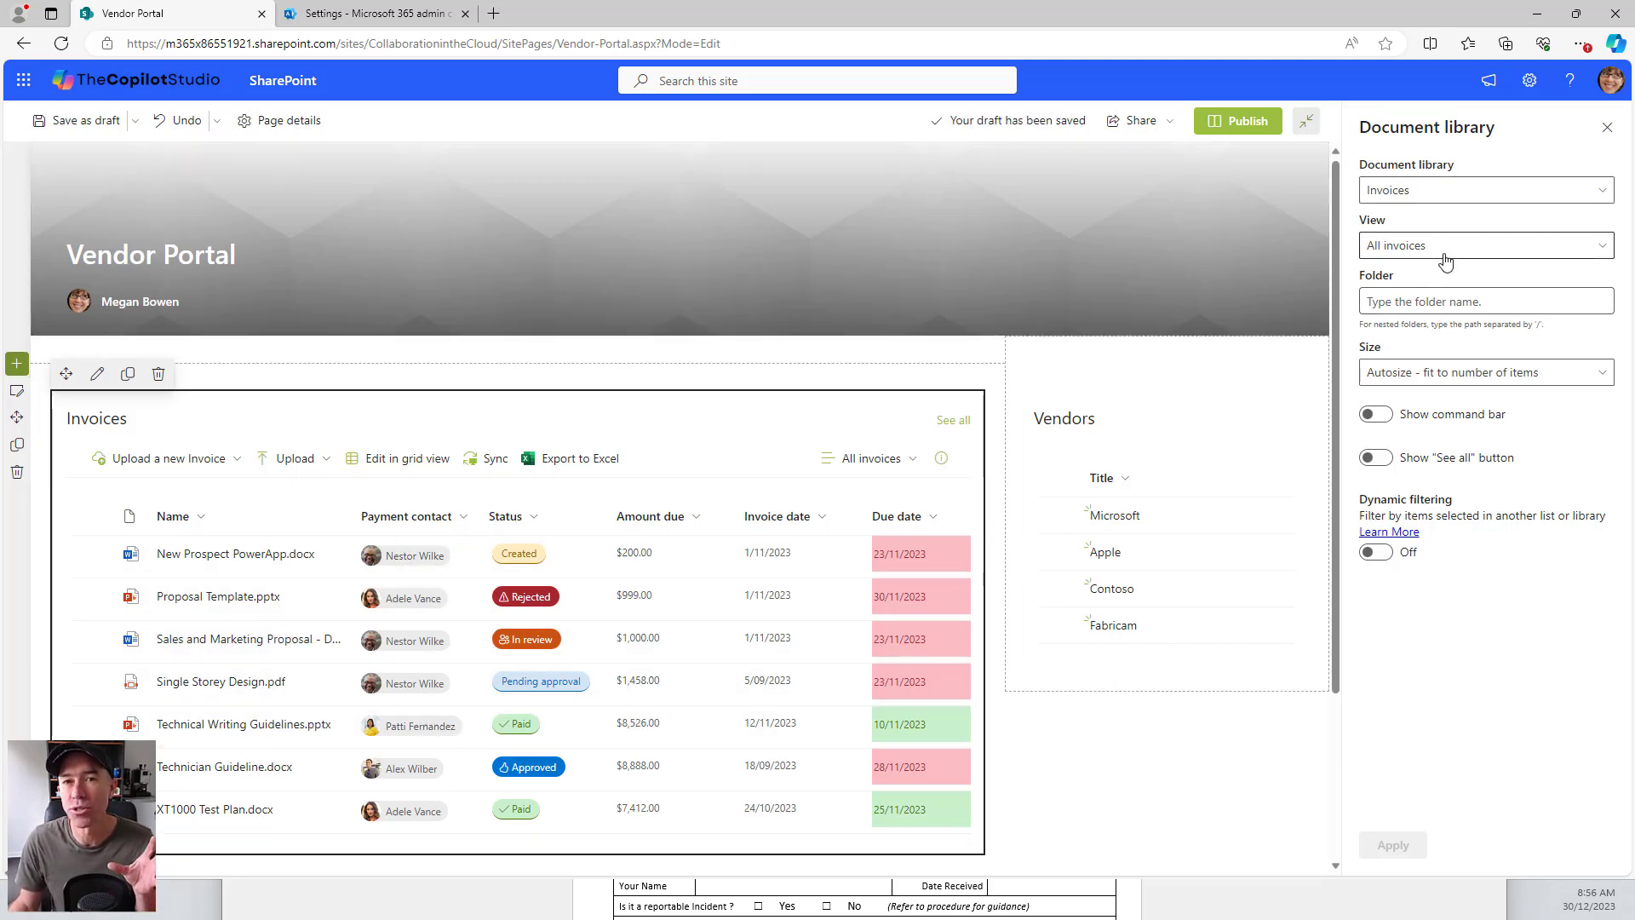
click(1245, 128)
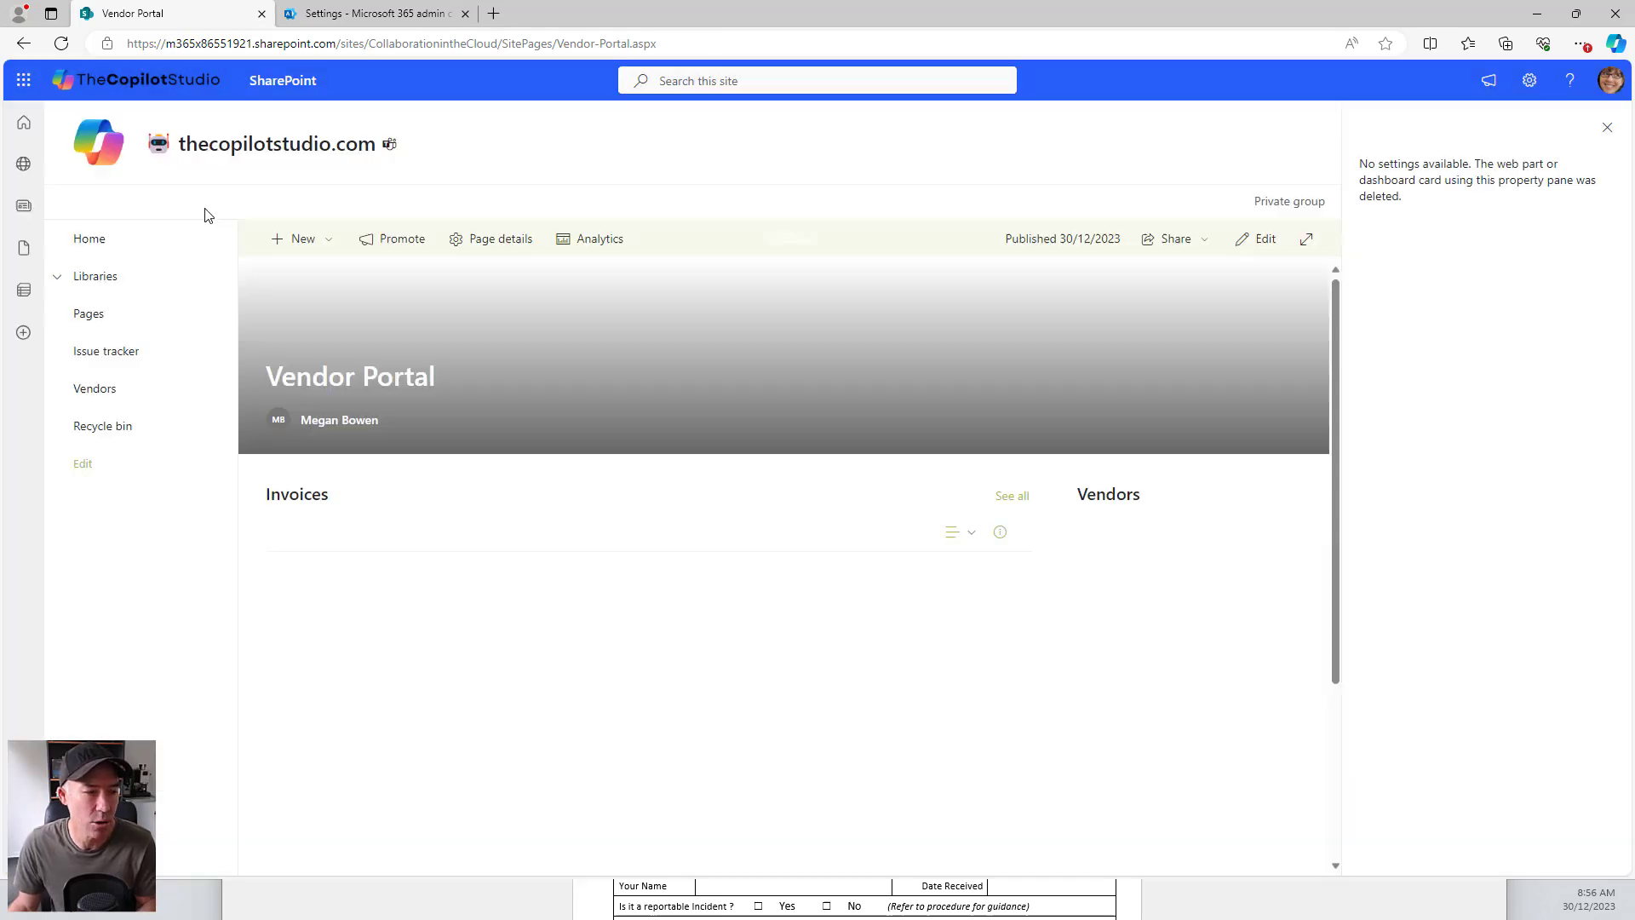
click(1605, 130)
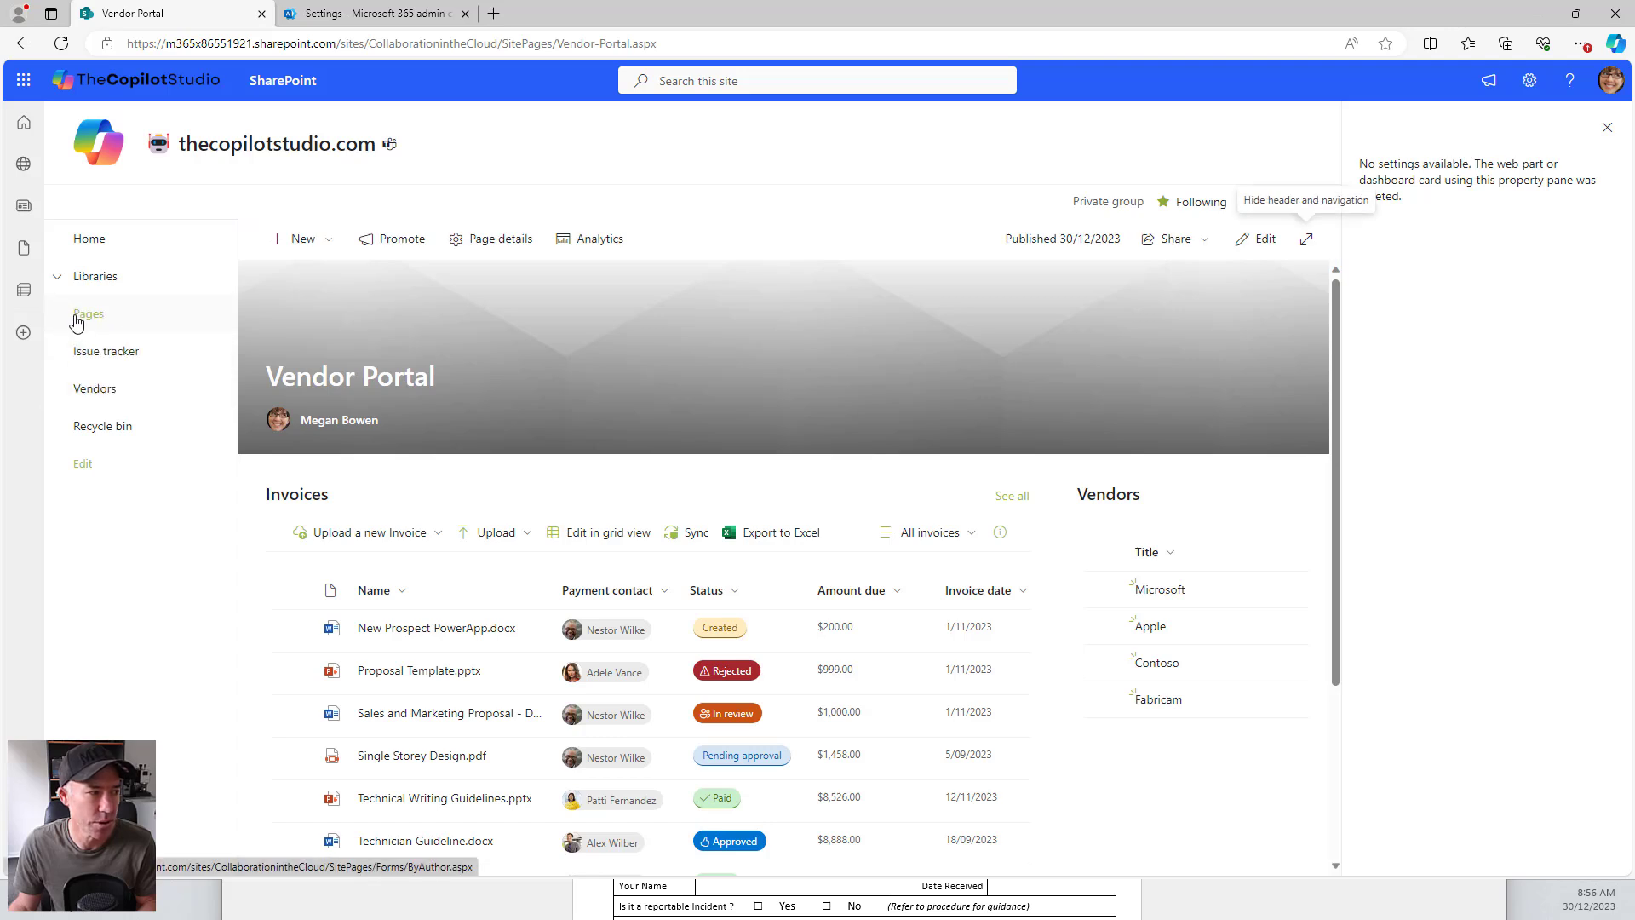
Step: Open the site's Invoices library and filter the Status column to Paid
click(56, 276)
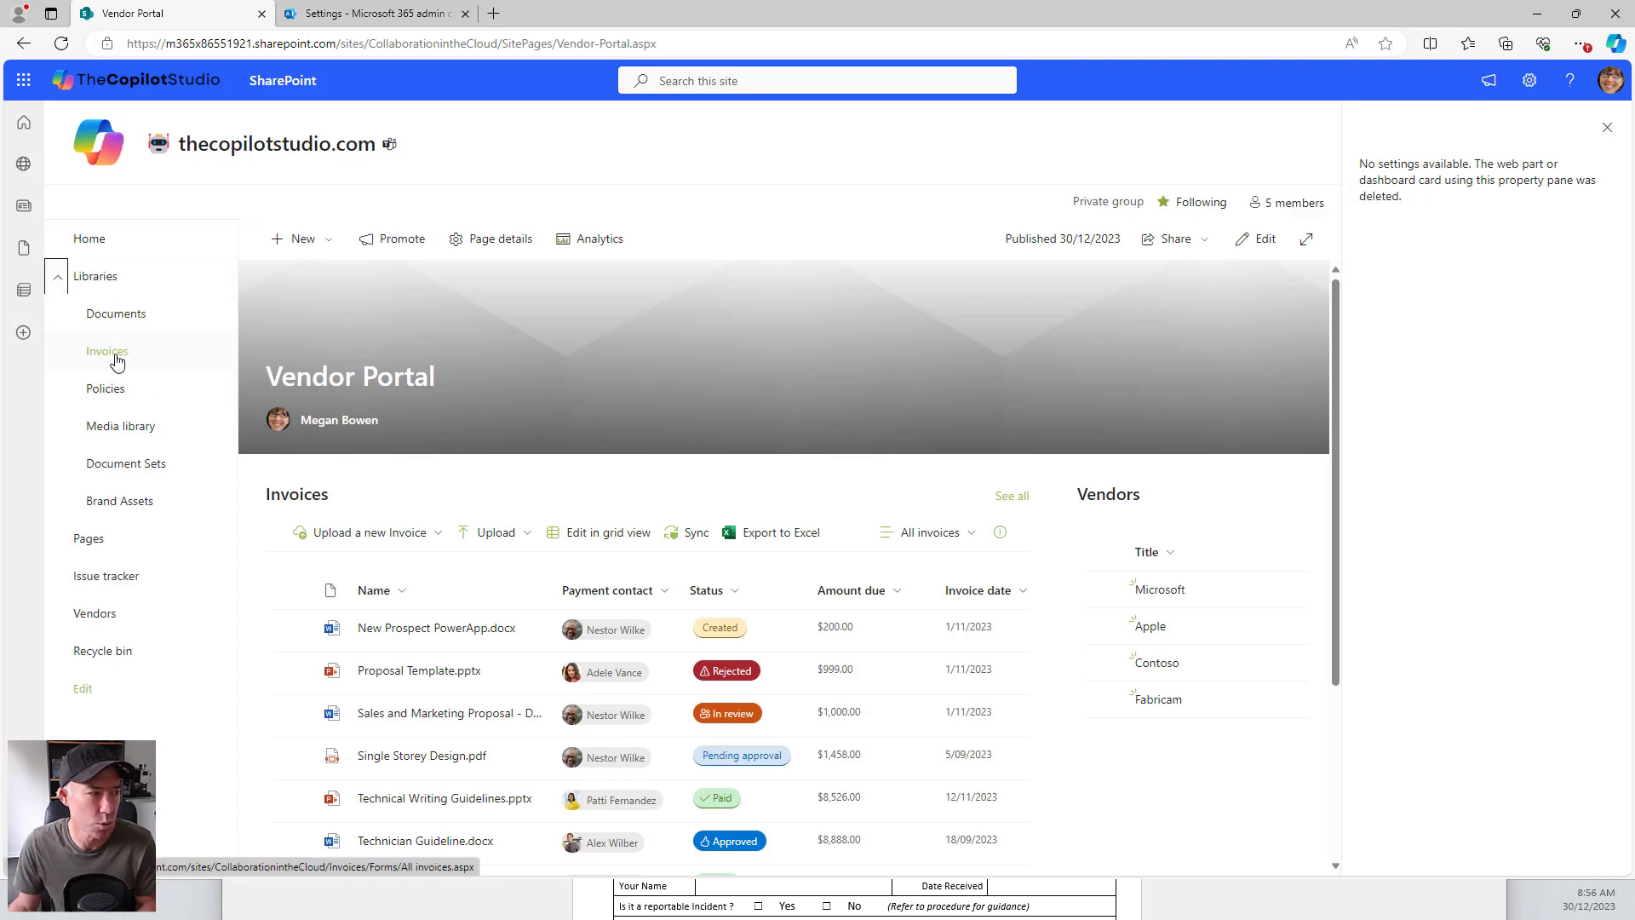
click(113, 352)
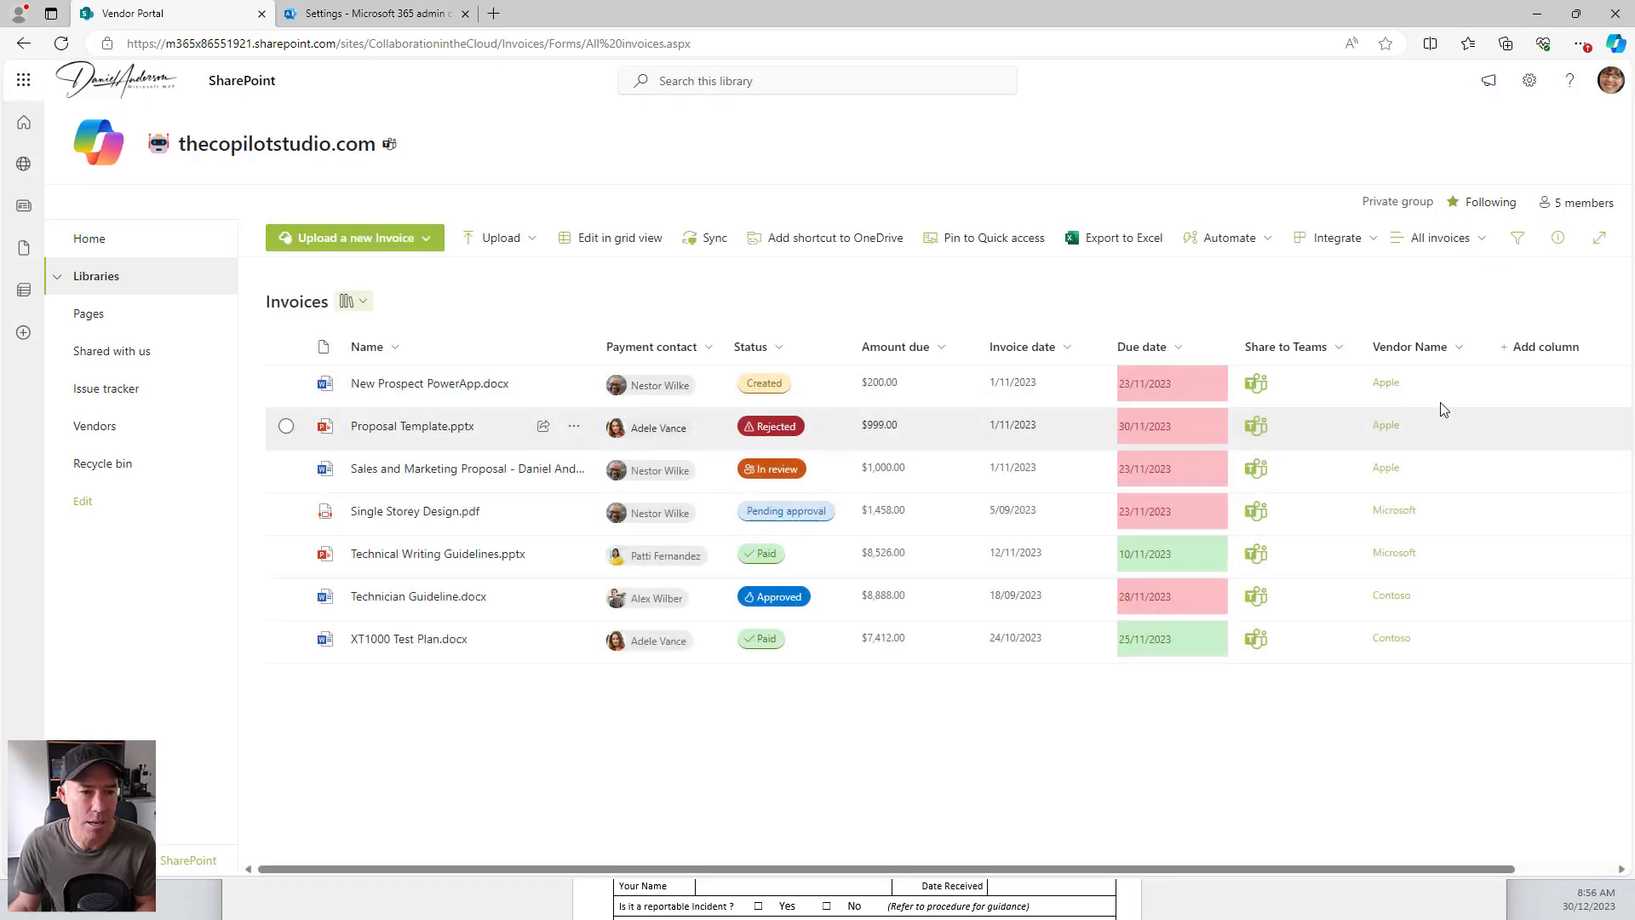
click(776, 349)
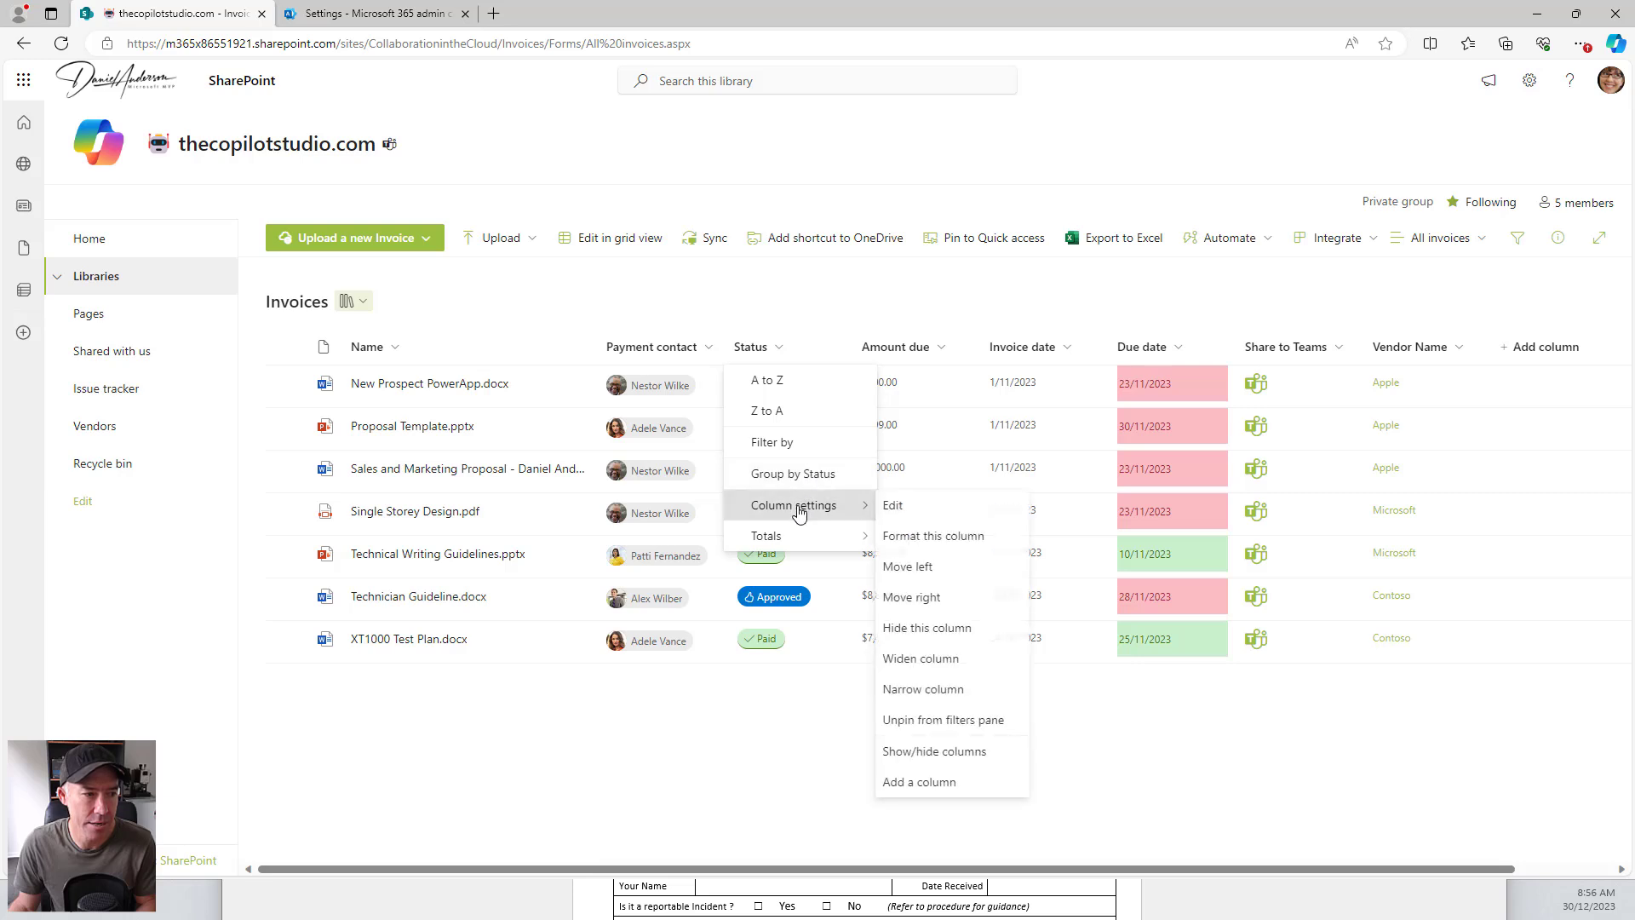
click(771, 441)
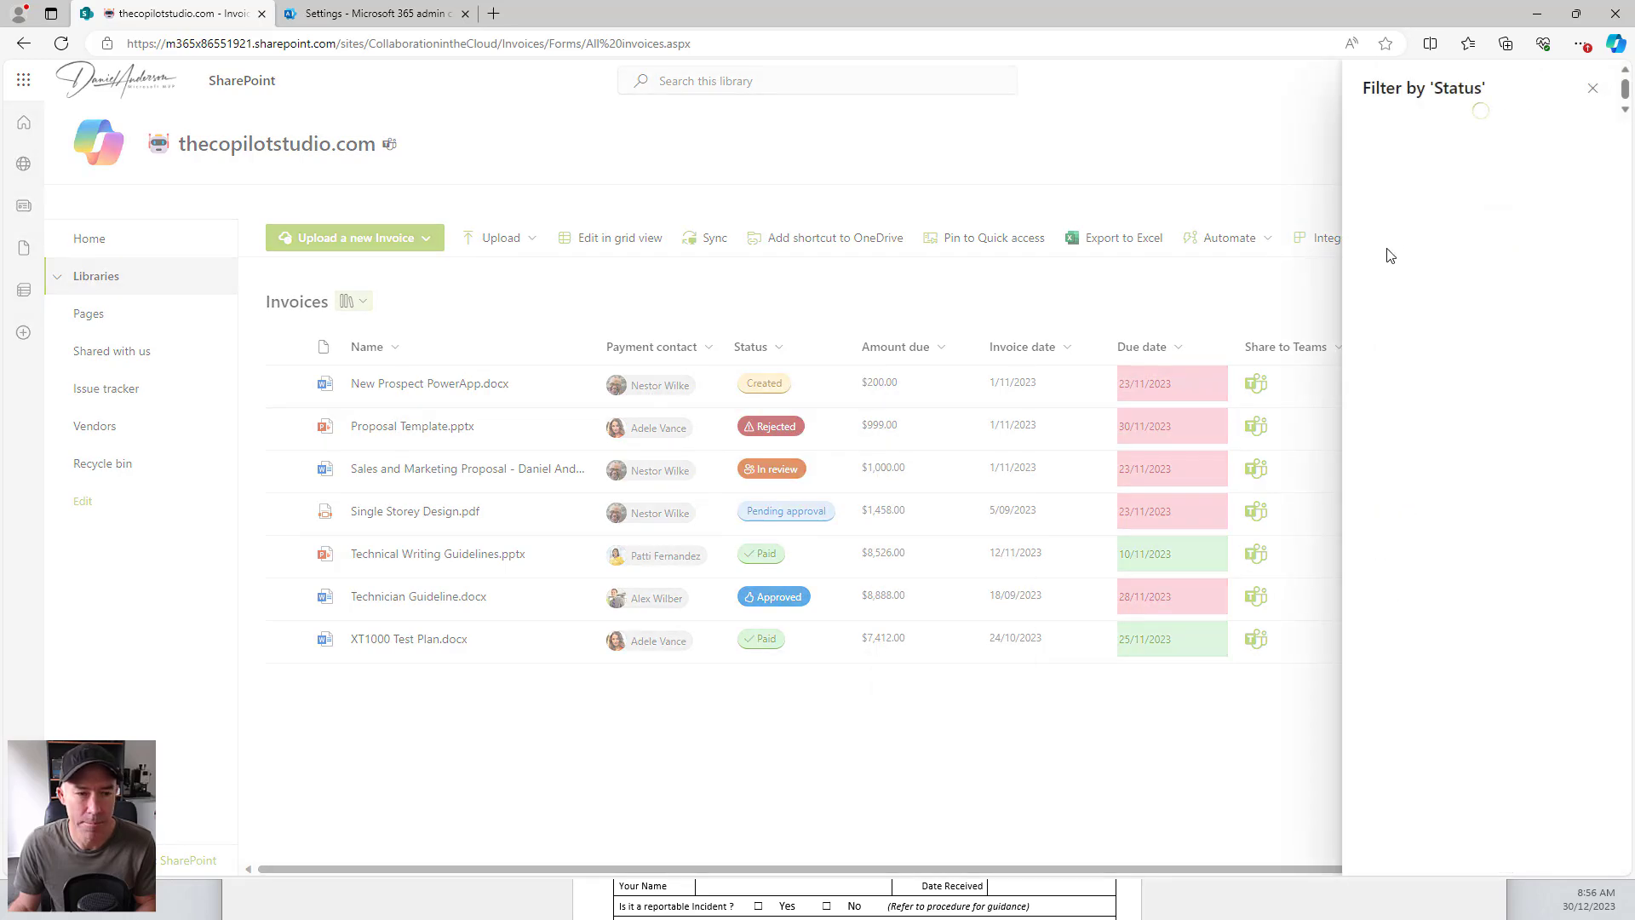
click(1370, 210)
click(1387, 316)
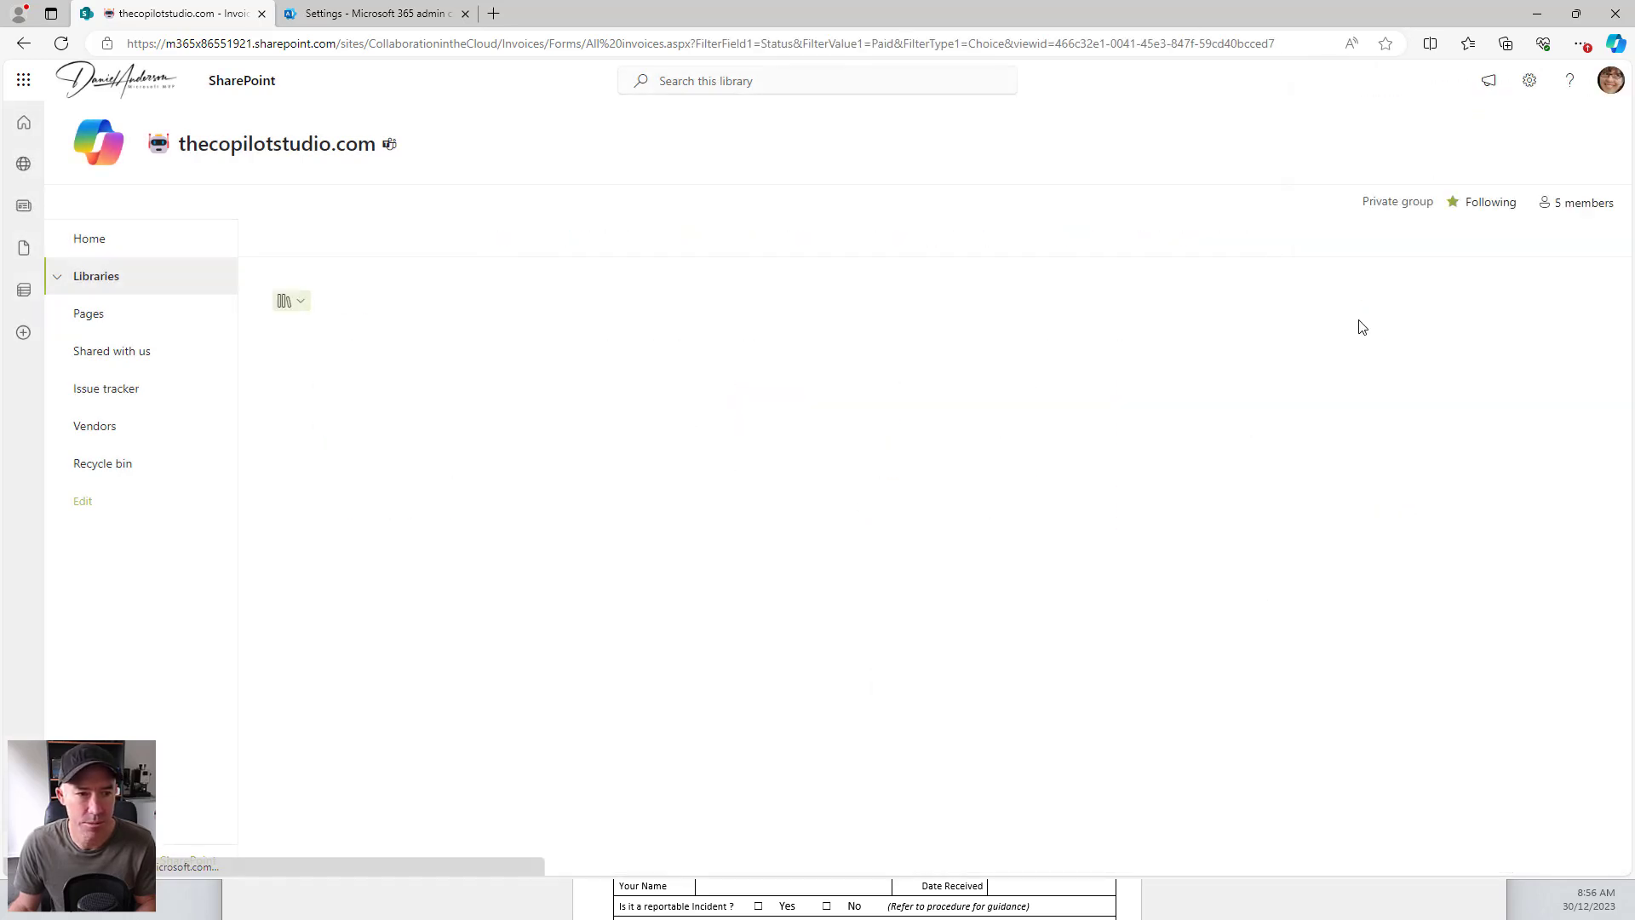
Step: Save the filtered library view as a new public view named Paid
click(1438, 247)
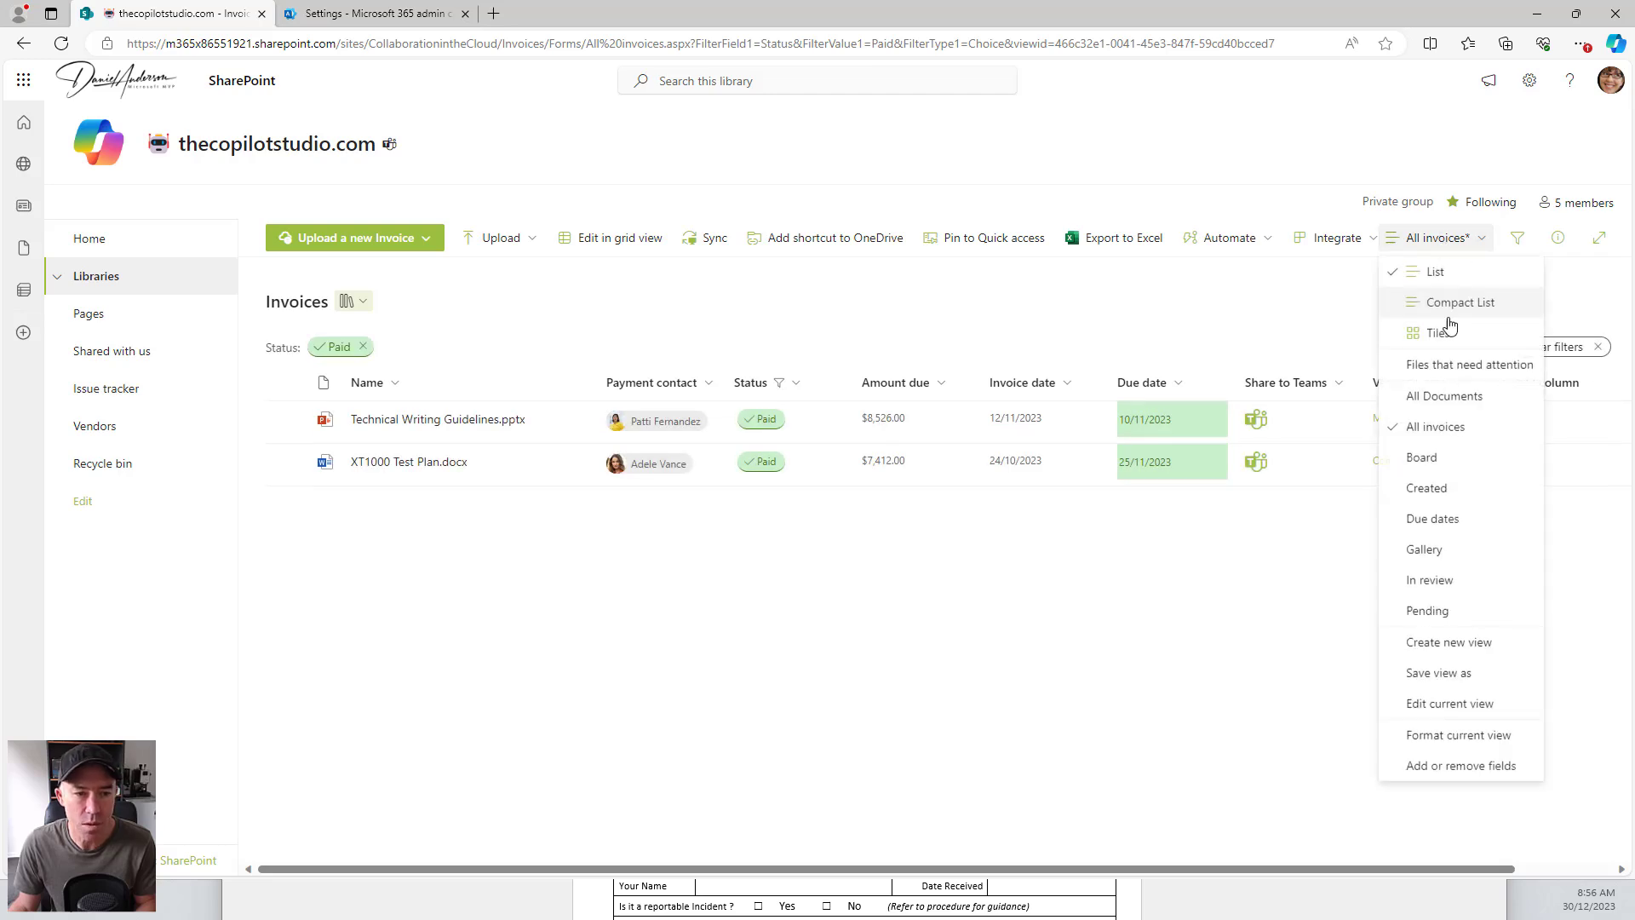
click(1434, 674)
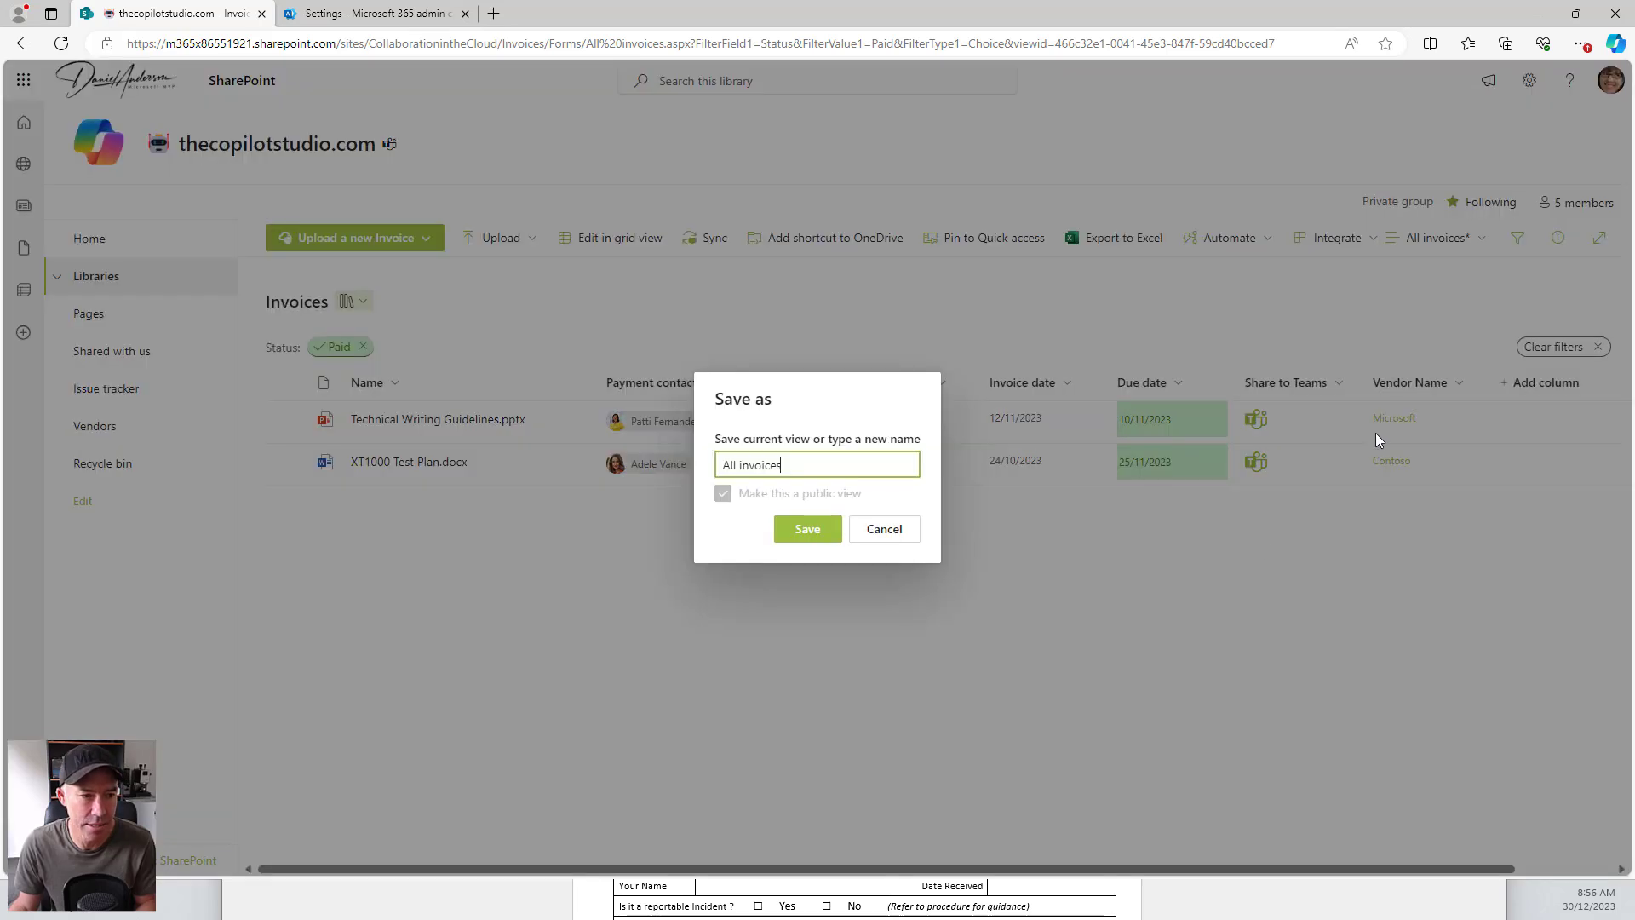
triple_click(782, 474)
text(Paid)
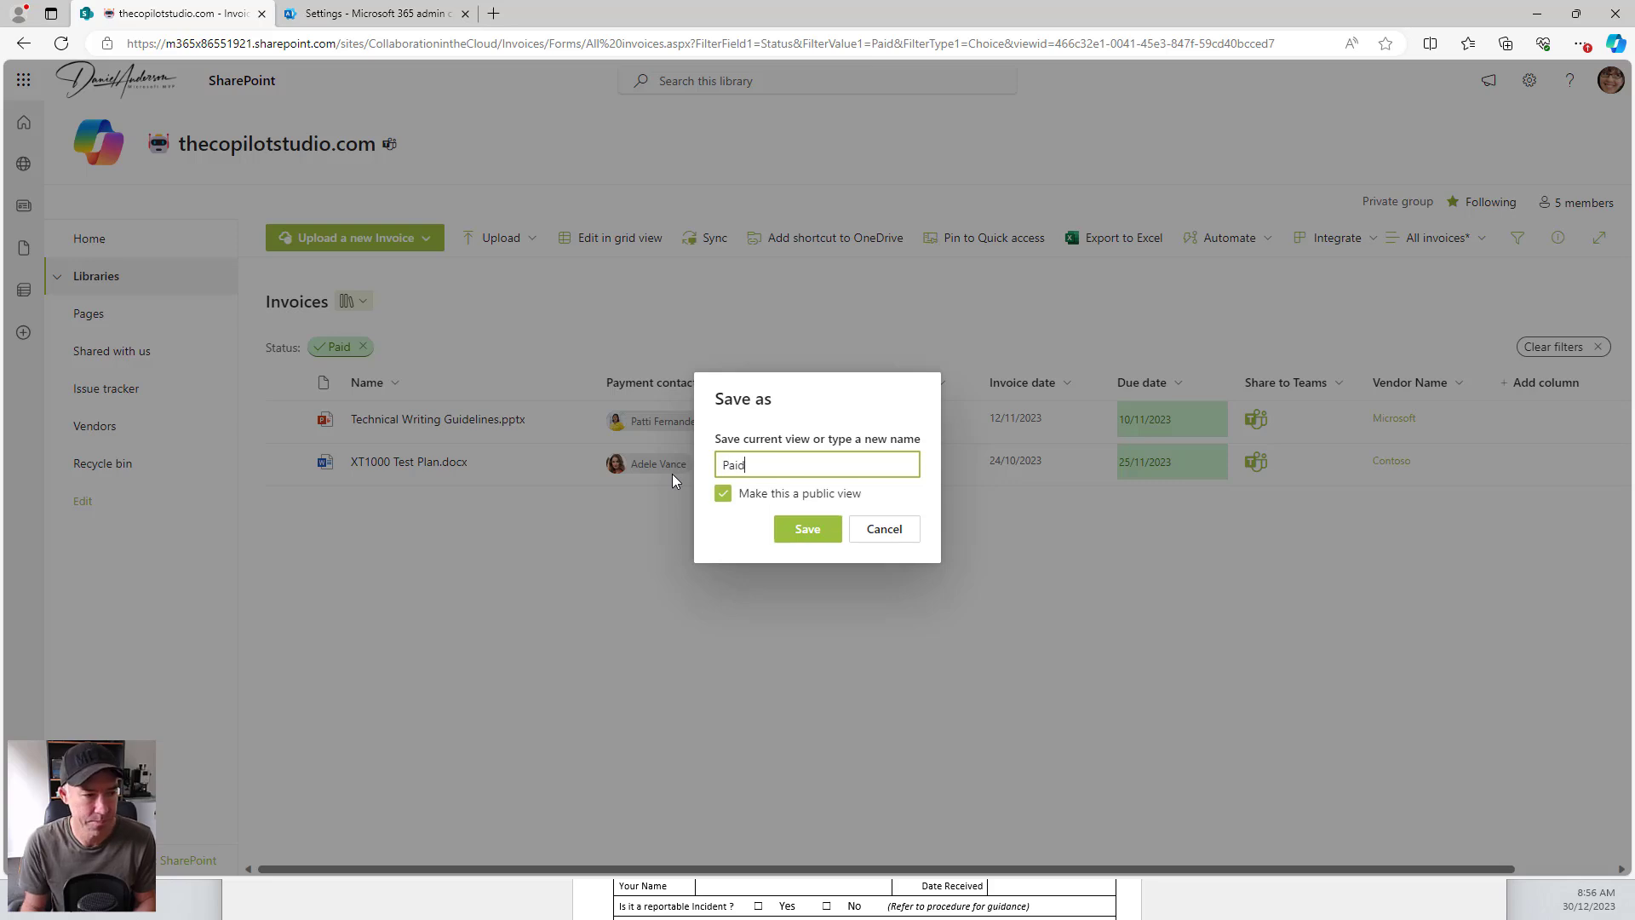
click(837, 529)
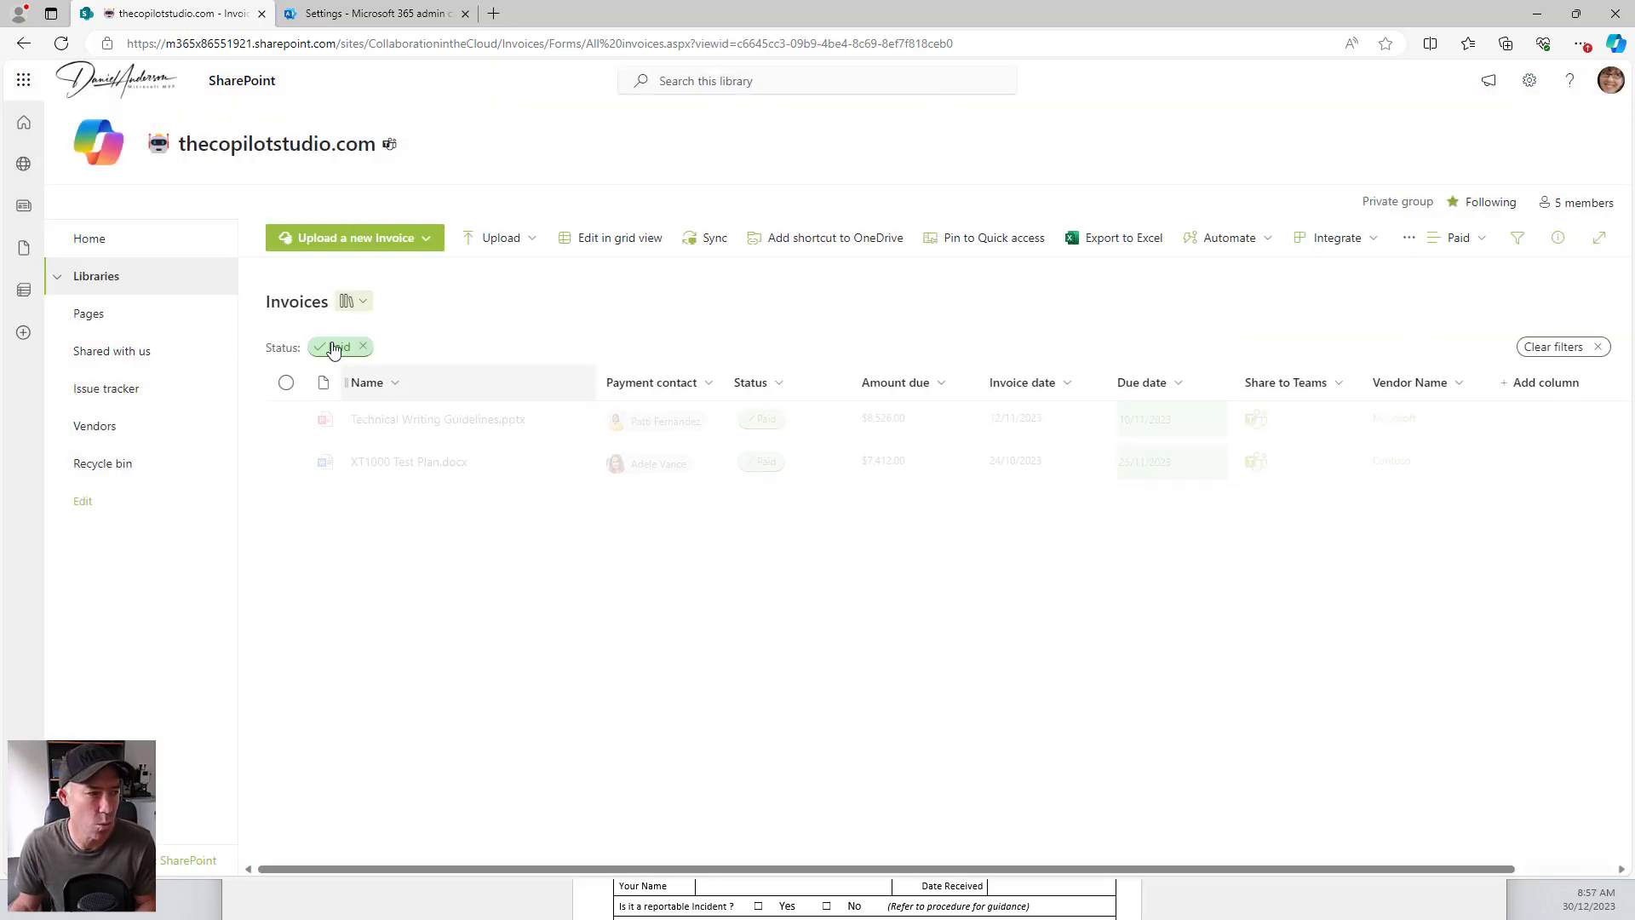
Step: Return the library to the All invoices view and filter the Status column to Rejected
click(1458, 238)
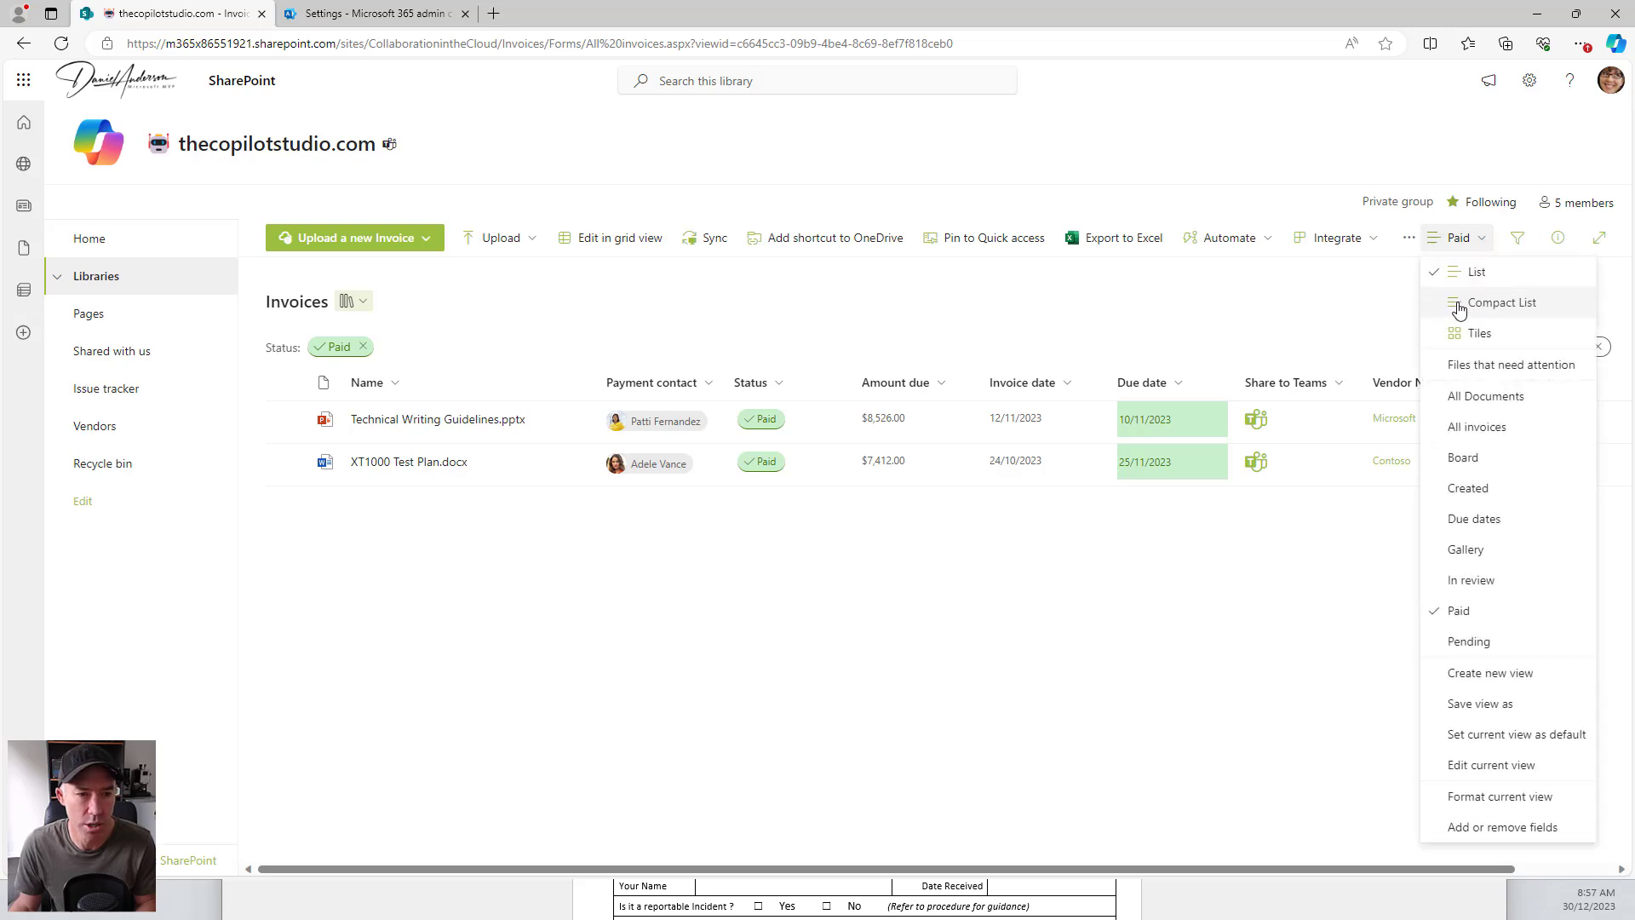
click(1483, 398)
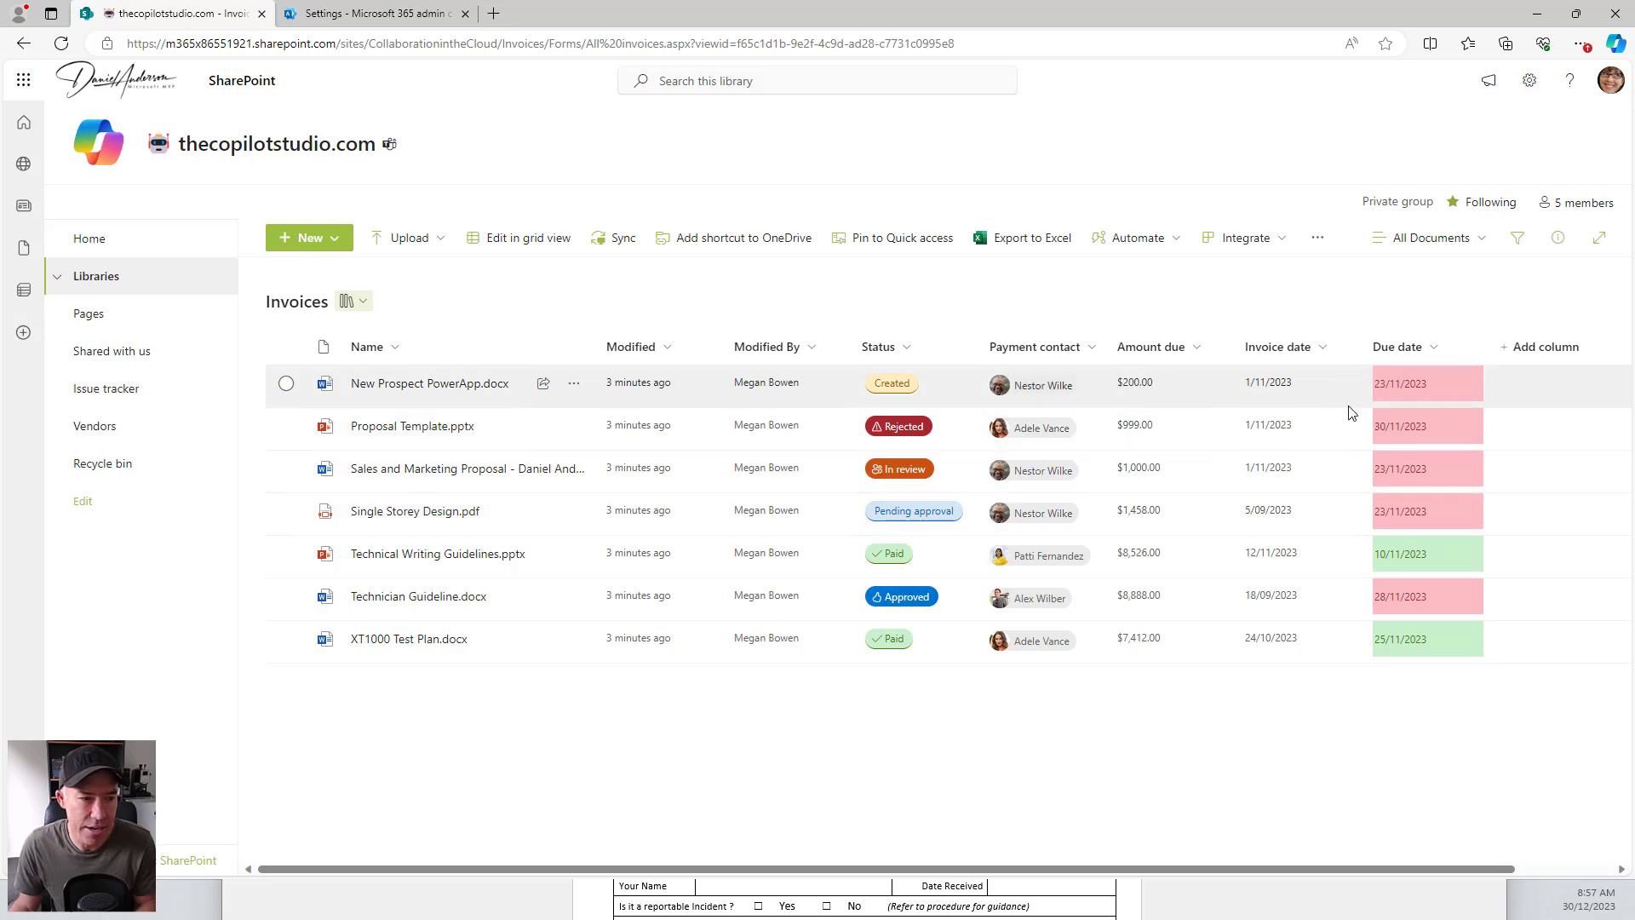
click(1427, 238)
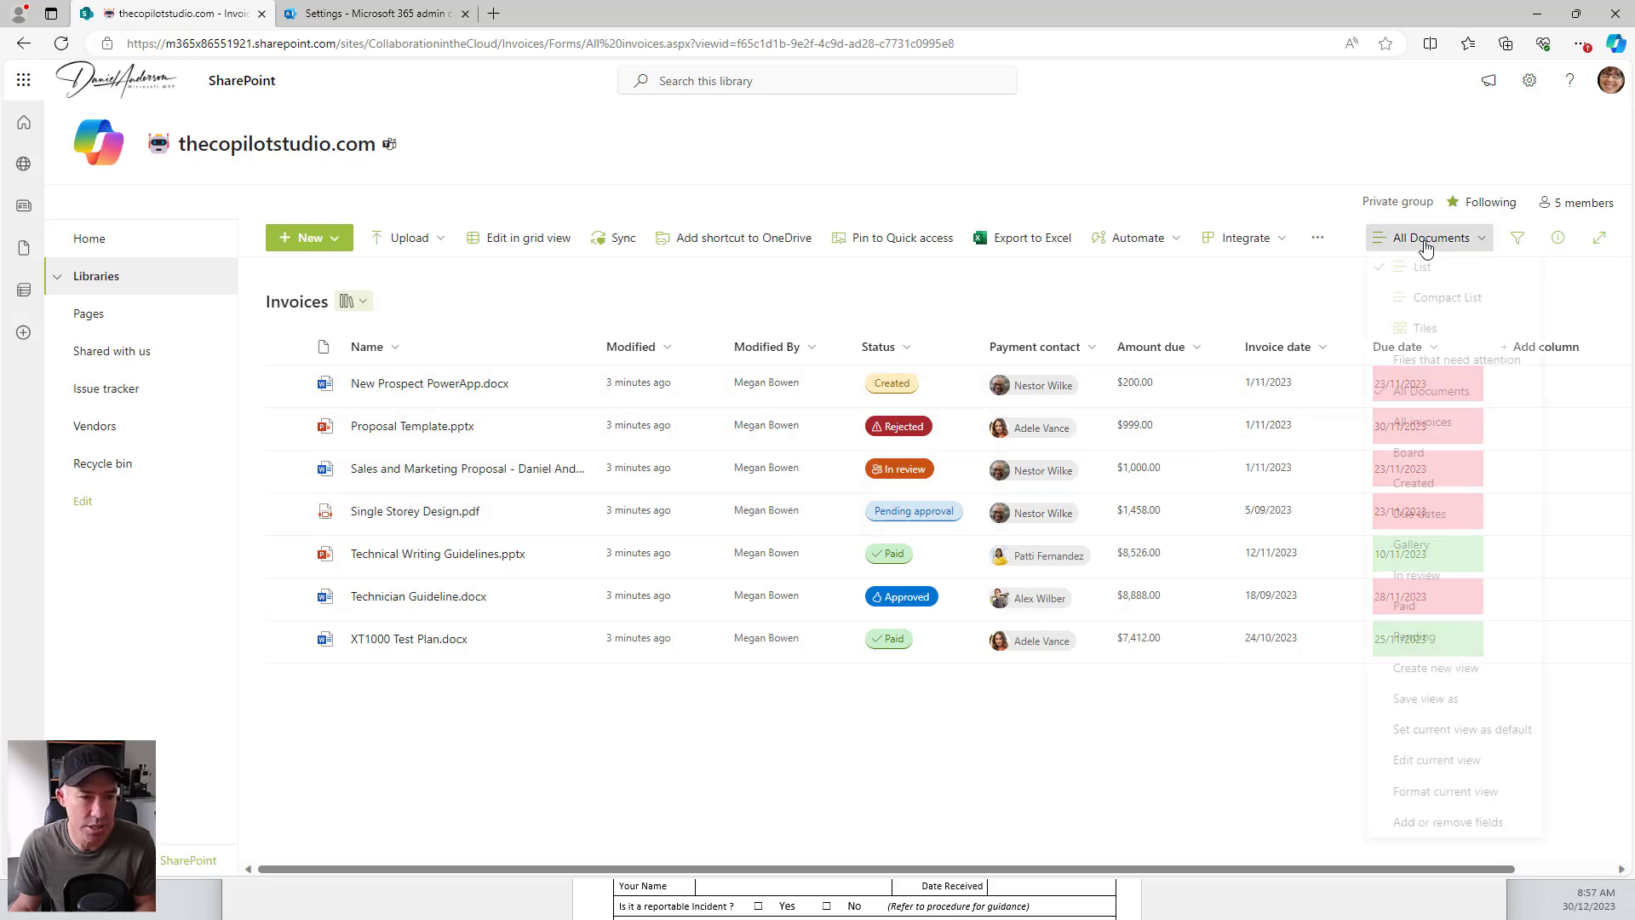
click(1426, 427)
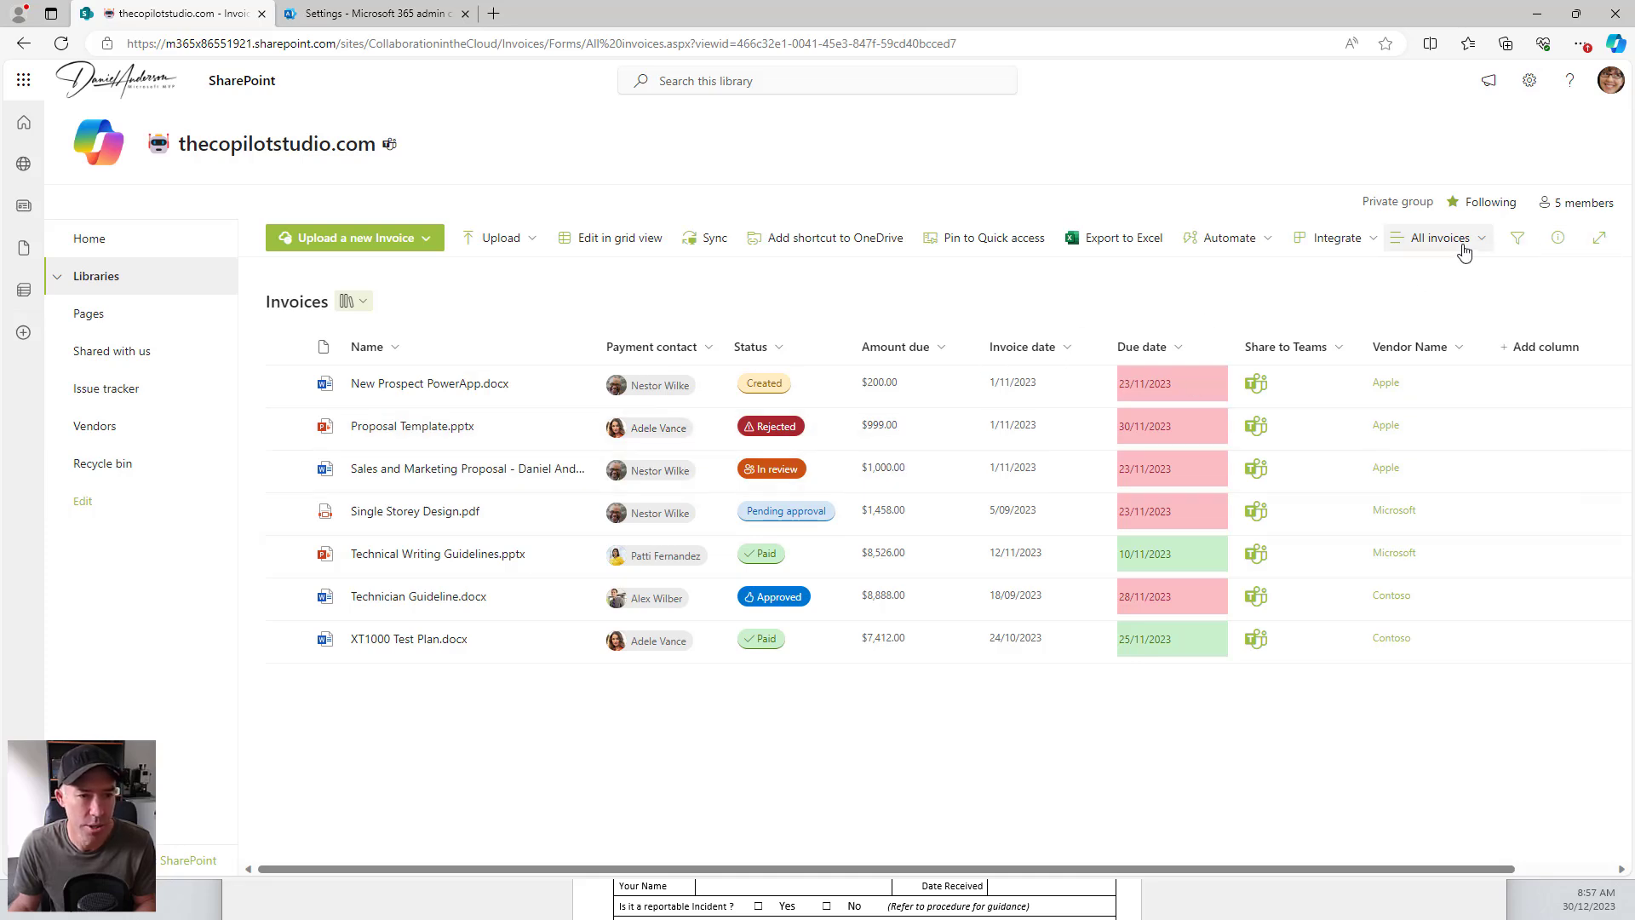
click(776, 350)
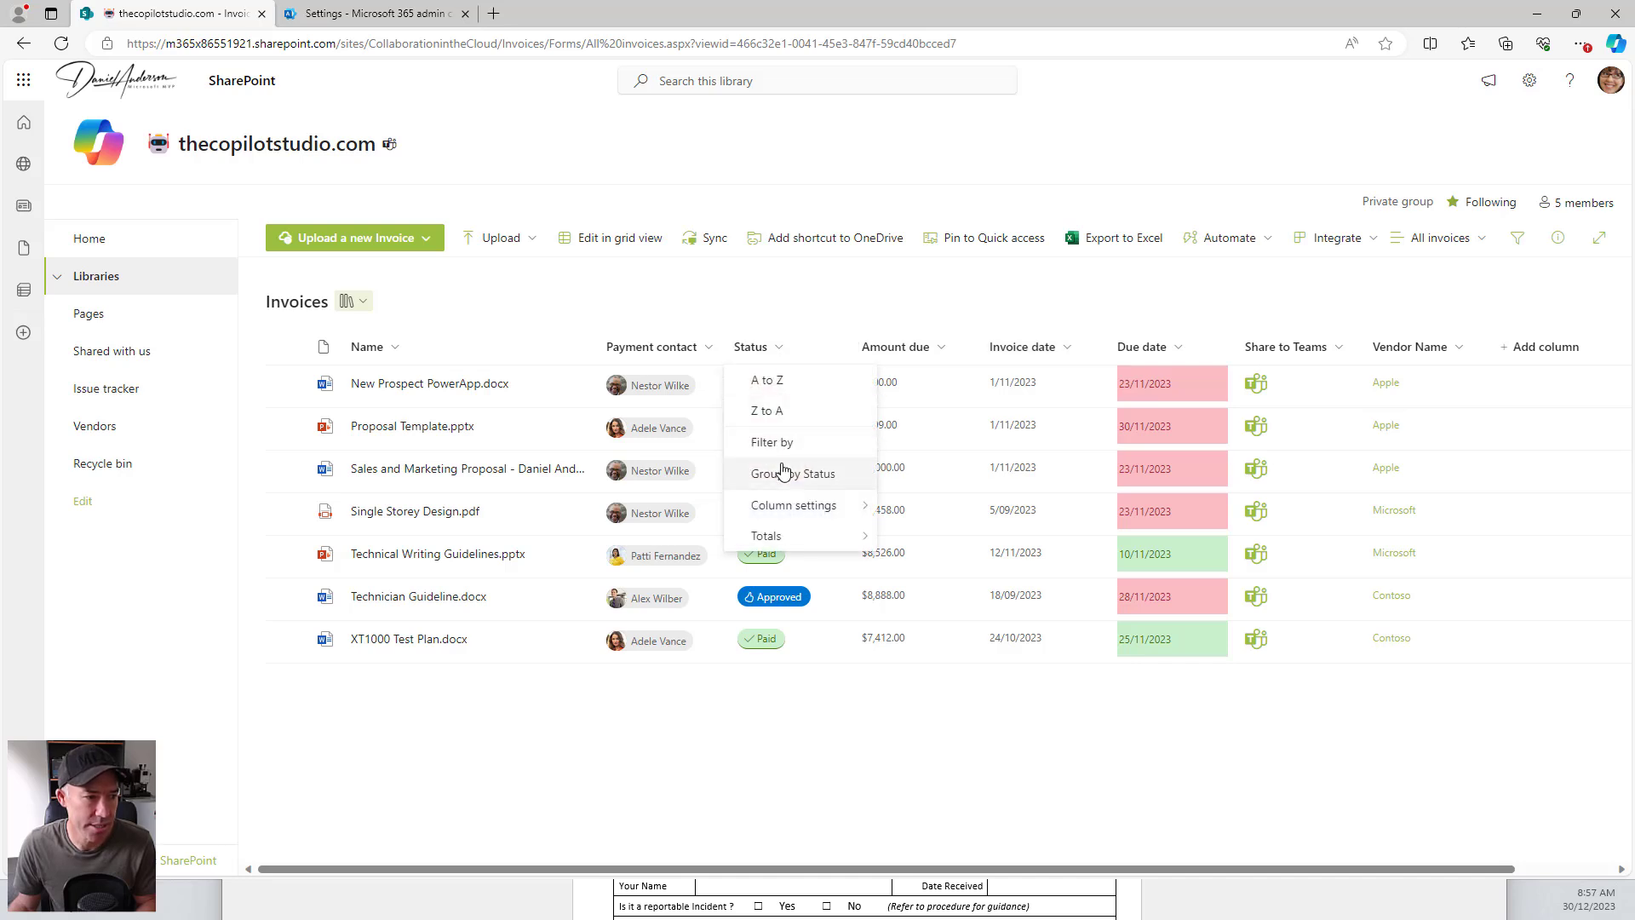
click(771, 441)
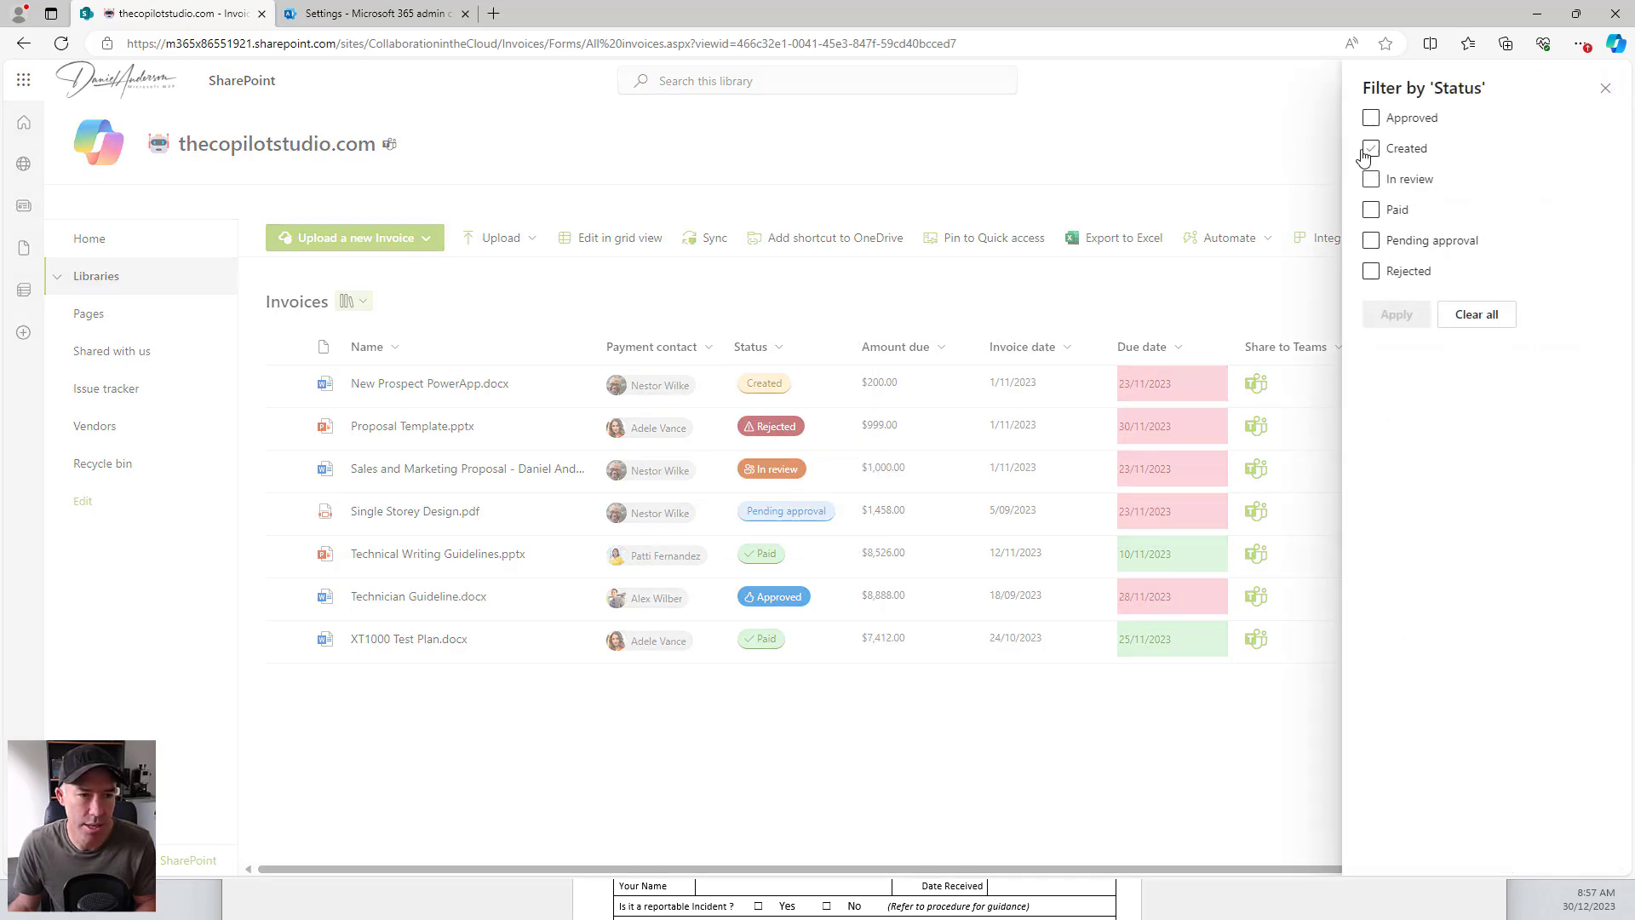
click(1371, 271)
click(1397, 314)
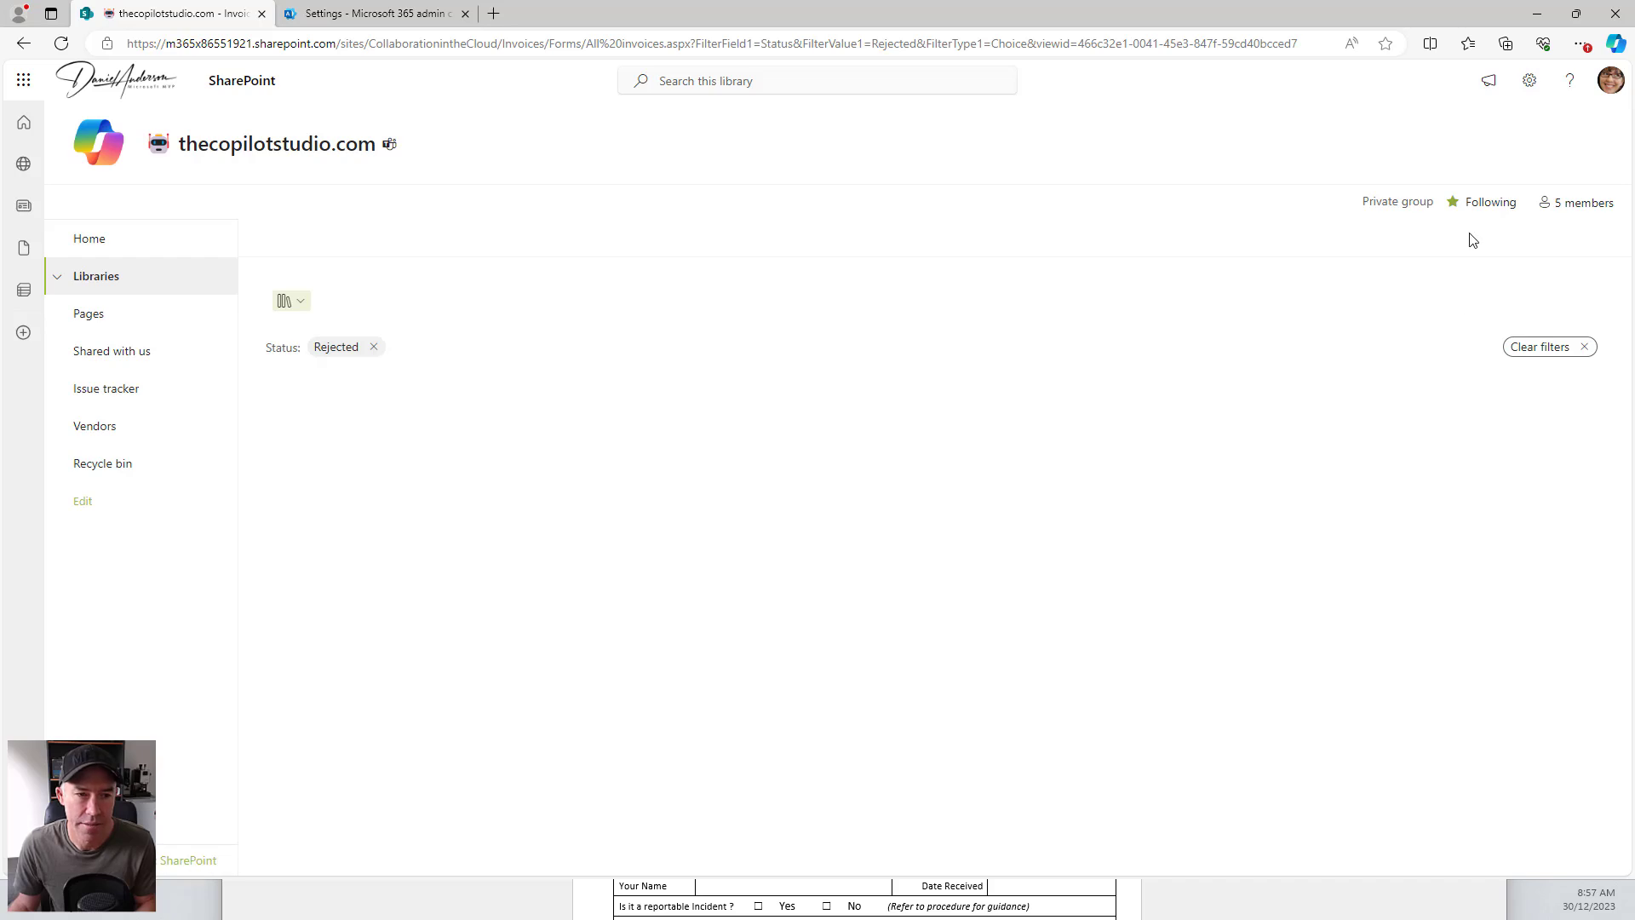
Step: Save the filtered library view as a new public view named Rejected and check the list of views
click(1412, 238)
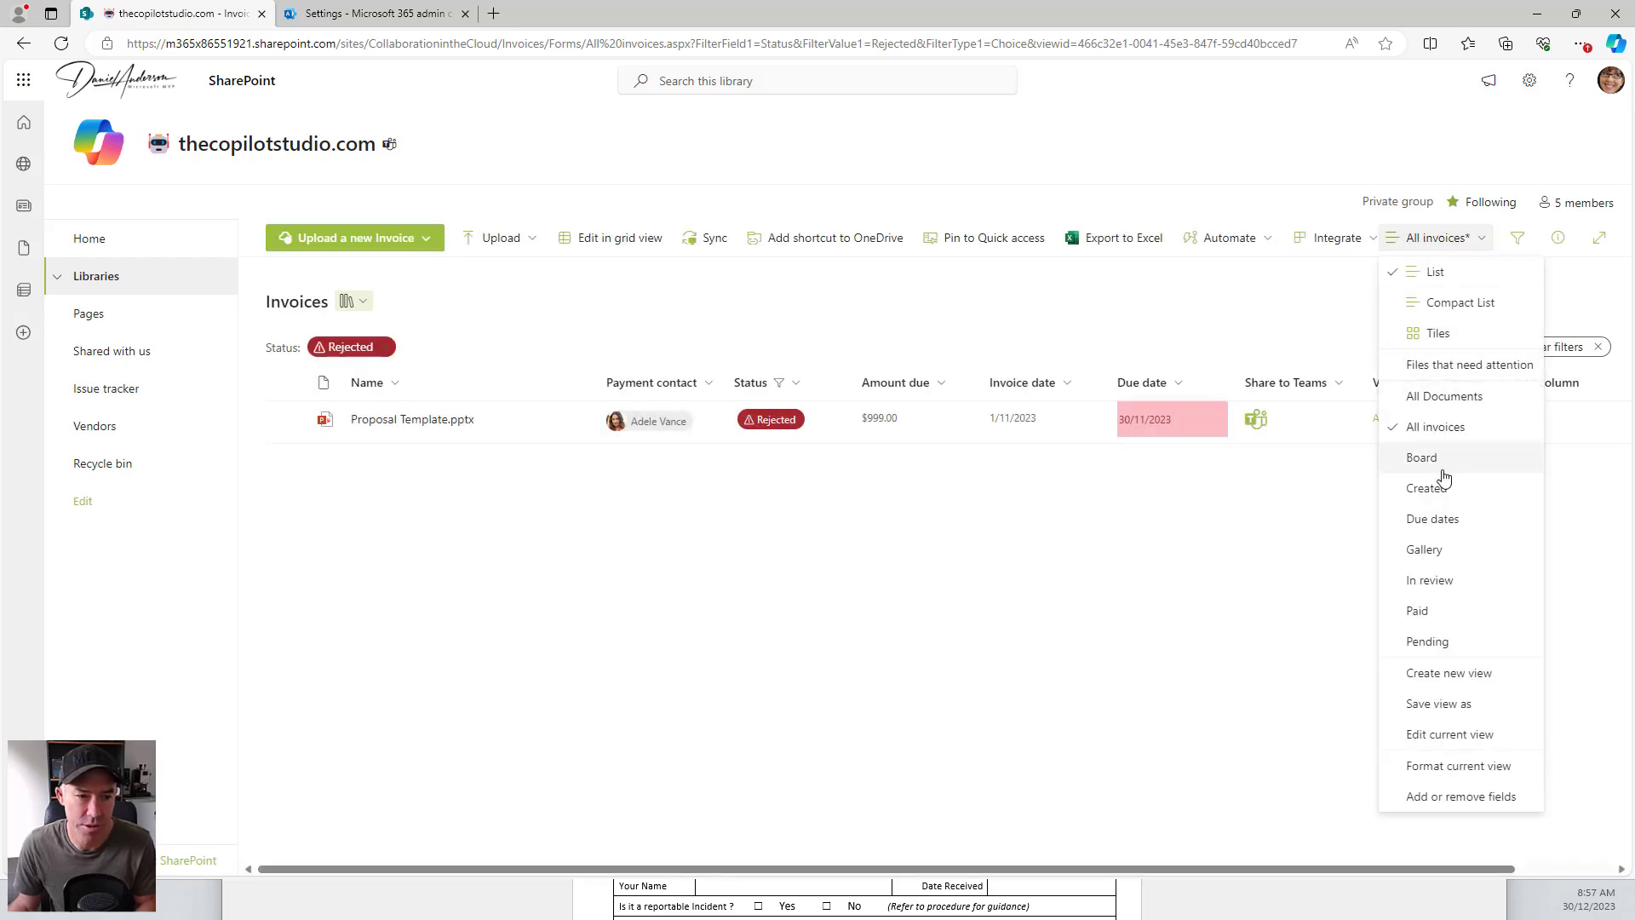
click(1439, 704)
drag(838, 469, 656, 469)
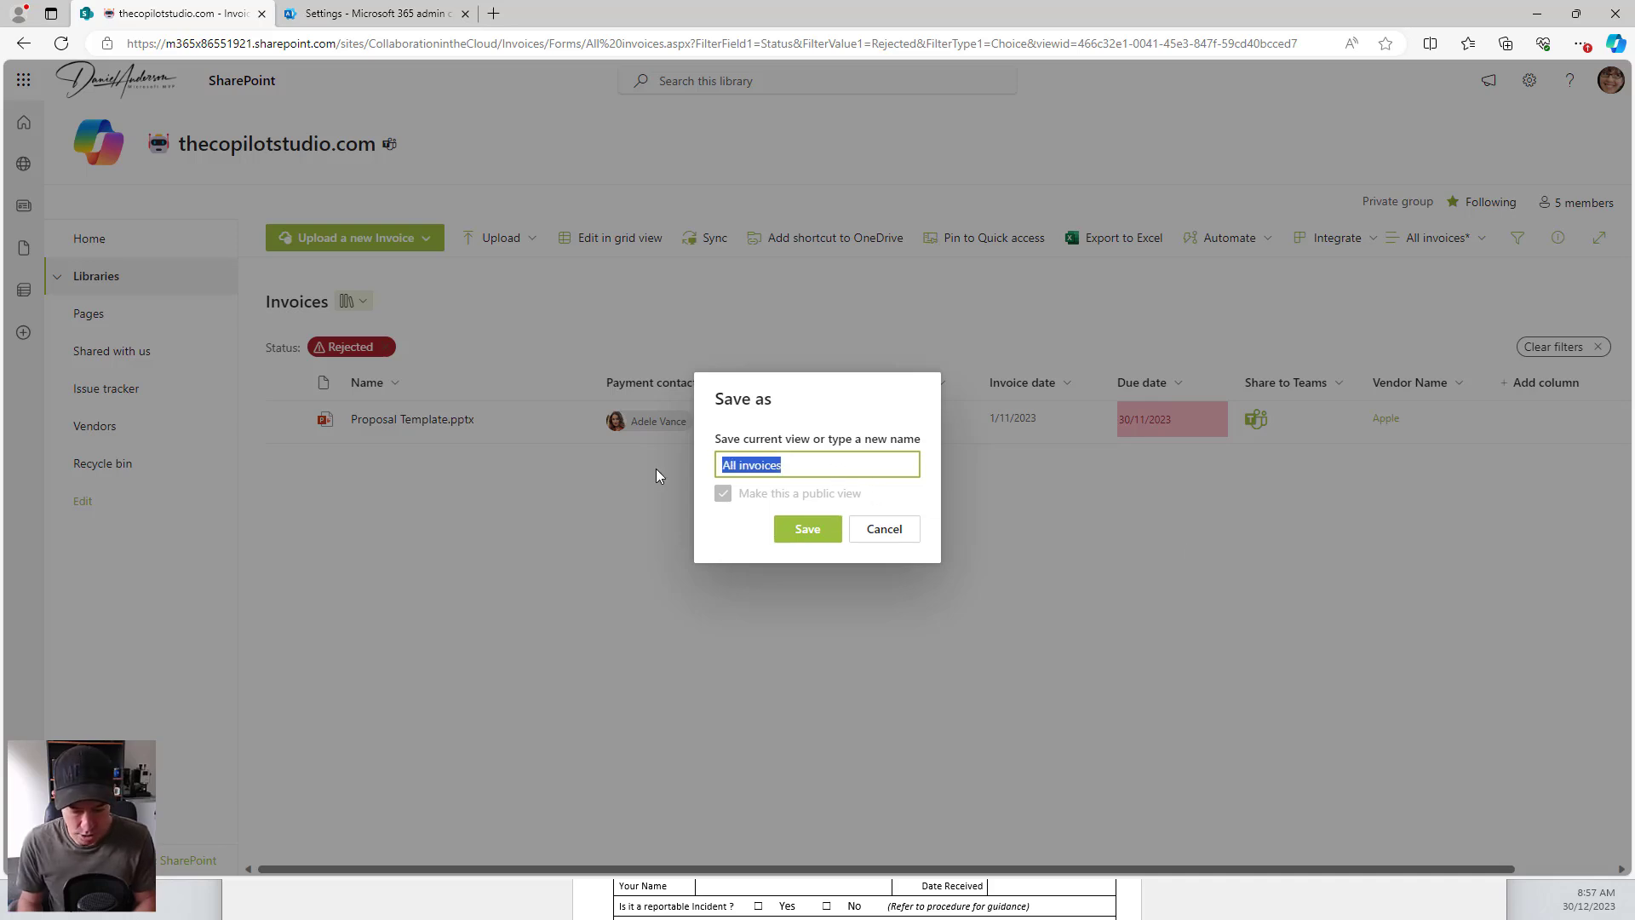
text(Rejected)
click(805, 530)
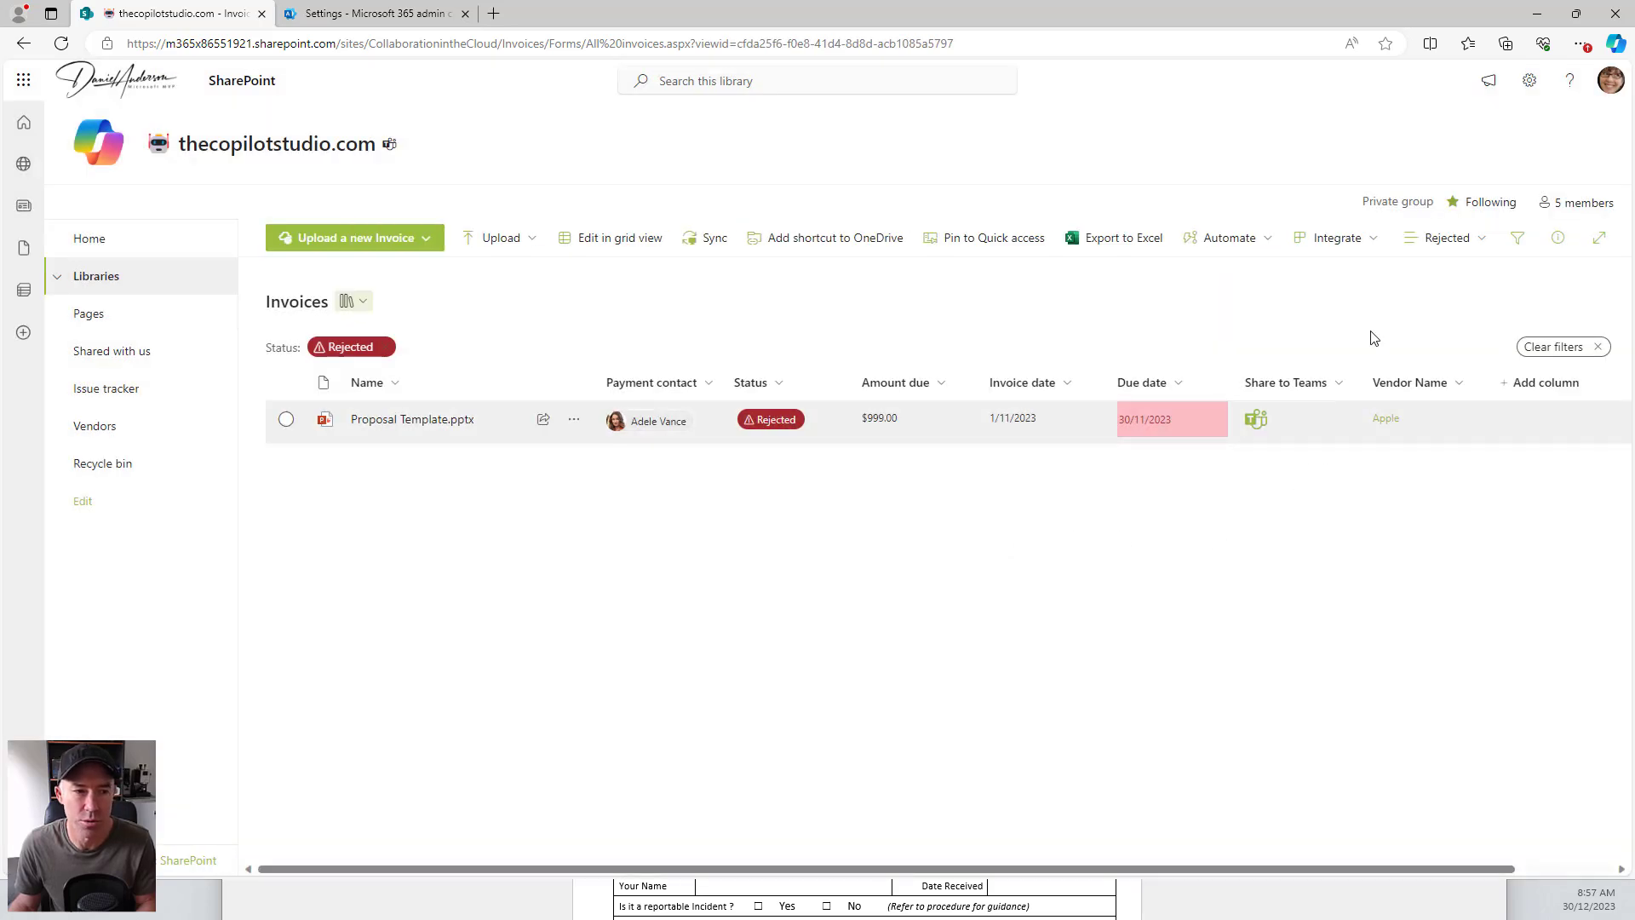
click(1446, 237)
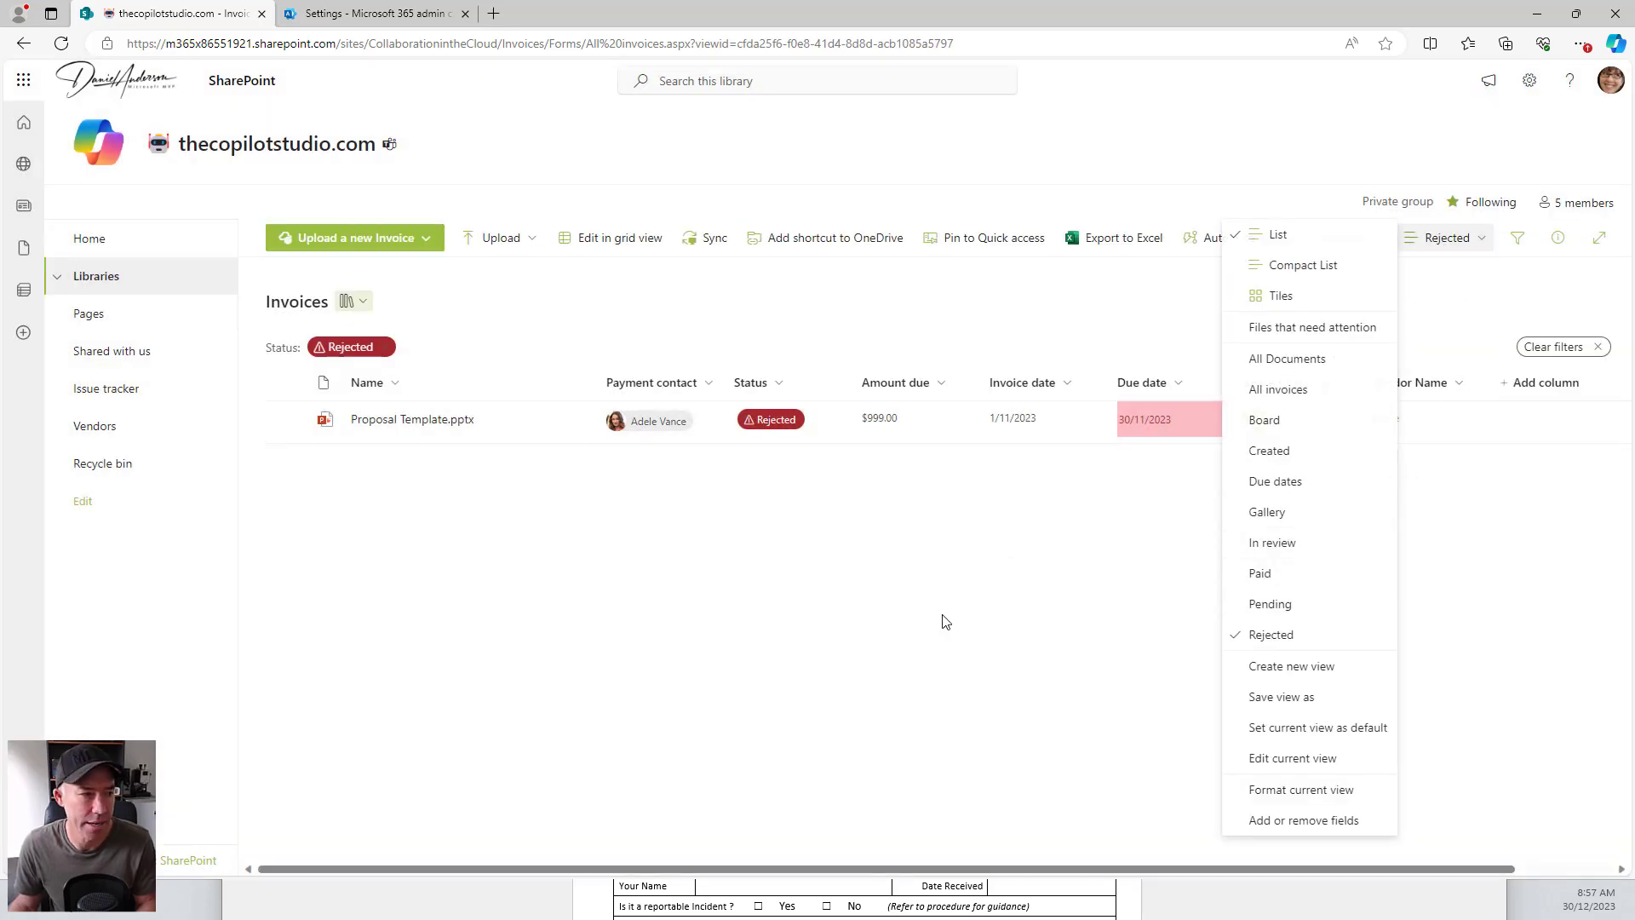
click(942, 647)
Step: Reopen the Vendor Portal page from the site's pages and put it into edit mode
click(108, 317)
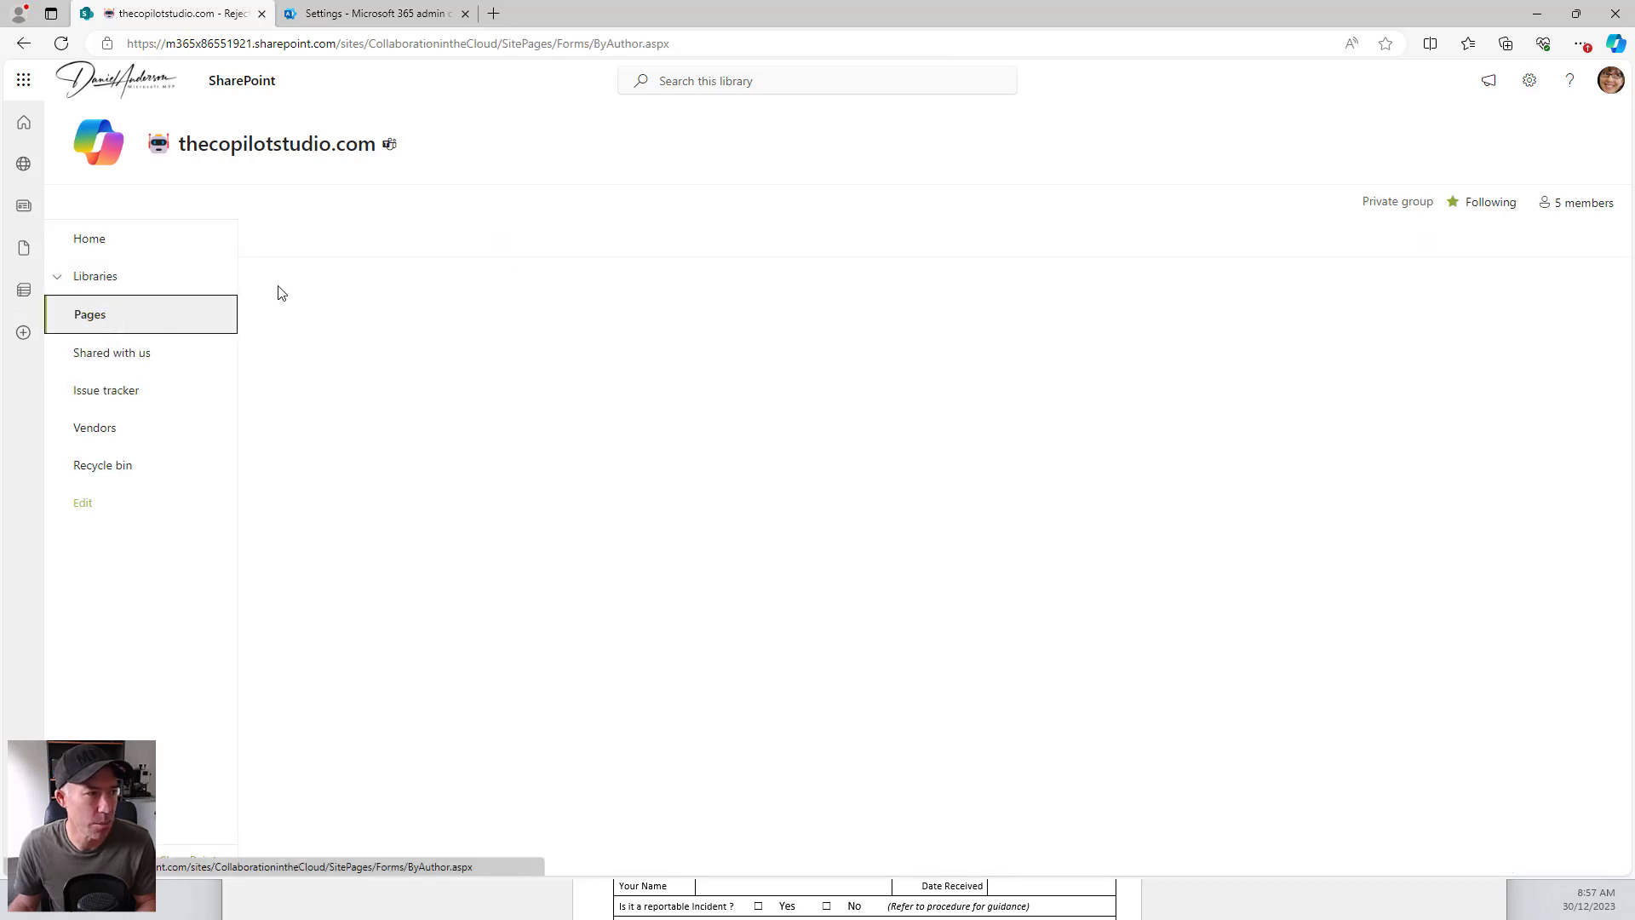
click(433, 536)
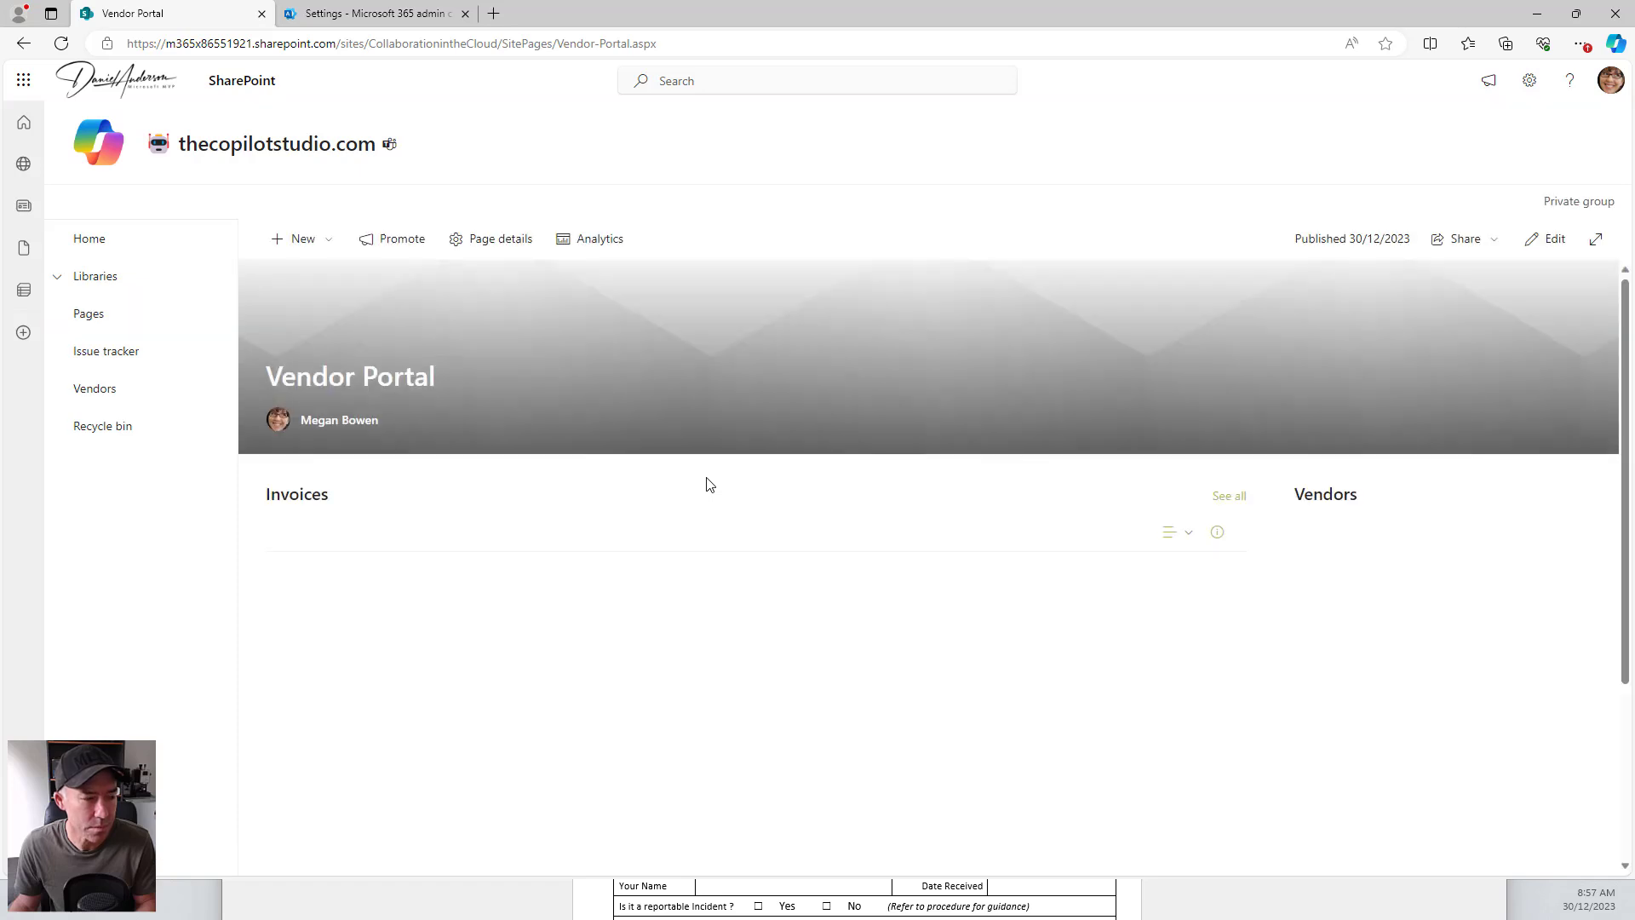
click(1537, 243)
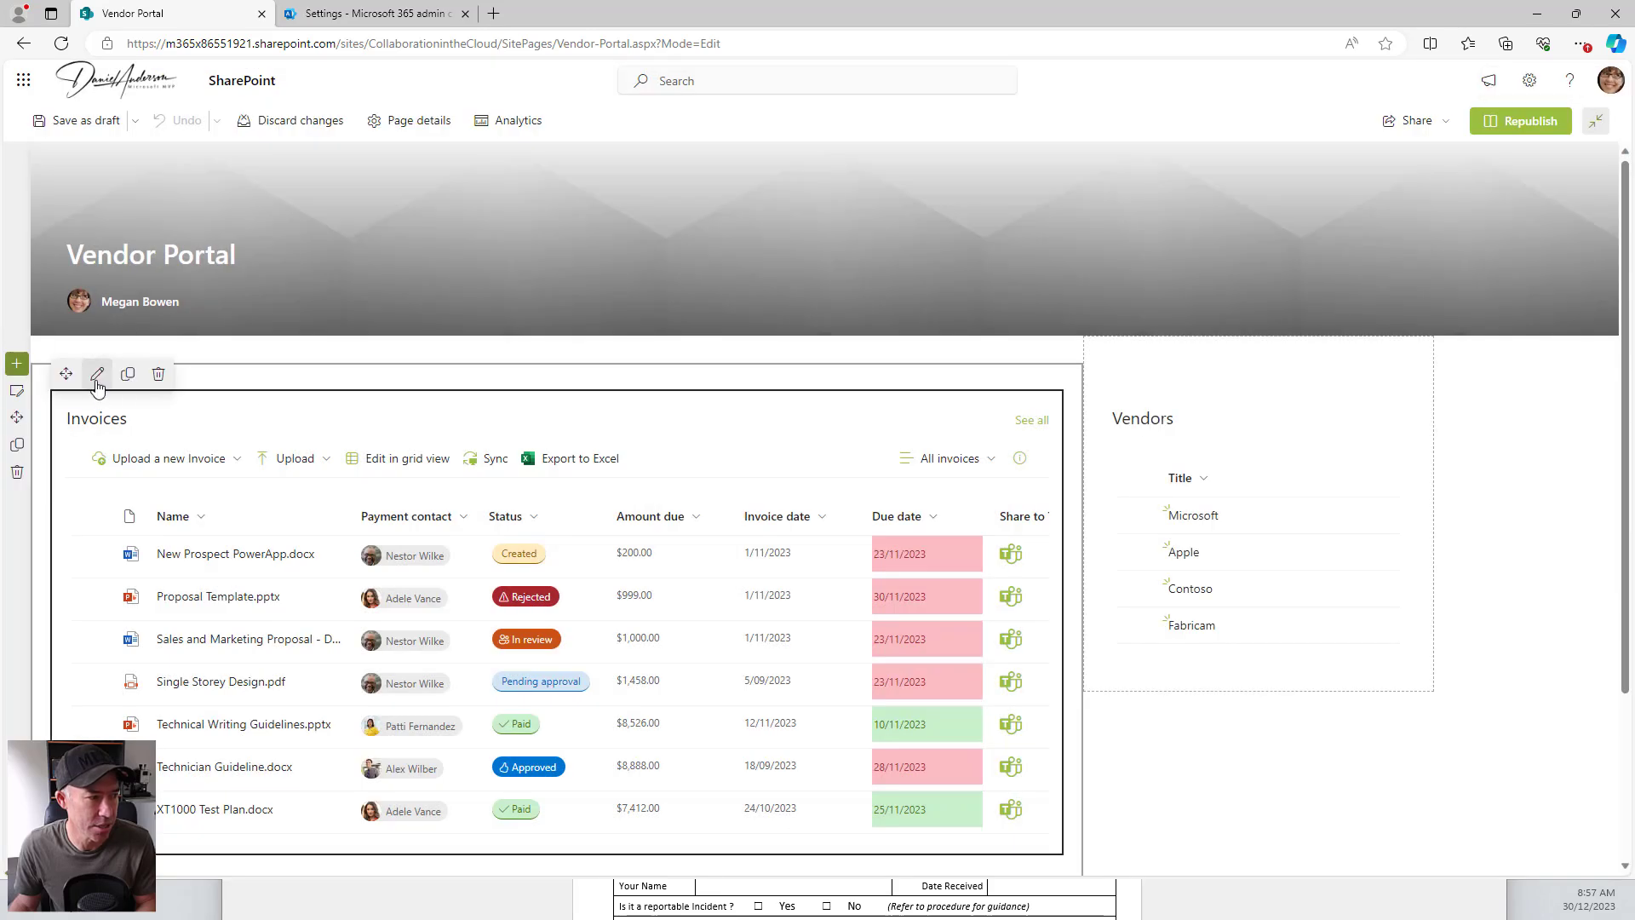
Step: Set the Invoices web part to the Paid view with its command bar and "See all" button hidden, and title it Padi Invoices
click(96, 373)
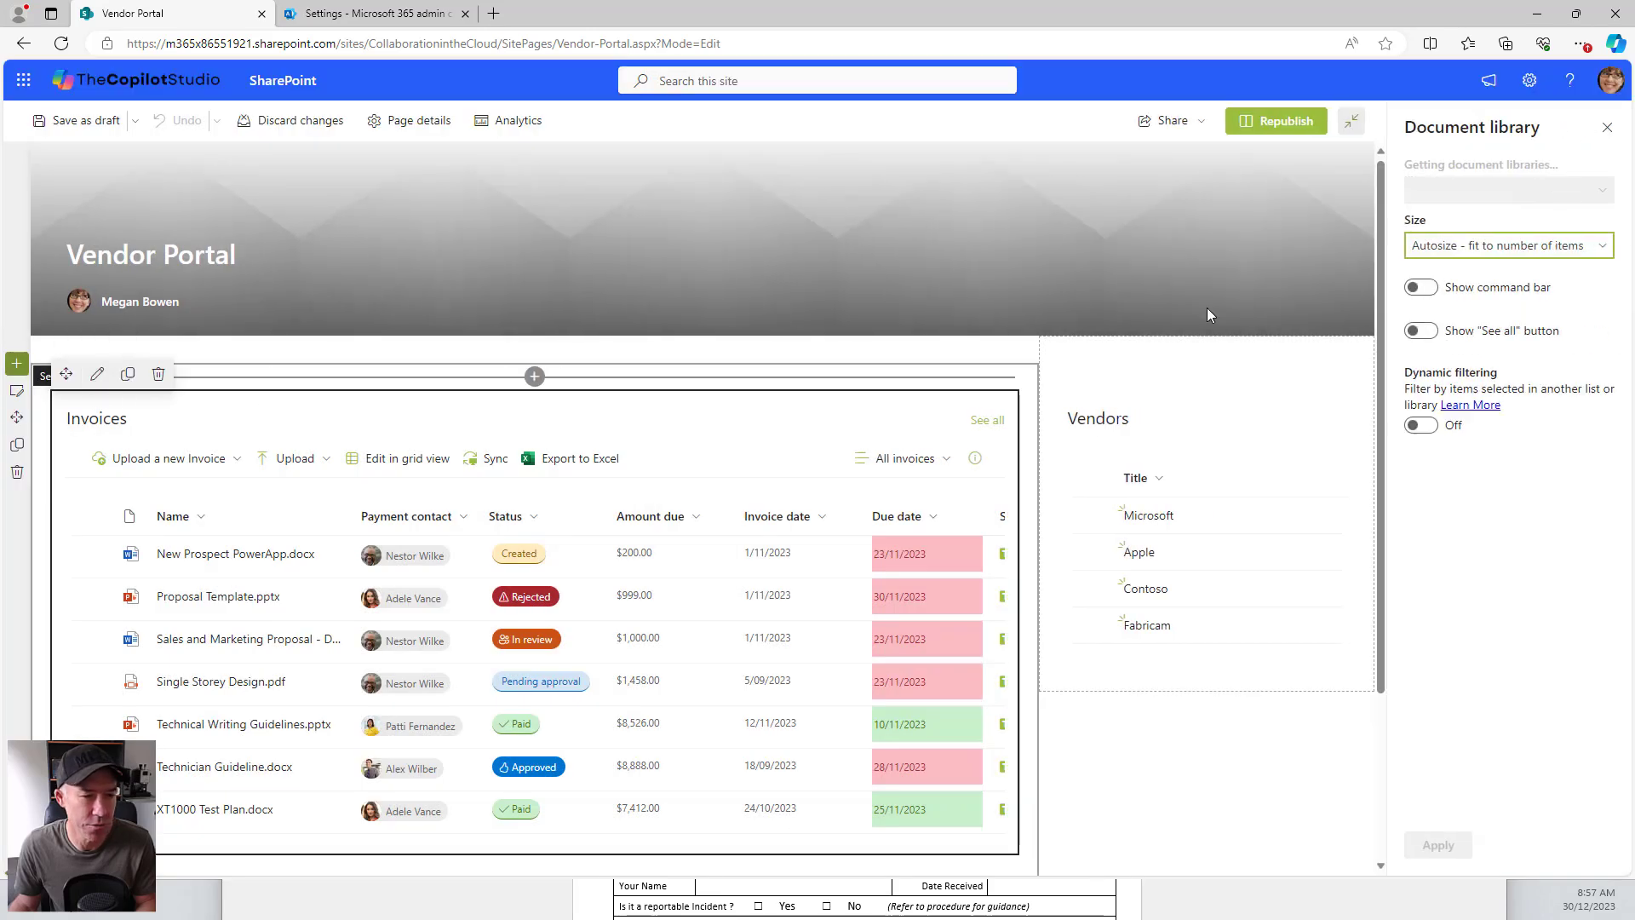
click(1448, 247)
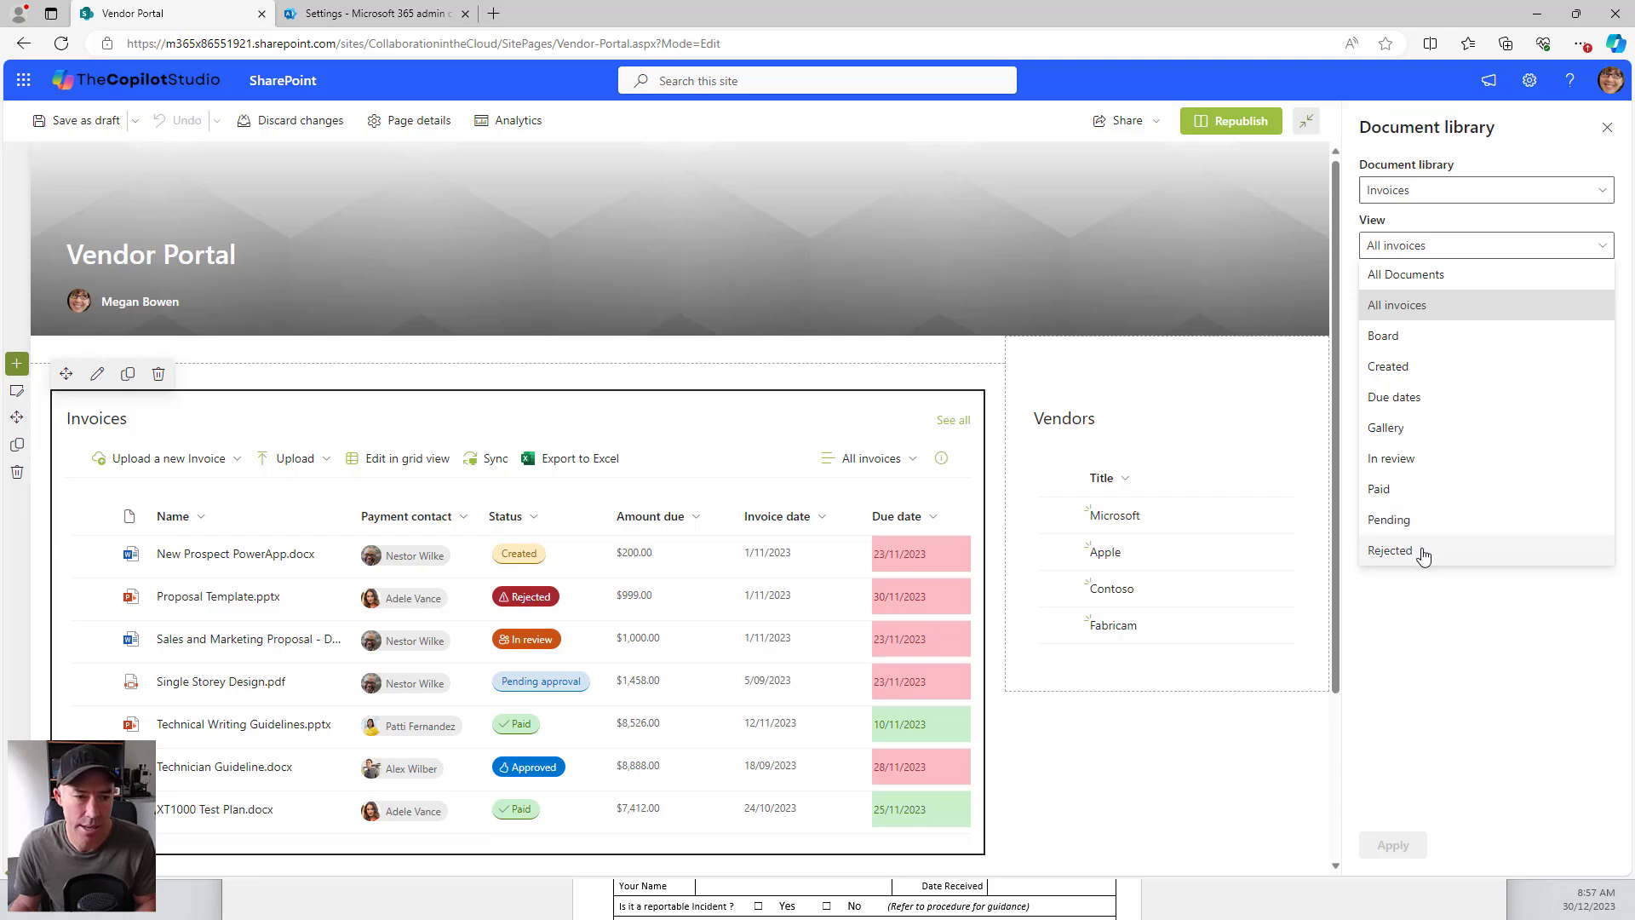
click(1403, 490)
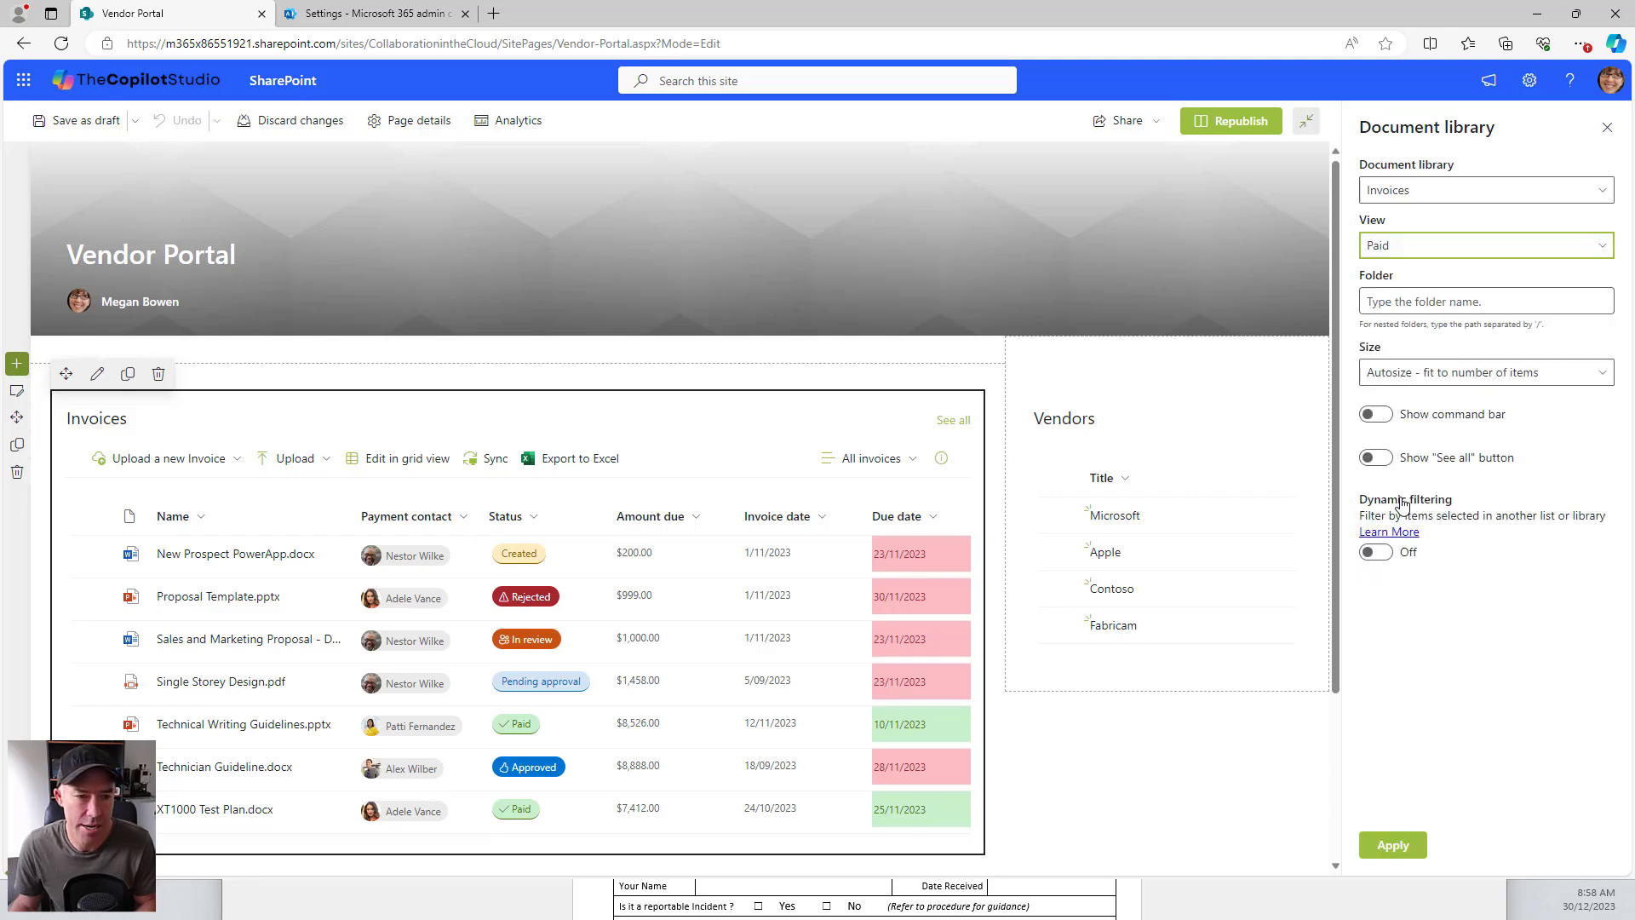
click(1374, 415)
click(1381, 459)
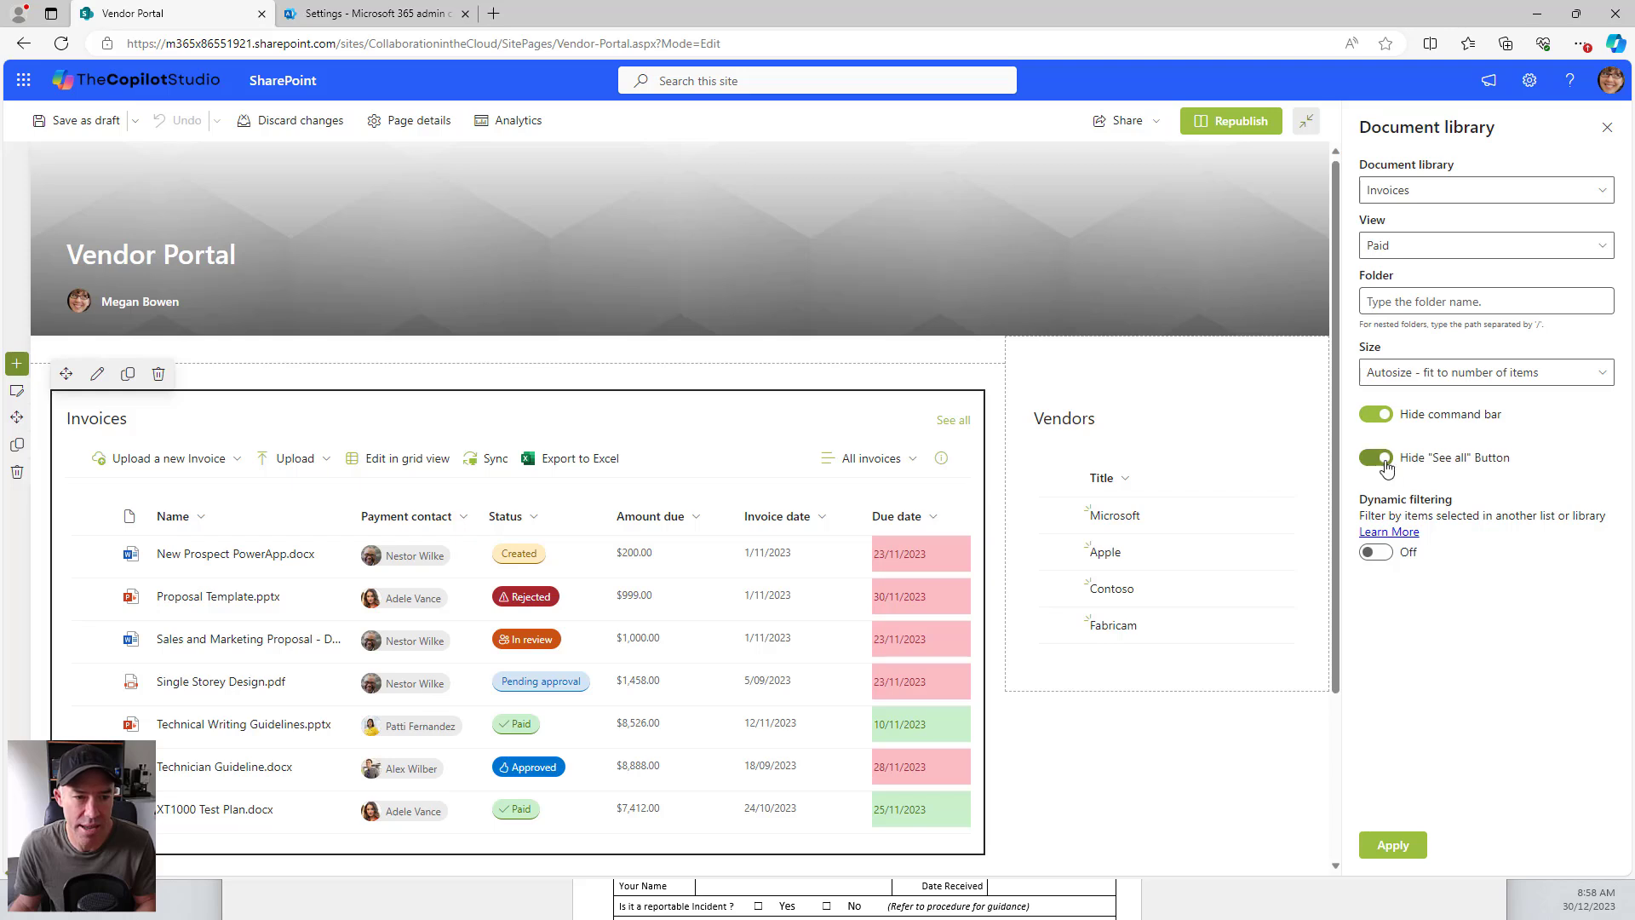
click(1388, 847)
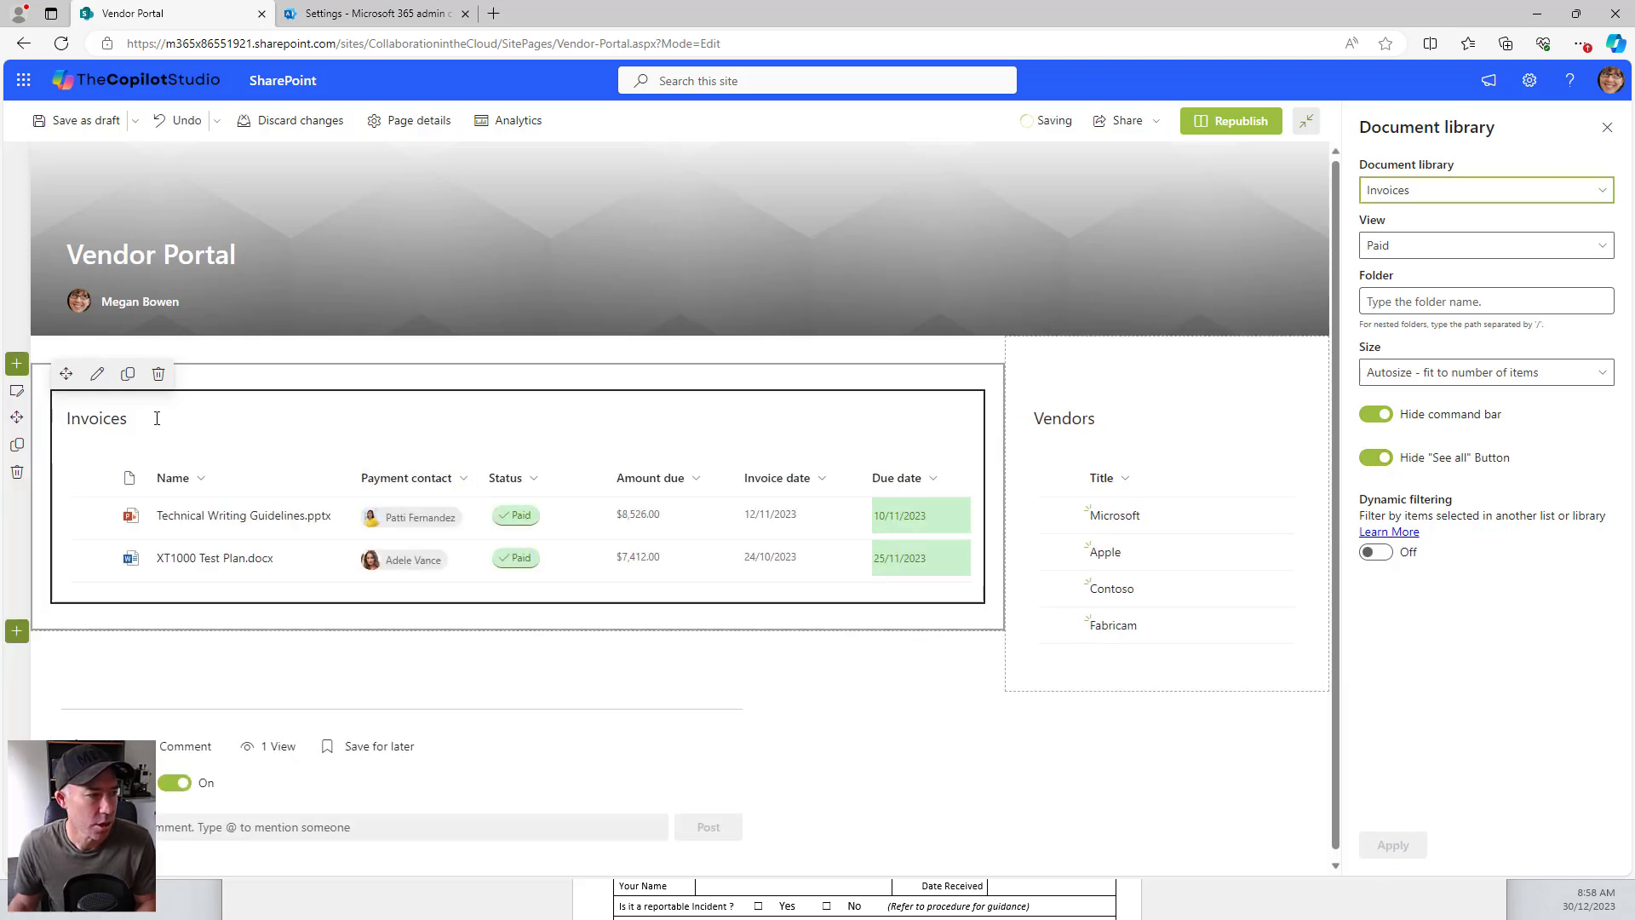
click(98, 418)
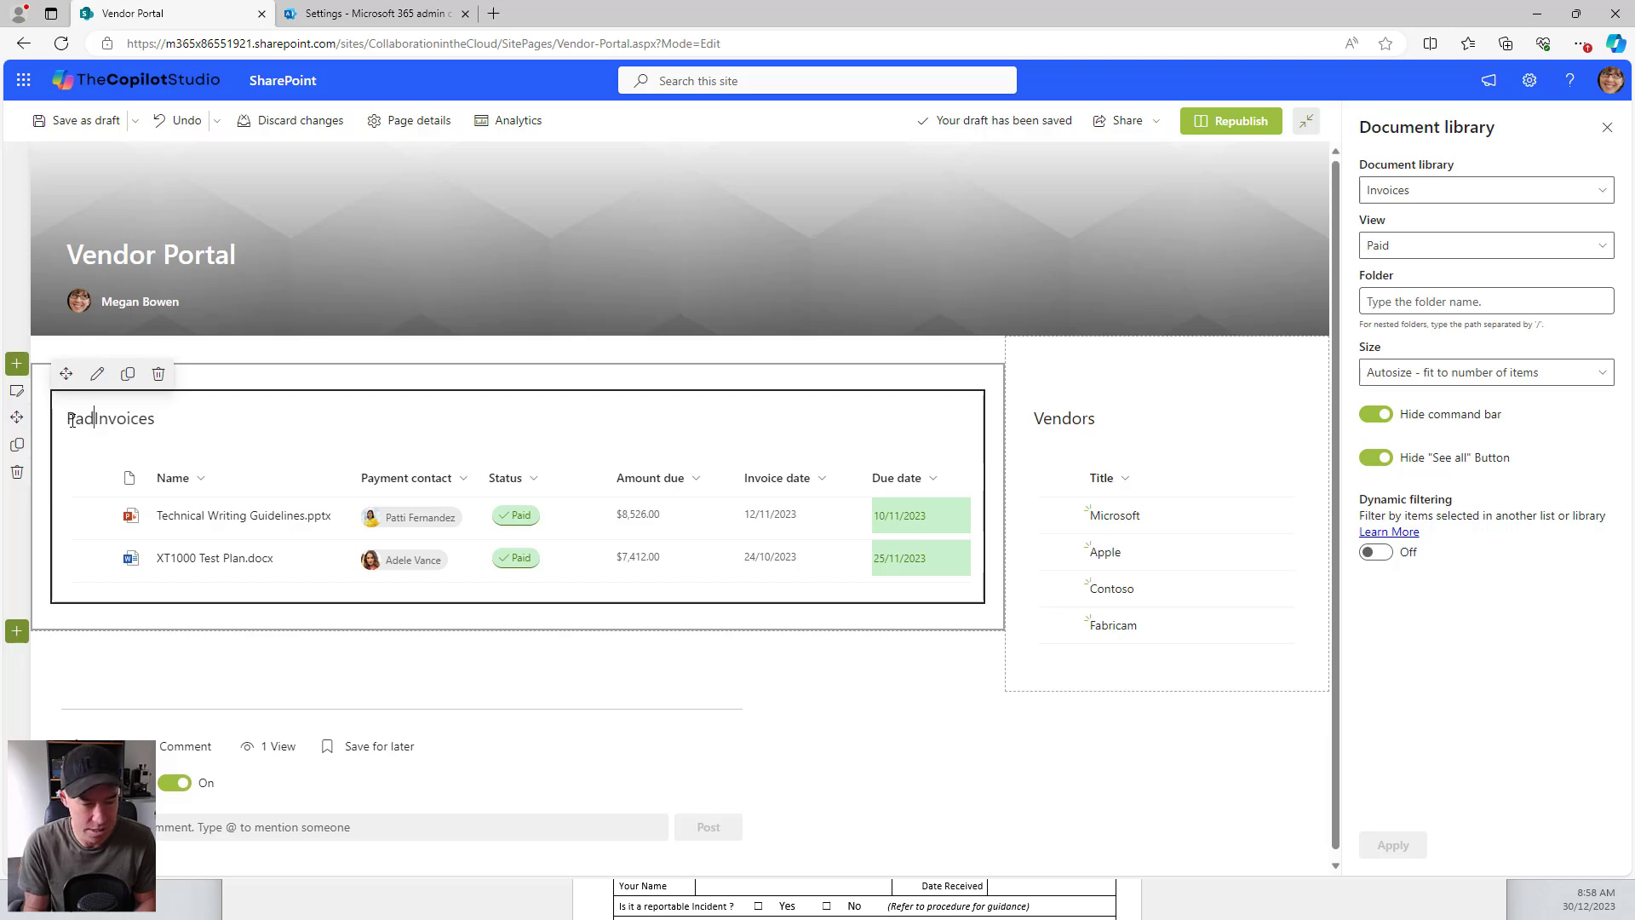
Step: Add a Document library web part below the paid invoices and connect it to the Invoices library
click(517, 616)
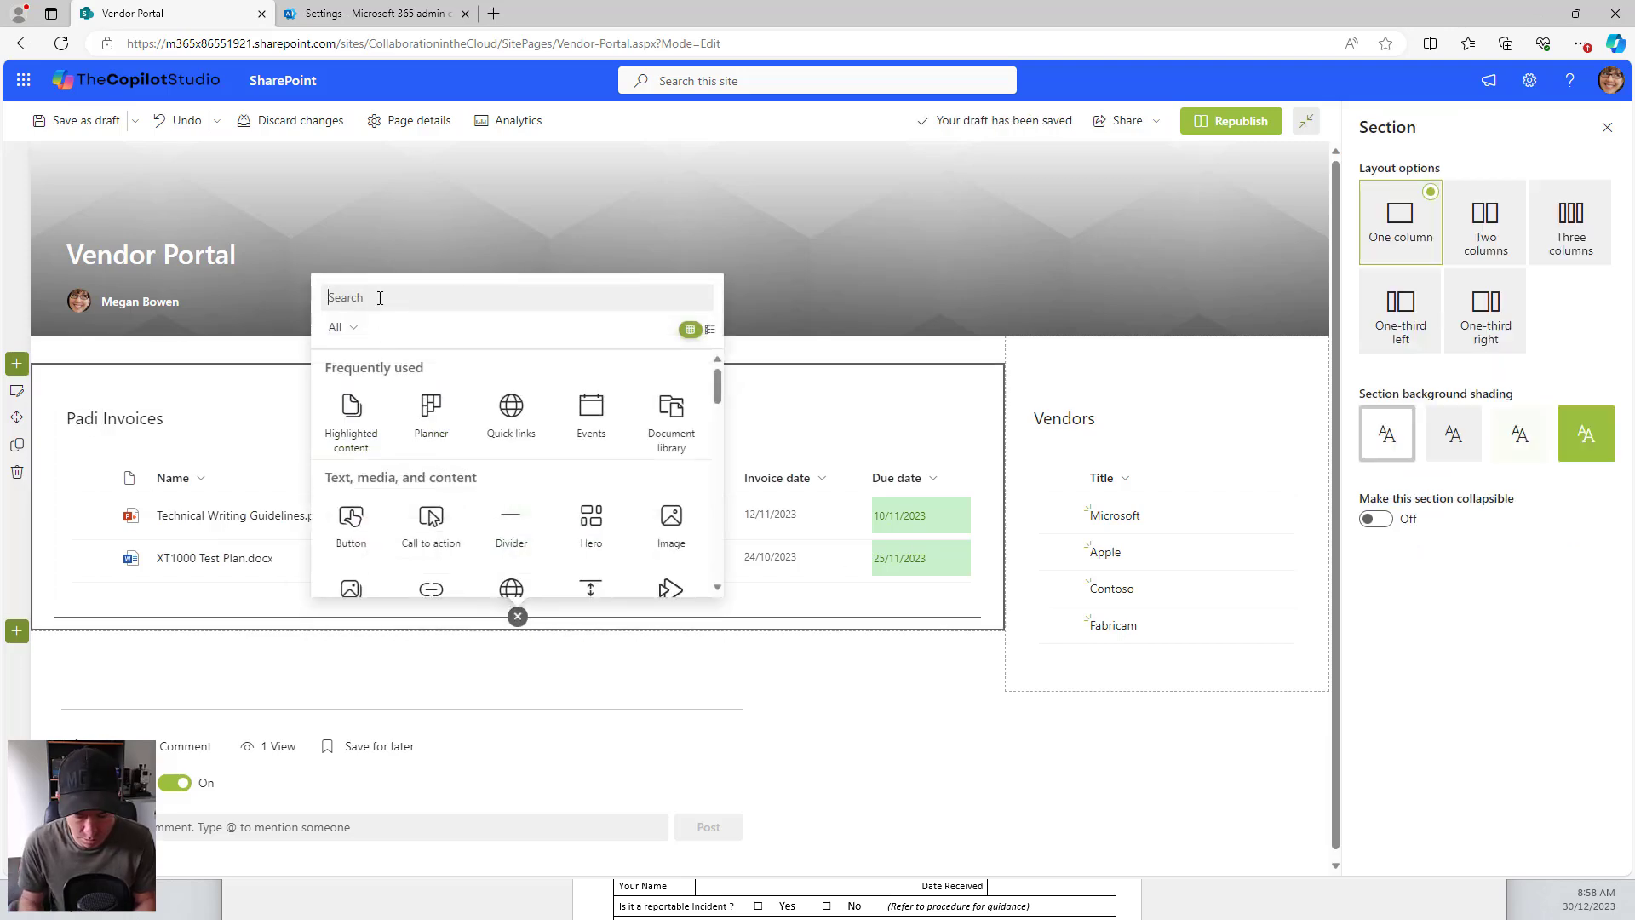
text(docu)
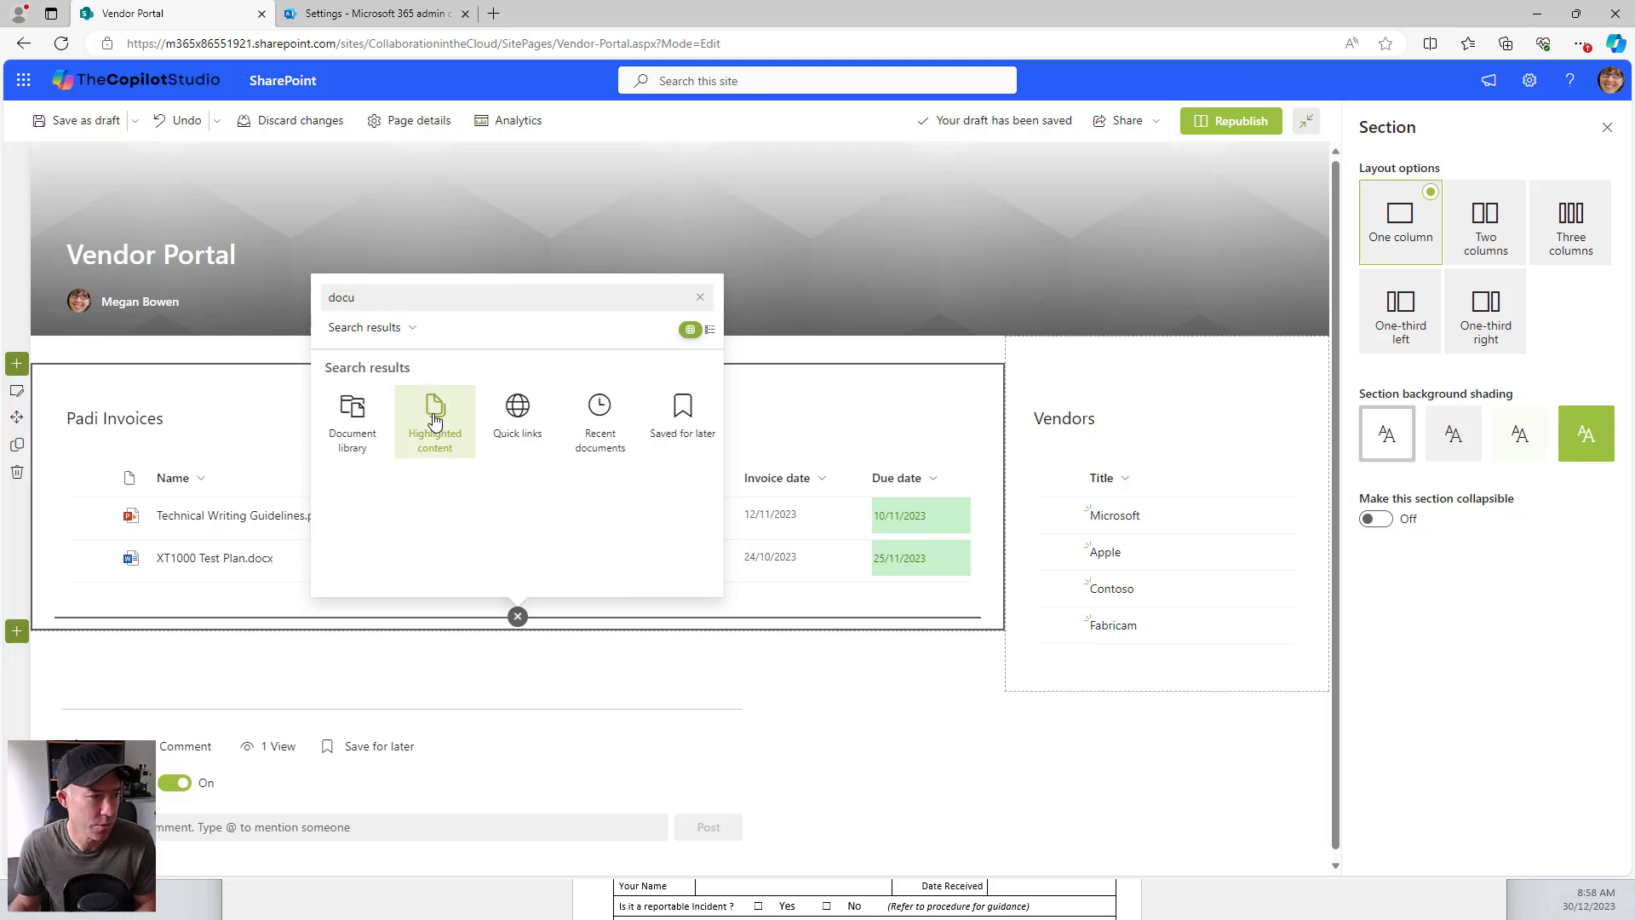
click(353, 415)
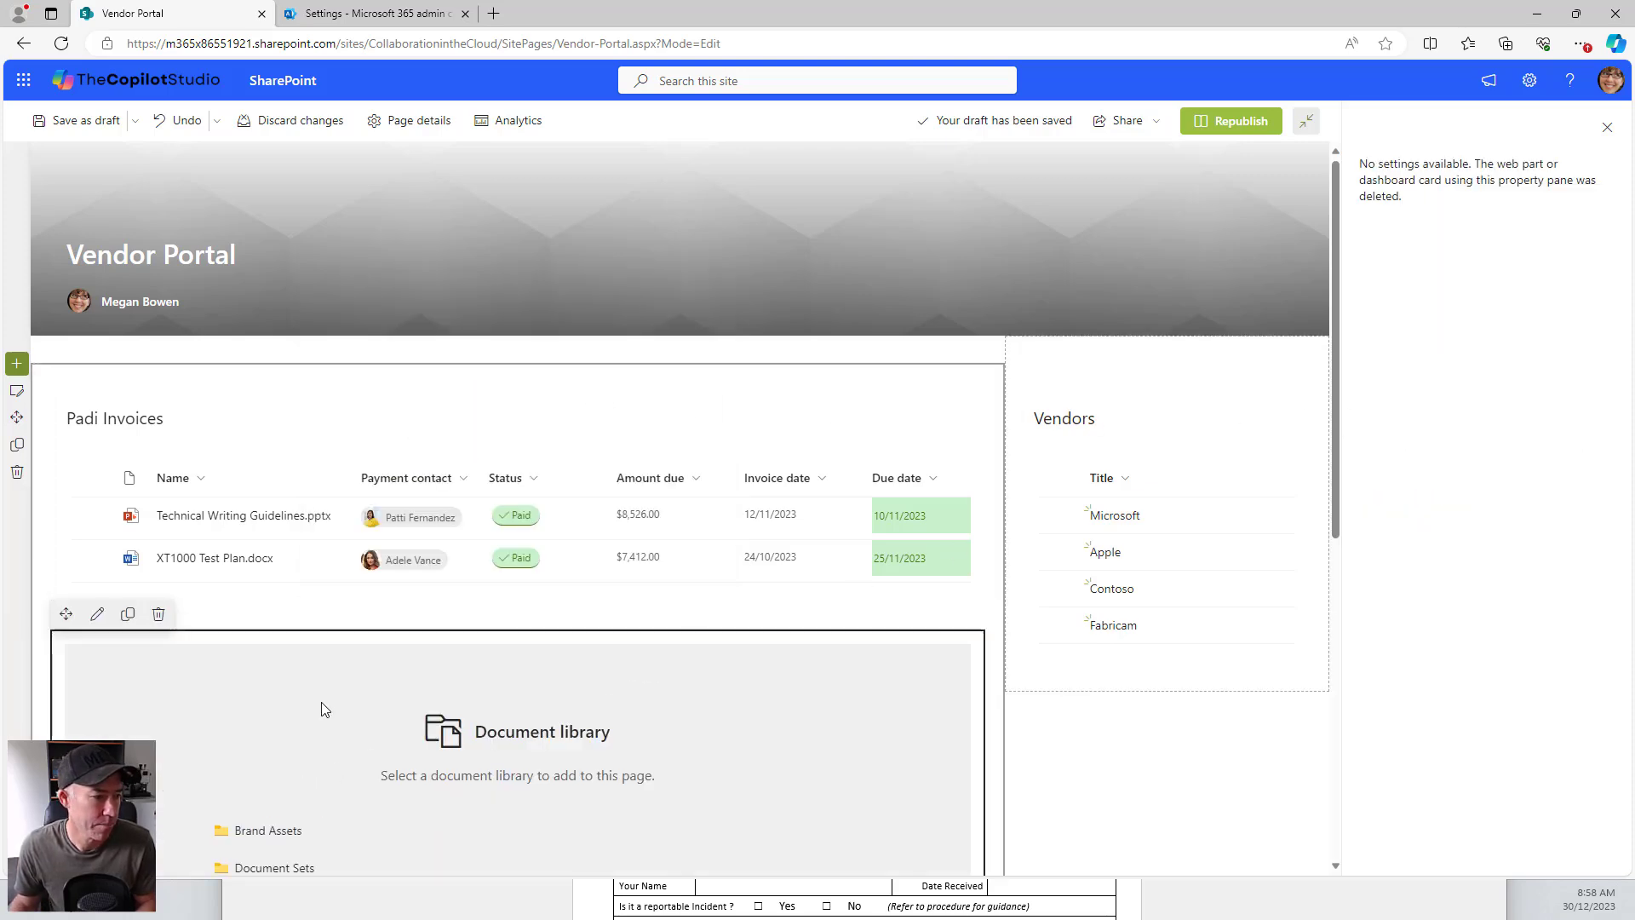
scroll(298, 673, down, 5)
click(255, 540)
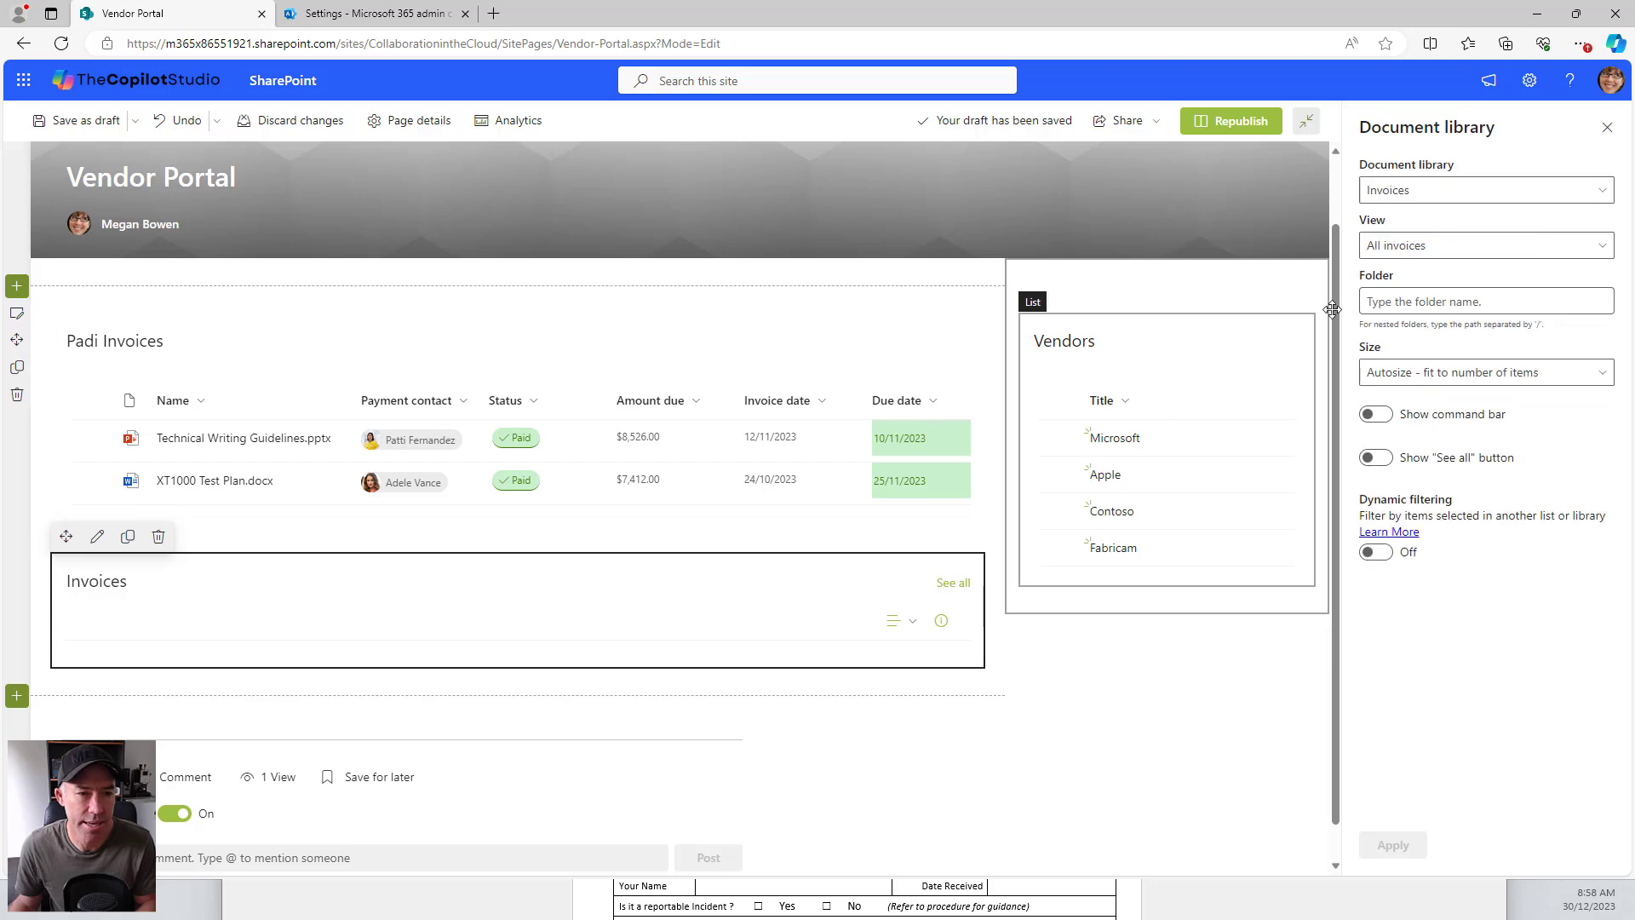
Step: Set the new library web part to the Rejected view, title it Rejected Invoices, and hide its command bar and "See all" button
click(1407, 255)
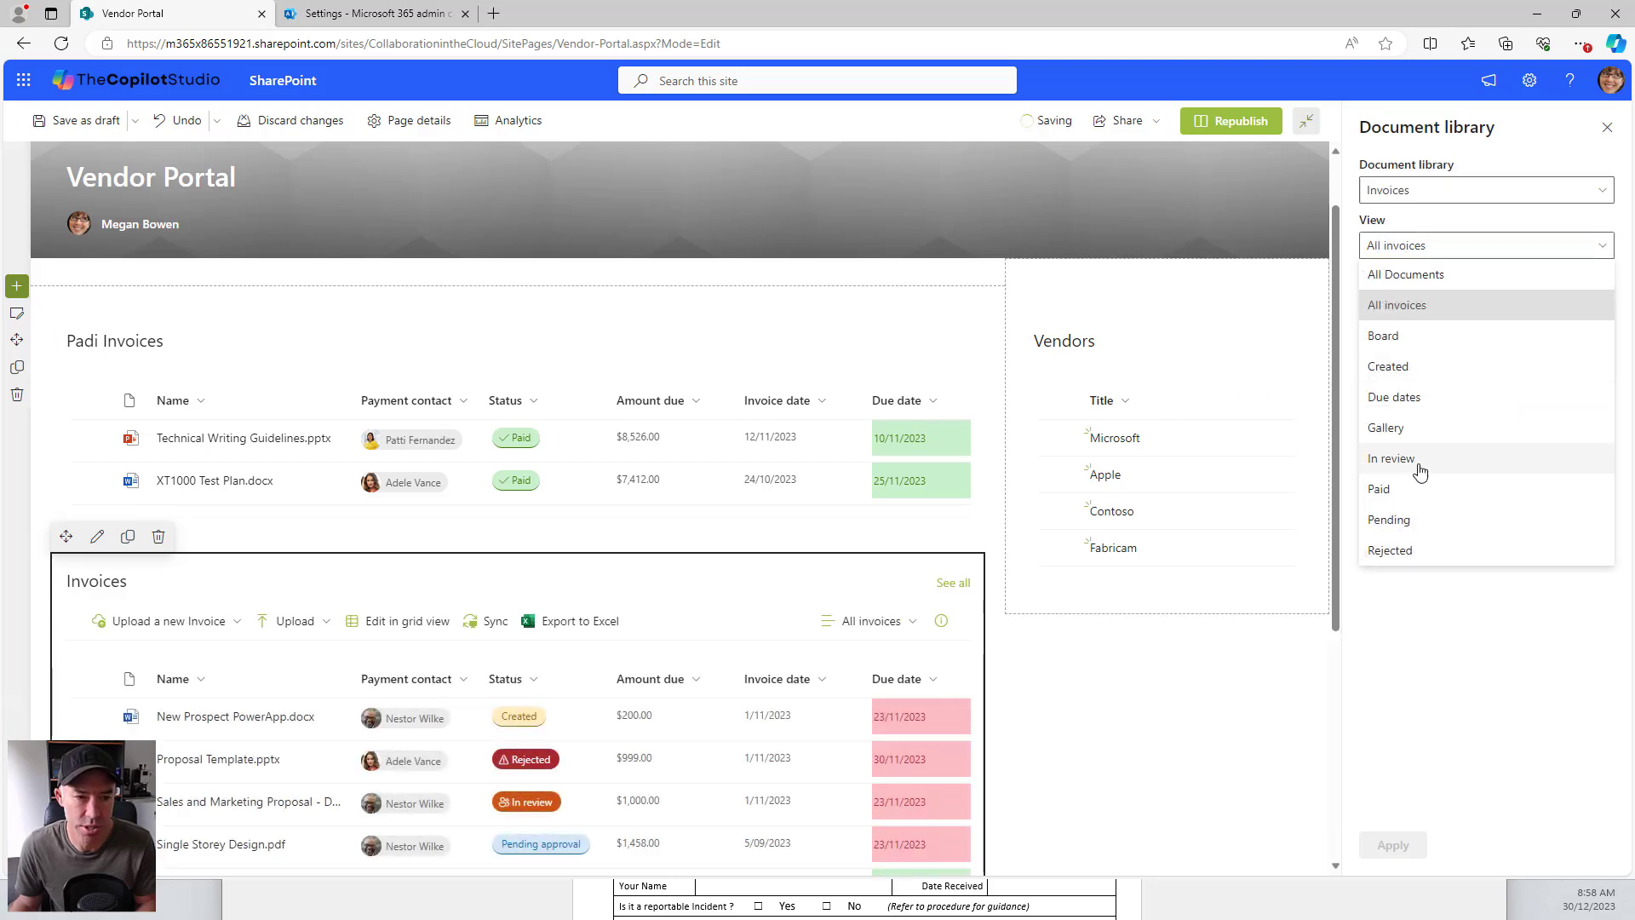
click(1420, 549)
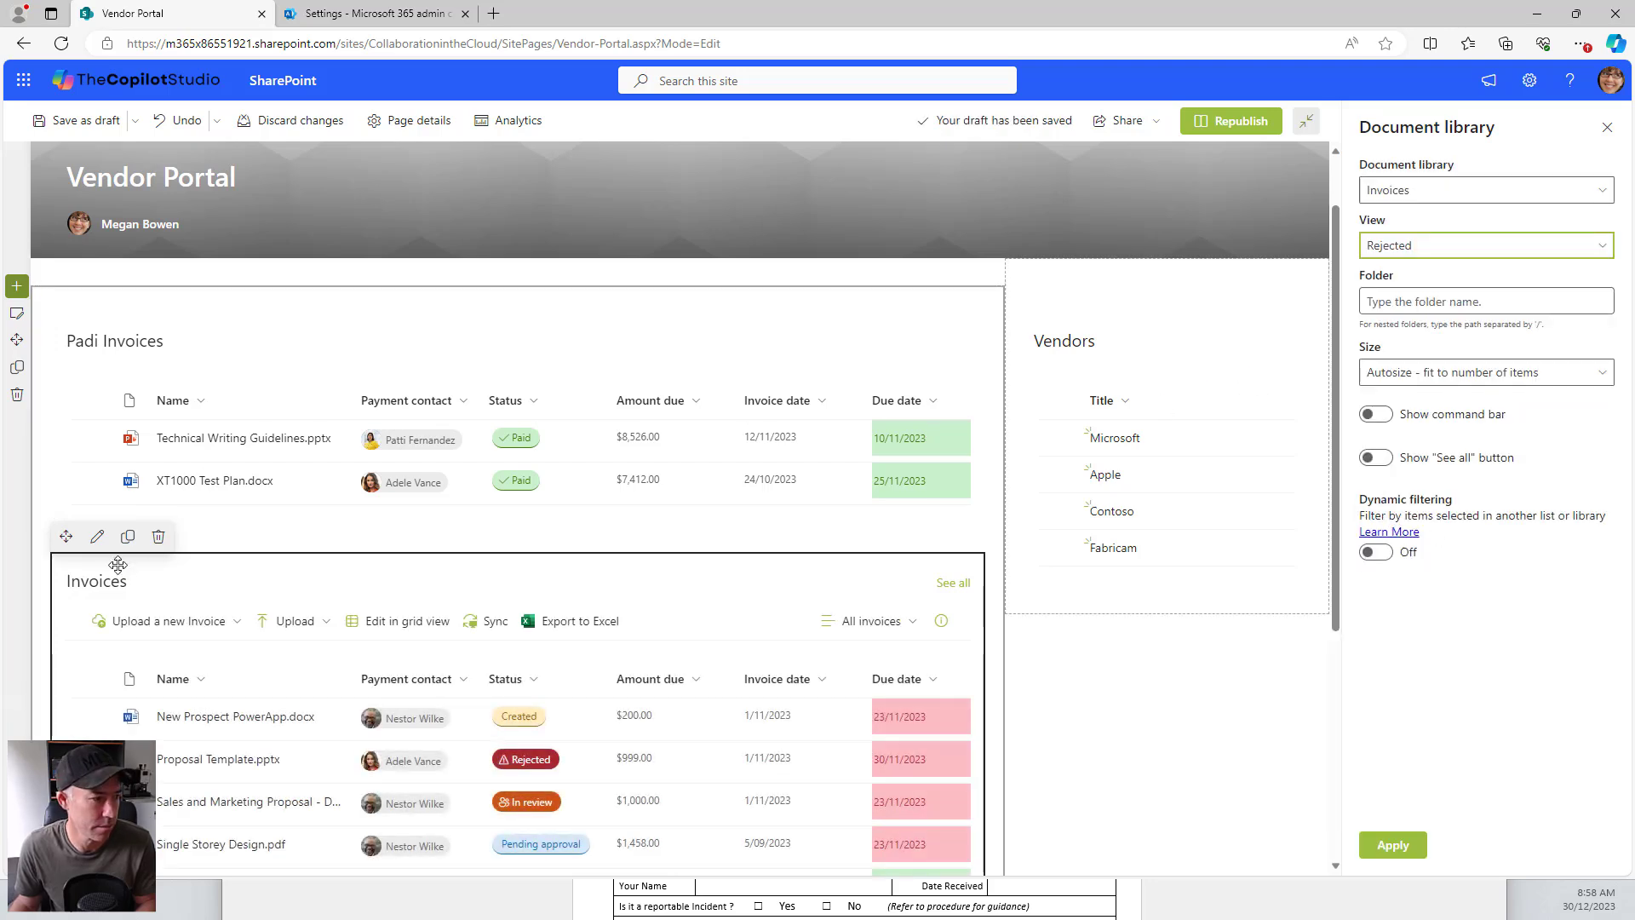
click(73, 582)
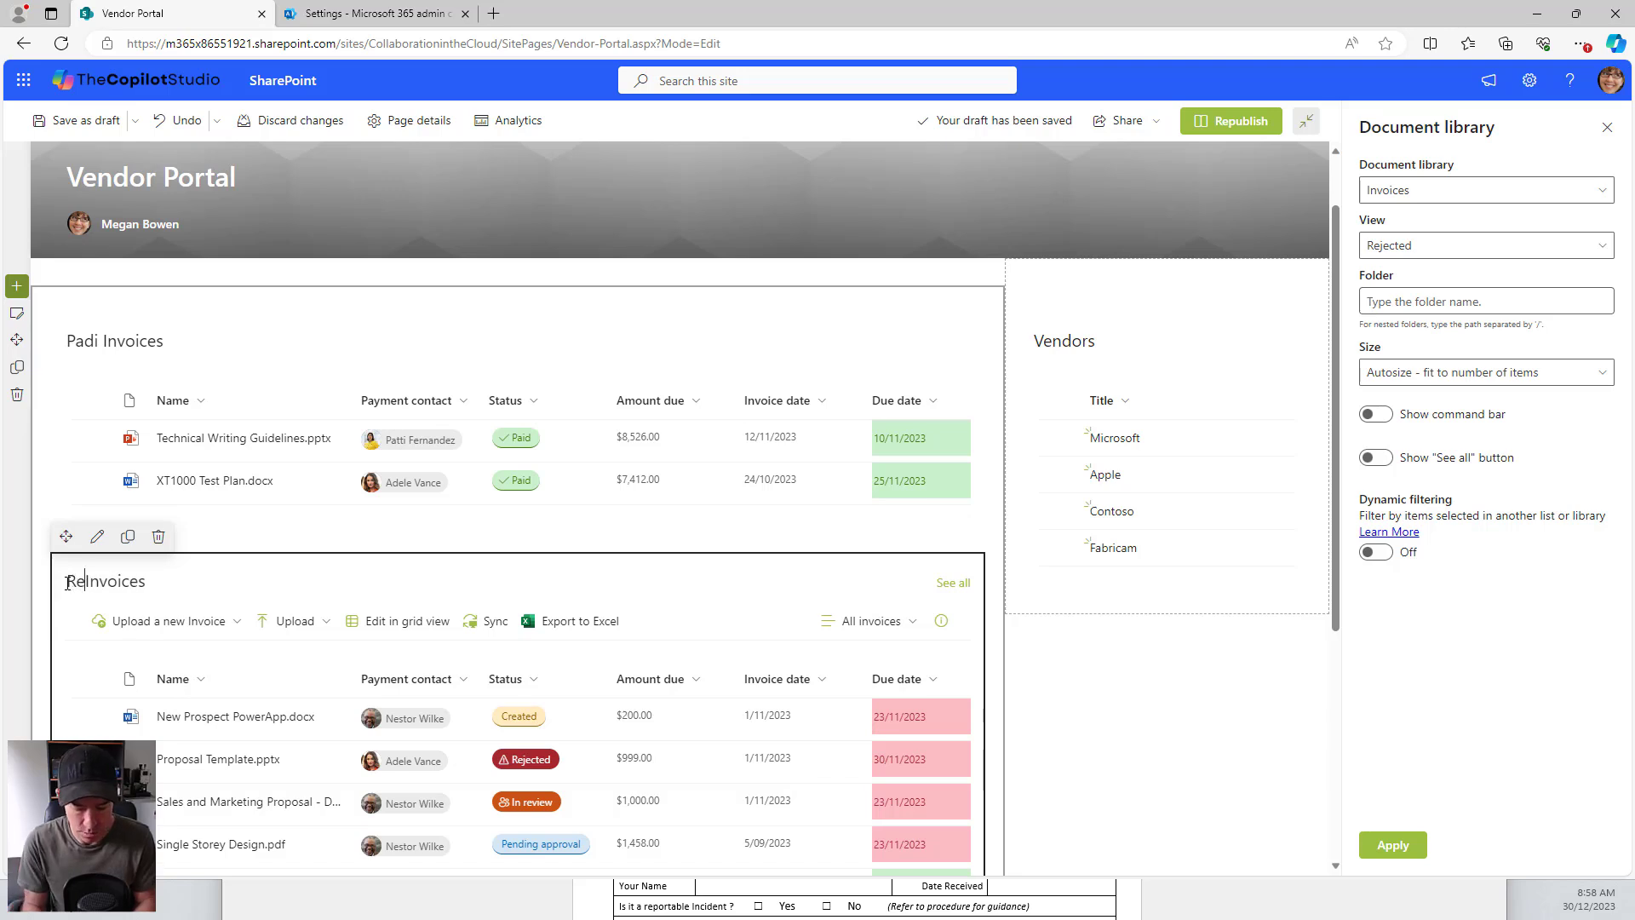
text(Rejected)
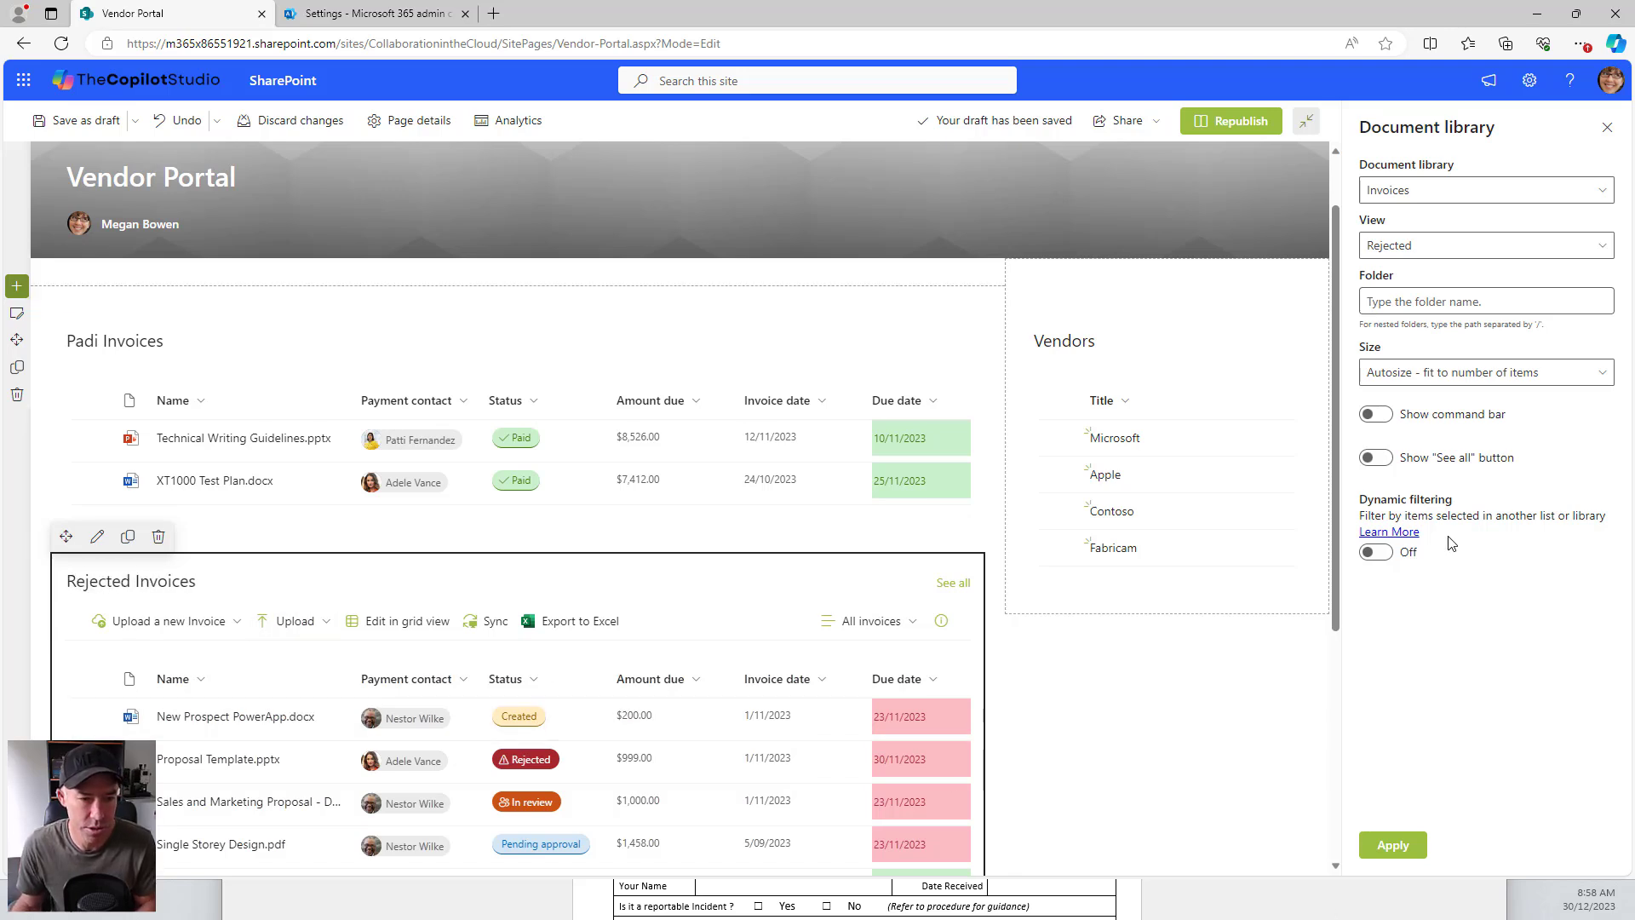
click(1376, 414)
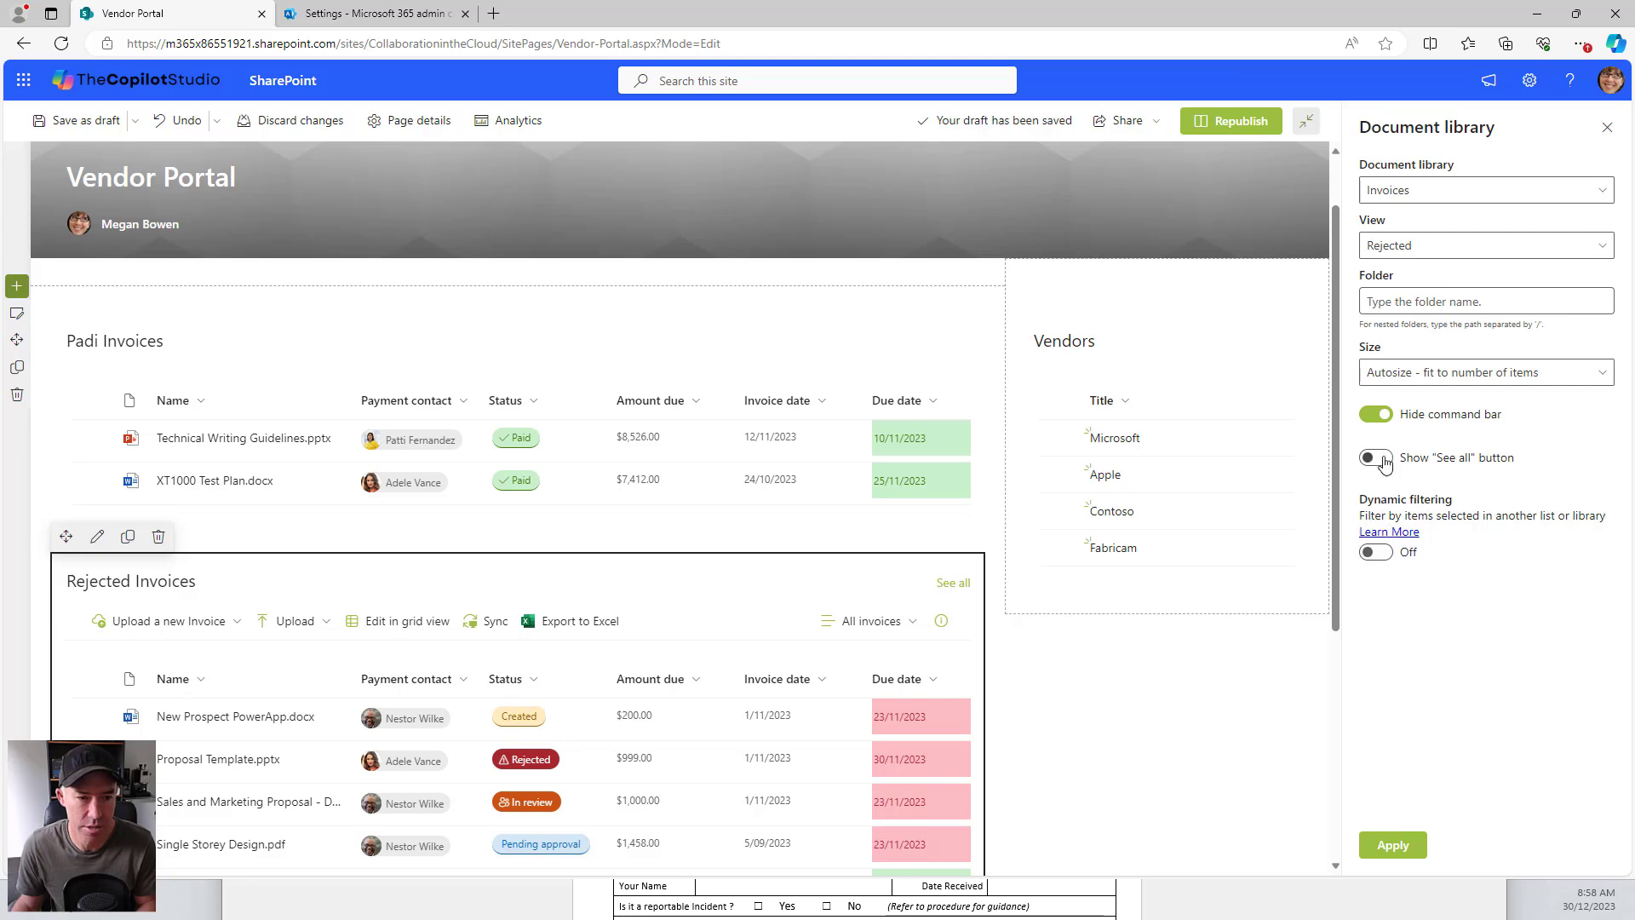
click(1397, 843)
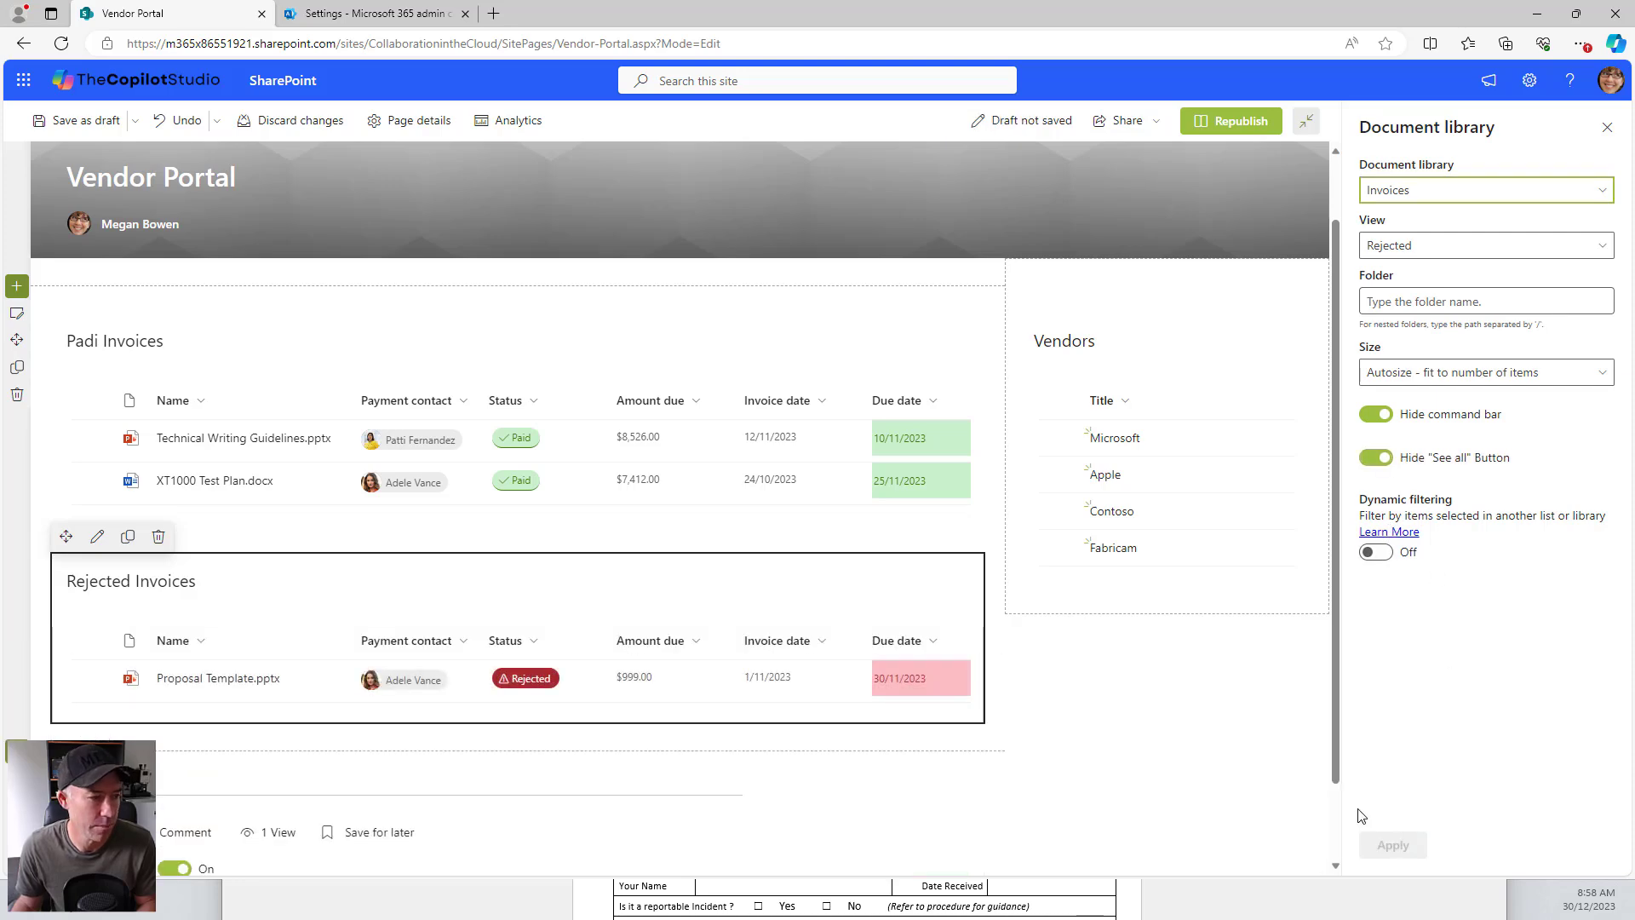
Step: Republish the page and try selecting Microsoft, Apple and Contoso in the Vendors list, clearing each selection again
click(1239, 121)
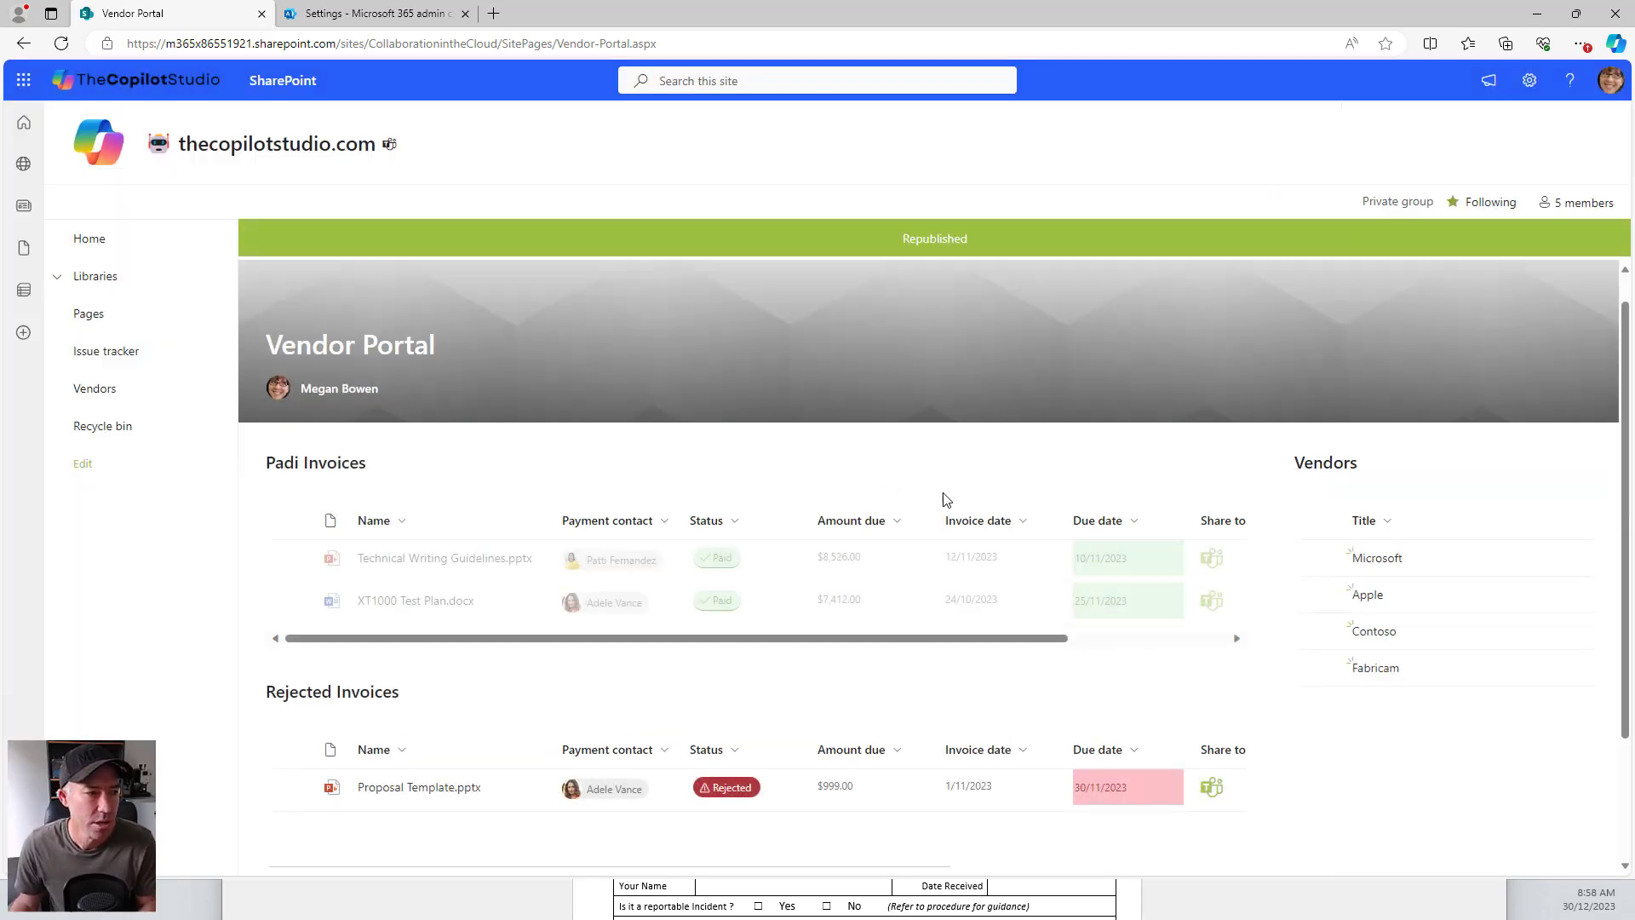
scroll(1367, 553, down, 2)
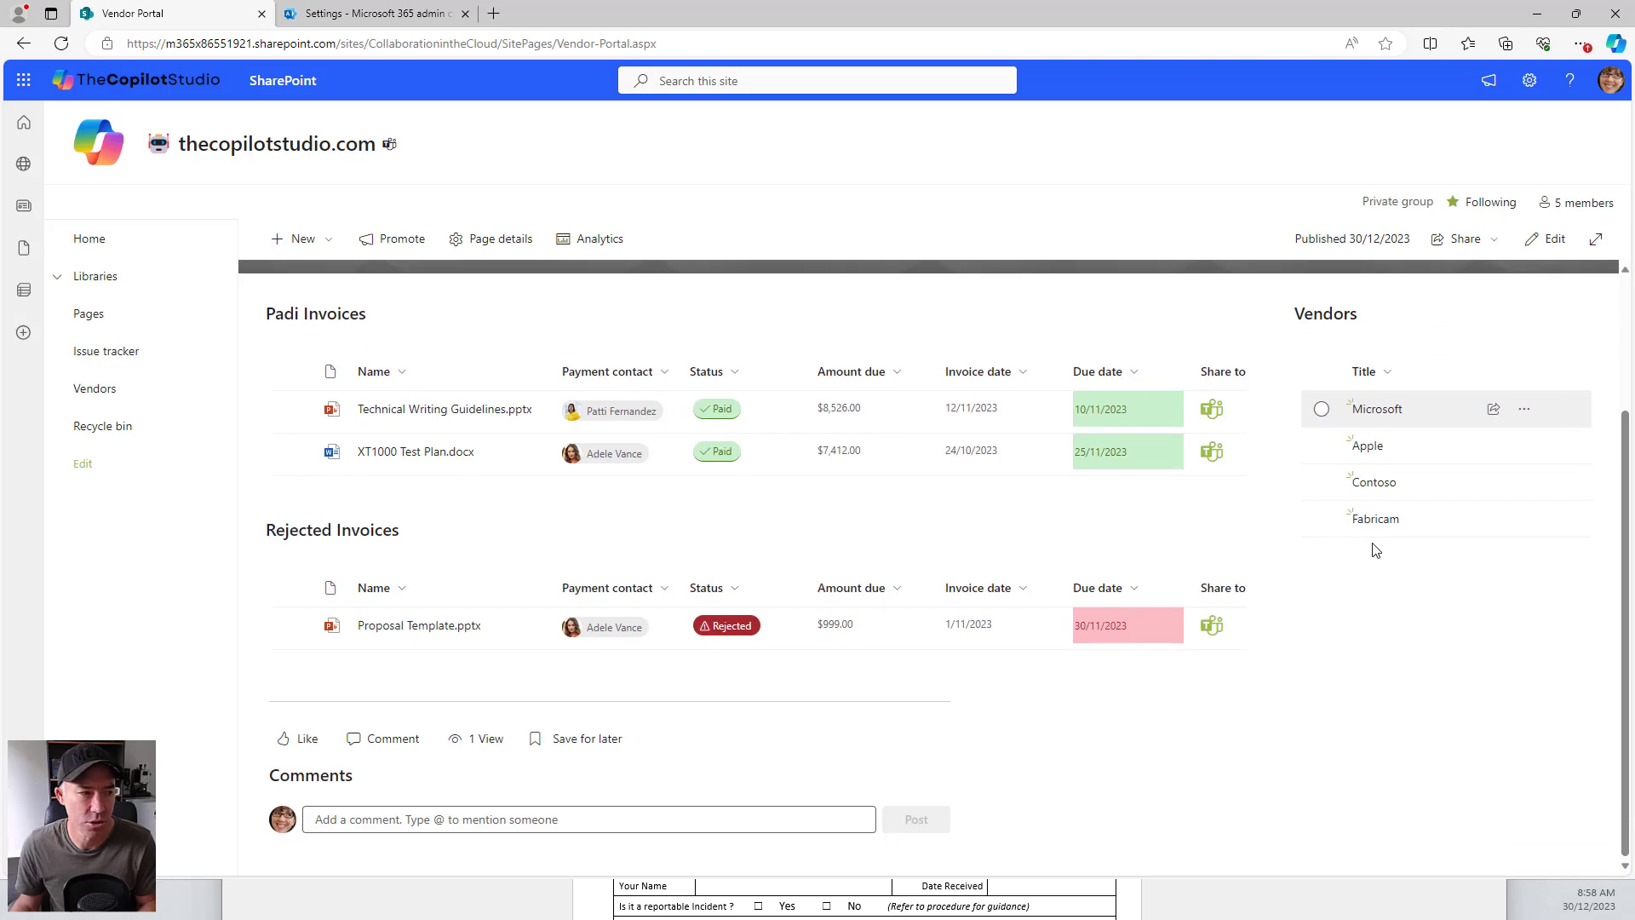
click(1321, 410)
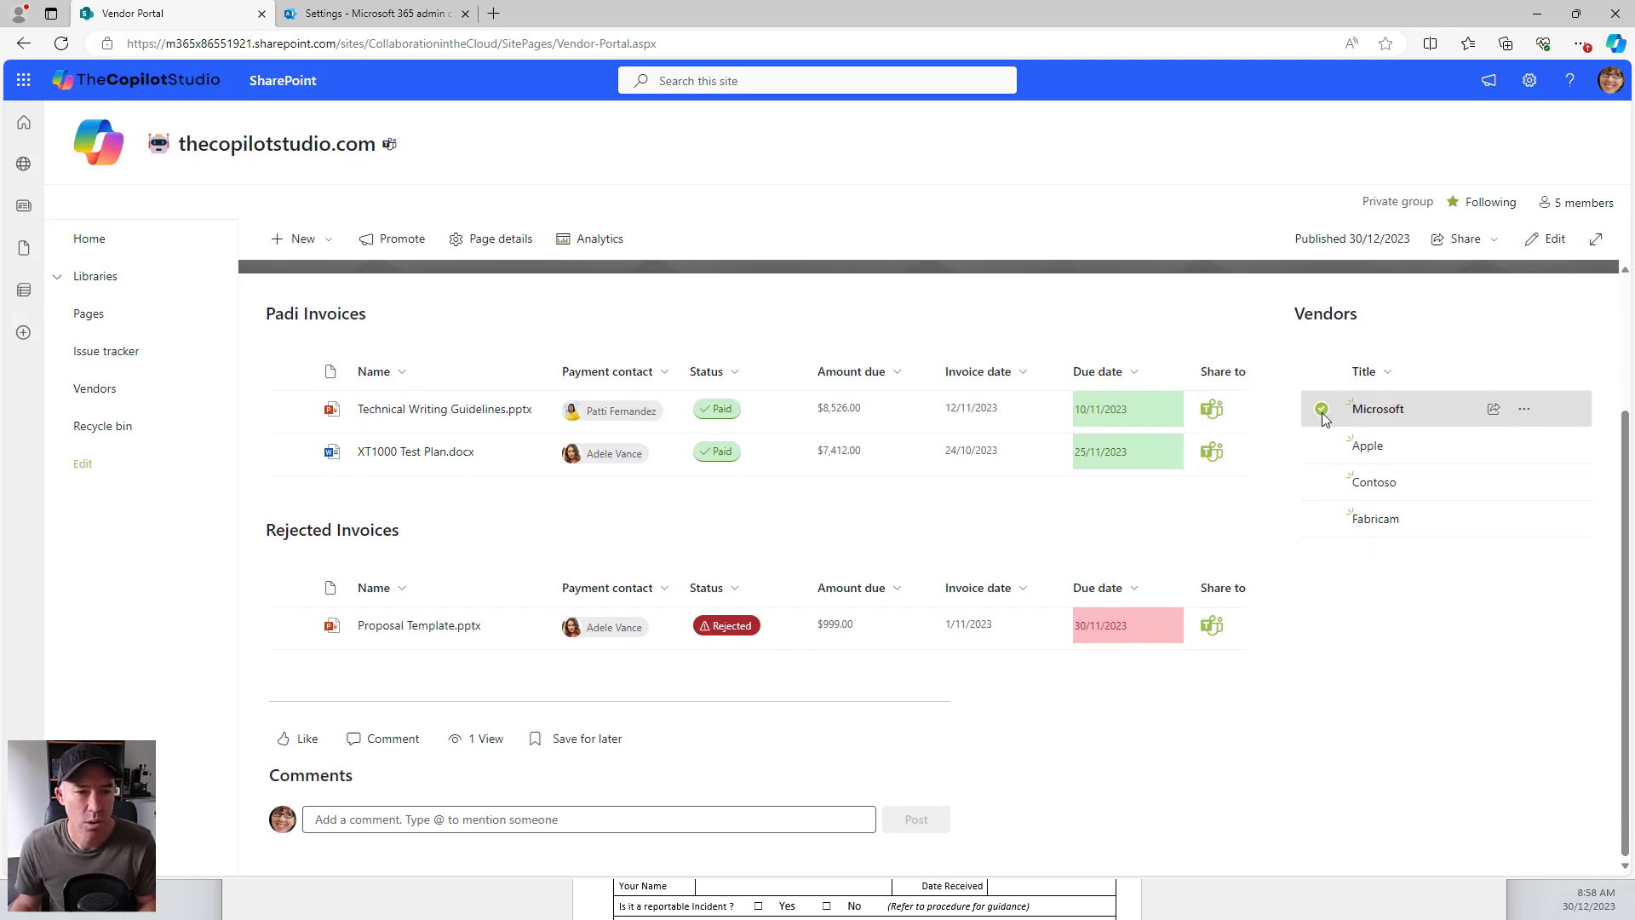
click(1323, 445)
click(1324, 482)
click(1322, 445)
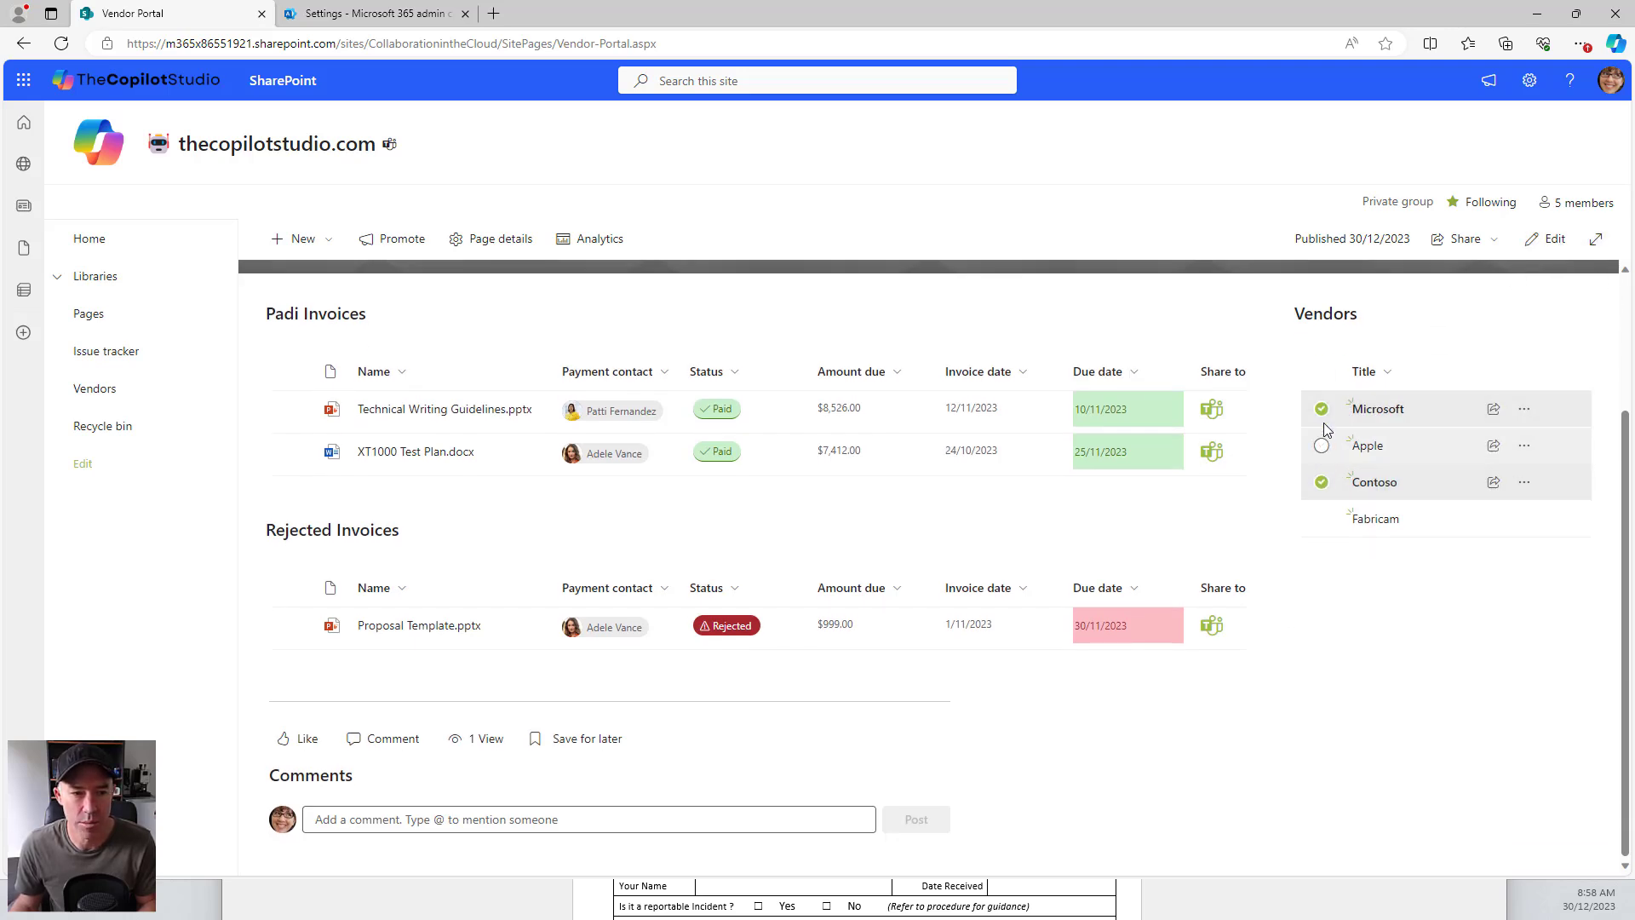
click(1321, 410)
click(1326, 482)
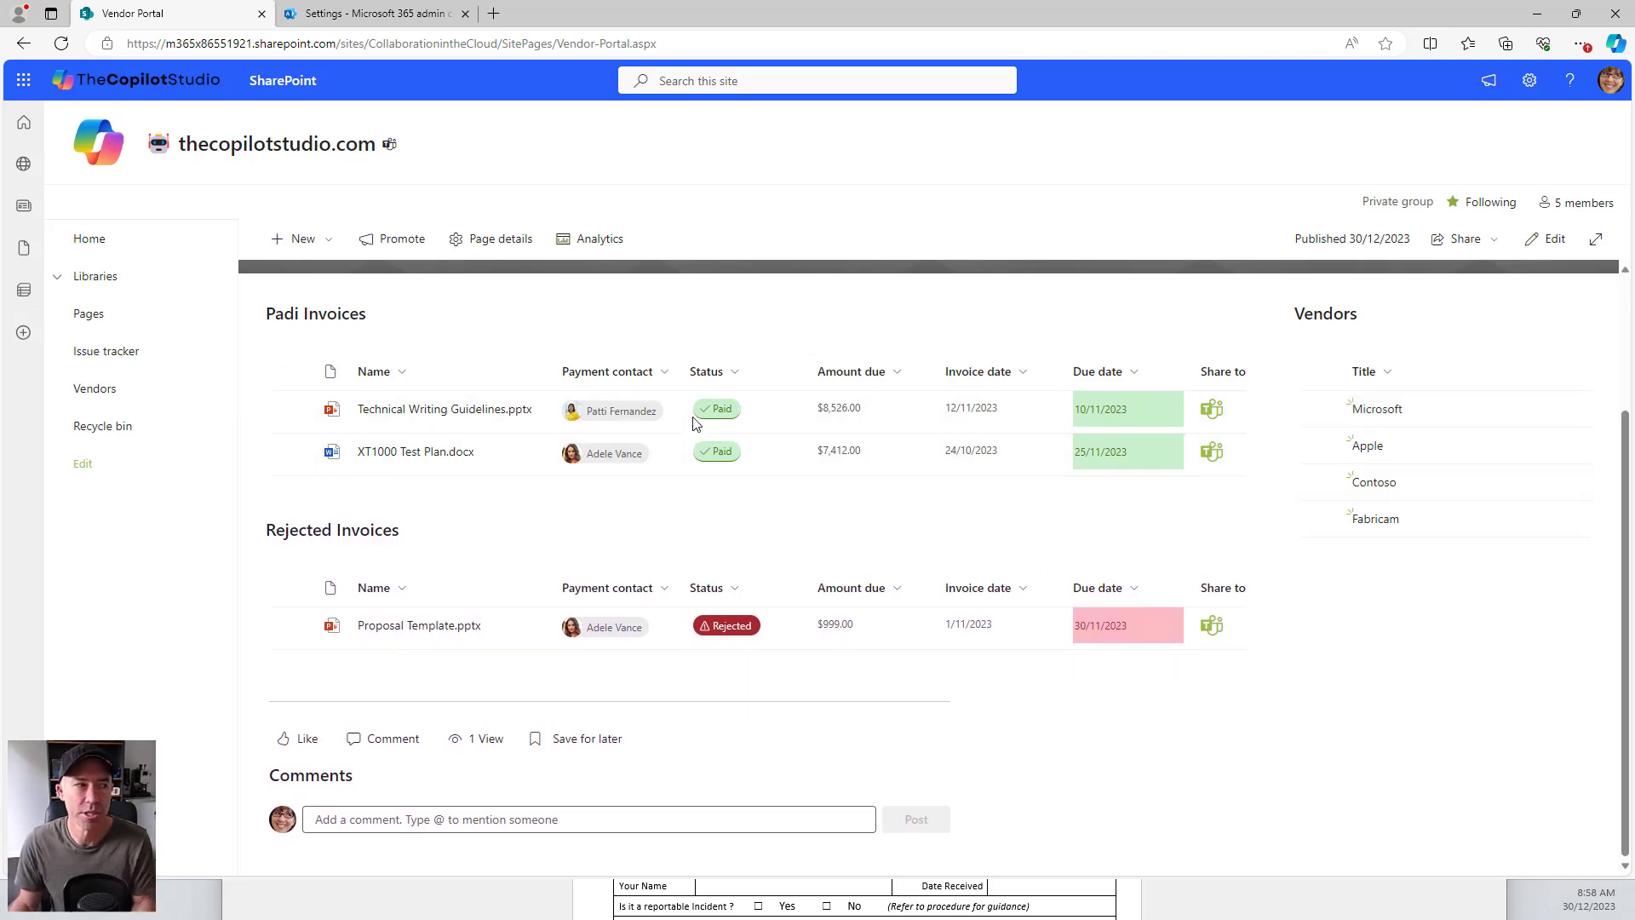
Step: Put the page back into edit mode and correct the first library web part's title to Paid Invoices
click(1546, 239)
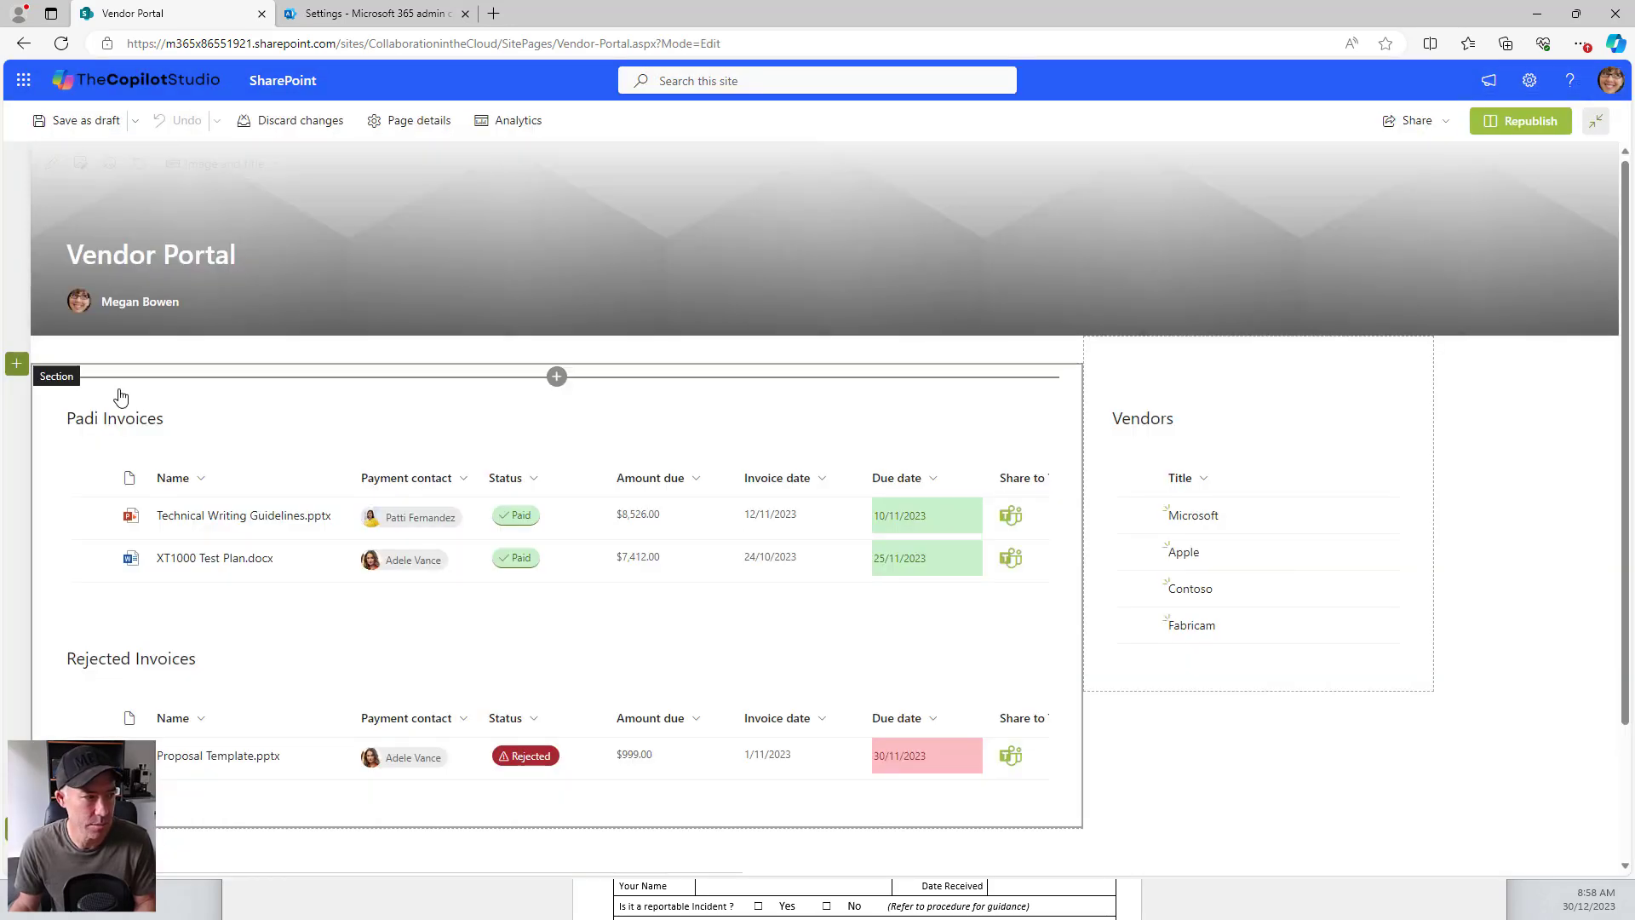
click(96, 418)
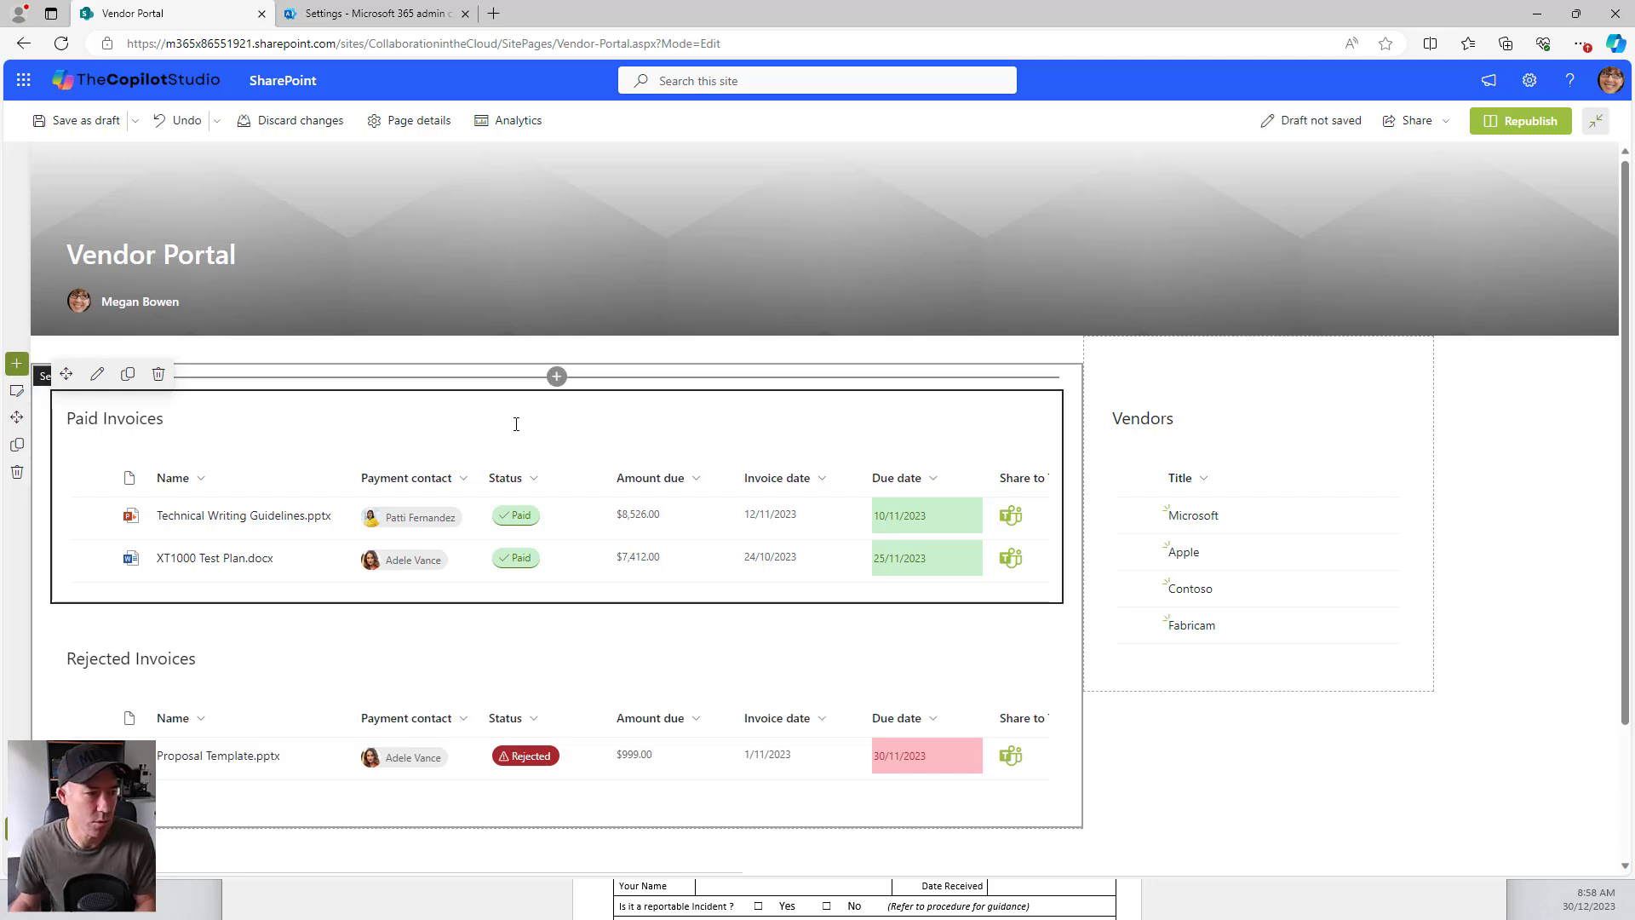
Step: Open the settings of the Vendors list web part to review its options
click(1241, 381)
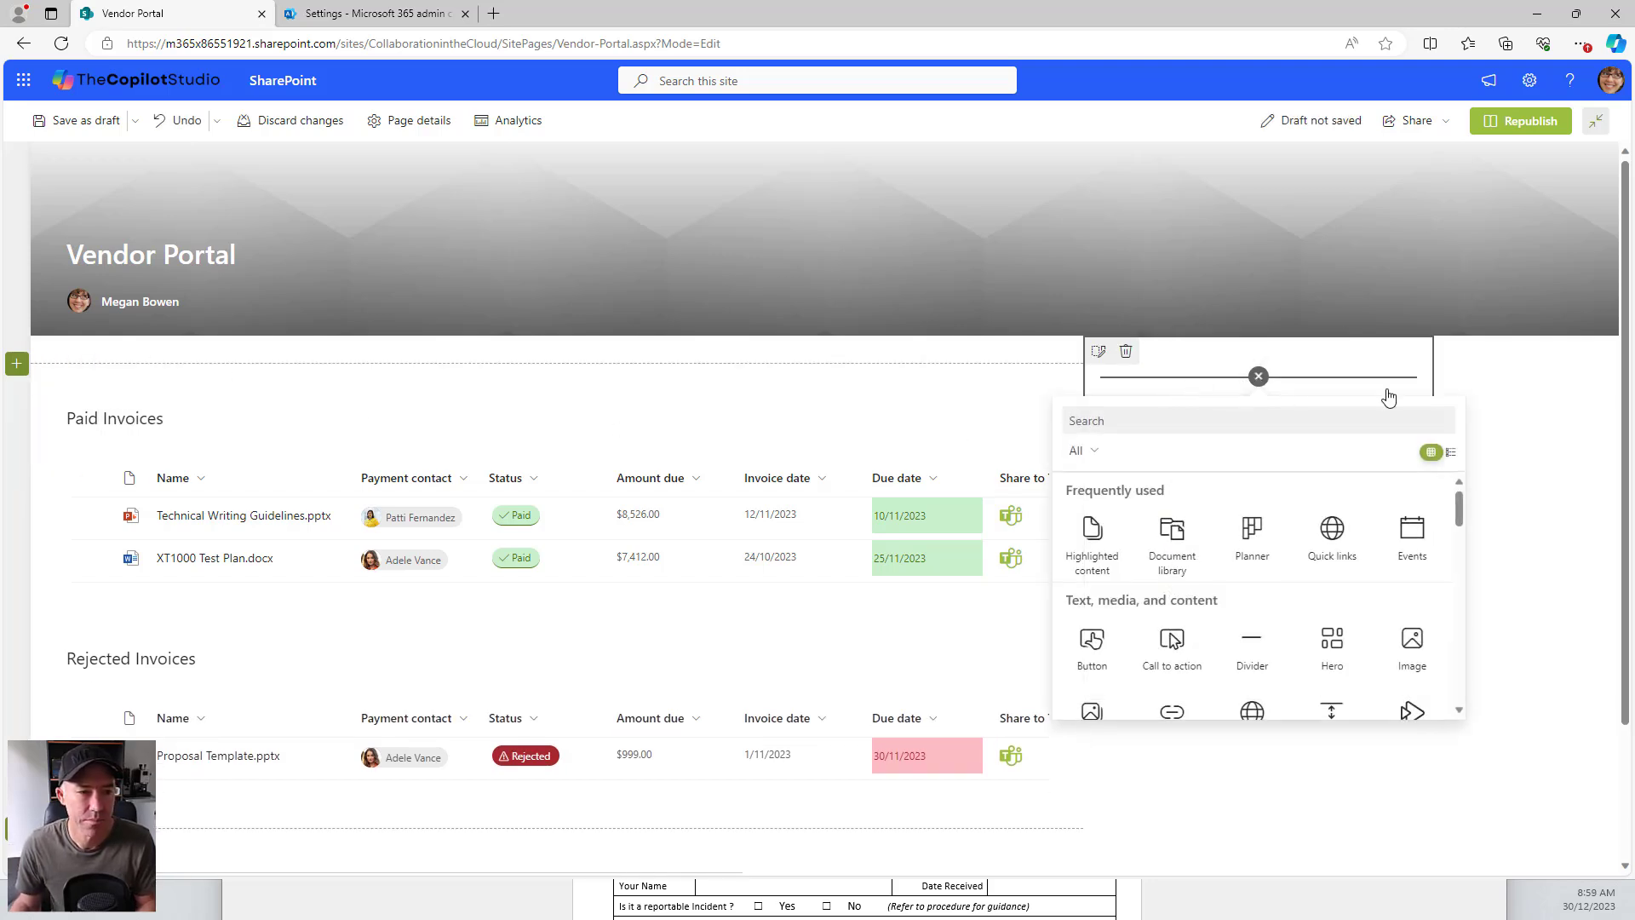
click(1259, 376)
click(1145, 394)
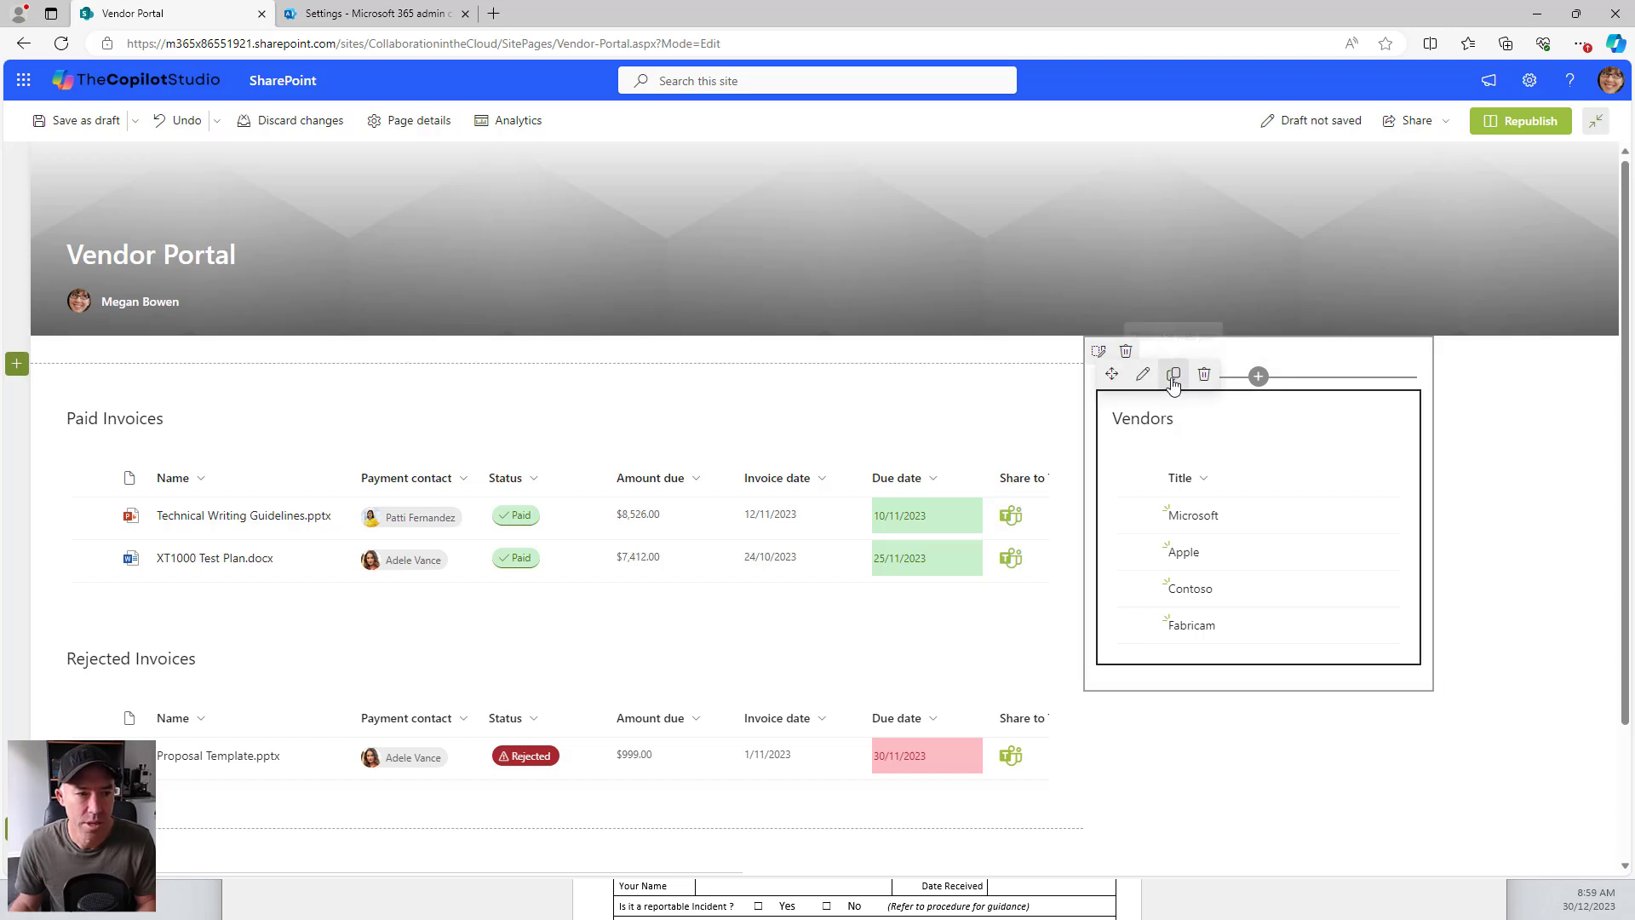
click(1143, 374)
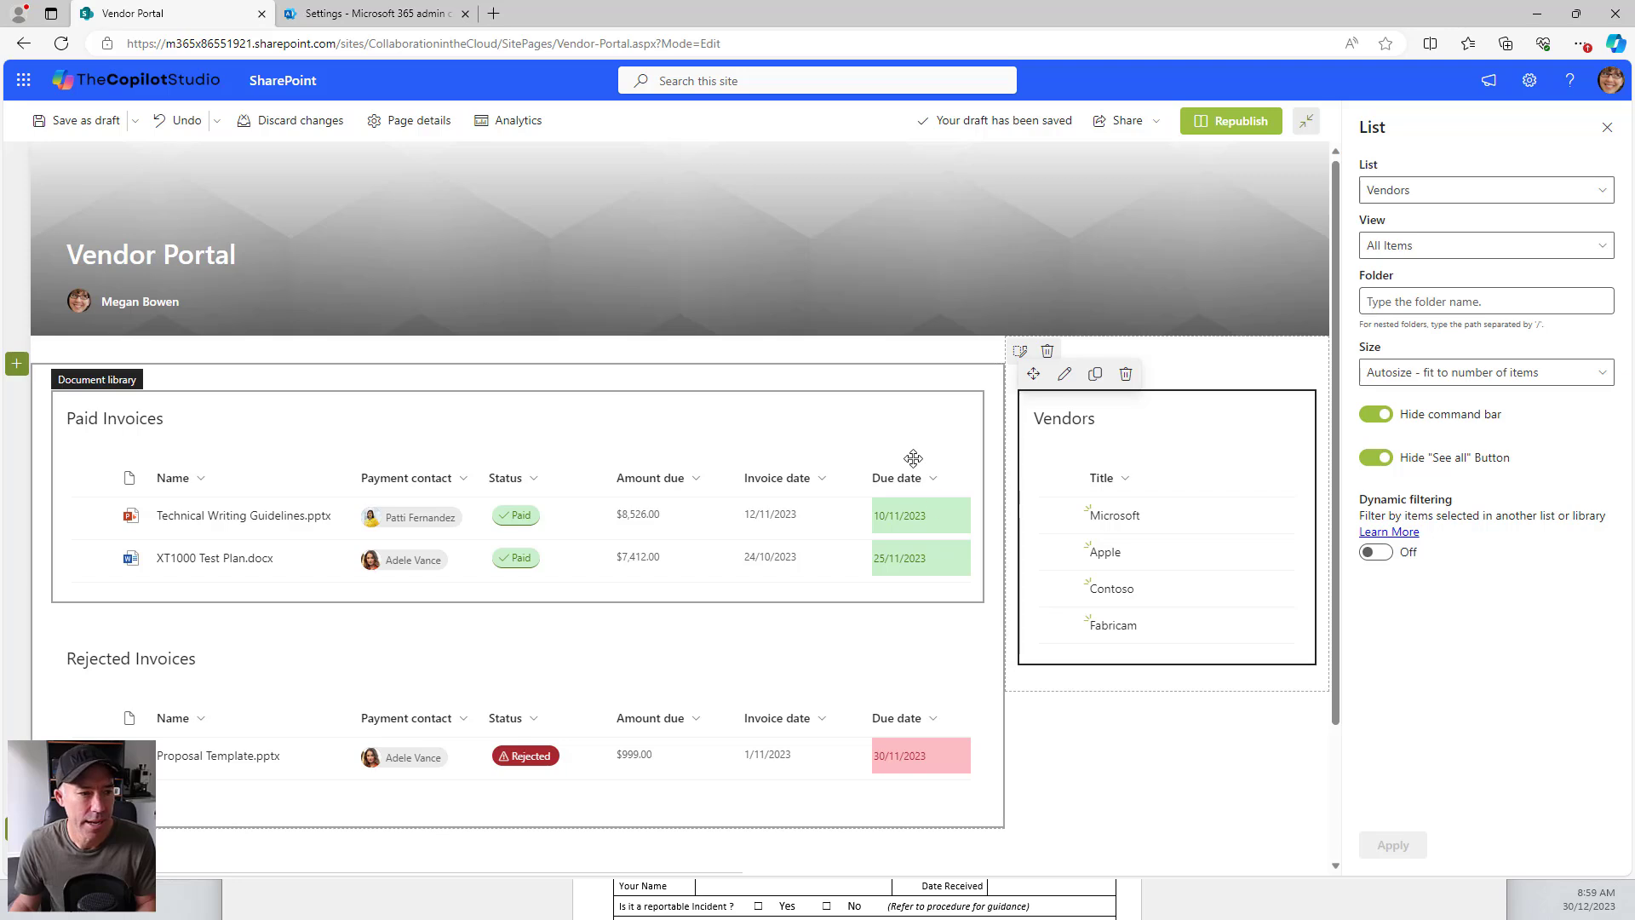
Step: Turn on dynamic filtering for the Paid Invoices web part and choose Vendor Name as the column to filter
click(926, 430)
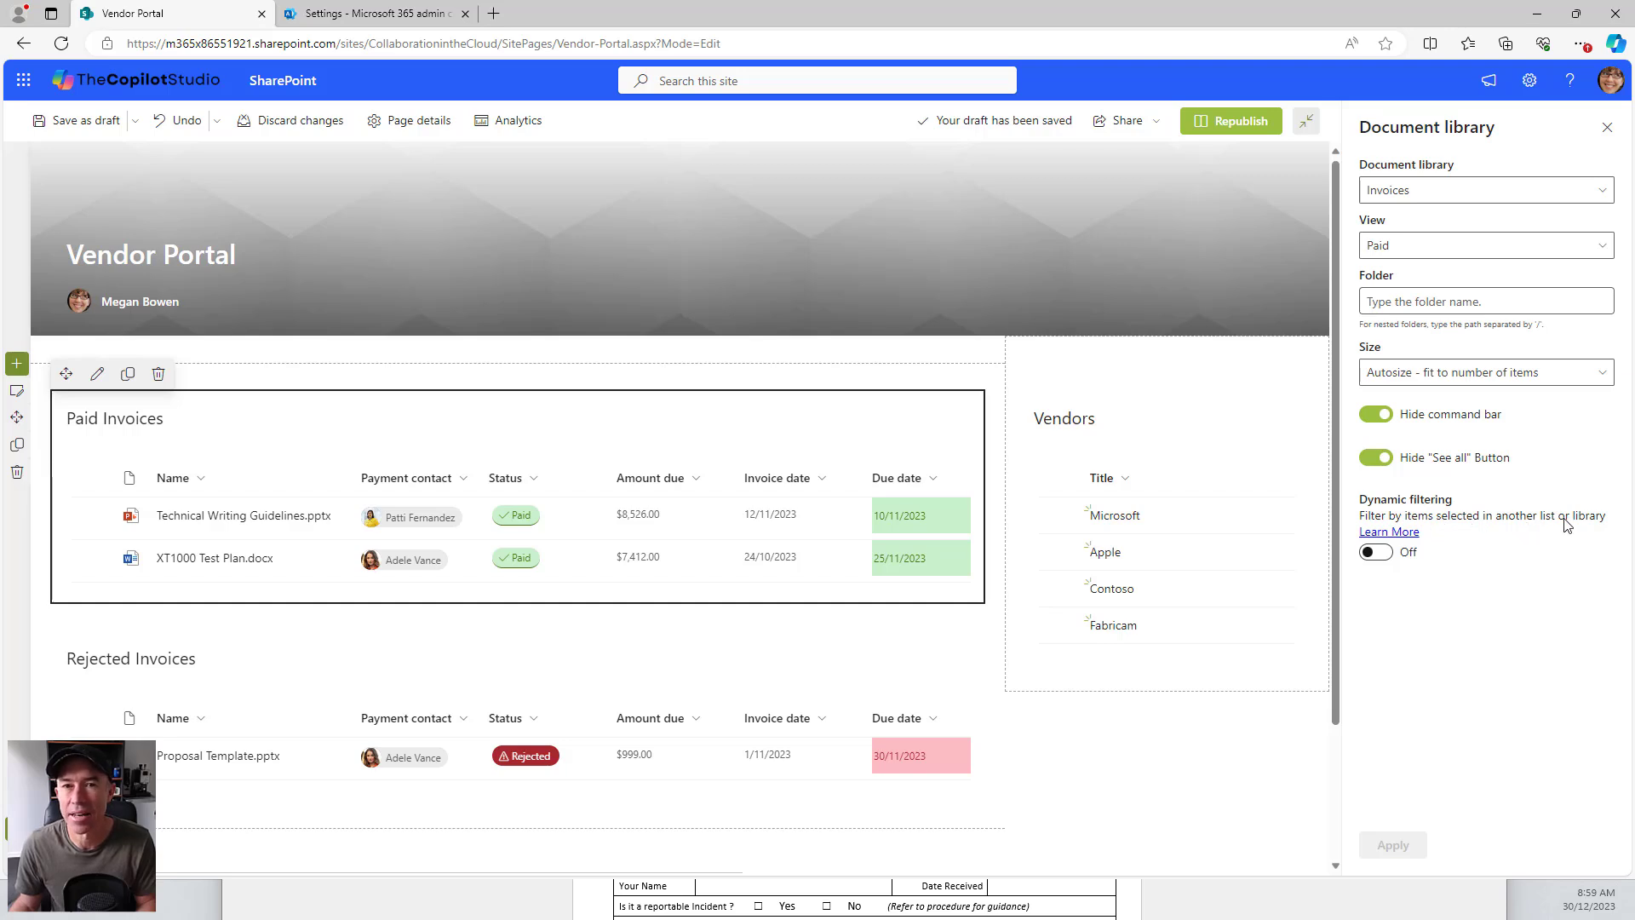
click(1381, 555)
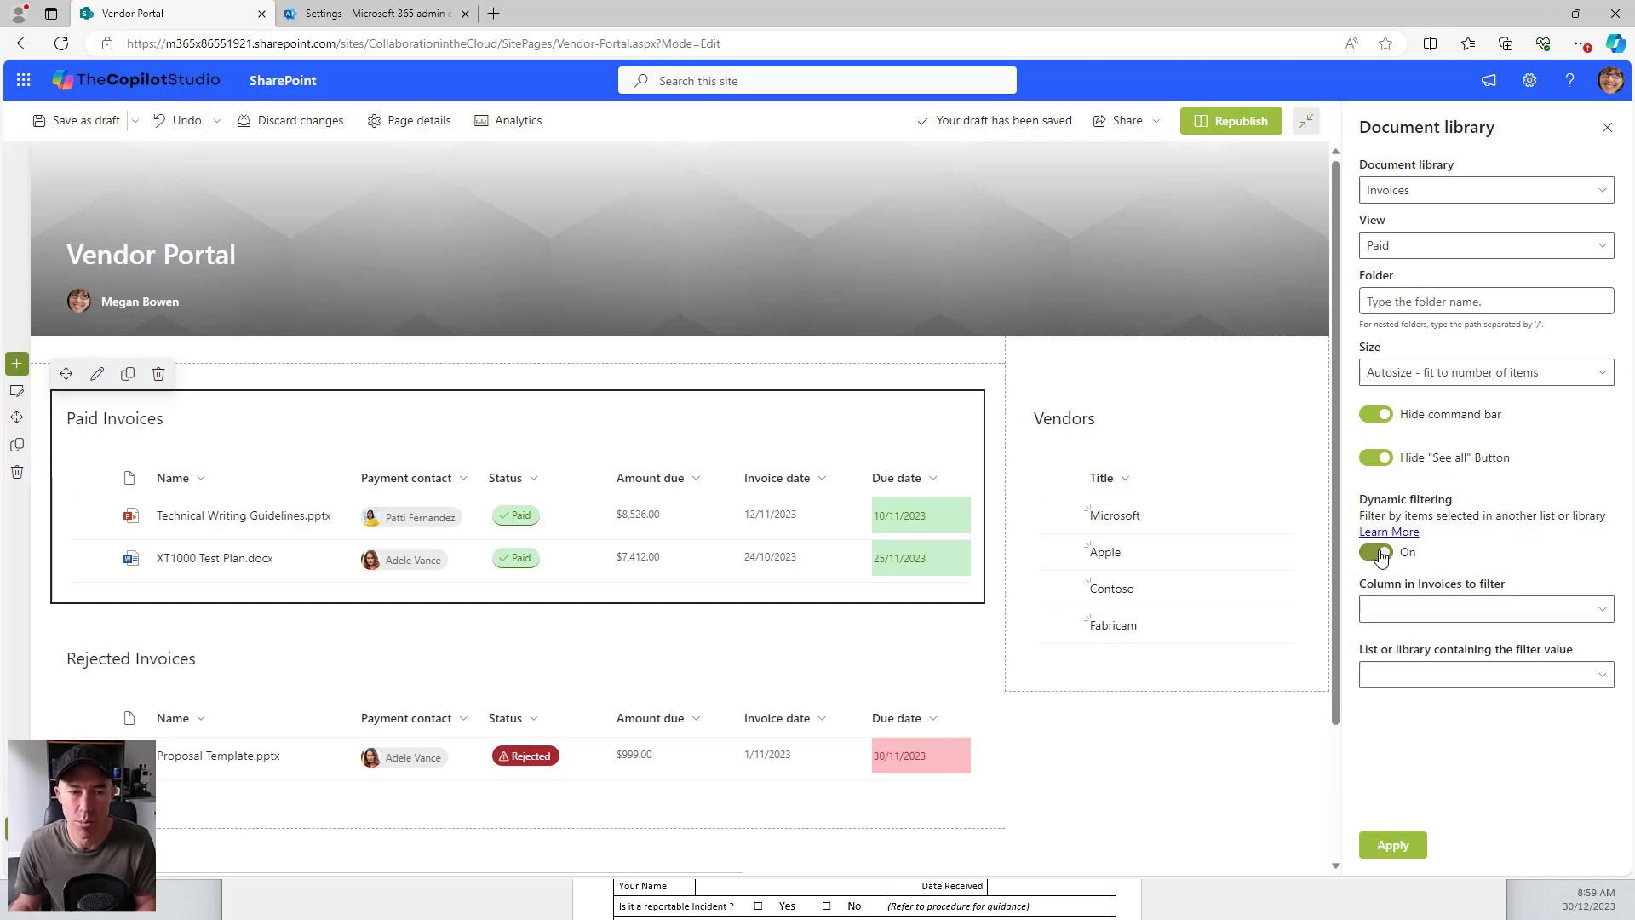
click(1426, 609)
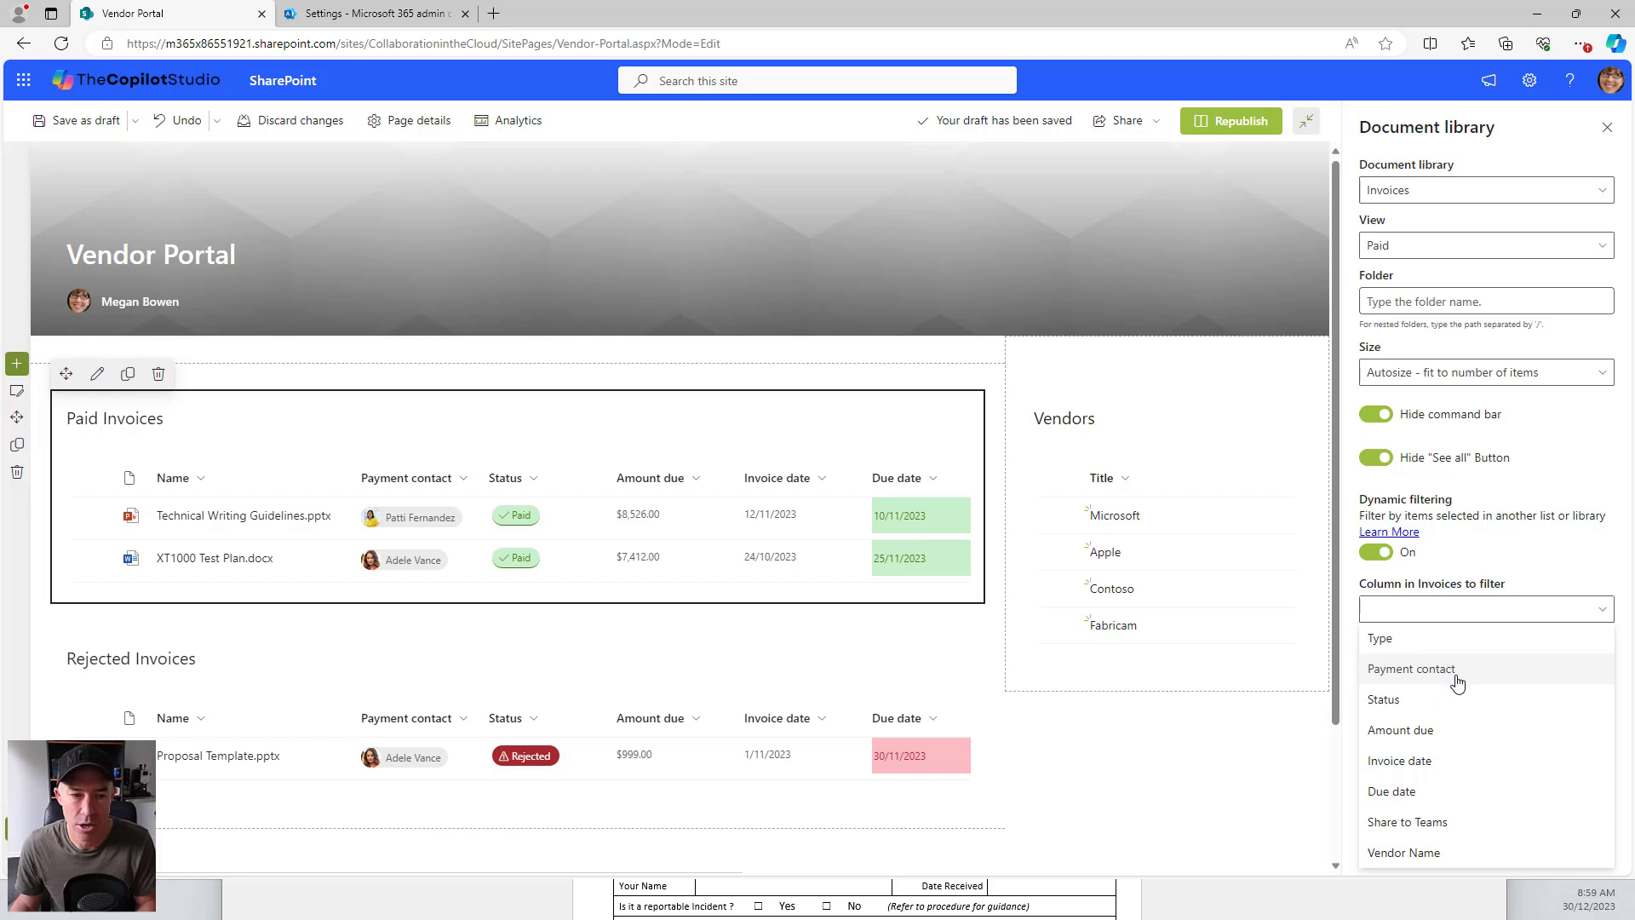
click(1587, 569)
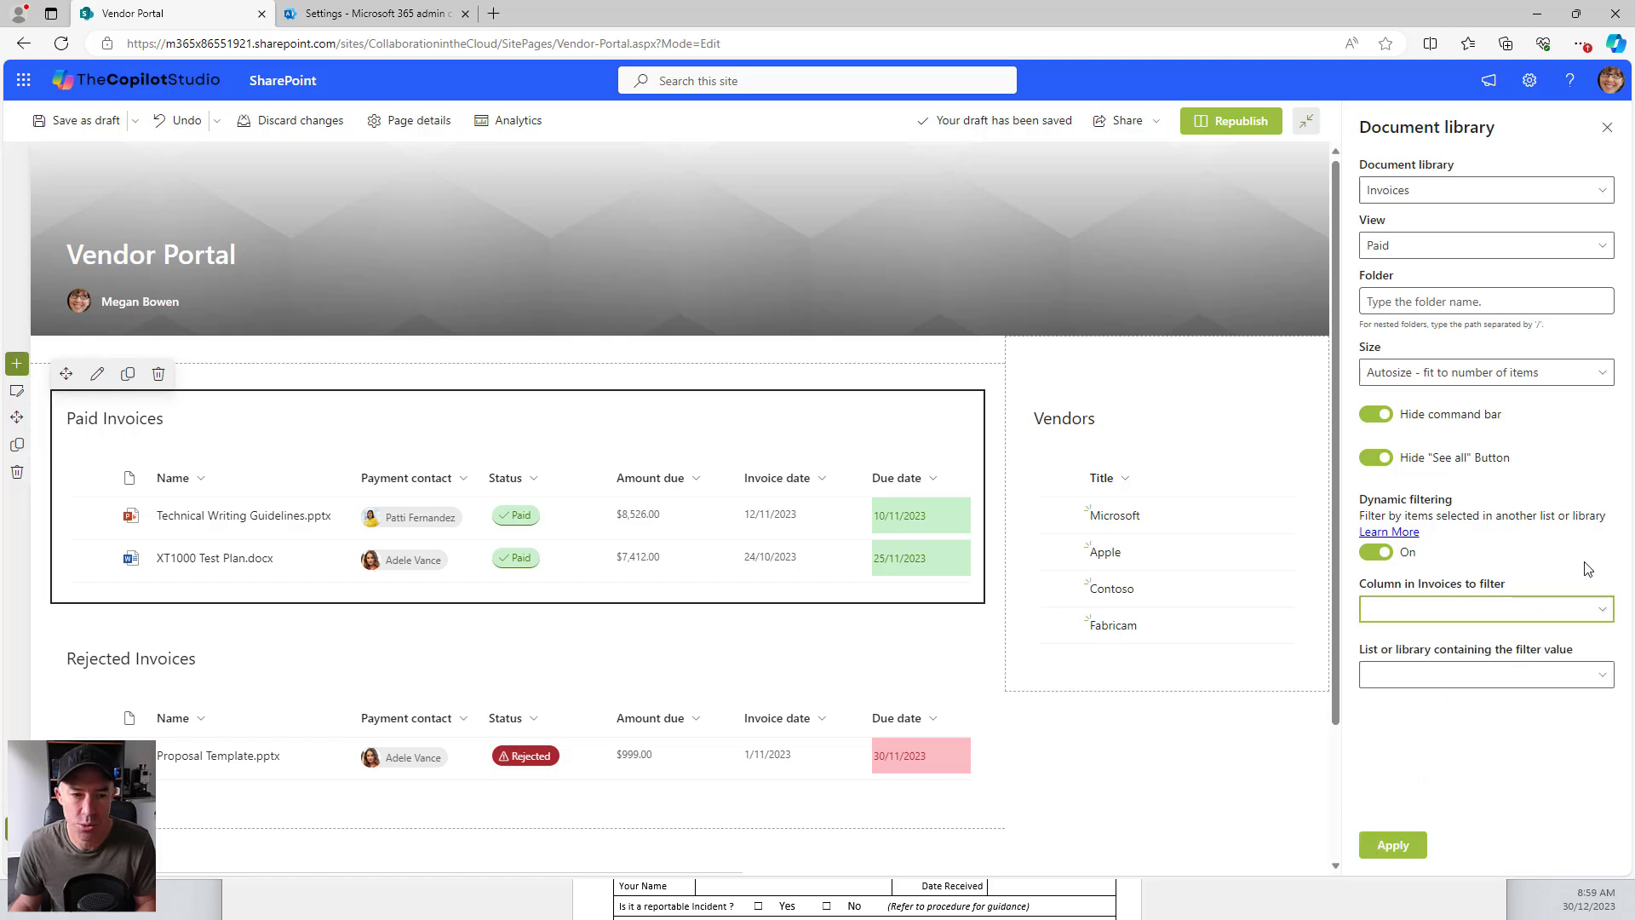
click(1463, 611)
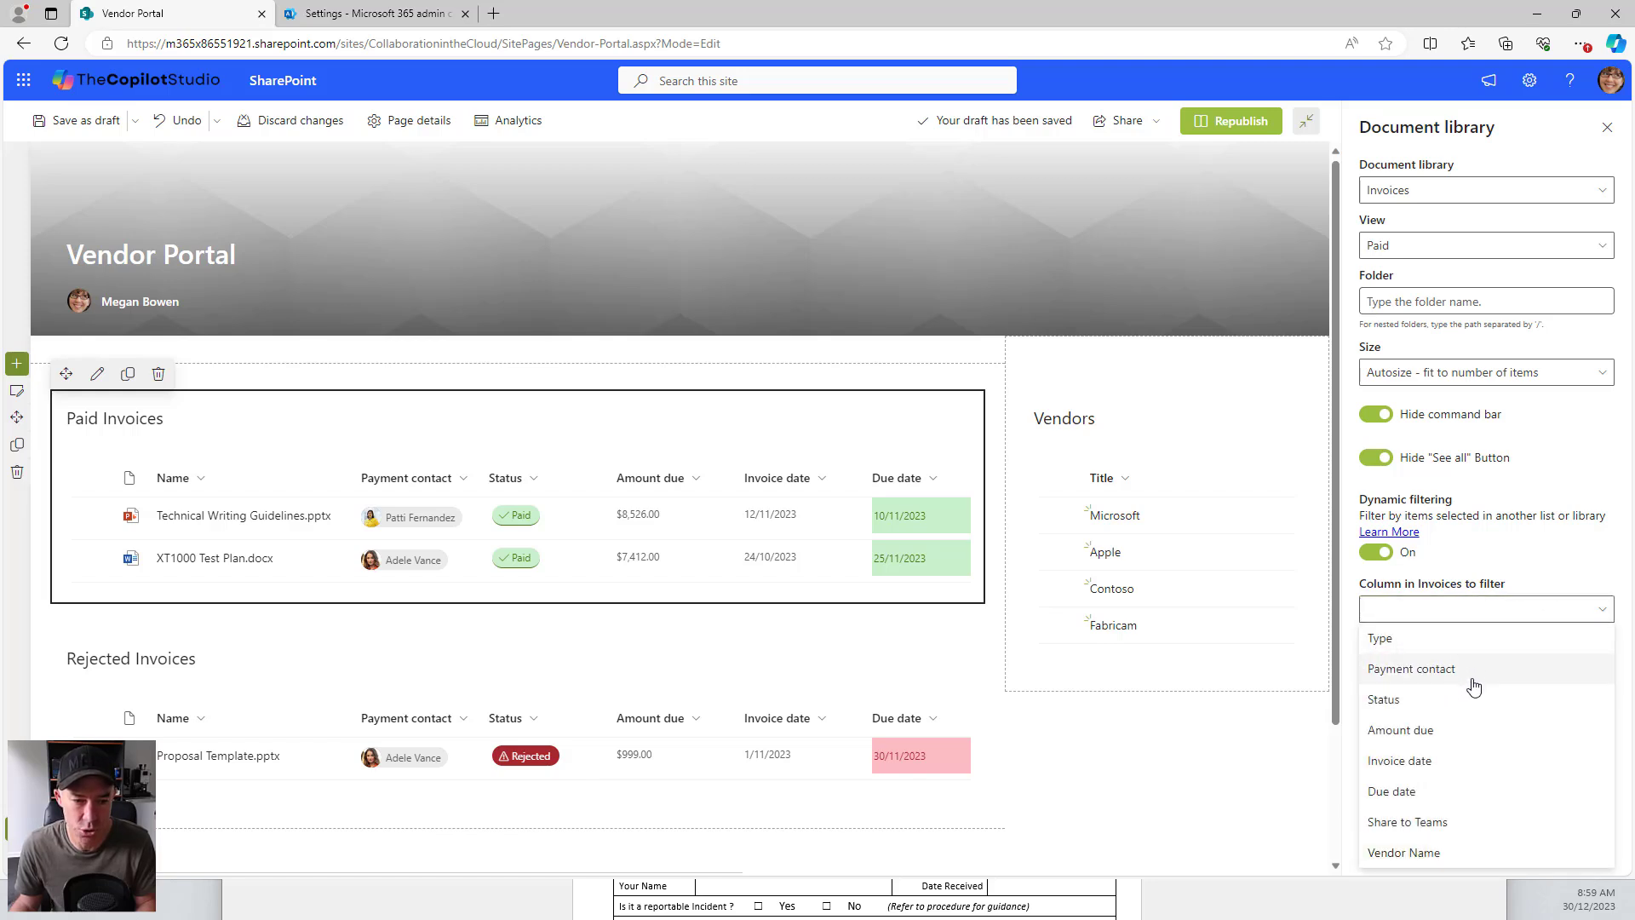
click(1418, 852)
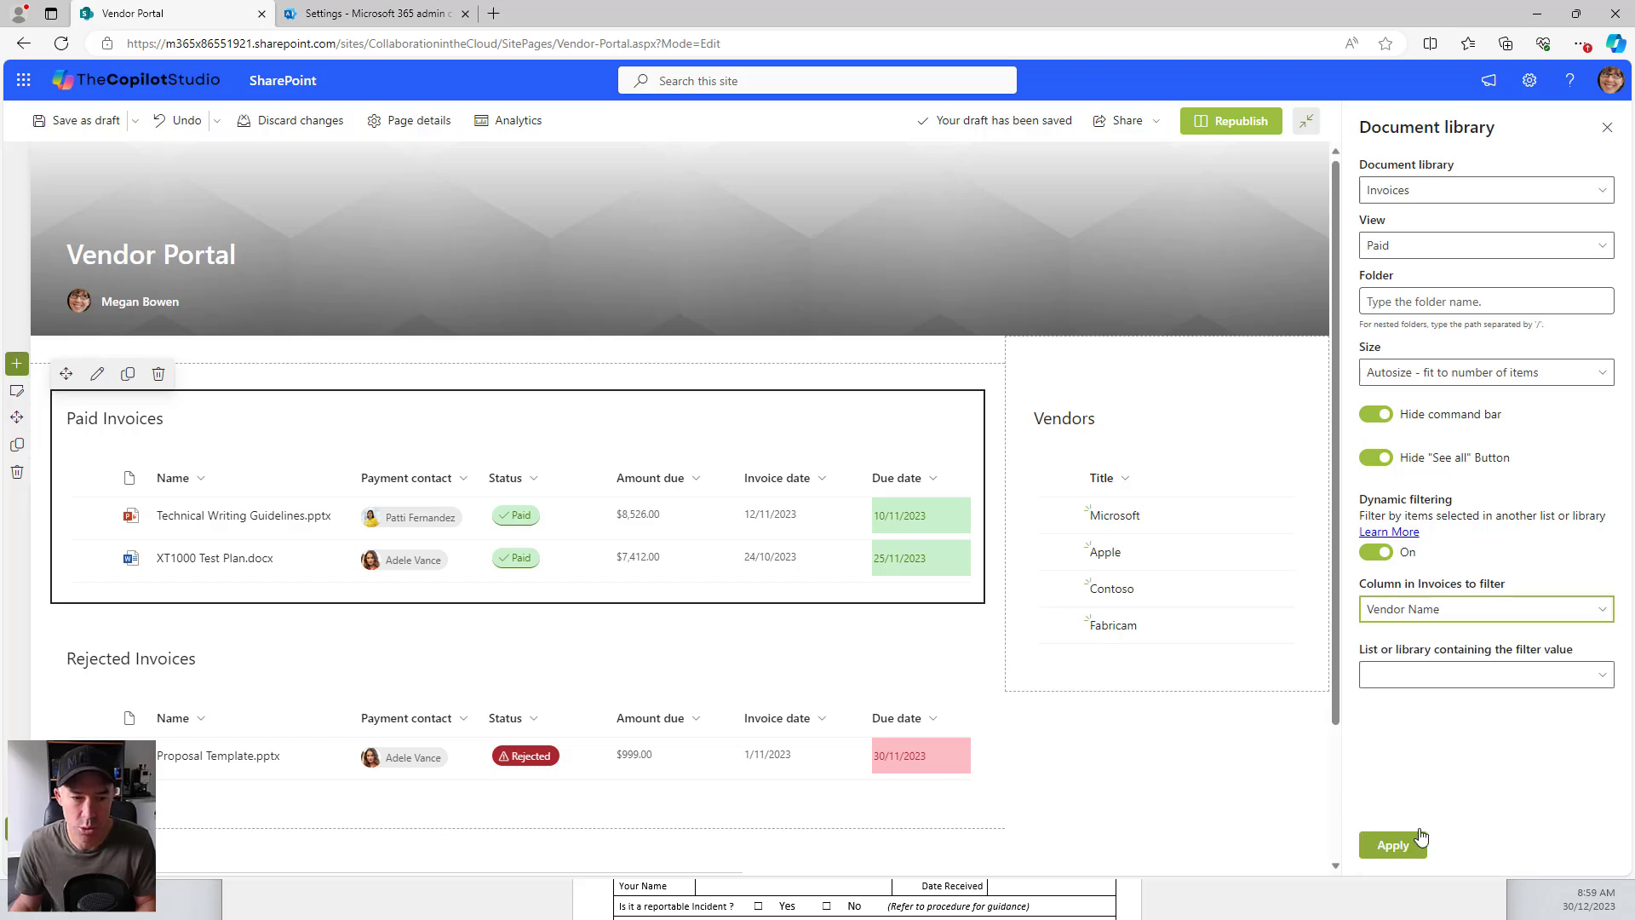
Step: Use the Title column of the Vendors list as the filter value for the Paid Invoices web part and apply it
click(1406, 677)
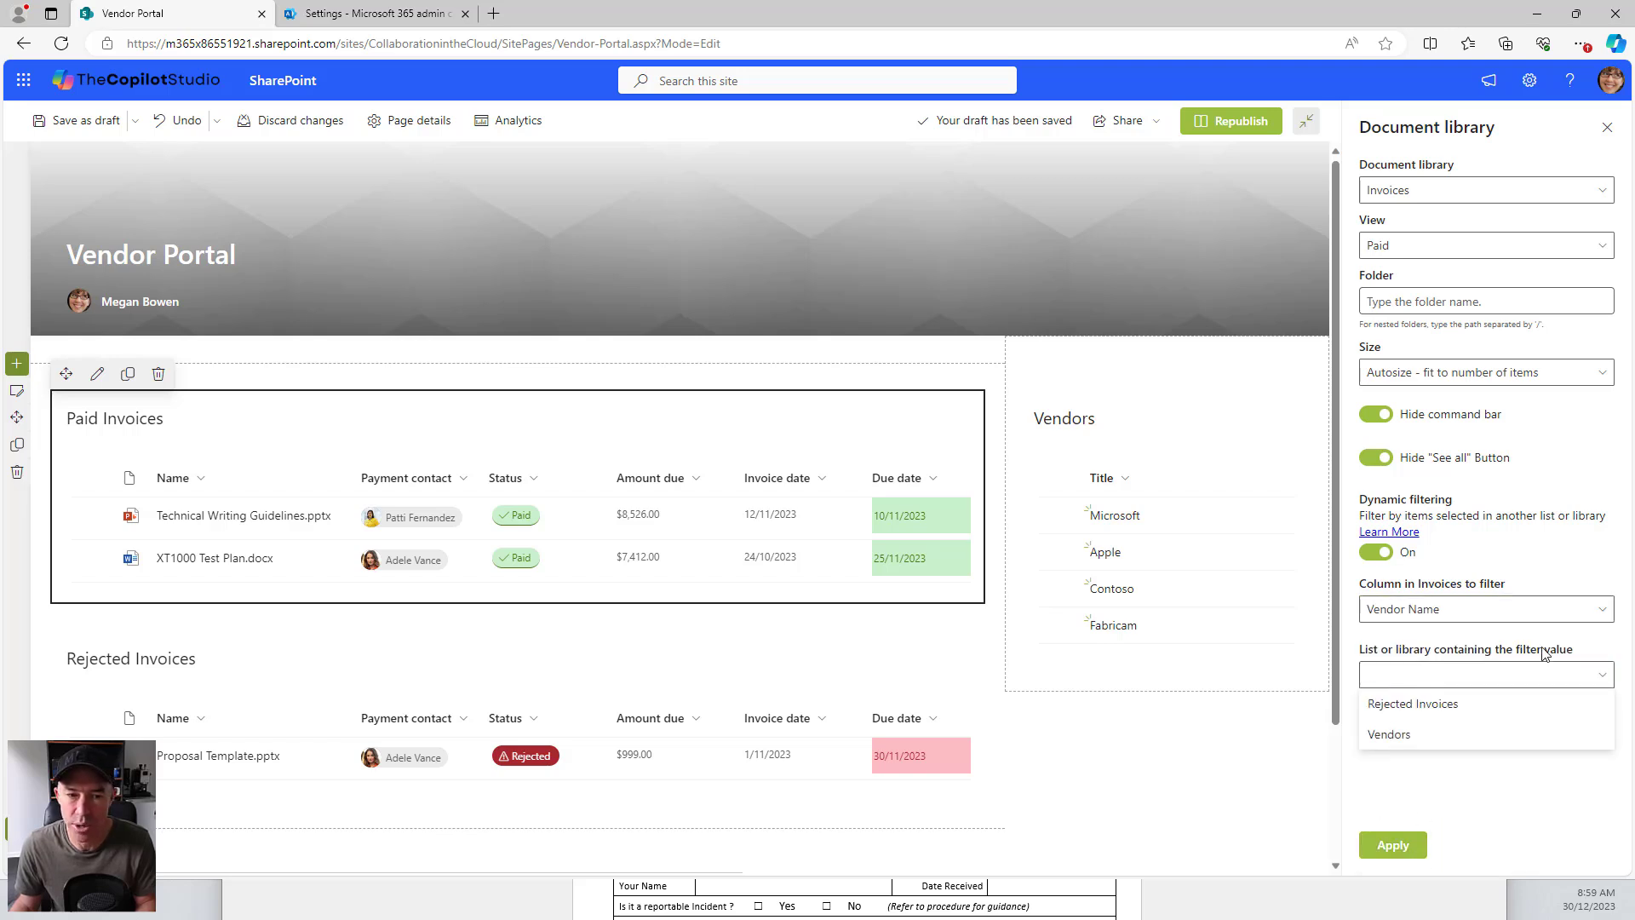
click(1391, 736)
click(1434, 728)
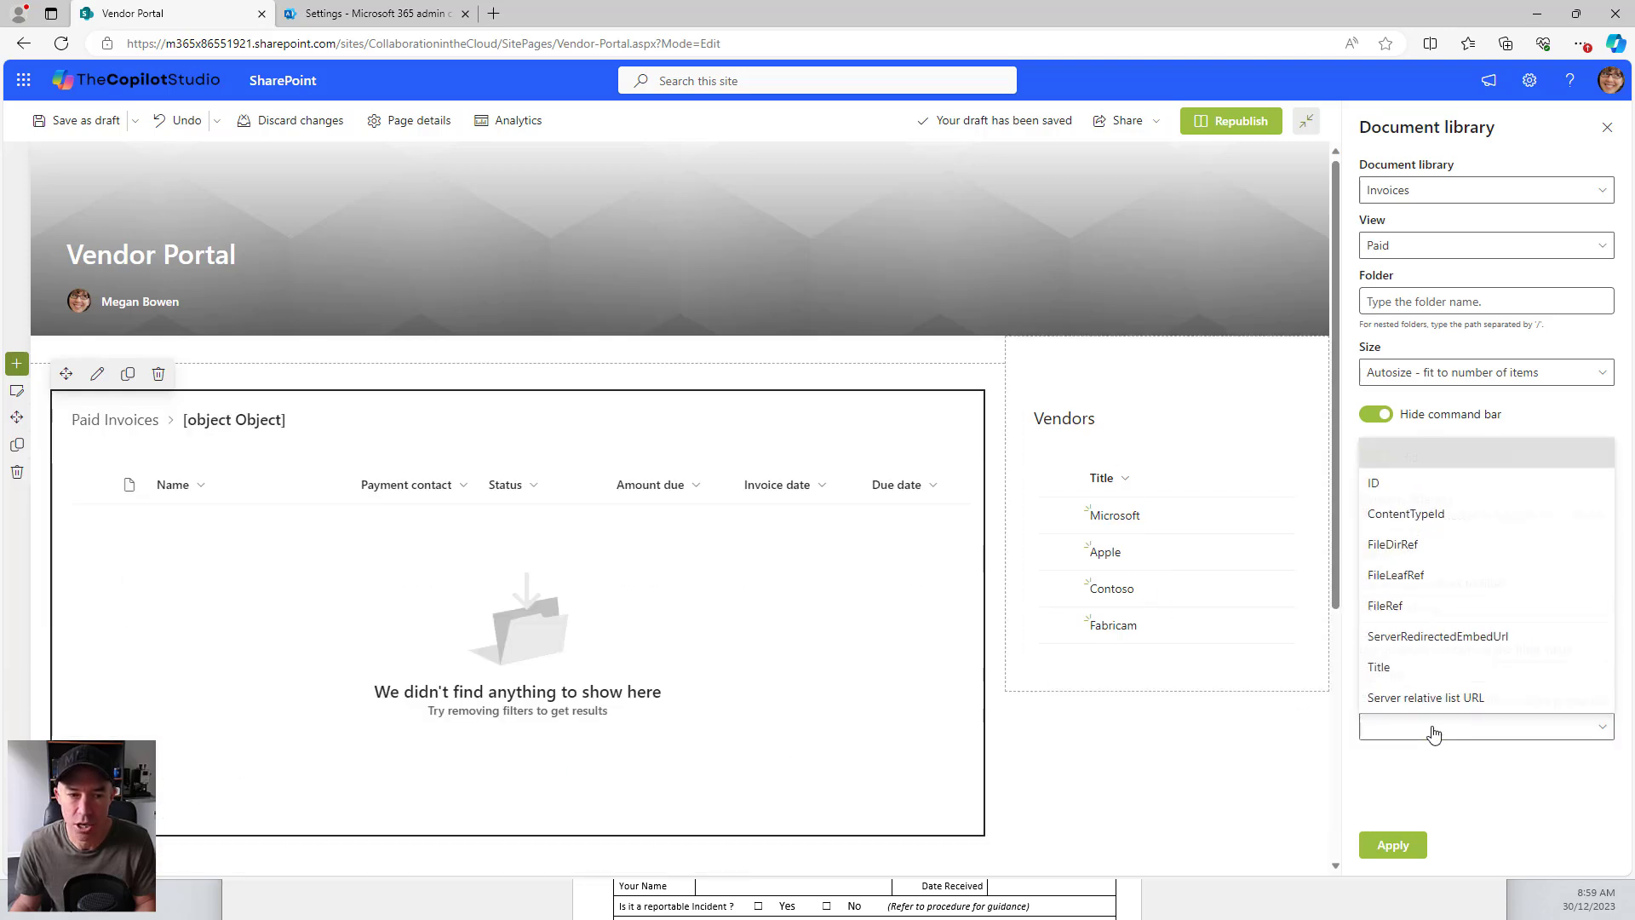
click(1397, 668)
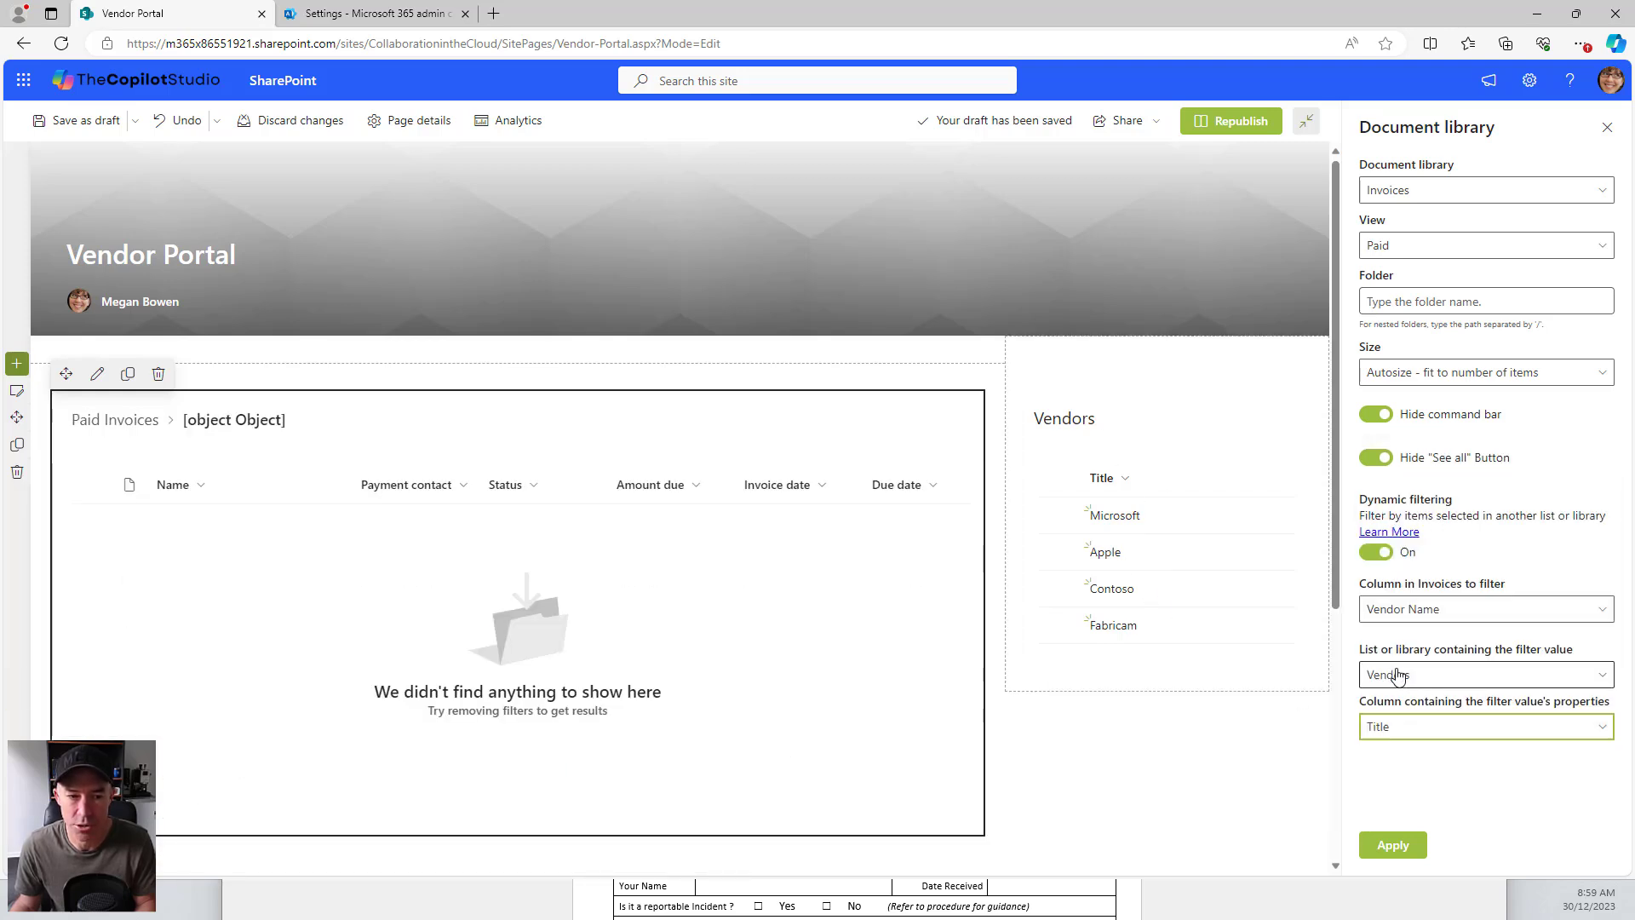
click(1394, 845)
Step: Turn on dynamic filtering for the Rejected Invoices web part and choose Vendor Name as the column to filter
scroll(997, 395, down, 2)
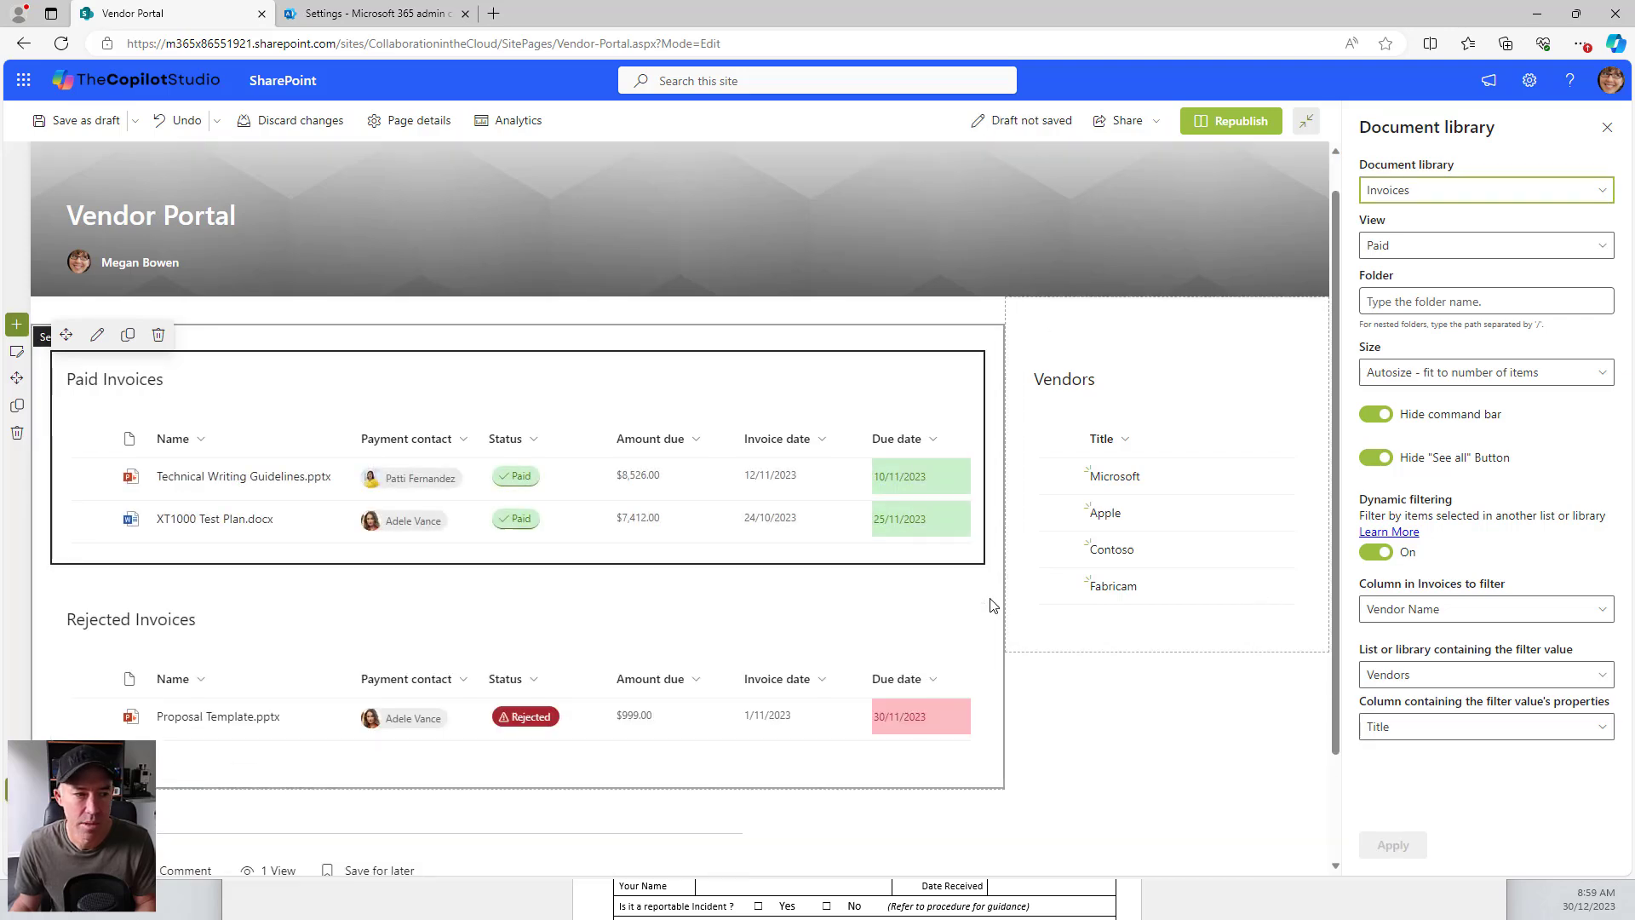
click(562, 525)
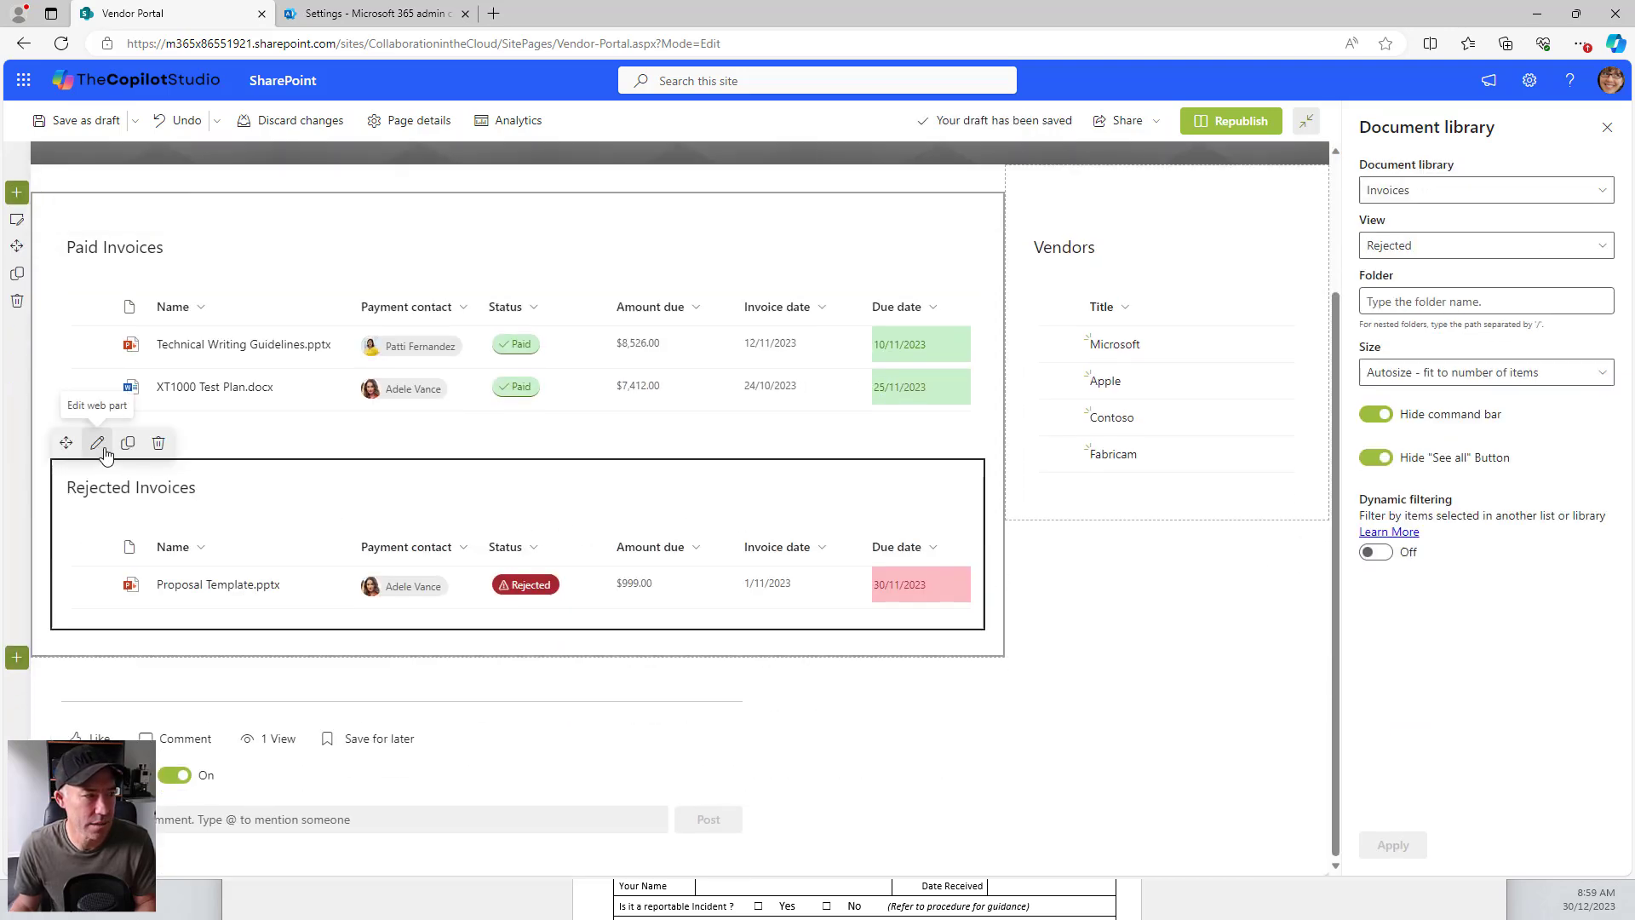
click(1374, 552)
click(1481, 609)
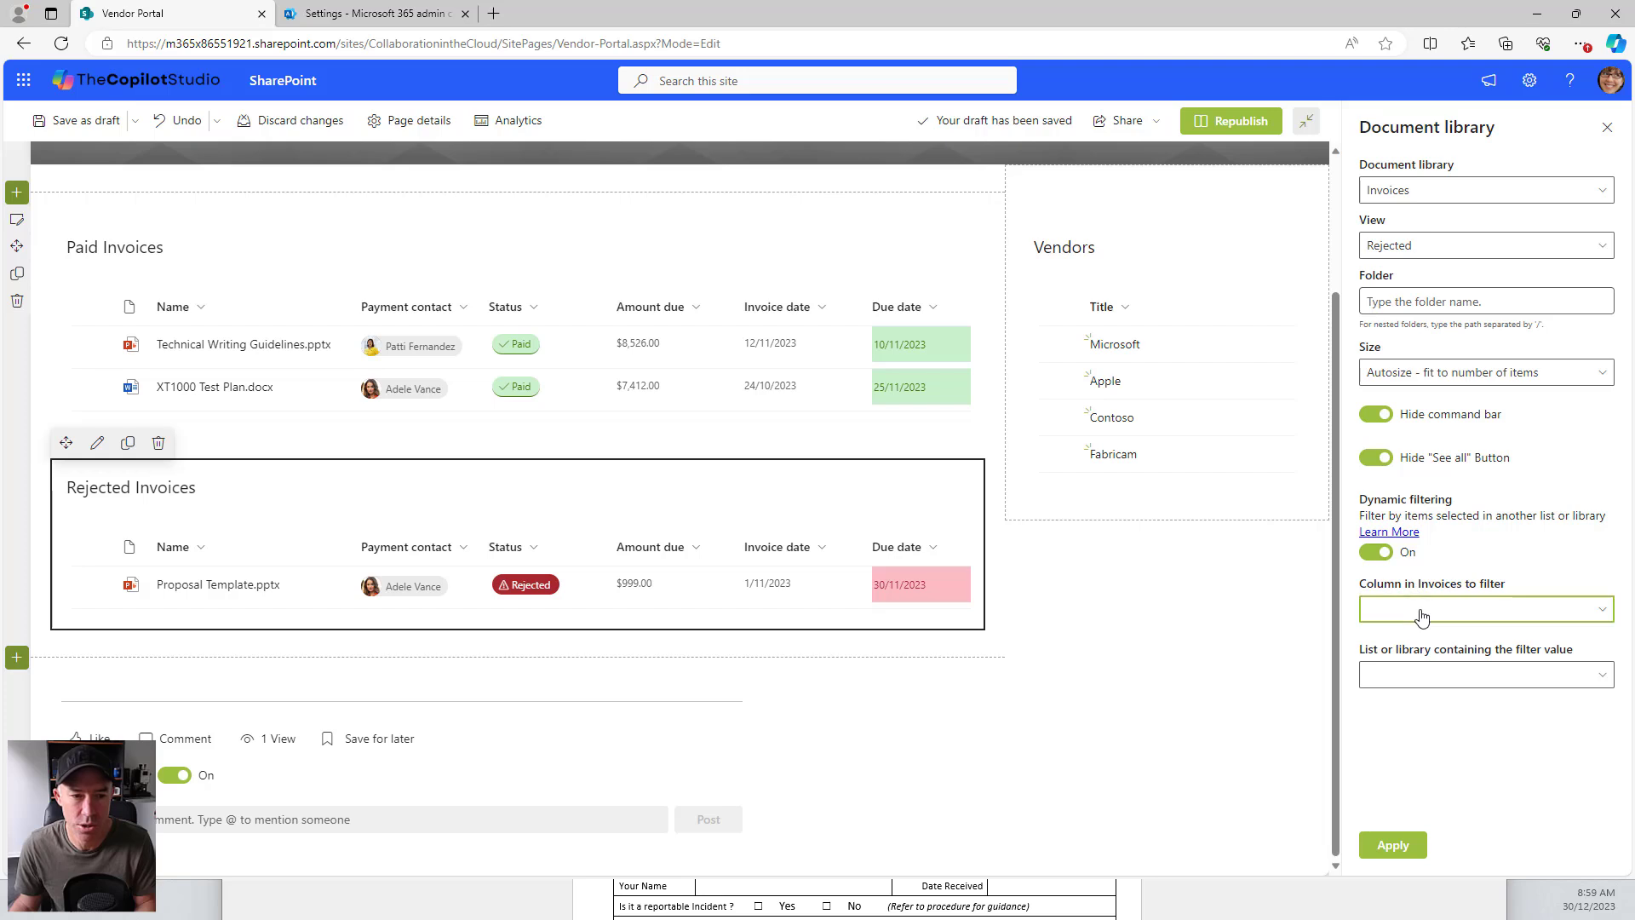
click(1414, 851)
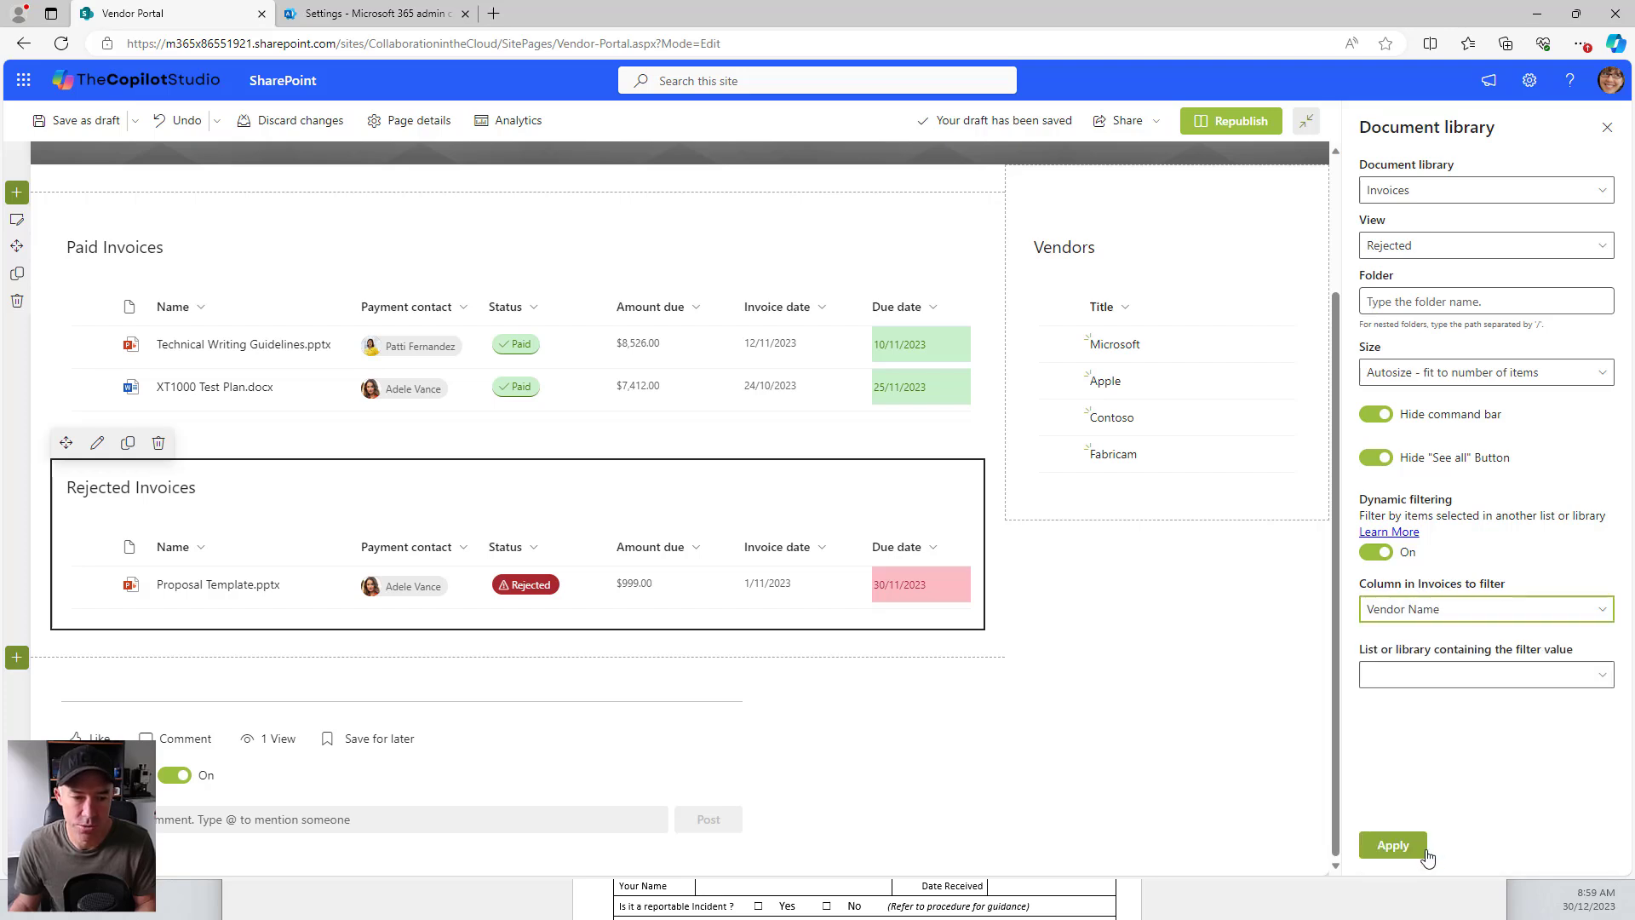
Step: Take the Rejected Invoices filter value from the Vendors list's Title column, apply it and republish the page
click(1430, 674)
click(1423, 734)
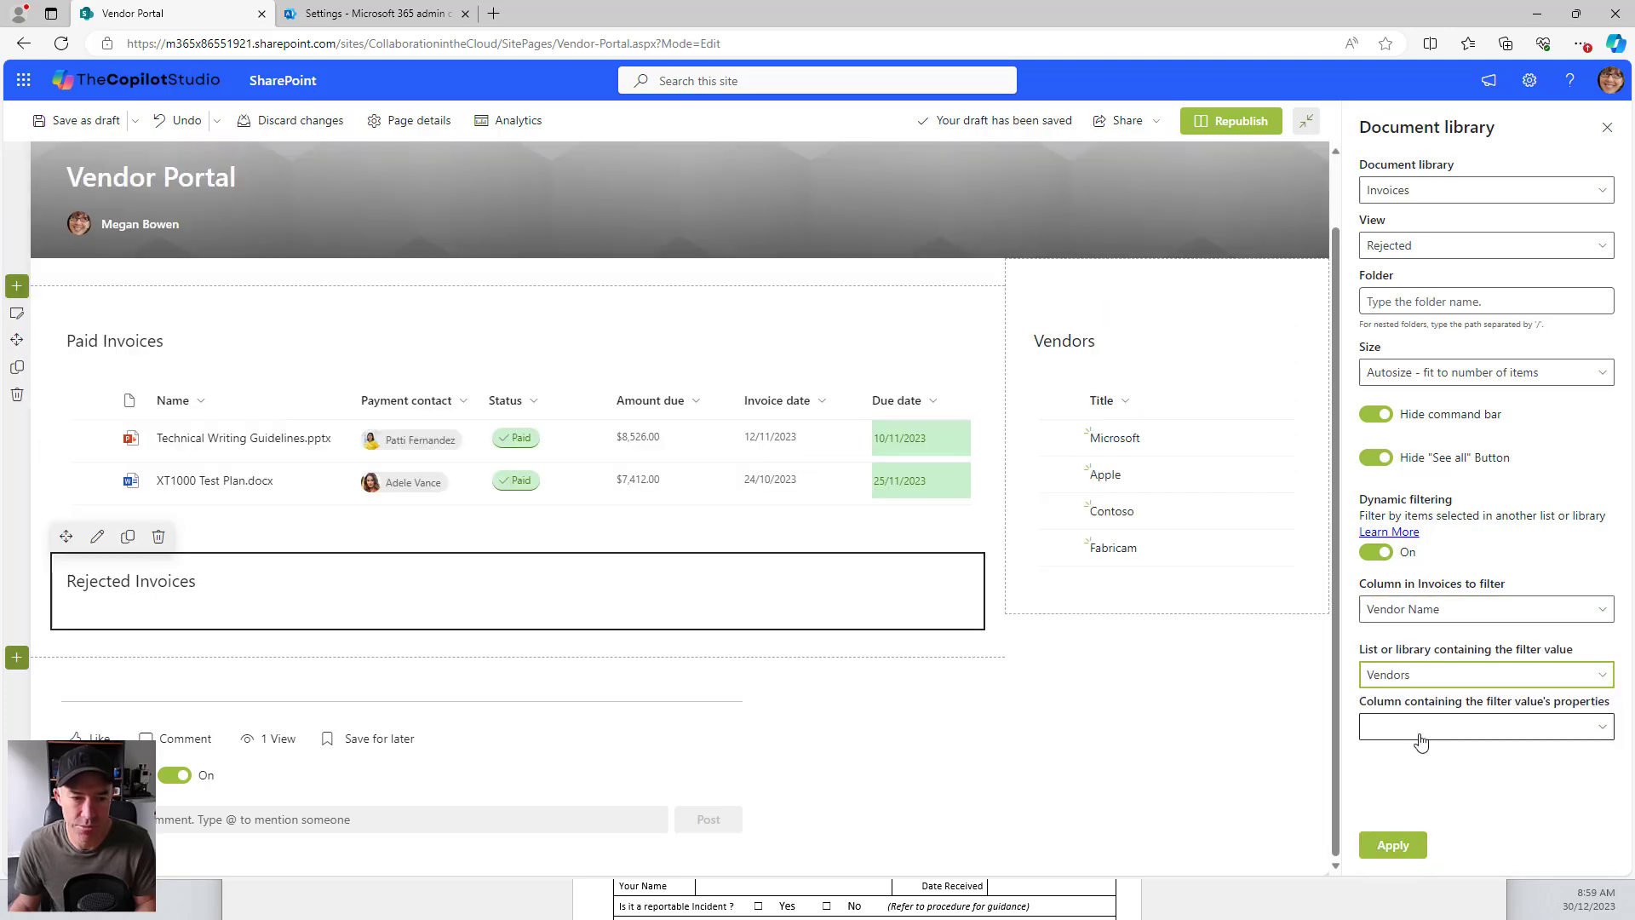
click(1426, 728)
click(1408, 668)
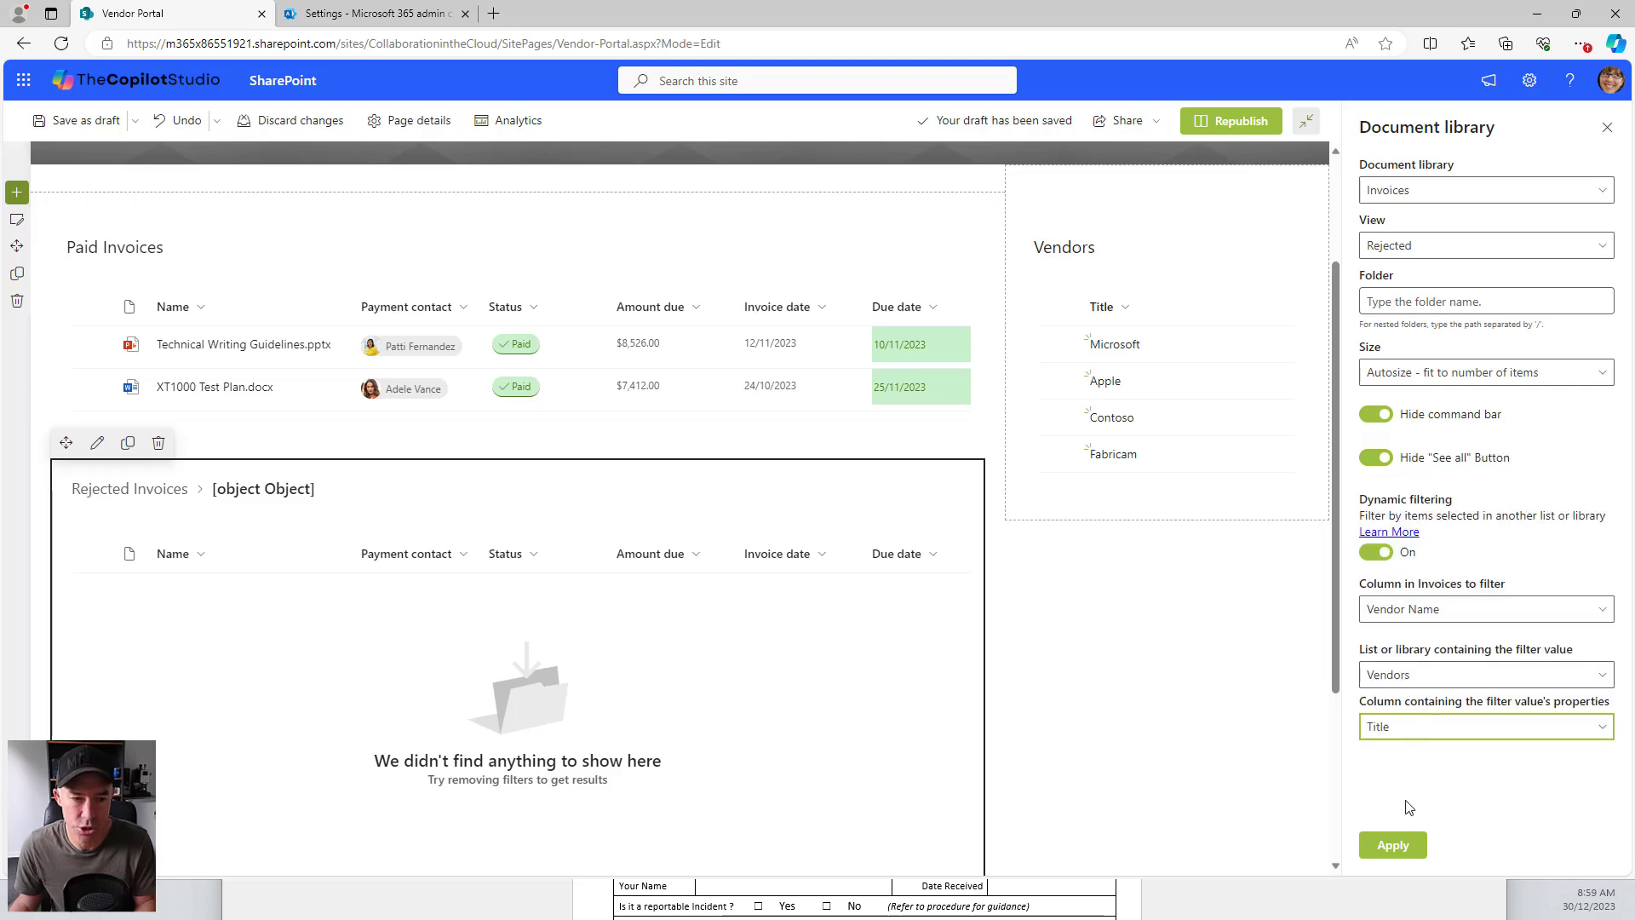
click(1396, 847)
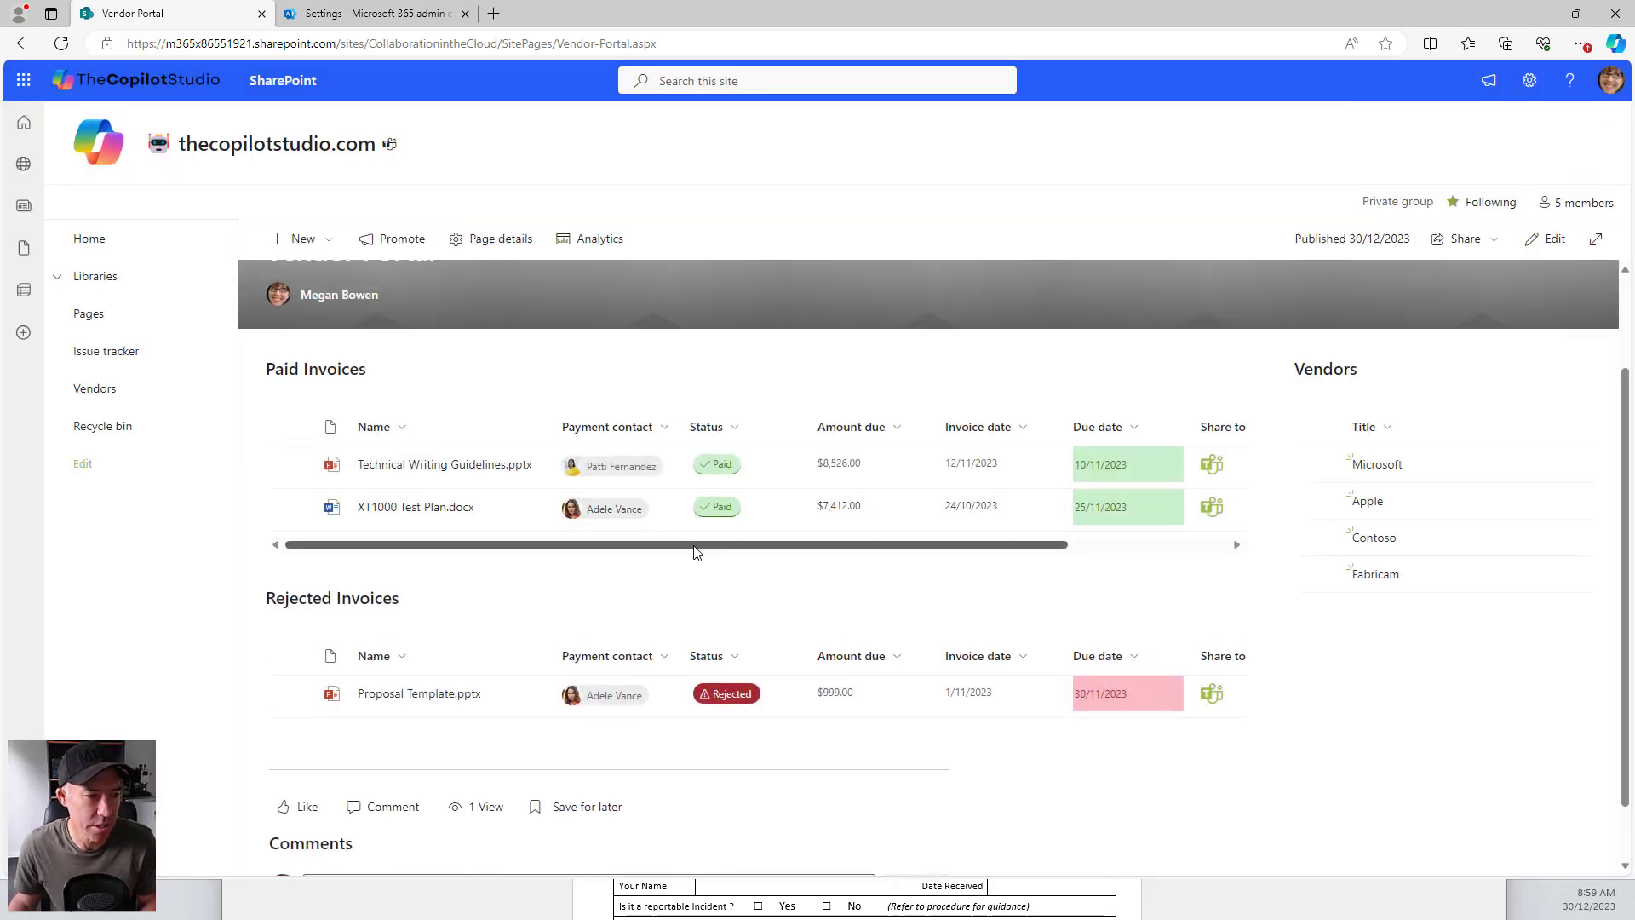
Step: Check the Vendor Name values of the documents in the Paid Invoices and Rejected Invoices web parts
drag(697, 545, 886, 549)
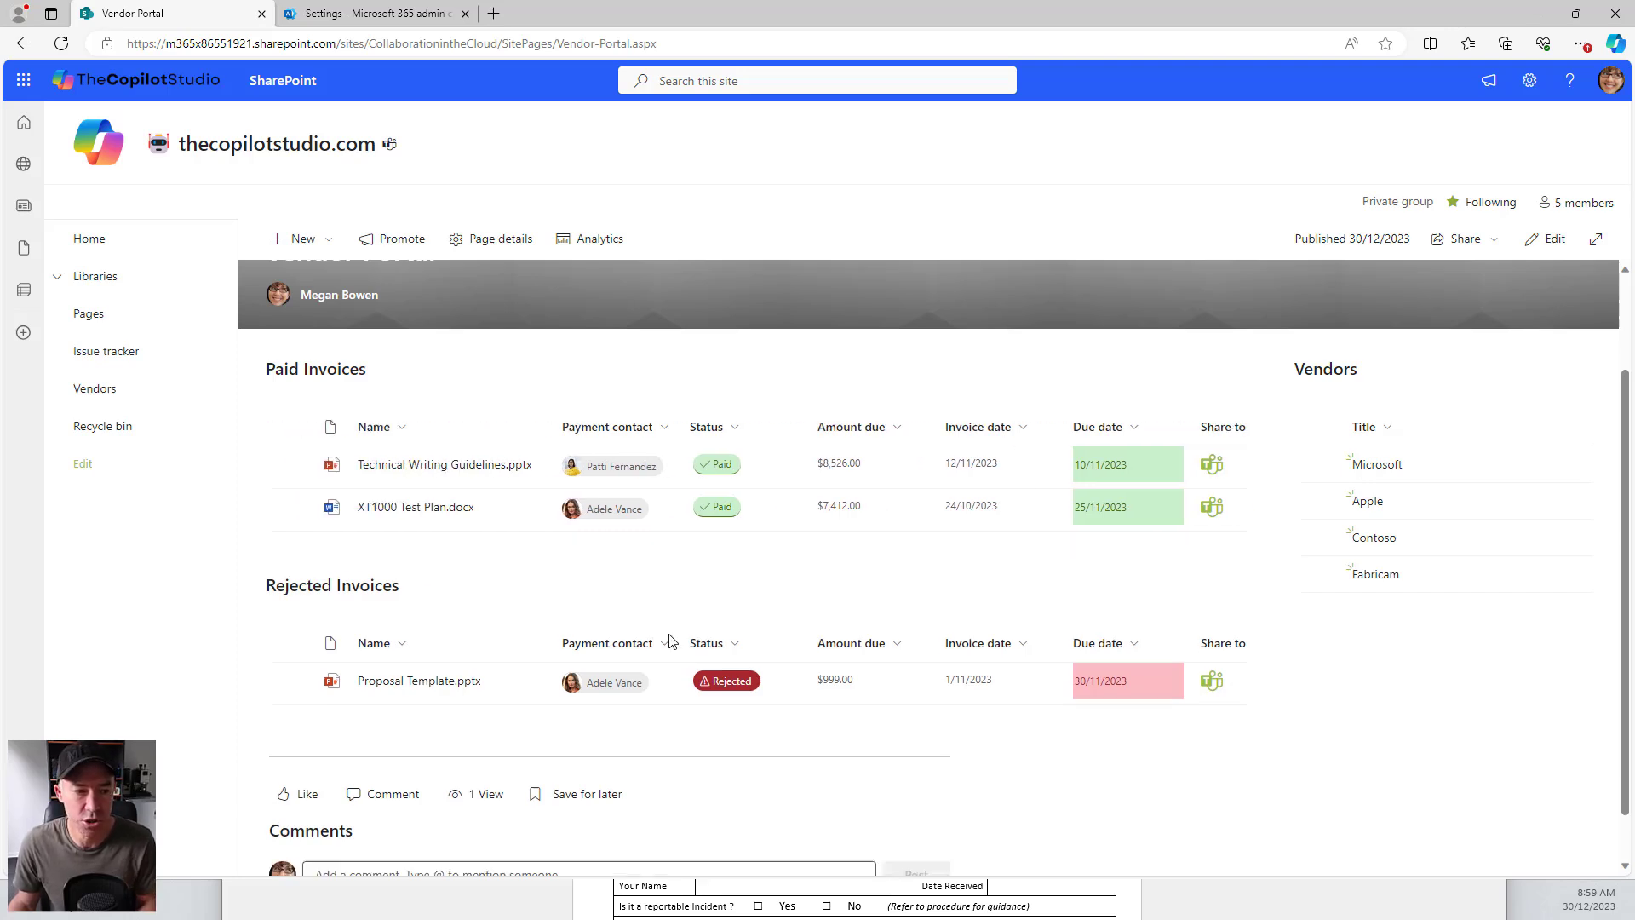
drag(767, 719, 1046, 724)
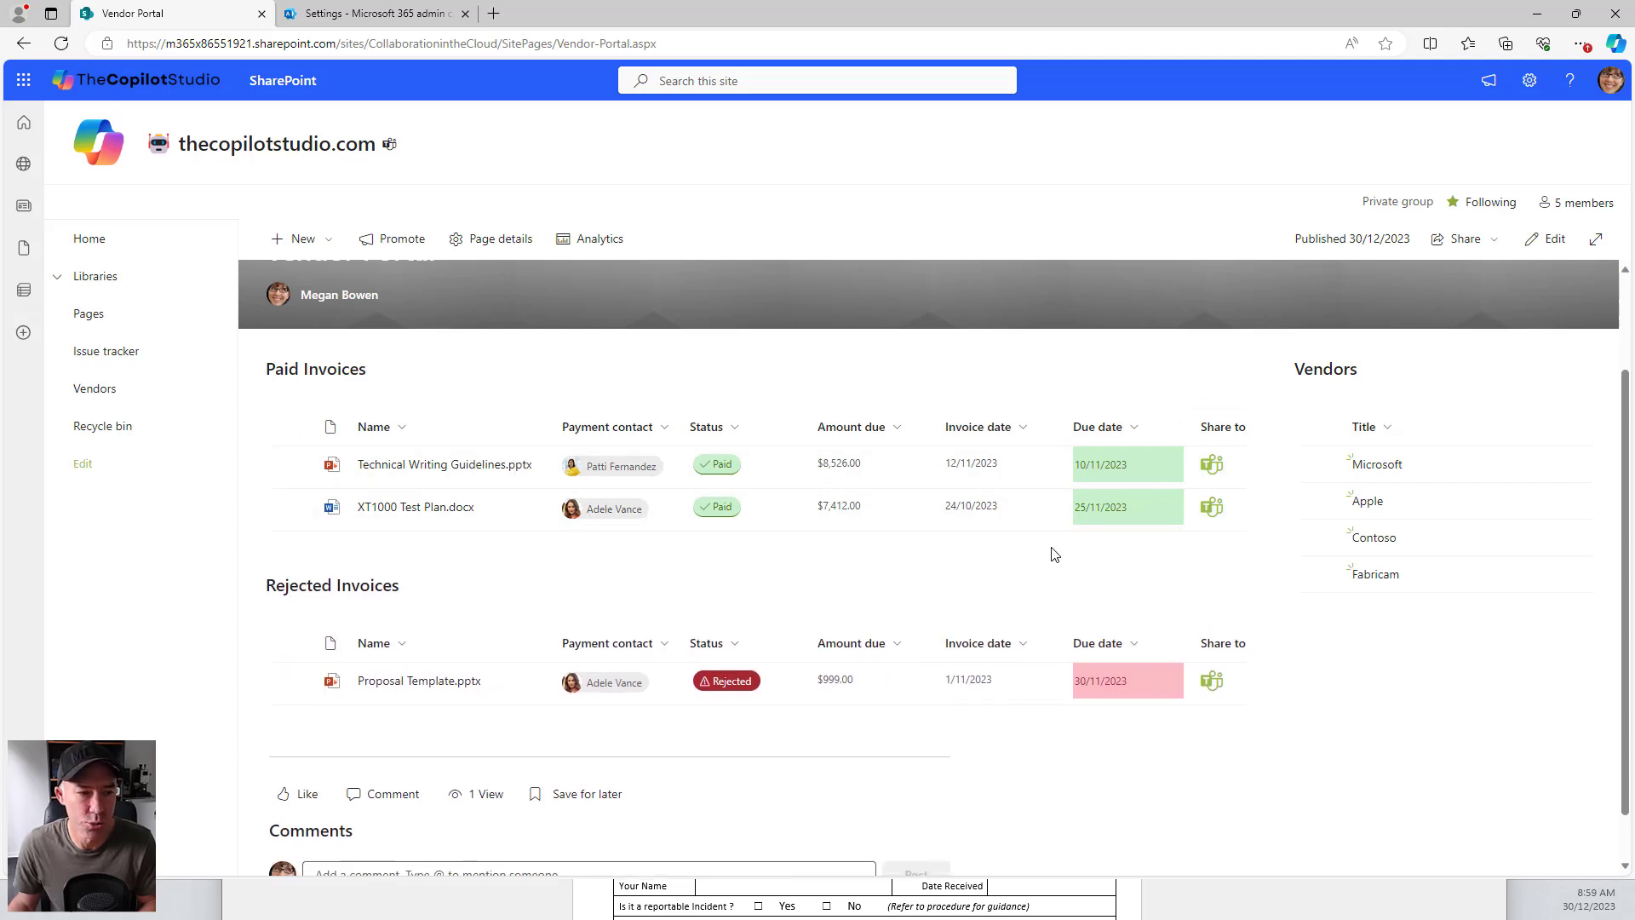
drag(1047, 545, 1224, 543)
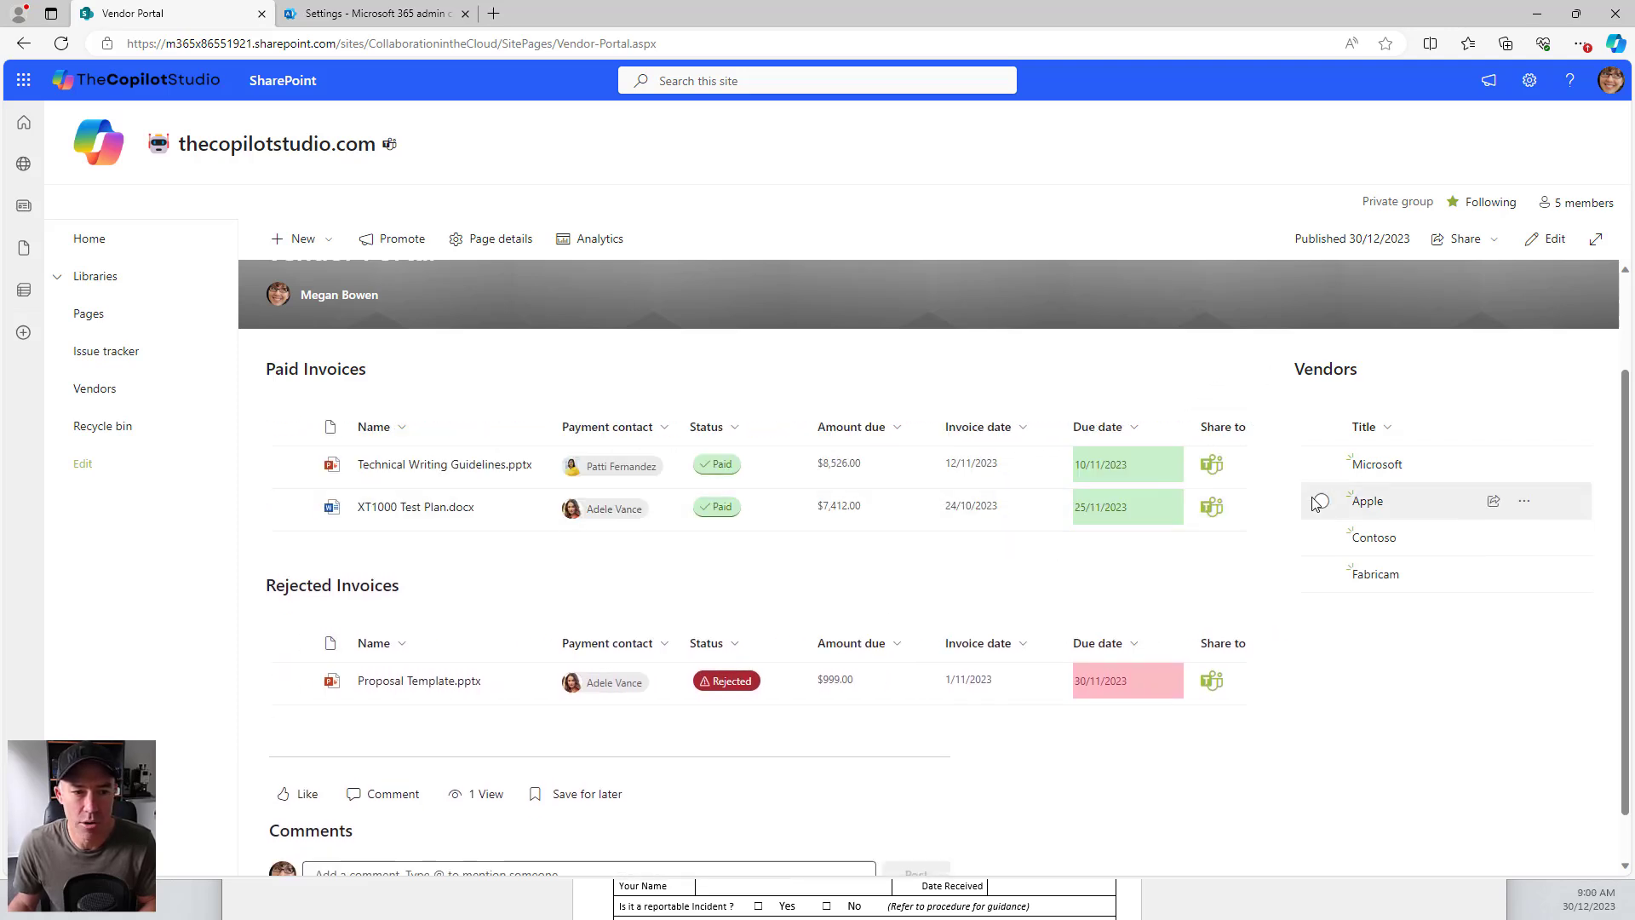
Step: Test the filtering by selecting Microsoft and Apple in the Vendors list, checking both invoice web parts, and clear the selection
click(1329, 465)
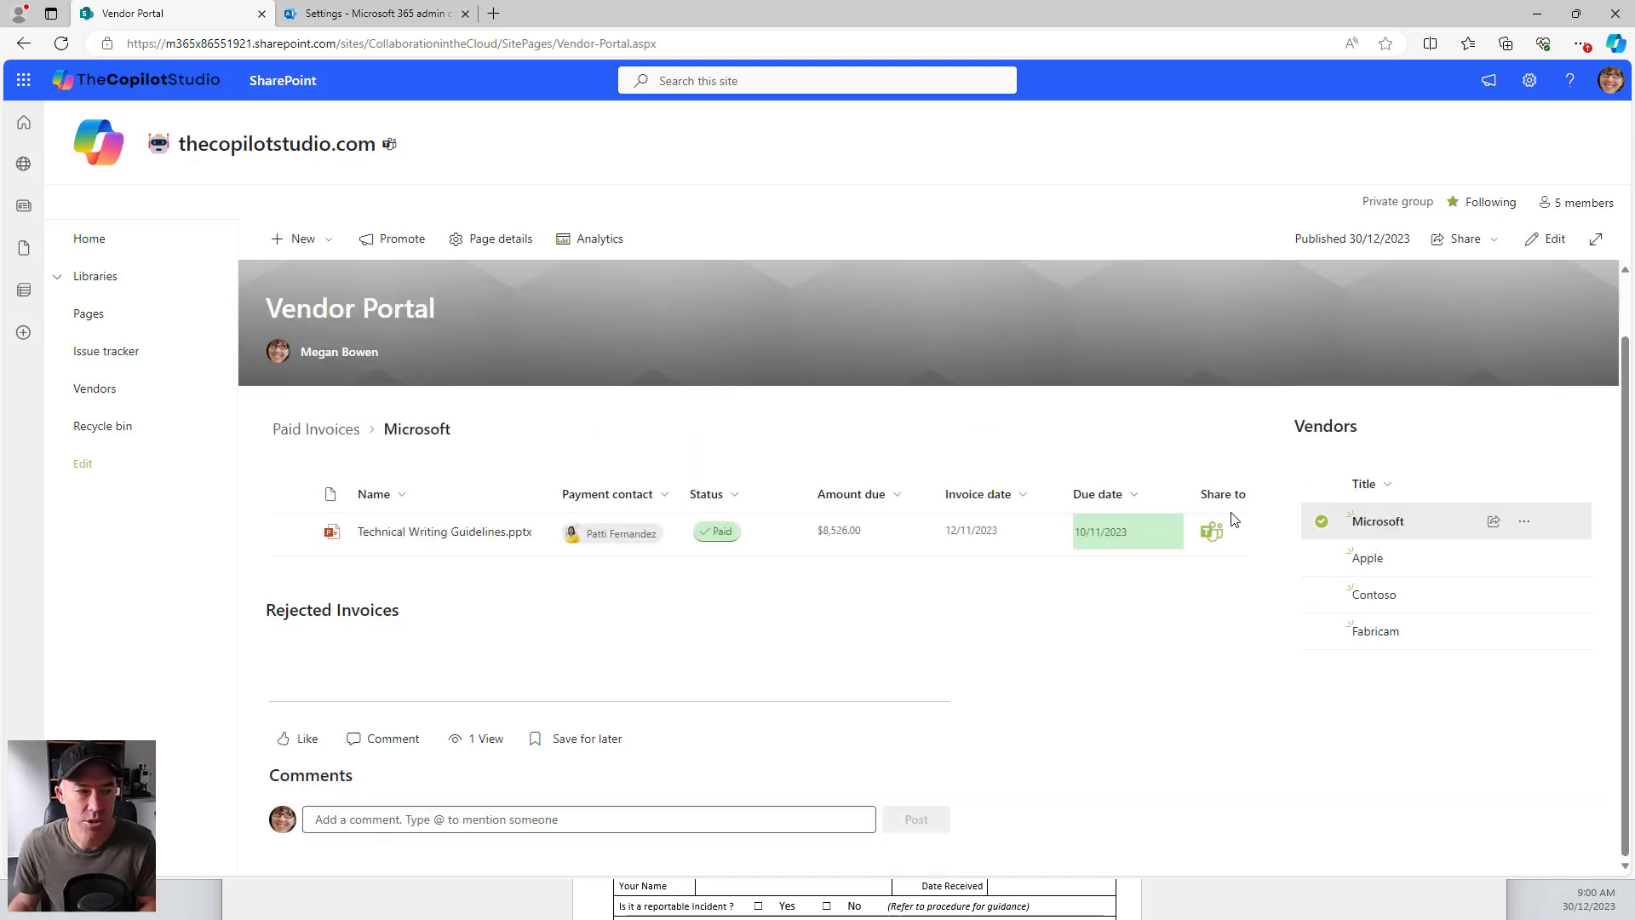
scroll(436, 641, down, 3)
scroll(395, 424, up, 3)
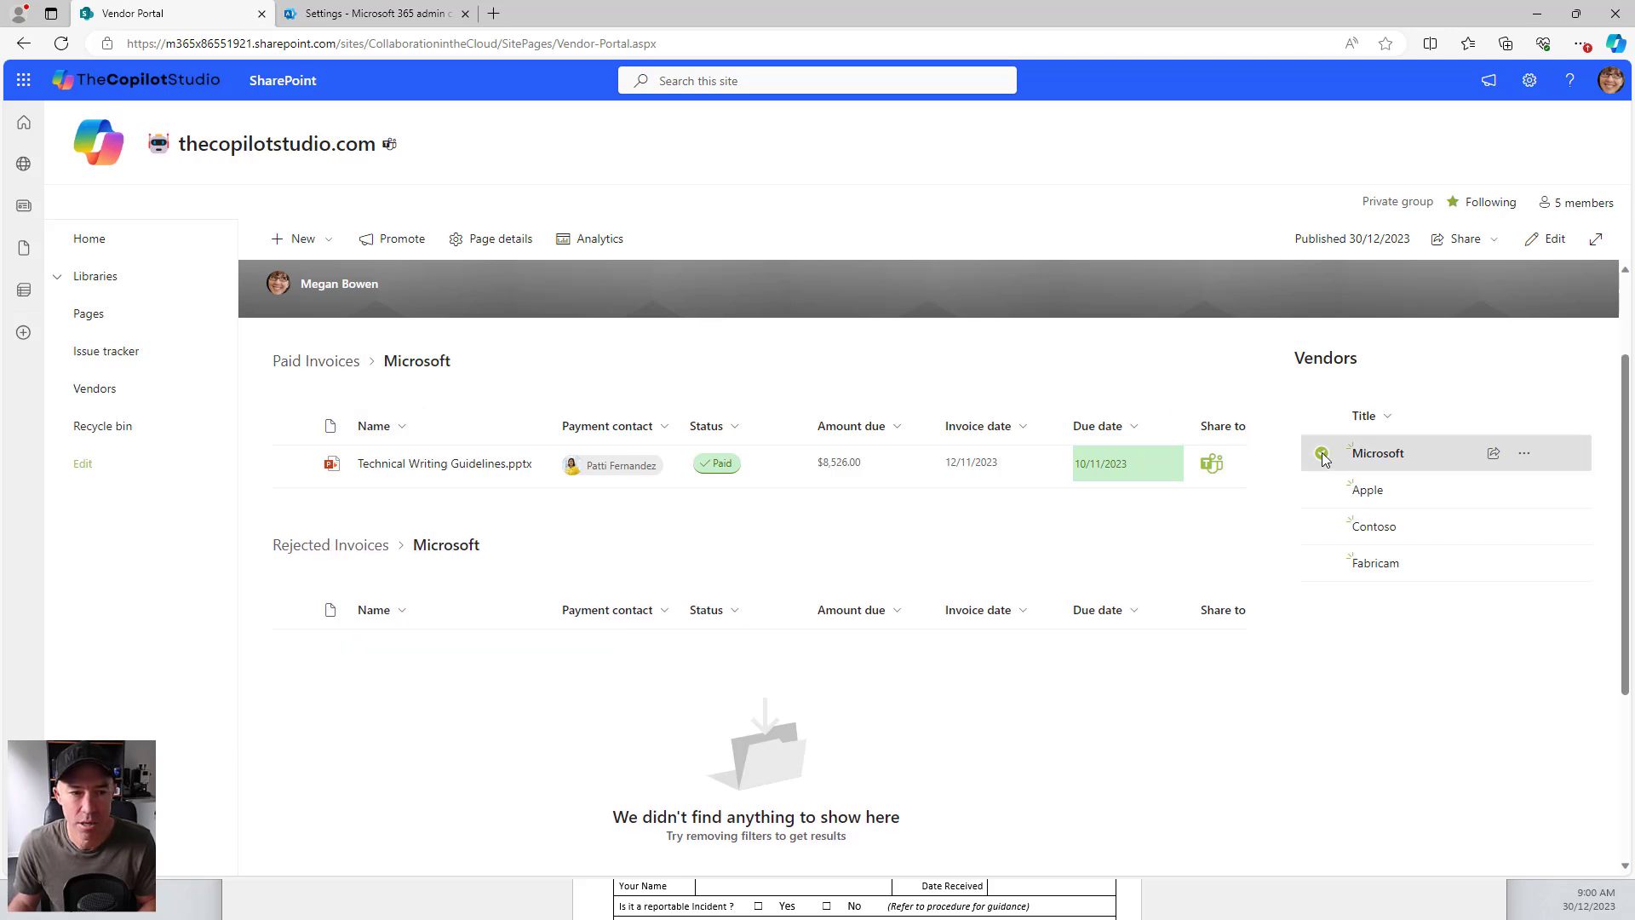
click(1338, 491)
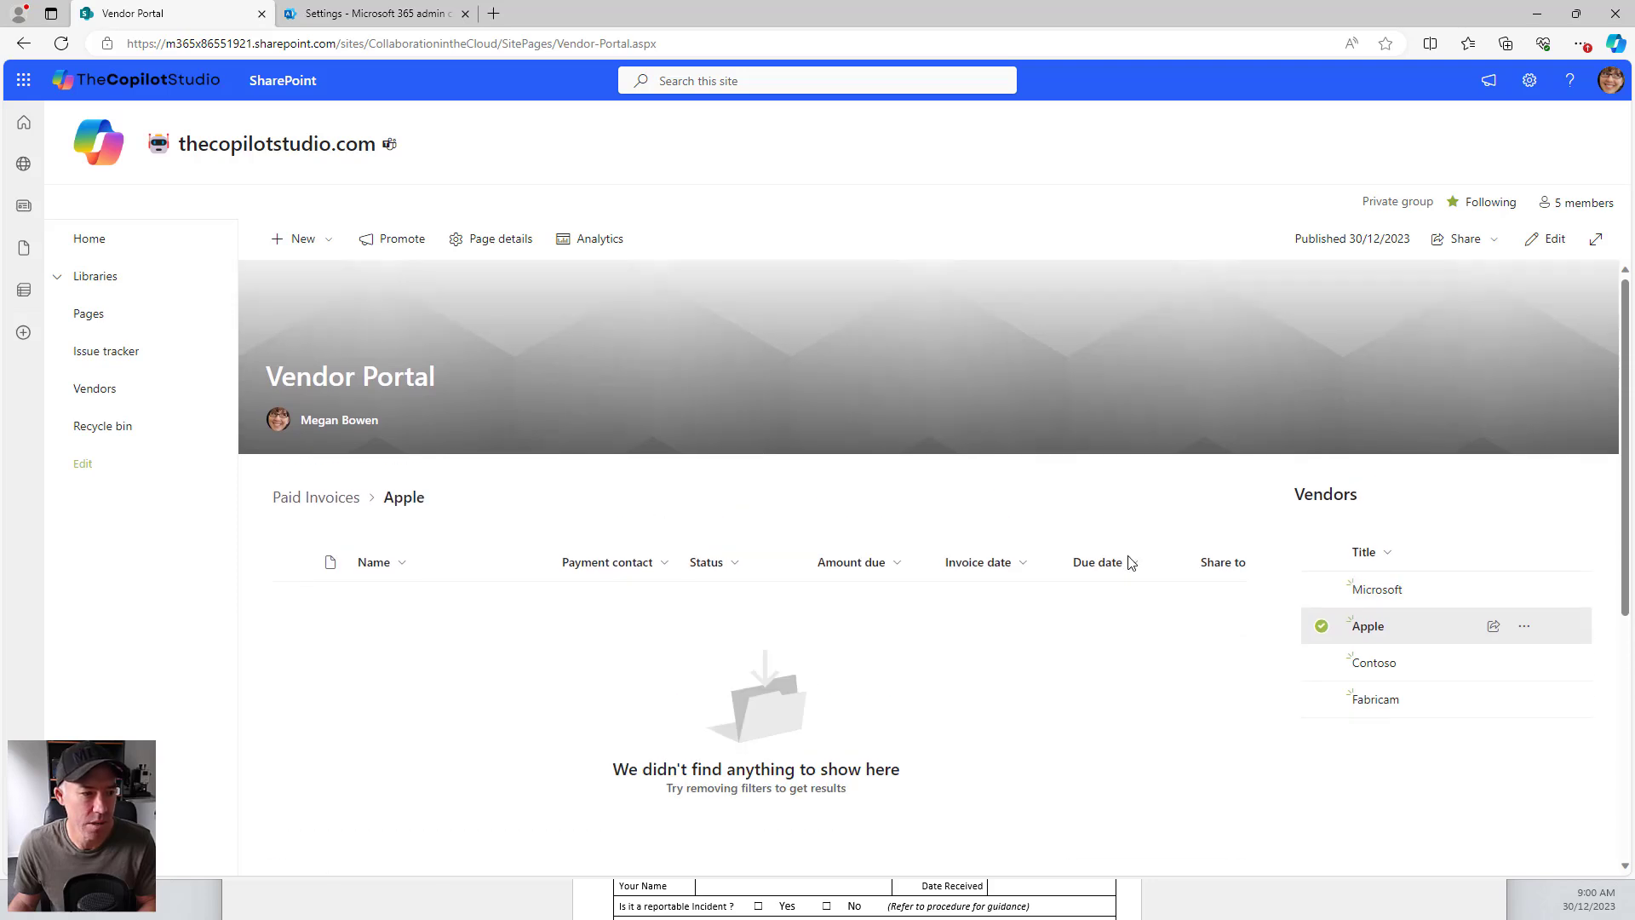
scroll(1131, 562, down, 5)
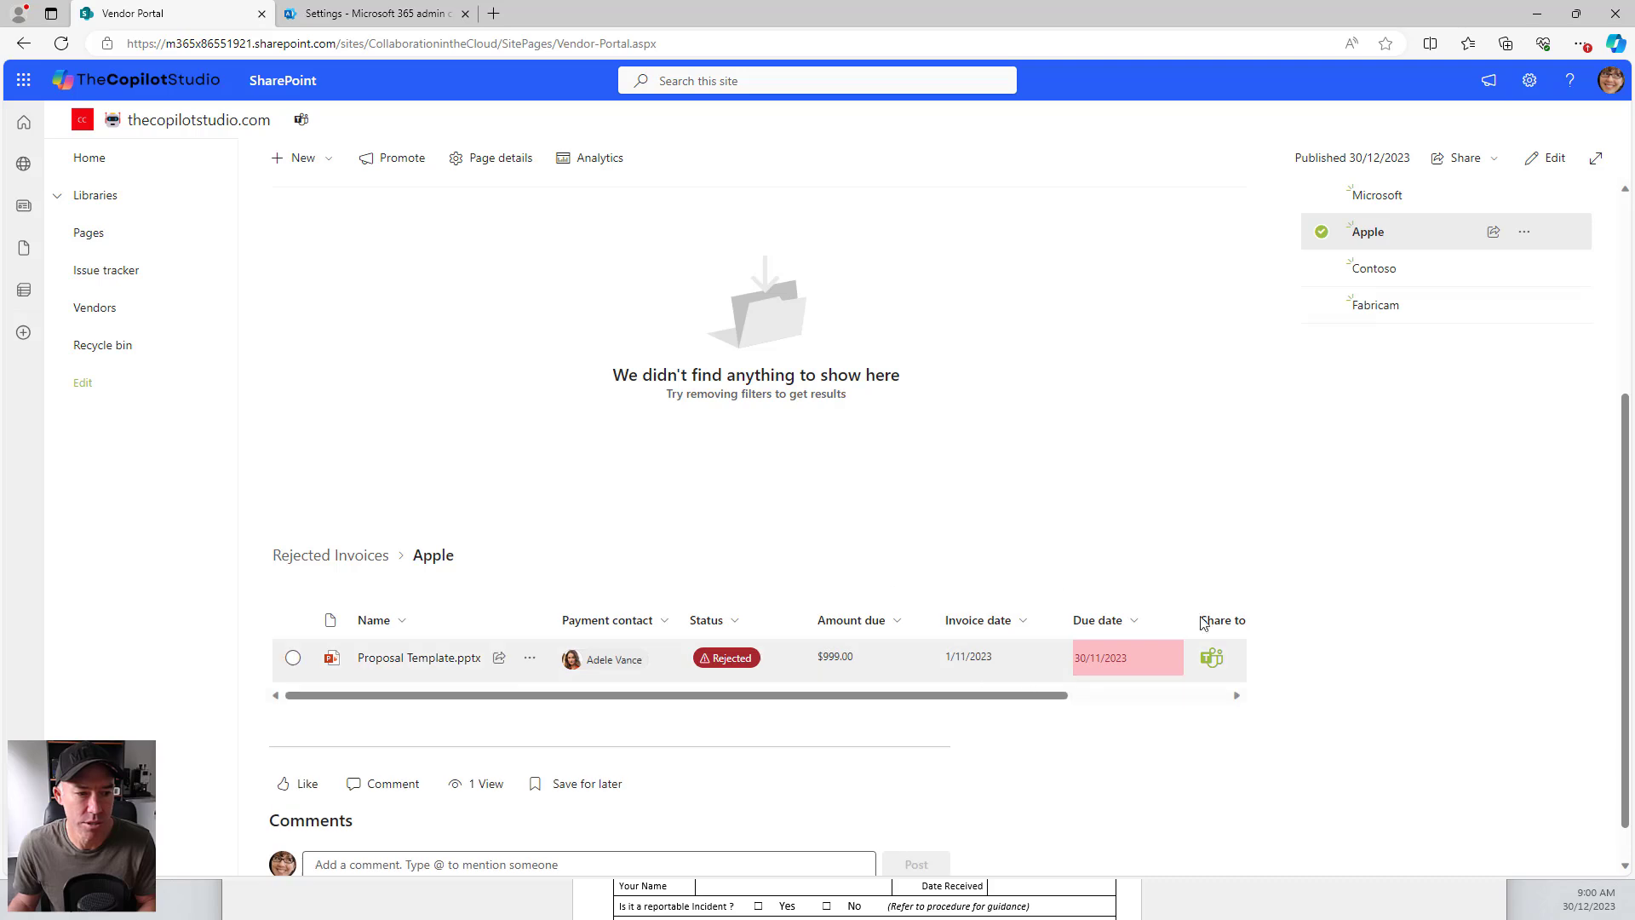
scroll(1284, 557, up, 3)
click(1321, 430)
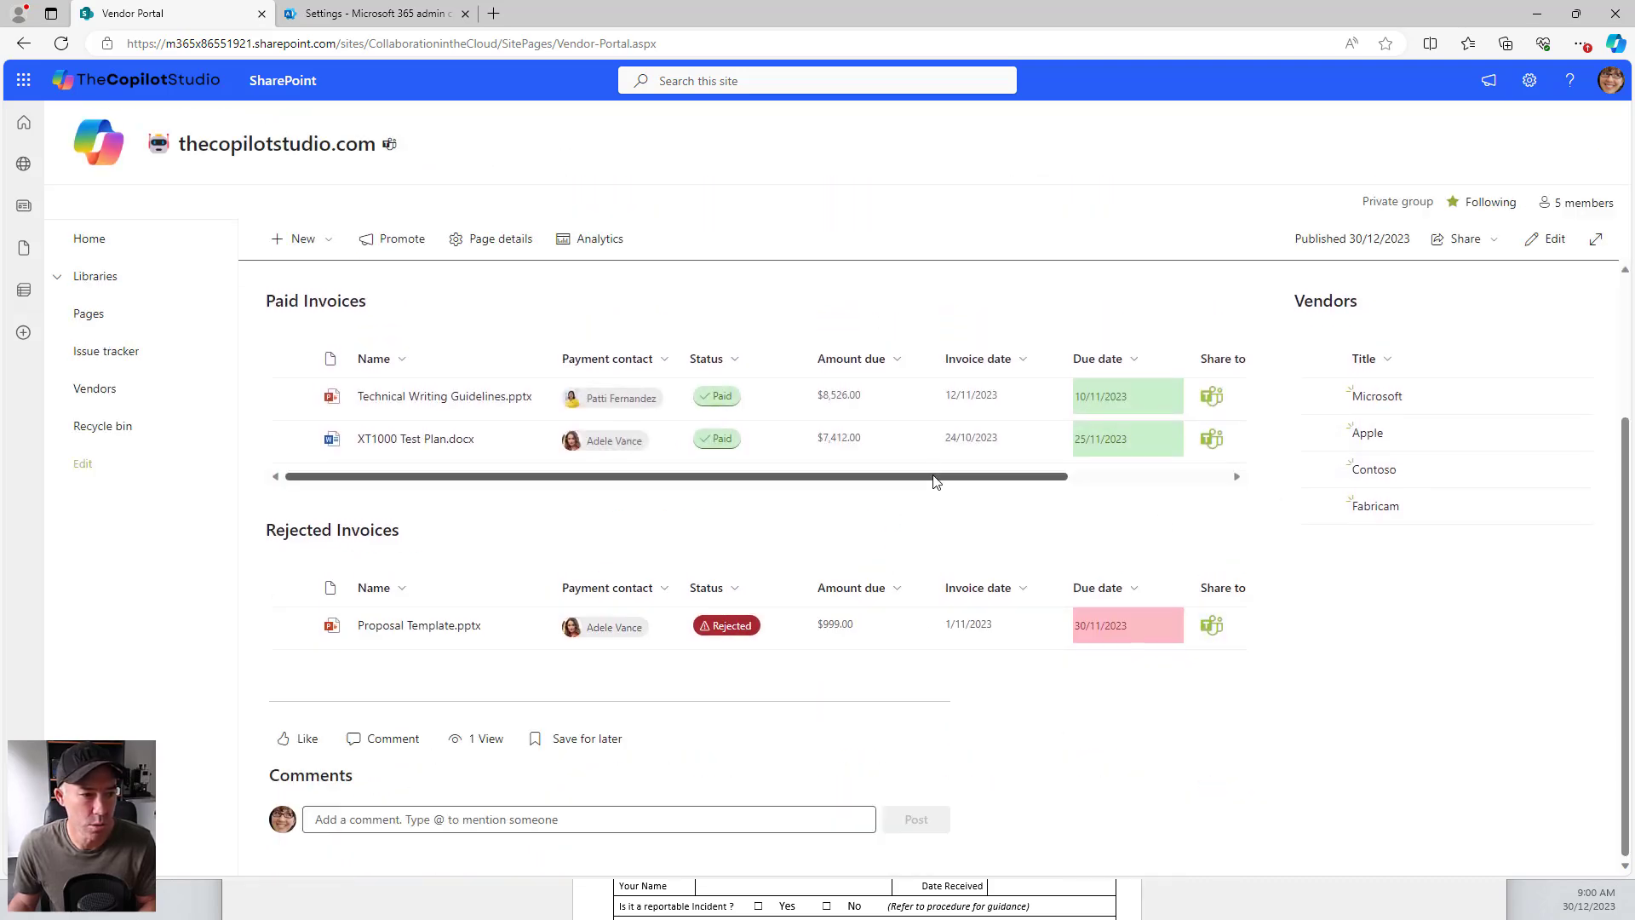
Step: Check the vendor names in Paid Invoices, select Contoso in the Vendors list to test the filter, and clear the selection
drag(934, 478, 1160, 483)
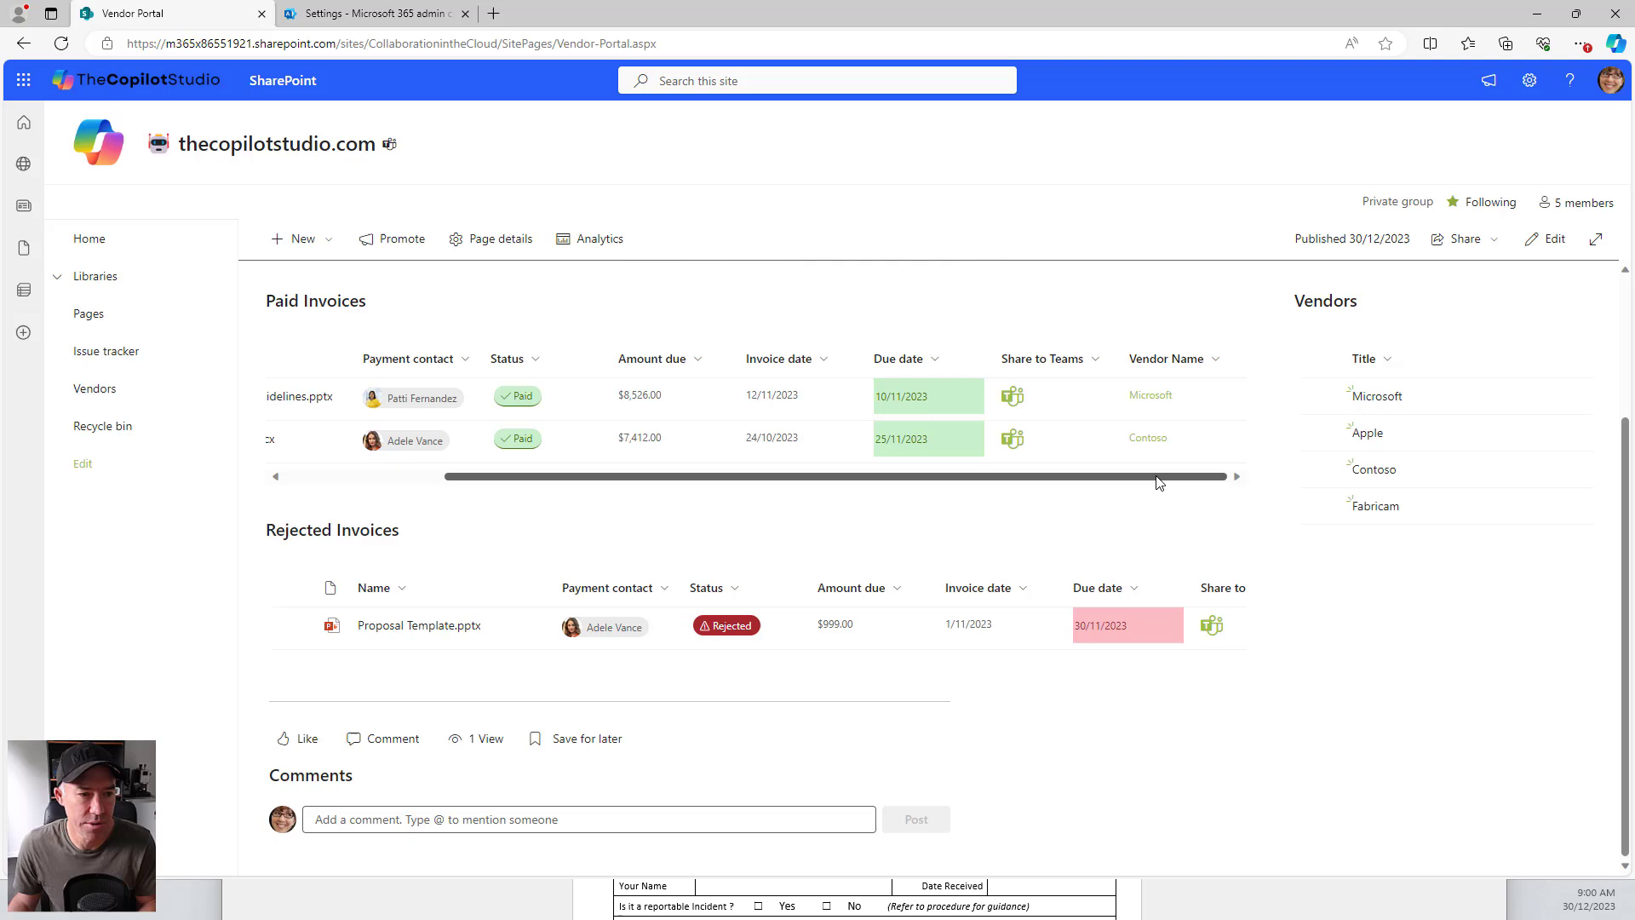
click(1322, 482)
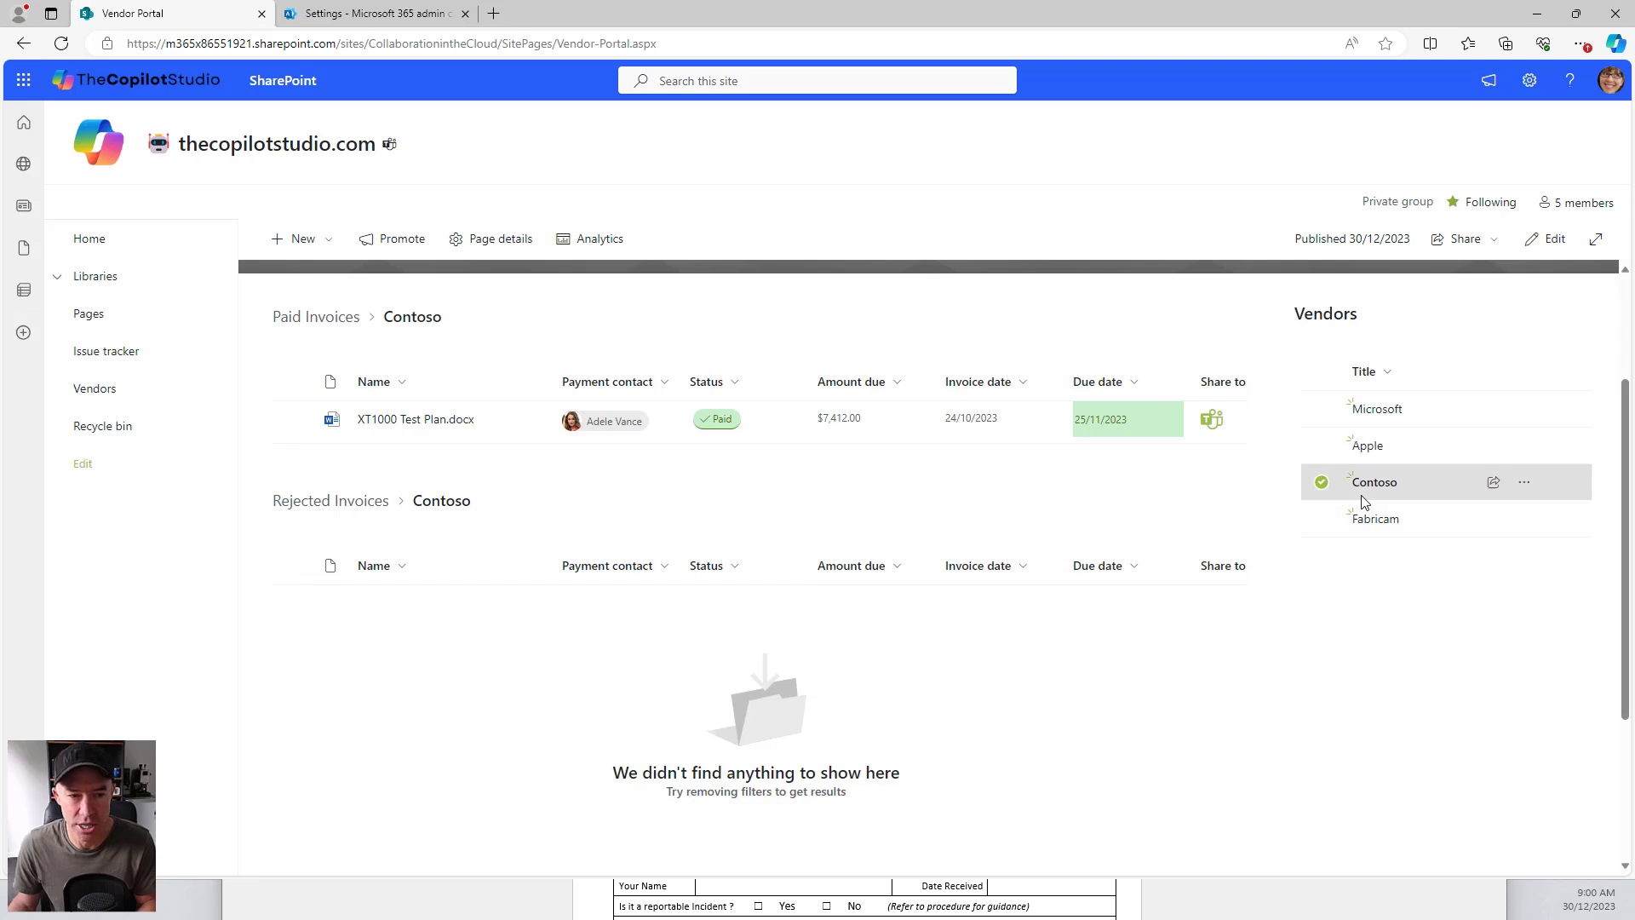
click(1103, 524)
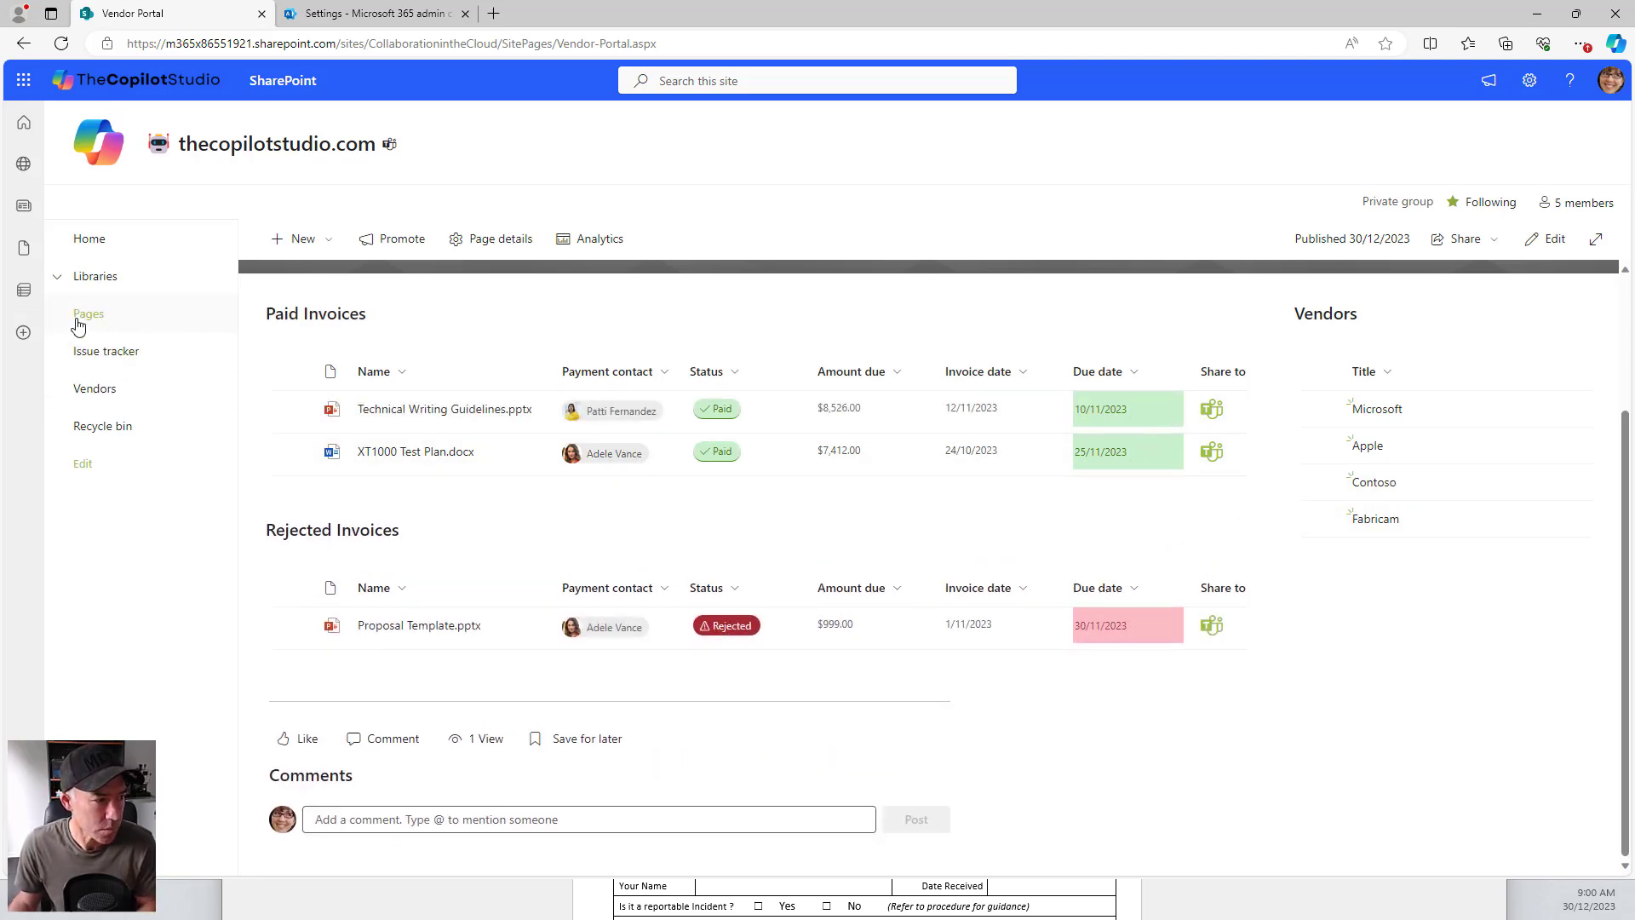
Step: Open the site's Invoices library and switch it to the Paid view
click(56, 280)
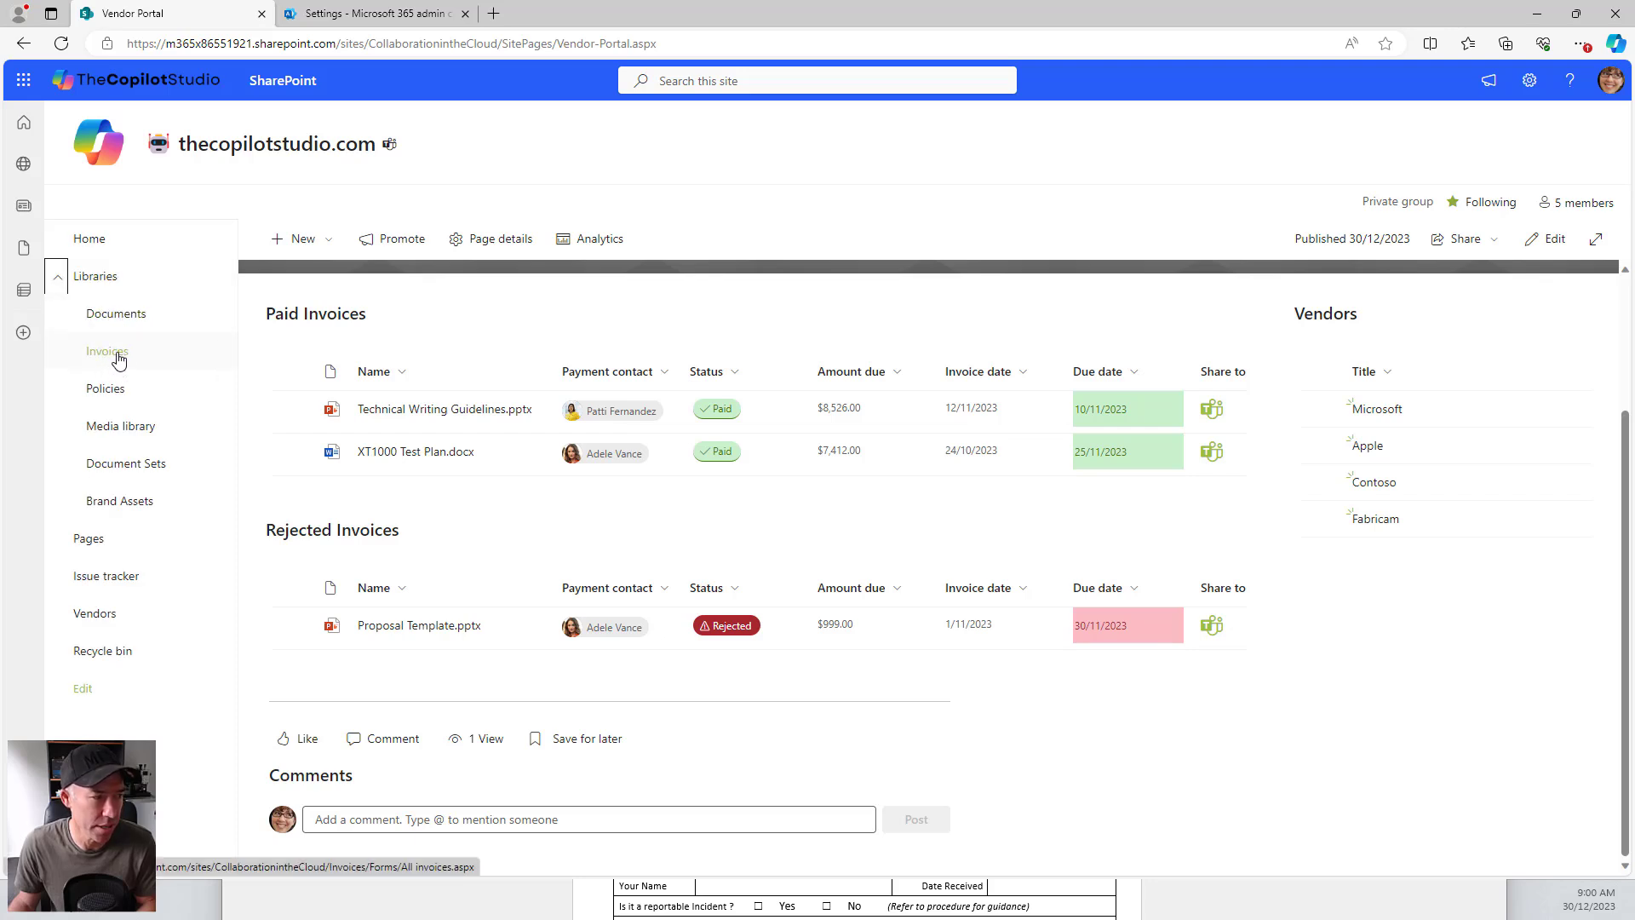
click(119, 360)
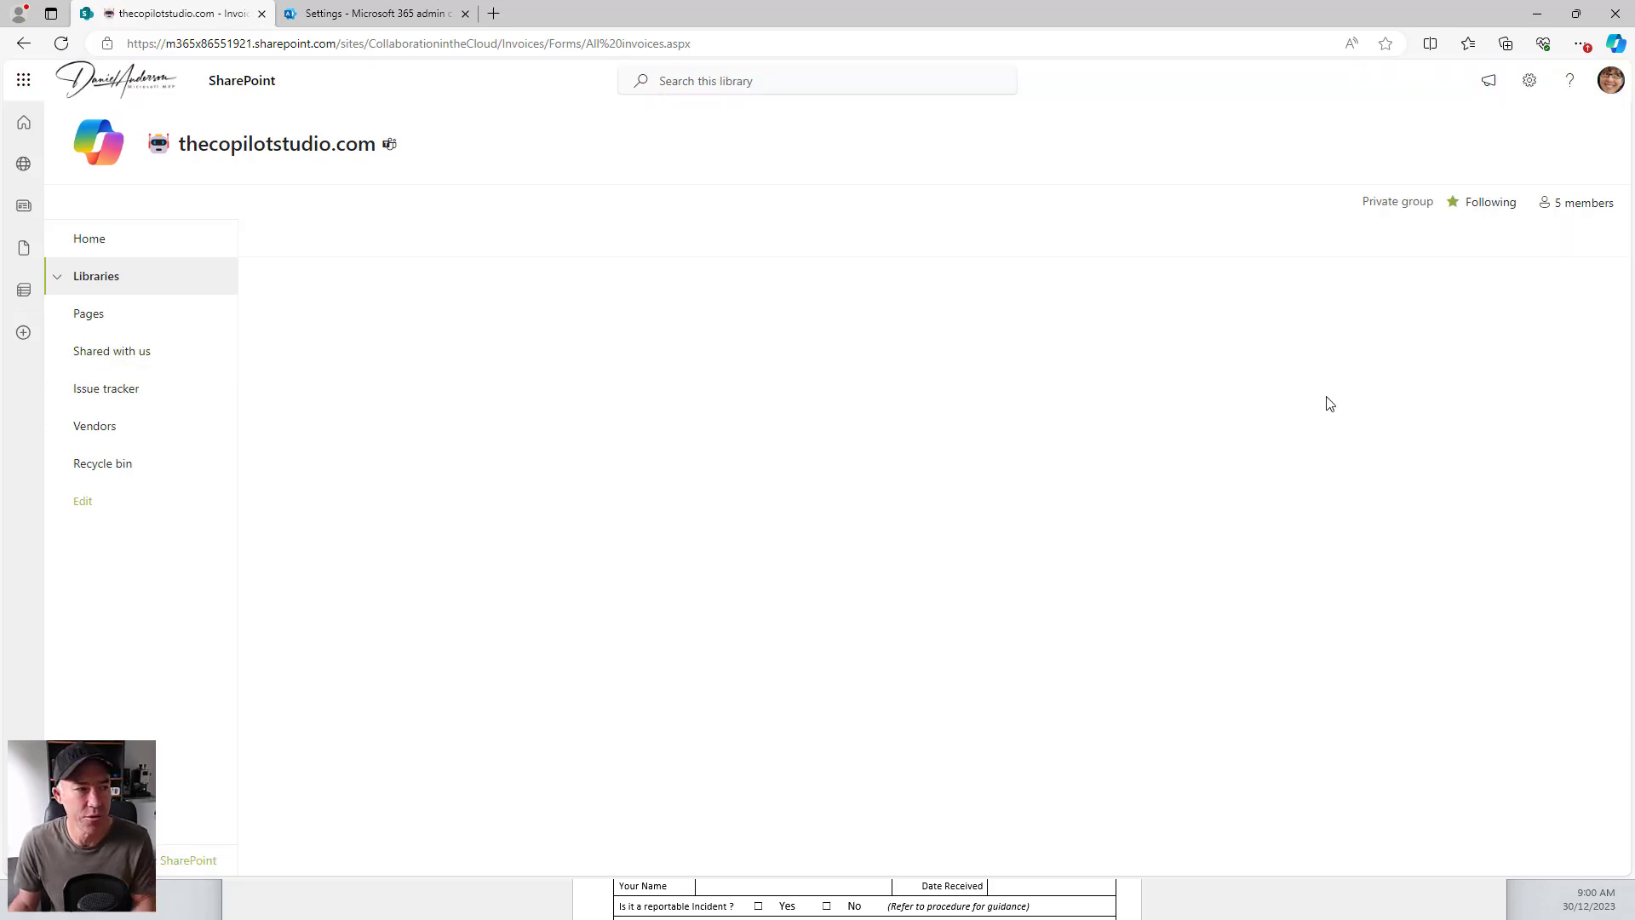
click(1438, 238)
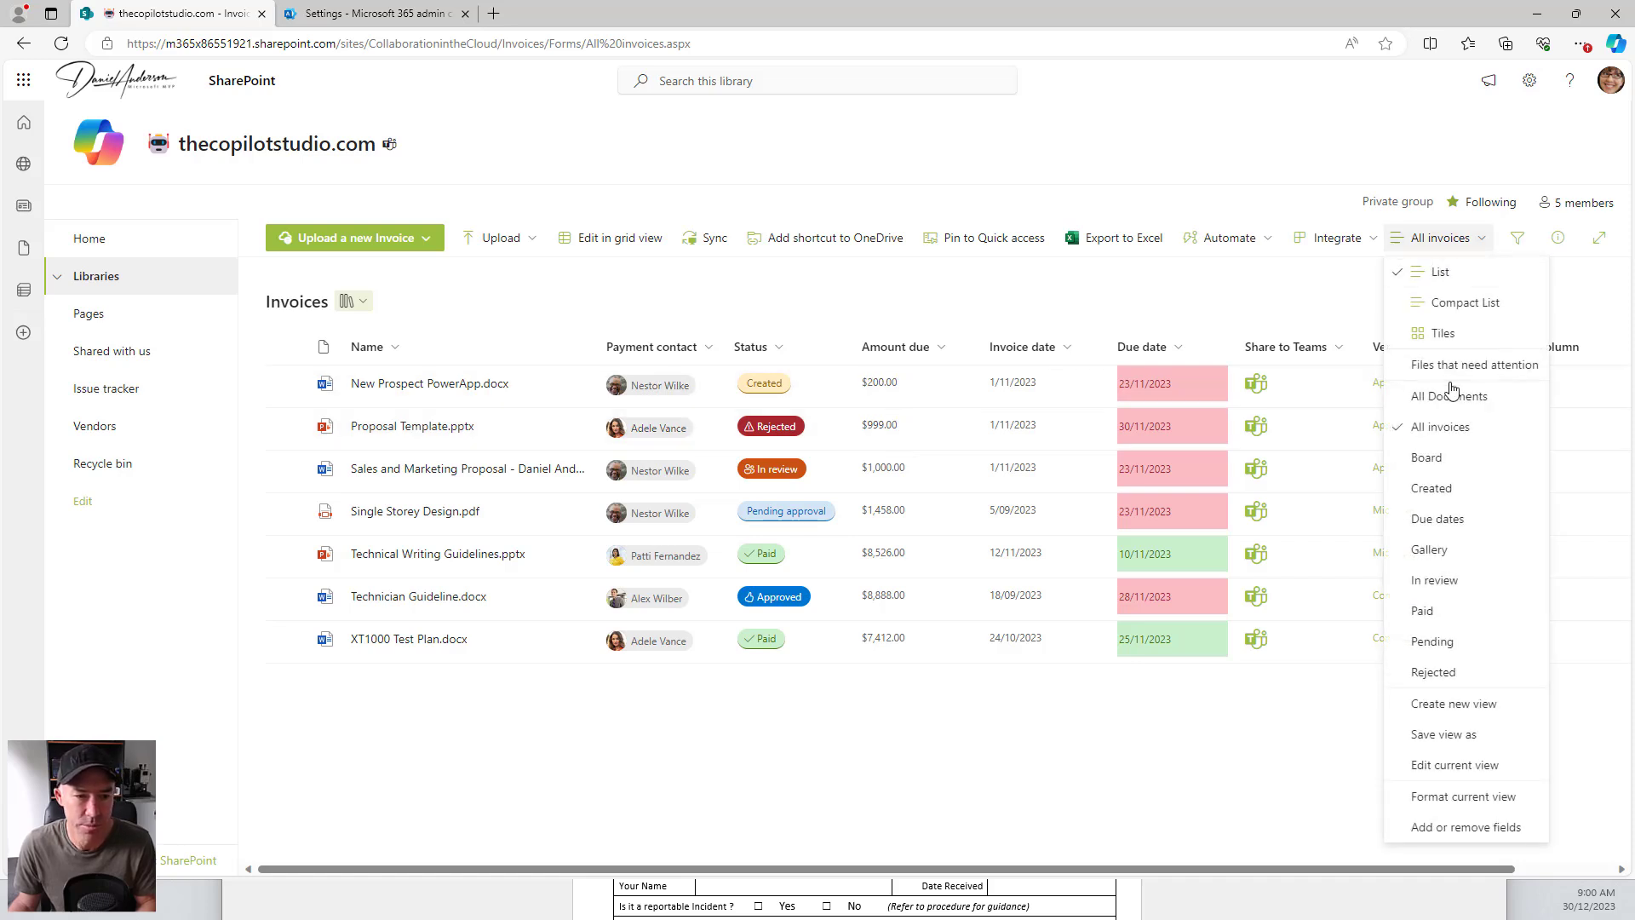
click(1439, 611)
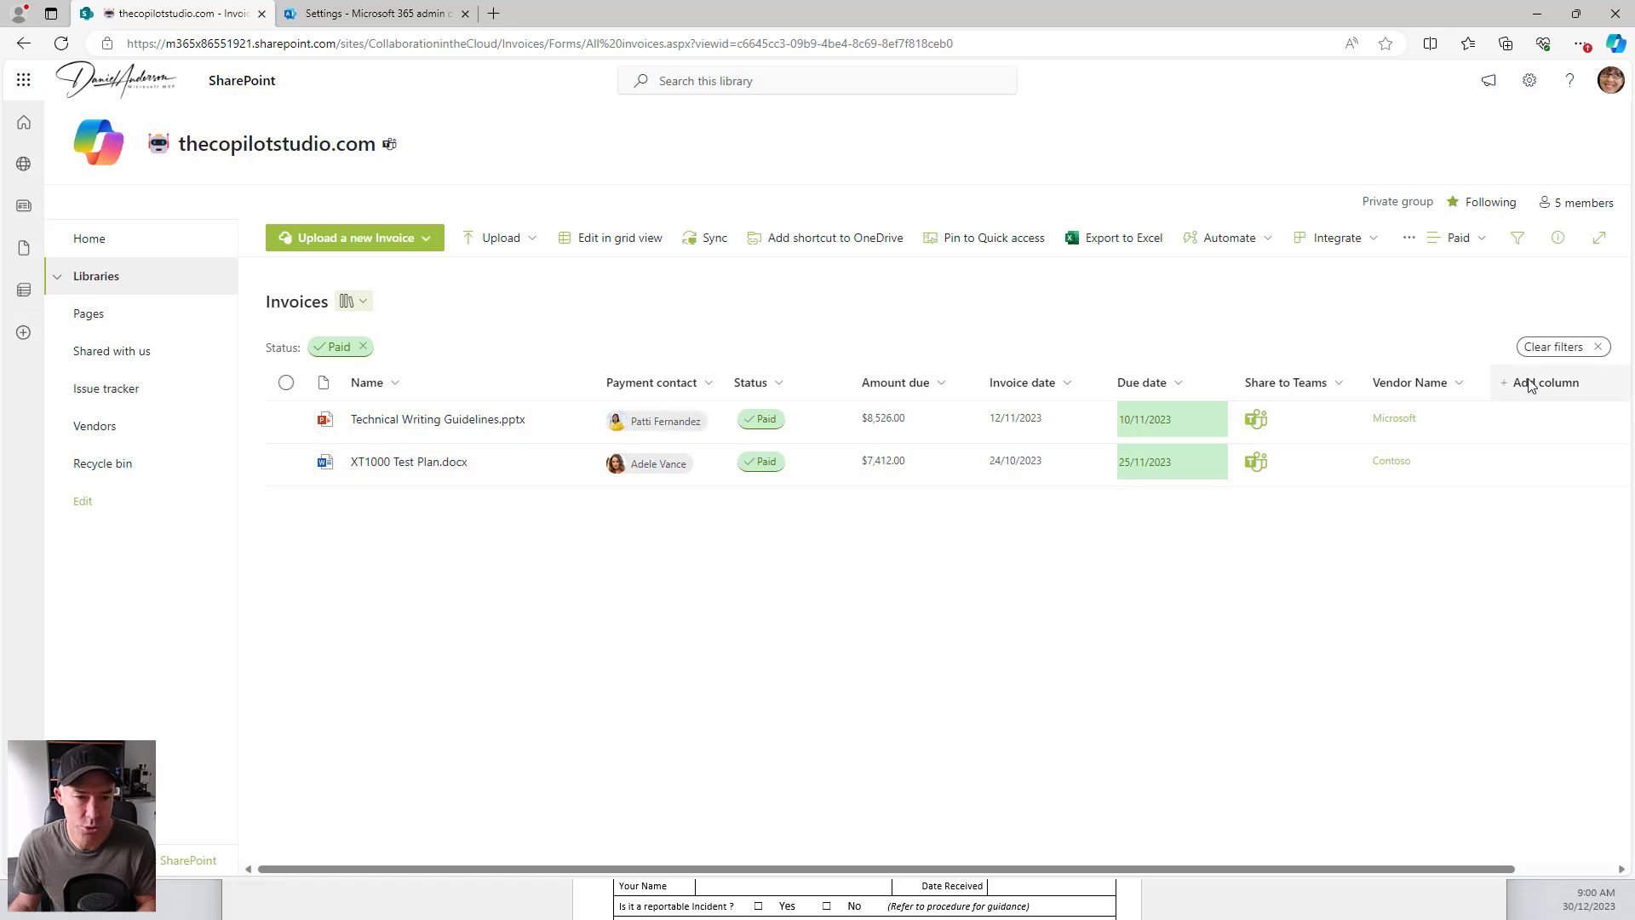
Step: Hide the Payment contact, Amount due, Invoice date and Due date columns in the Paid view
click(1530, 384)
click(1320, 690)
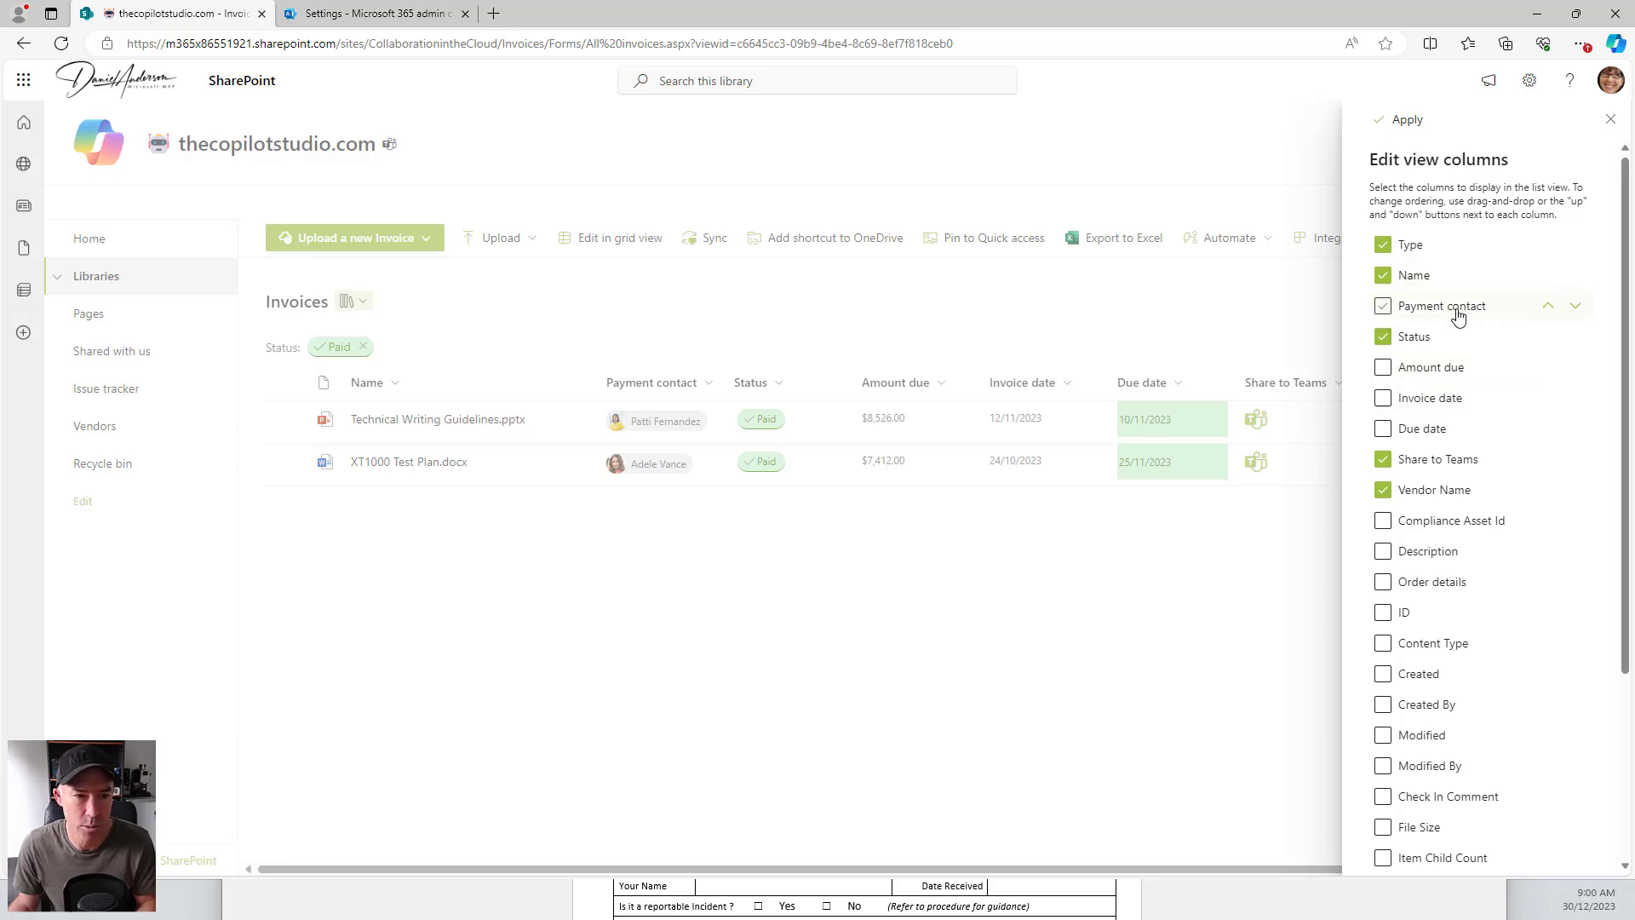
click(1401, 122)
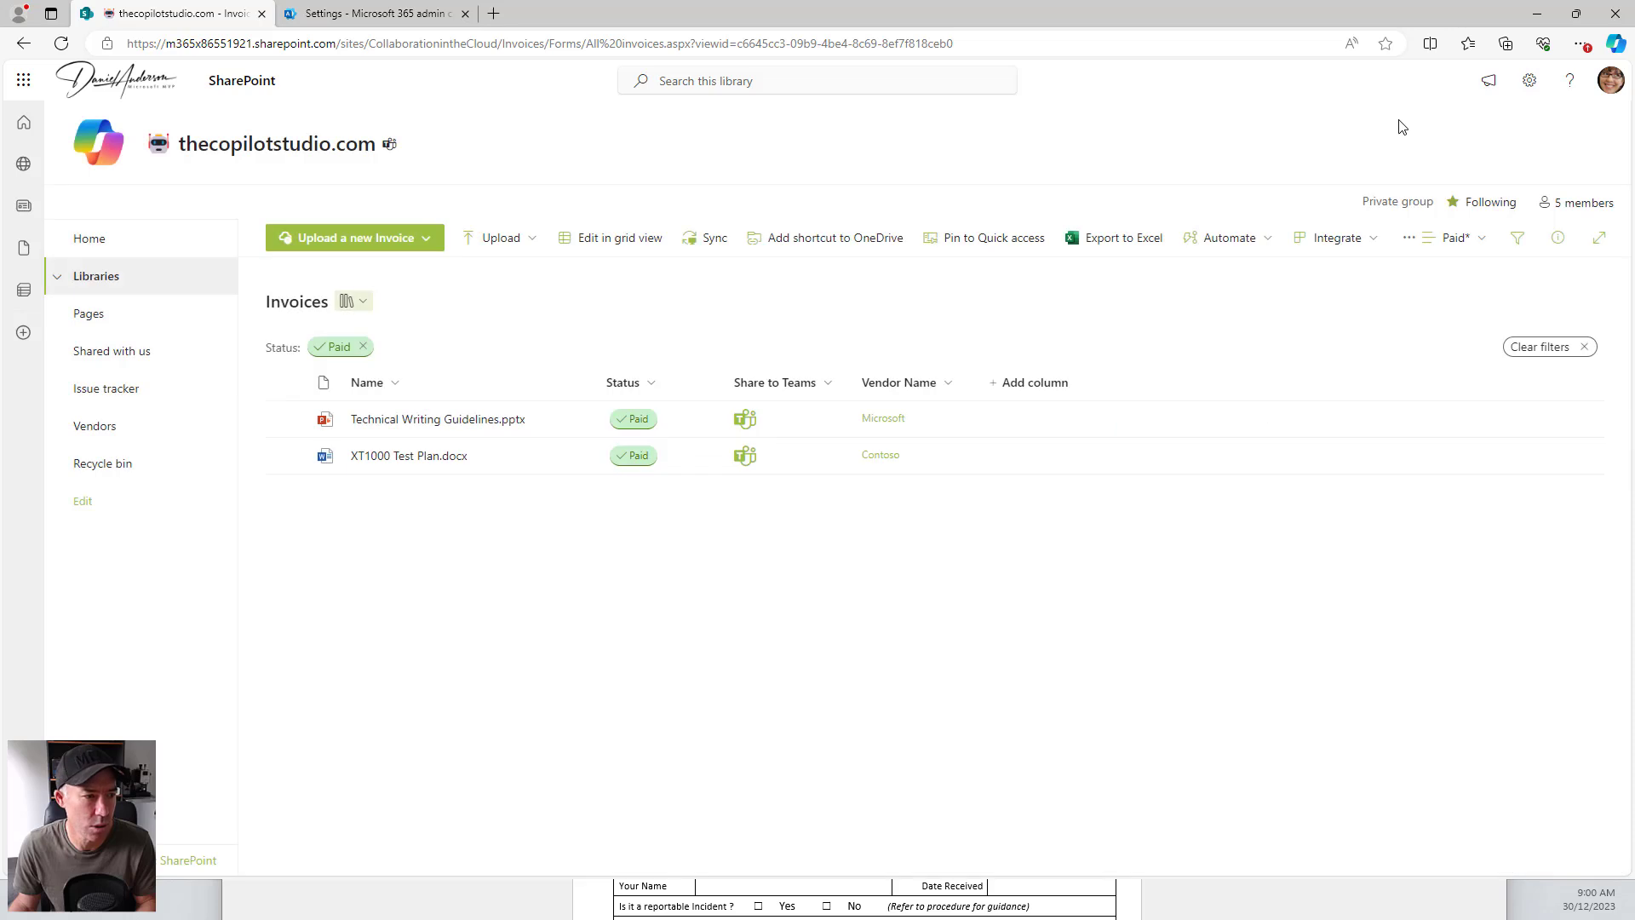
Step: Switch to the Rejected view and hide its Payment contact, Amount due, Invoice date and Due date columns, keeping Share to Teams shown
click(1466, 242)
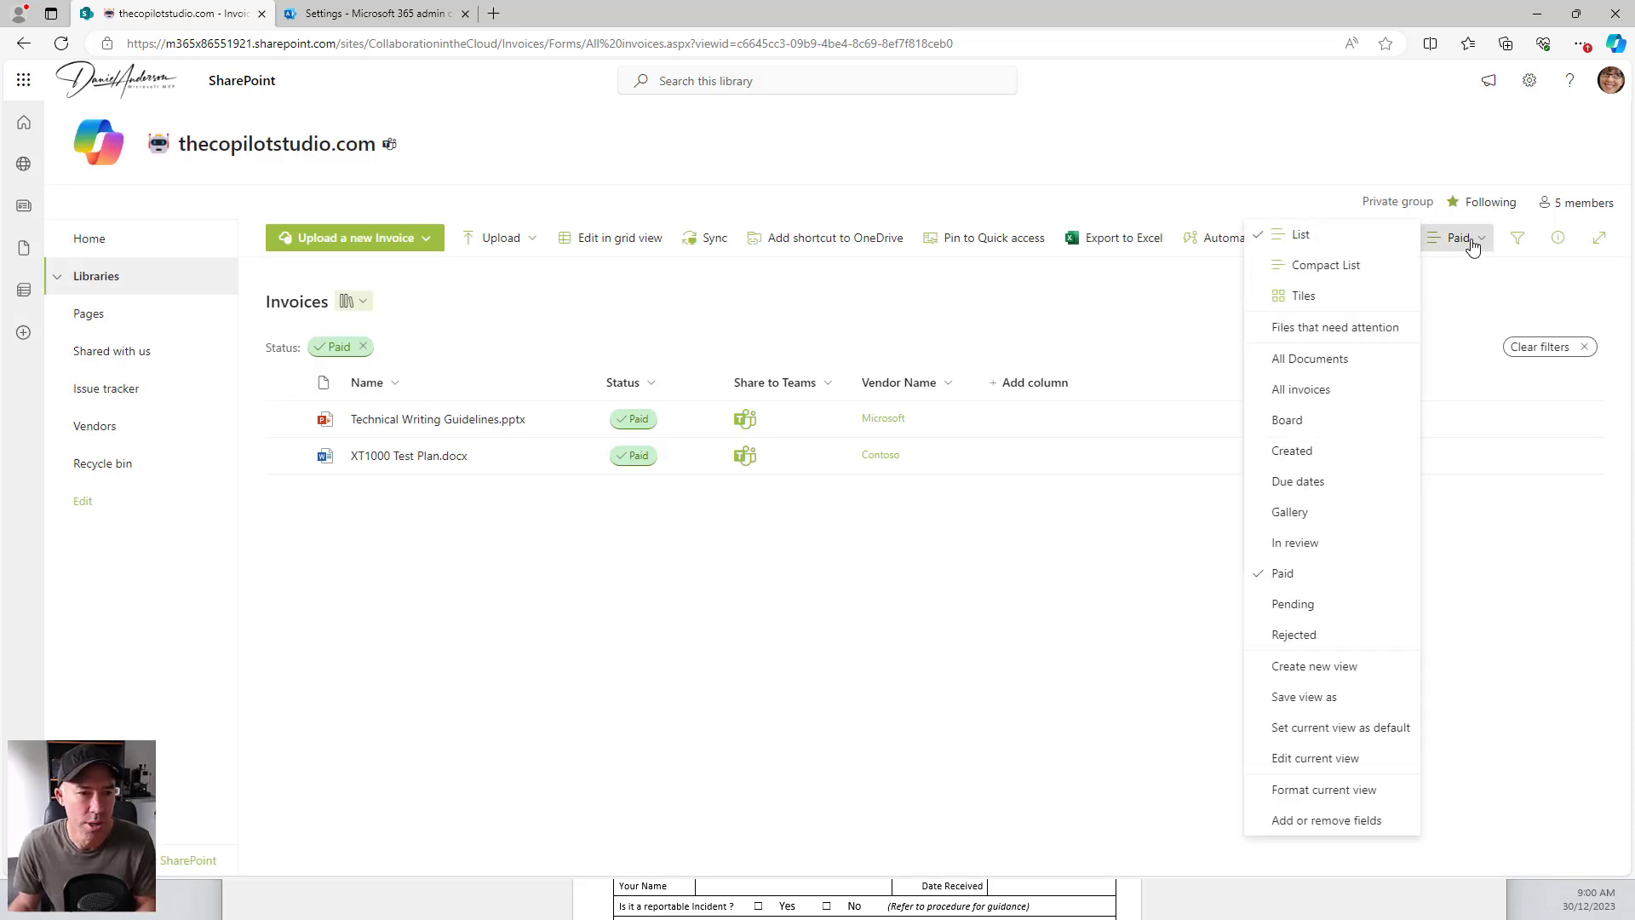
click(1349, 639)
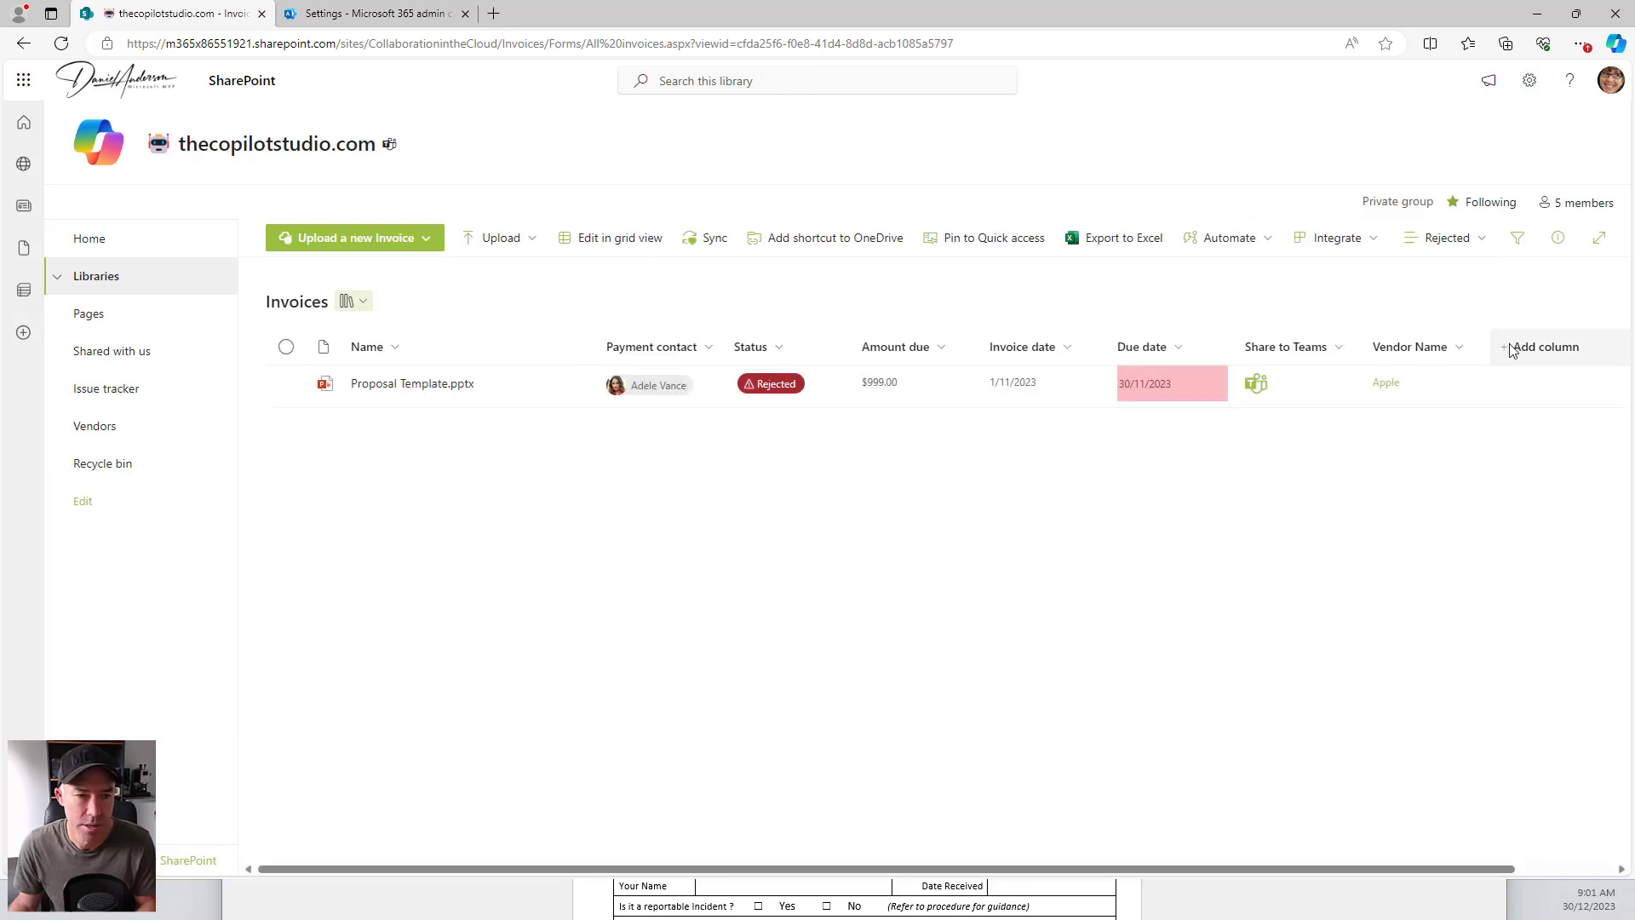
click(1523, 383)
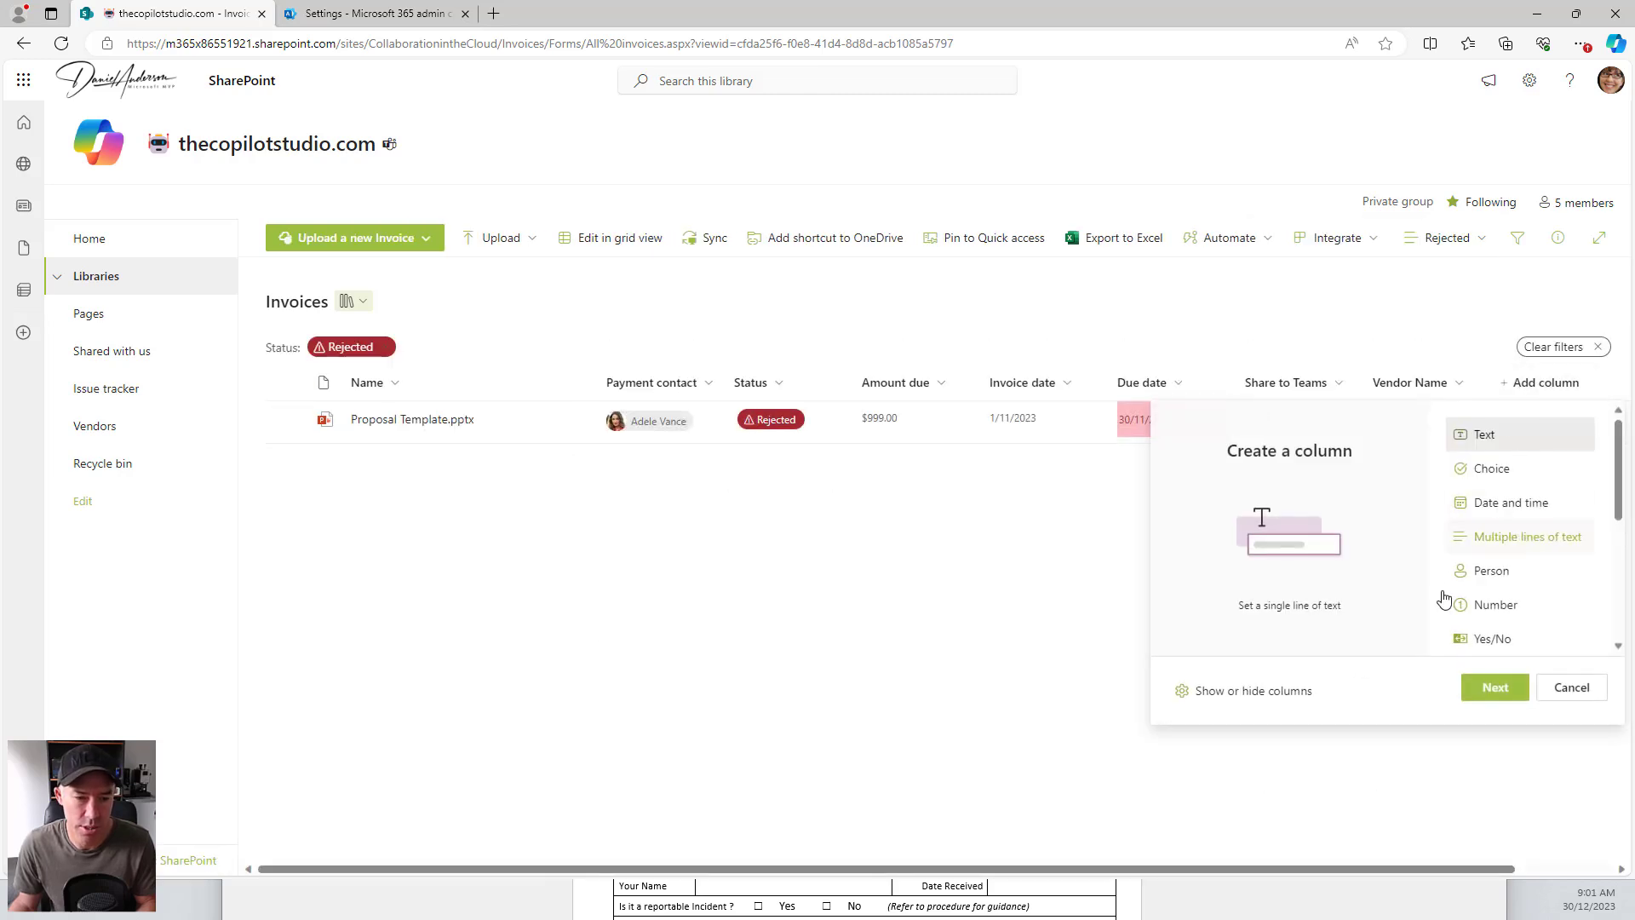
click(1280, 695)
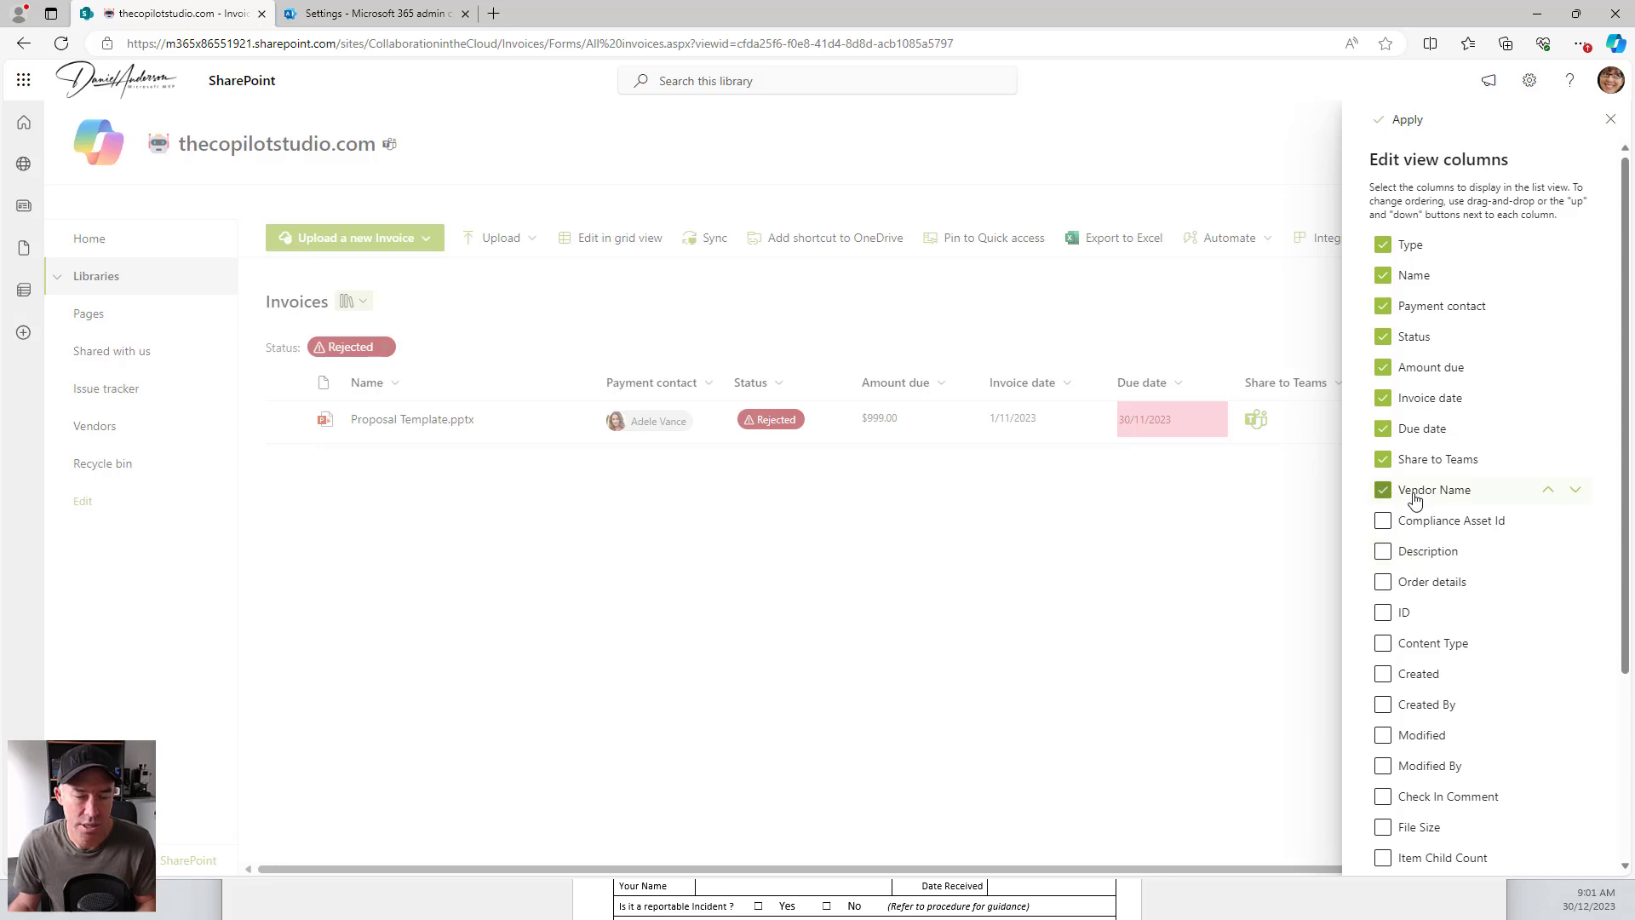
click(1405, 460)
click(1405, 426)
click(1407, 398)
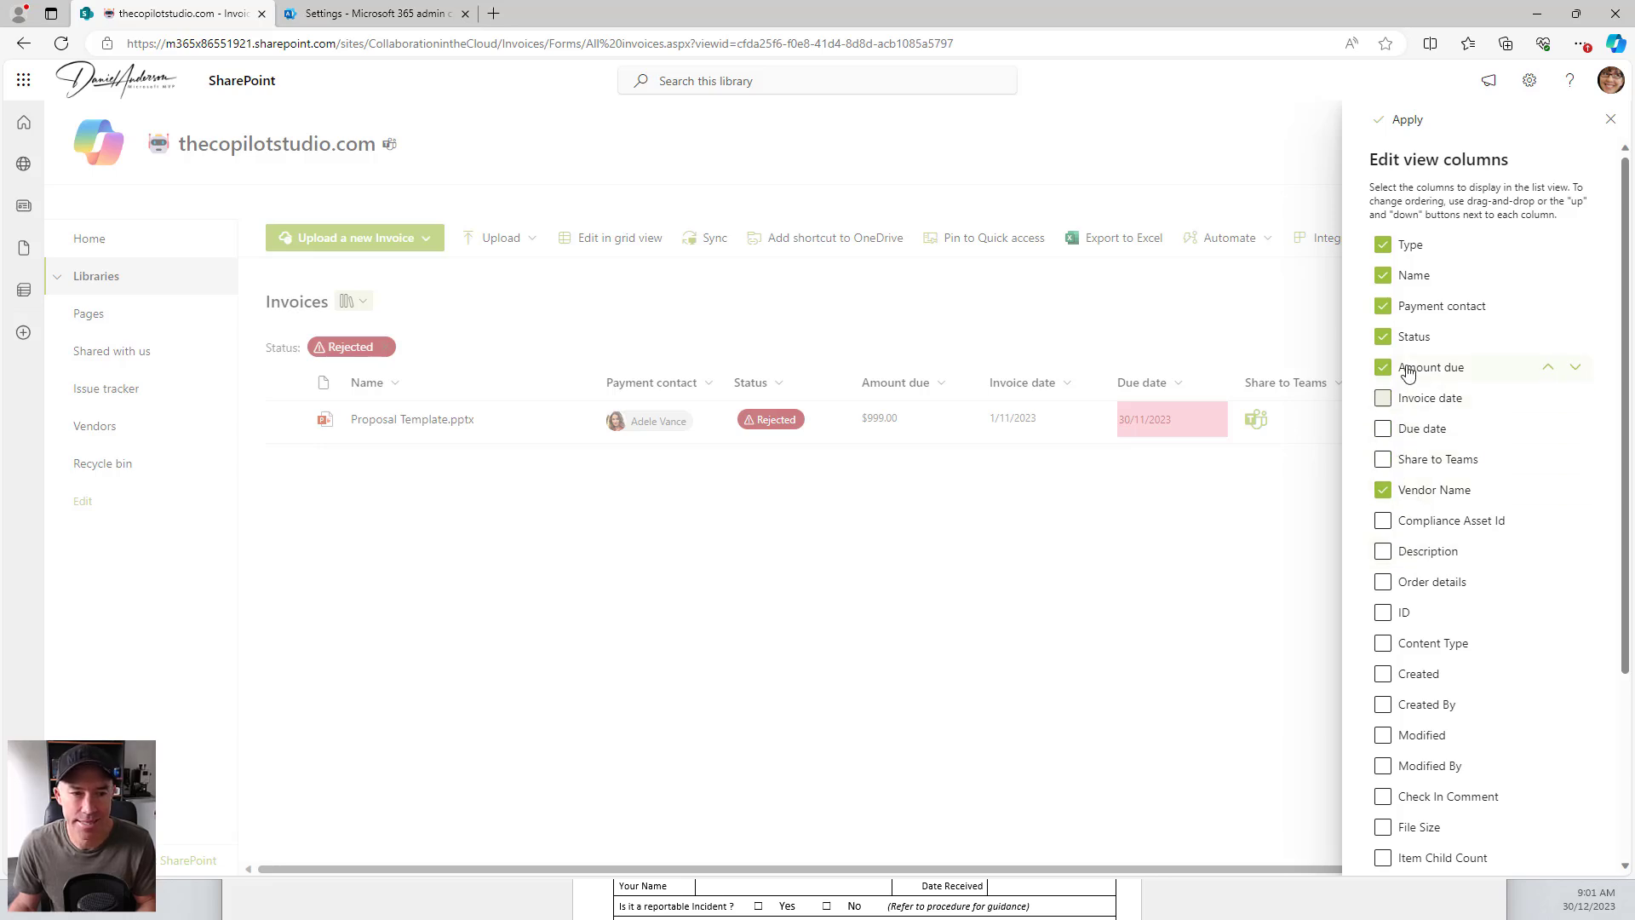
click(1407, 368)
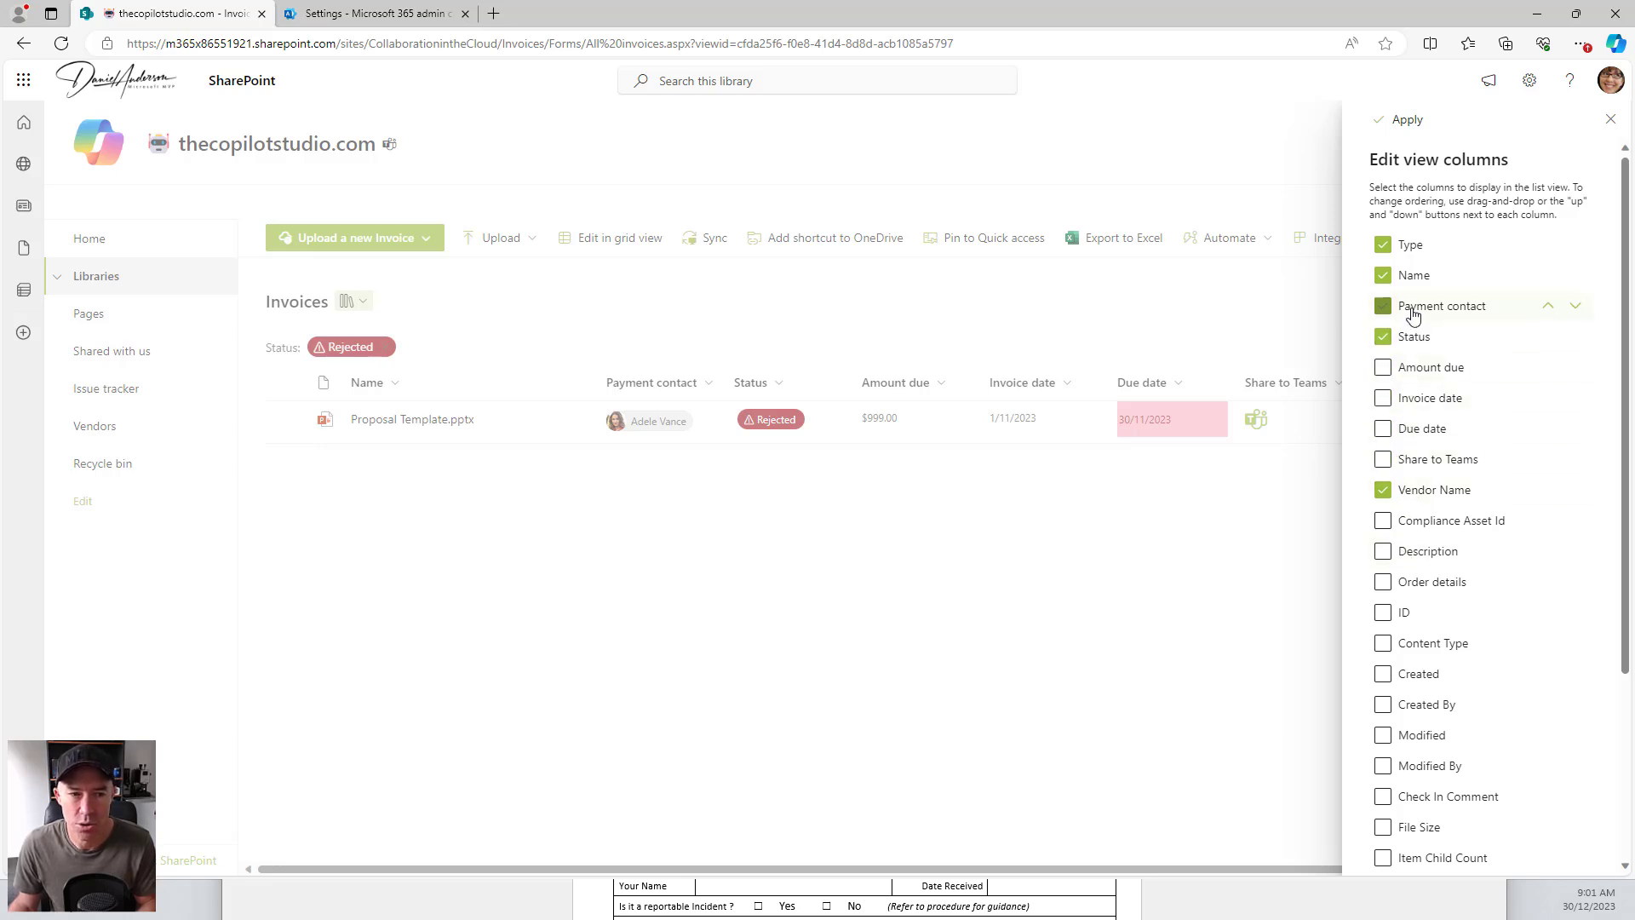
click(1410, 309)
click(1430, 461)
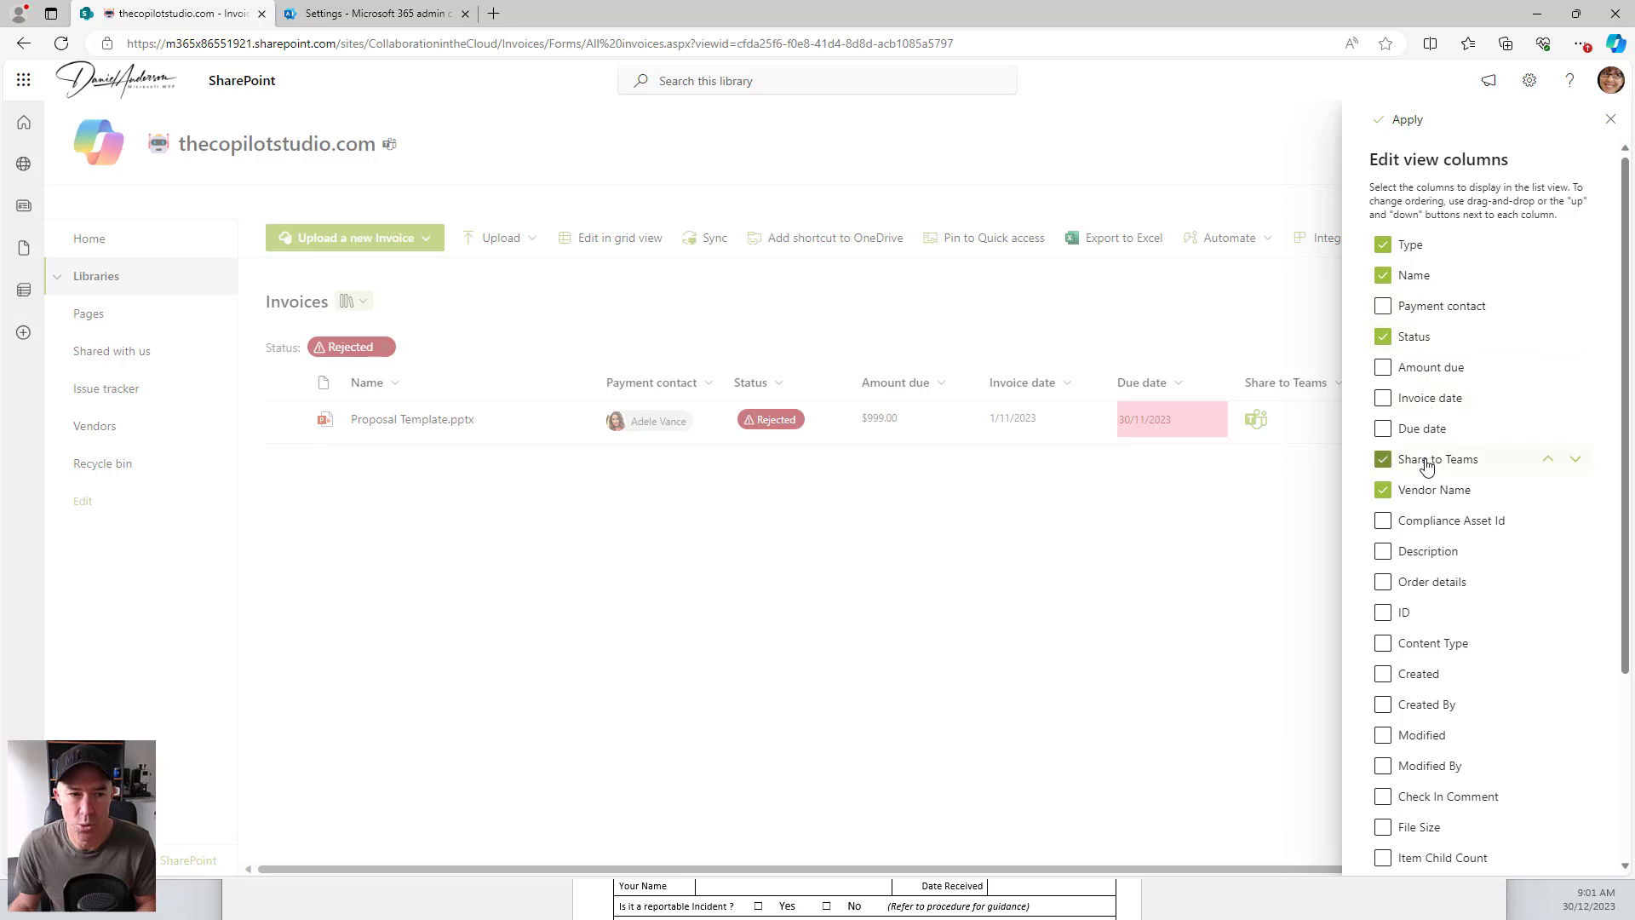
click(1404, 121)
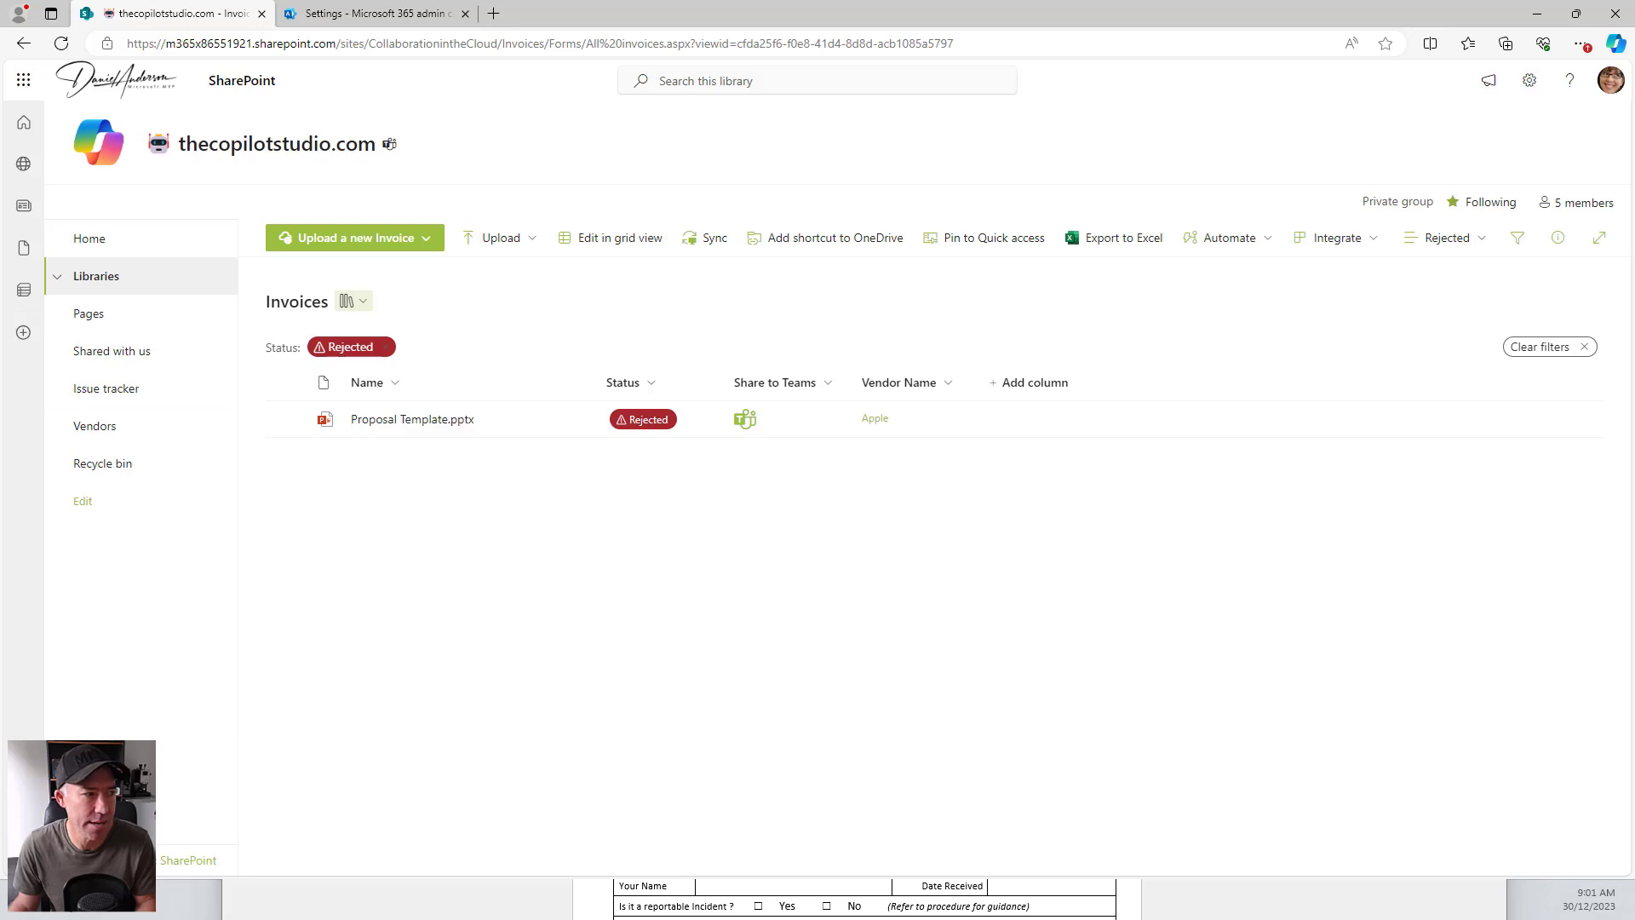
Step: Open the Vendor Portal page from the site's Pages library and review its Paid Invoices and Rejected Invoices web parts
click(93, 331)
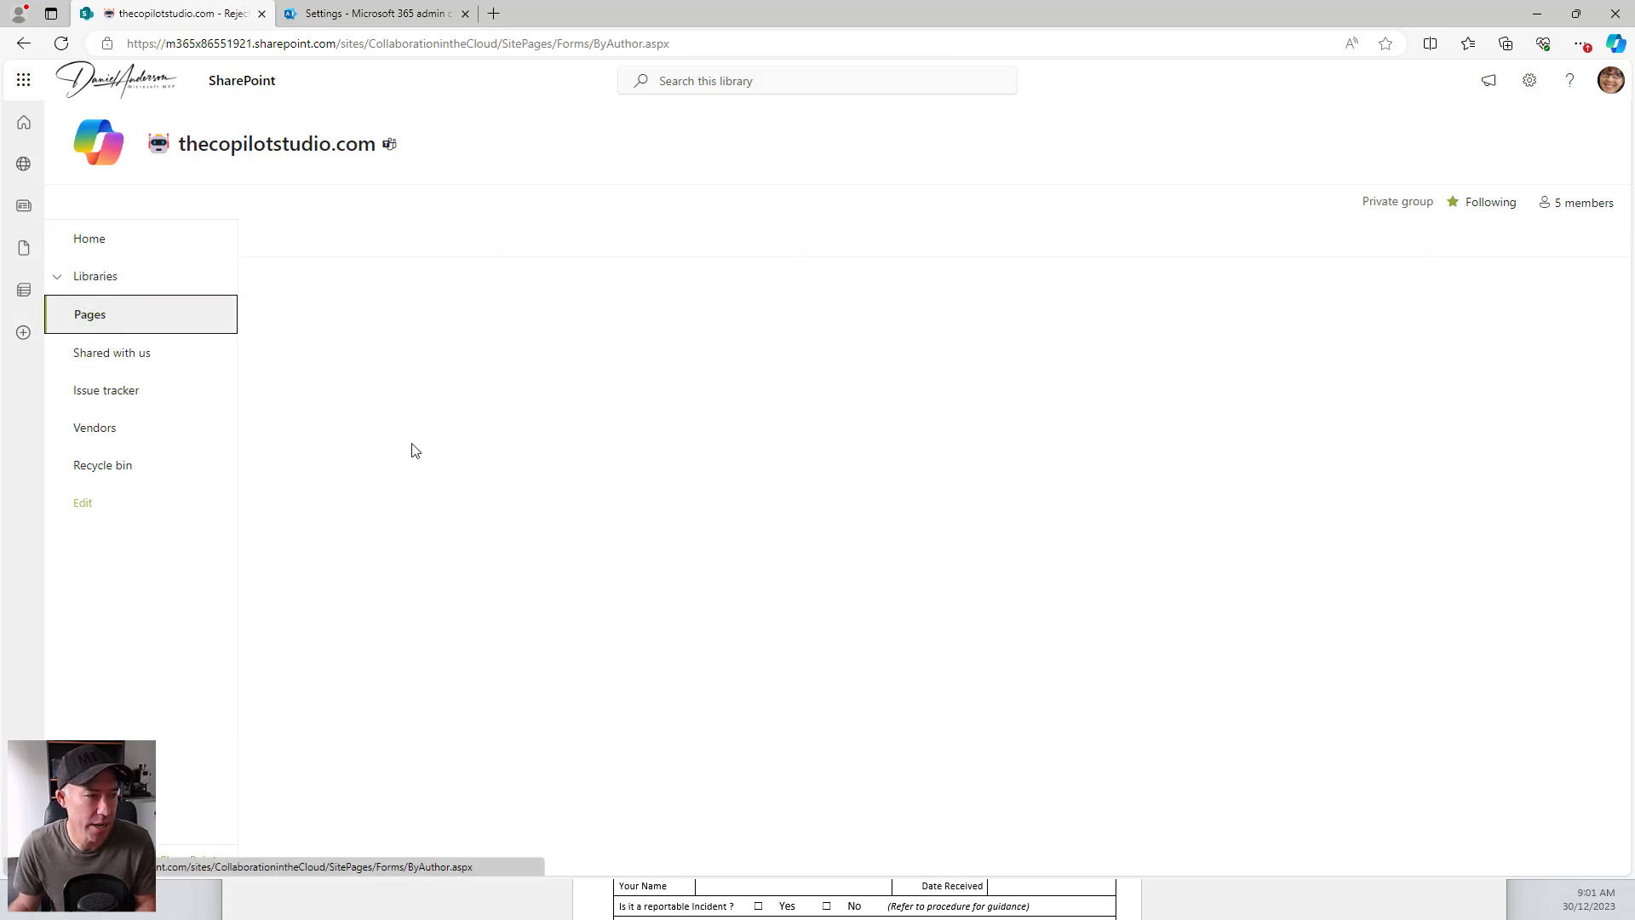
click(420, 537)
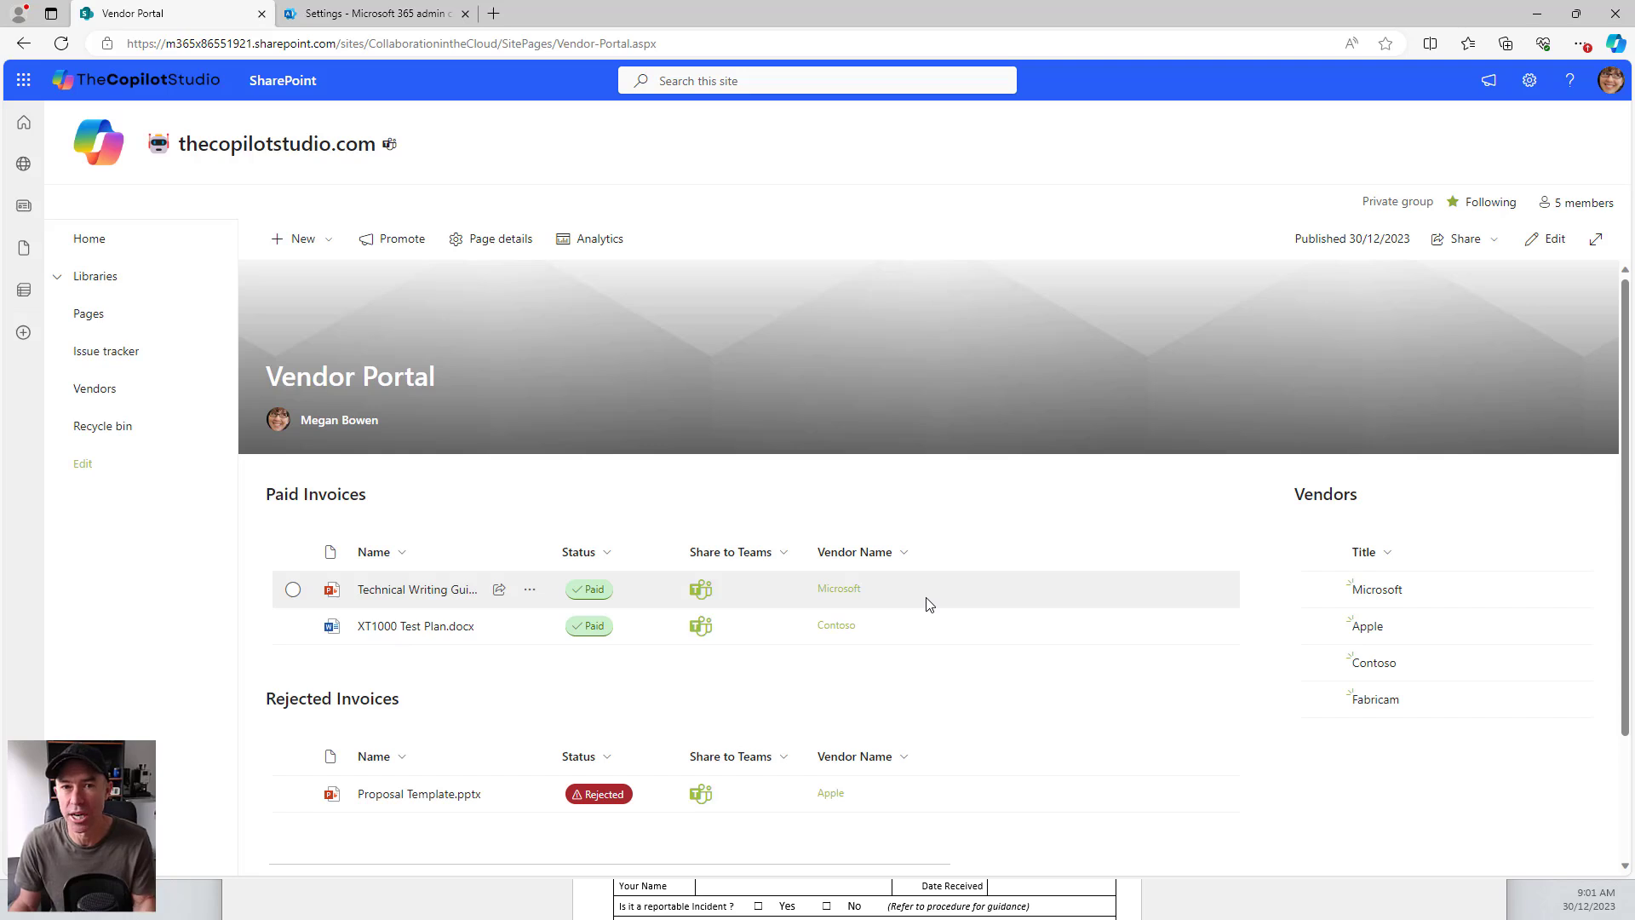
scroll(923, 602, down, 2)
scroll(925, 597, up, 1)
scroll(925, 597, down, 2)
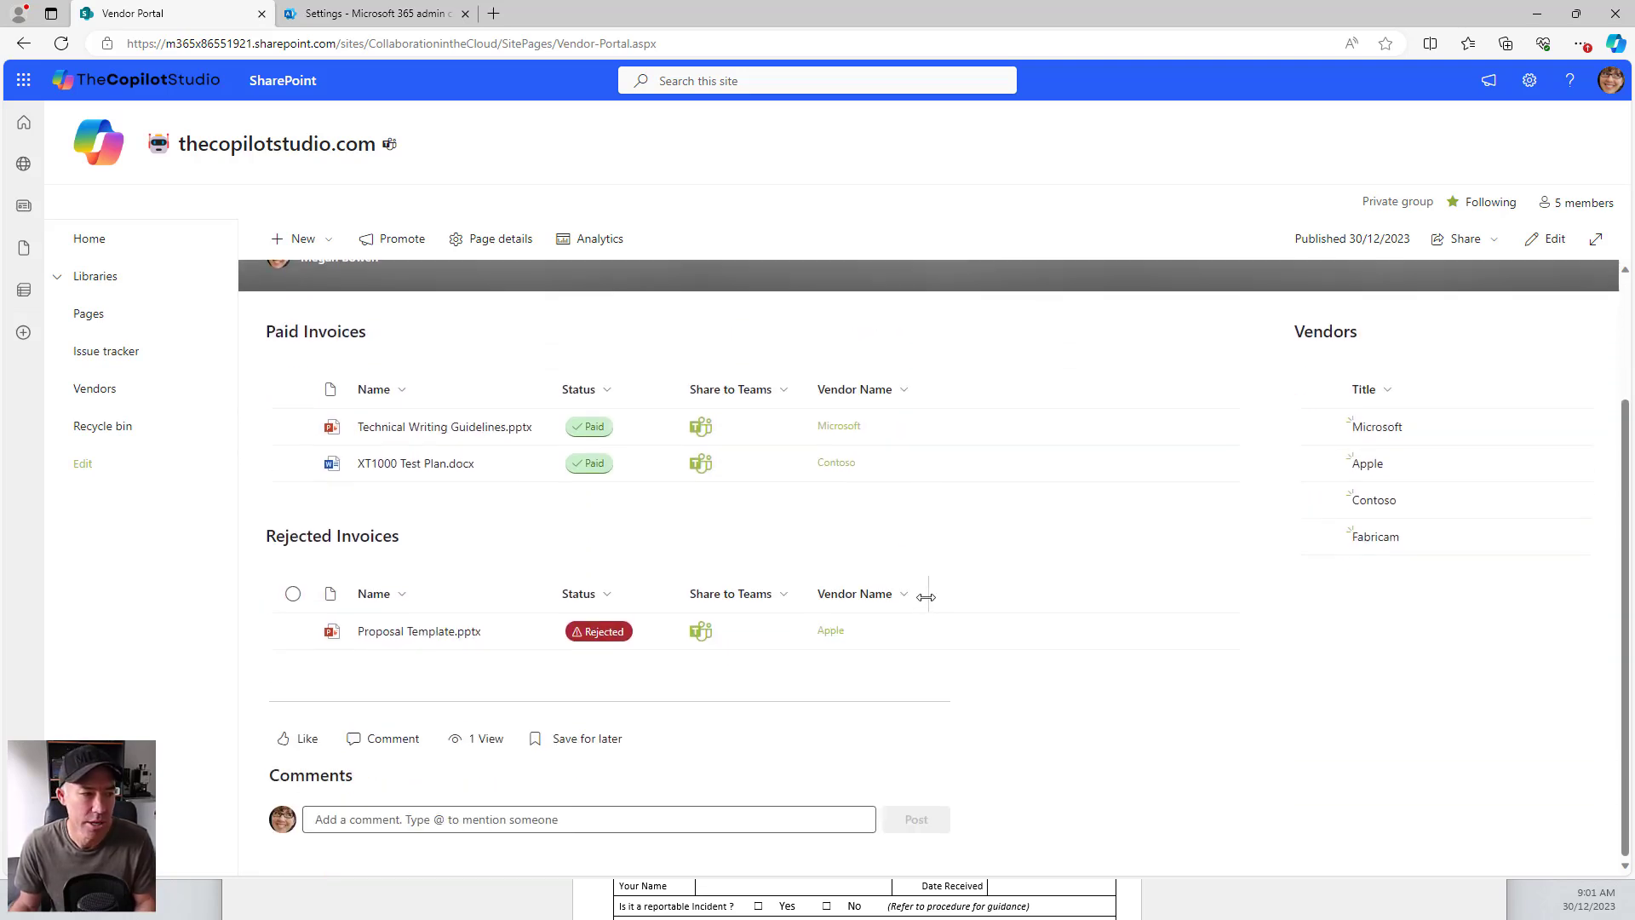
Step: Test the Vendors list filter with Microsoft selected alone, and with Microsoft and Apple selected together
click(1321, 426)
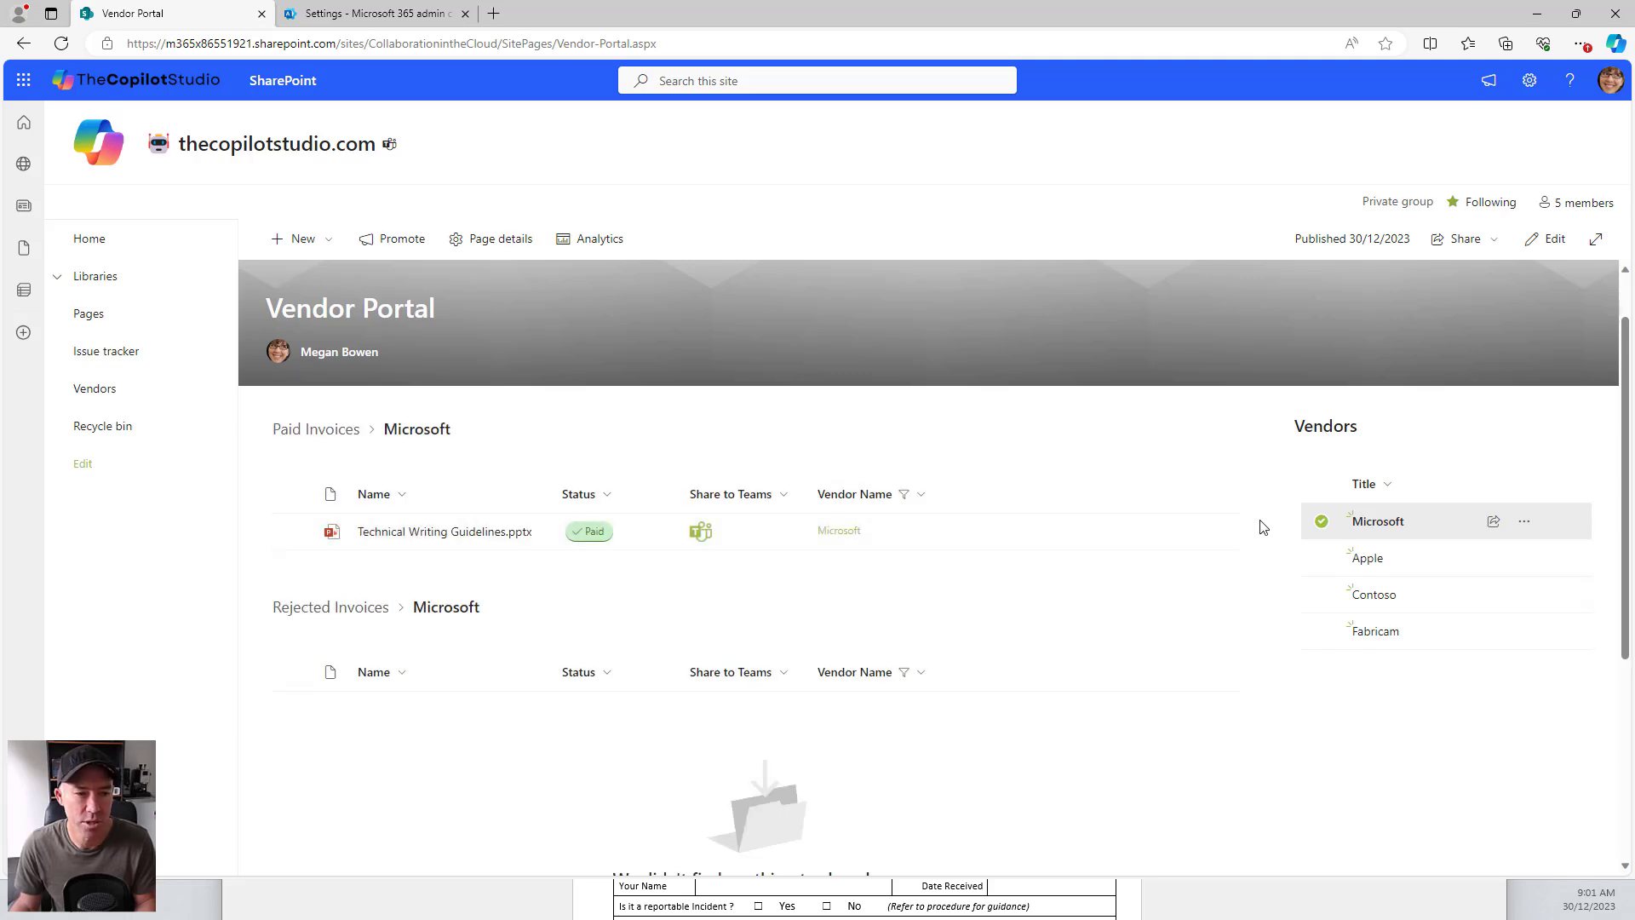
click(1321, 522)
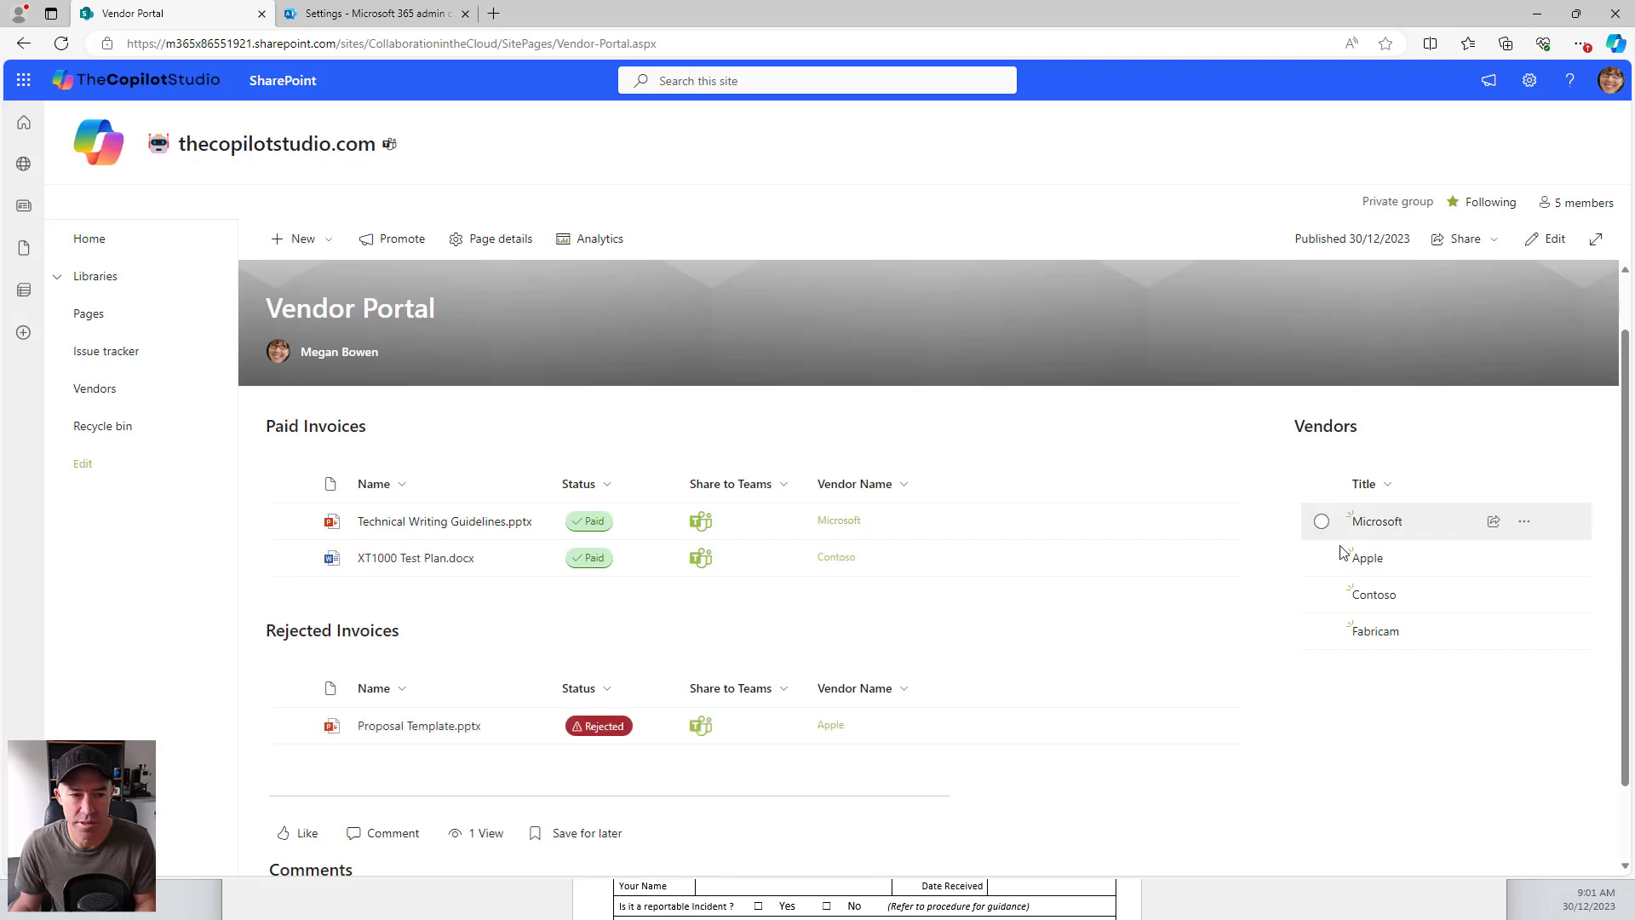
click(1321, 522)
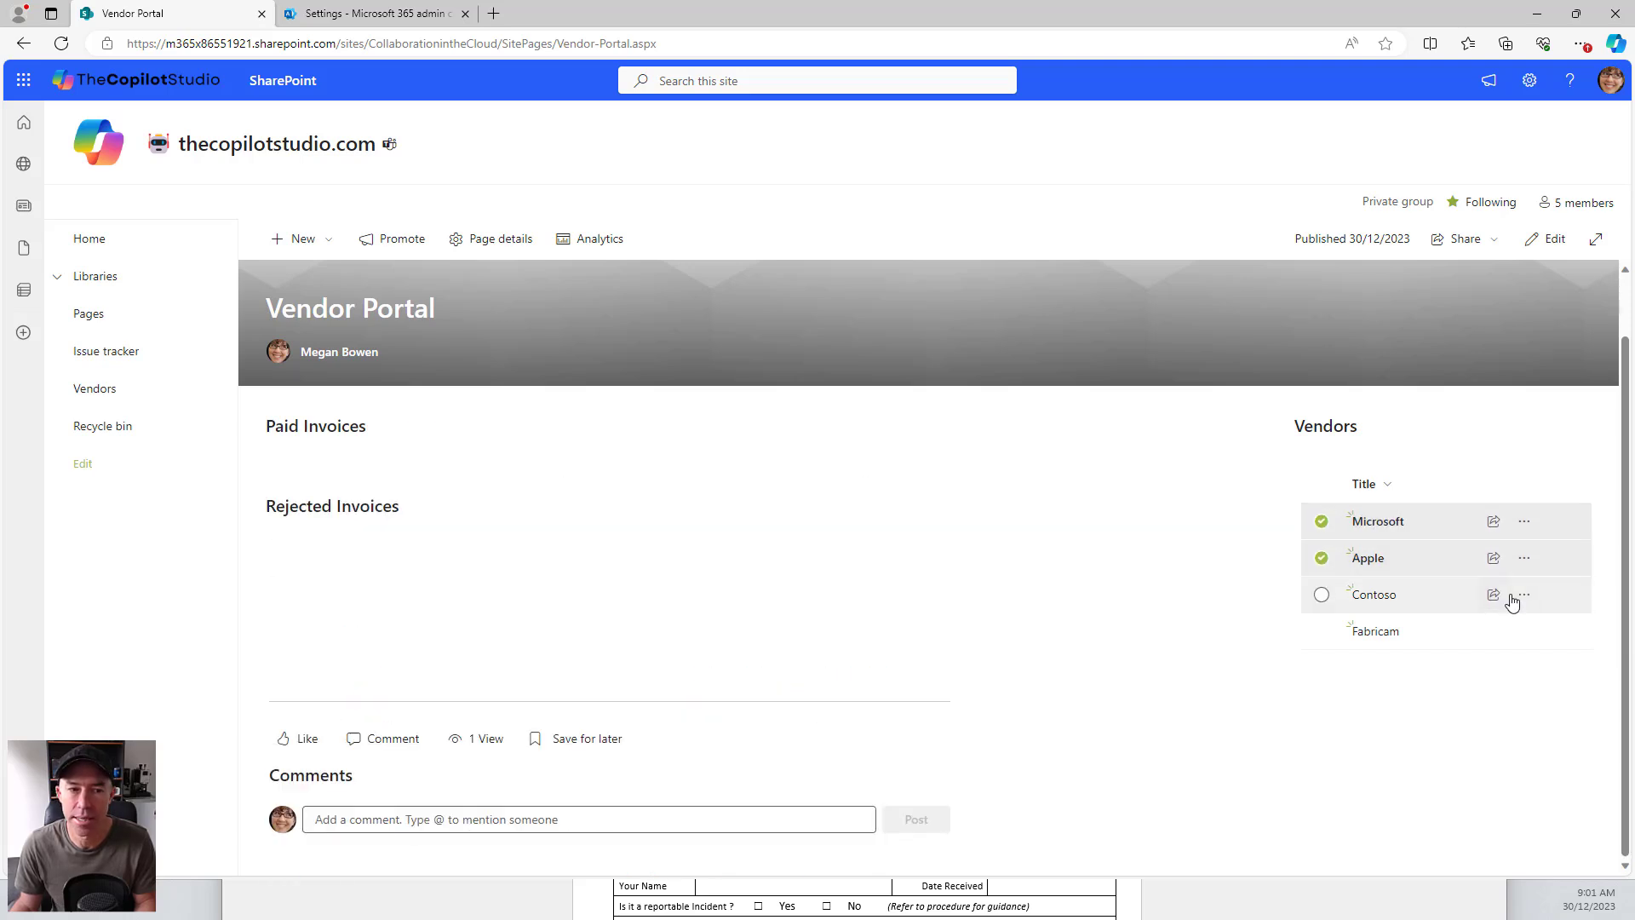